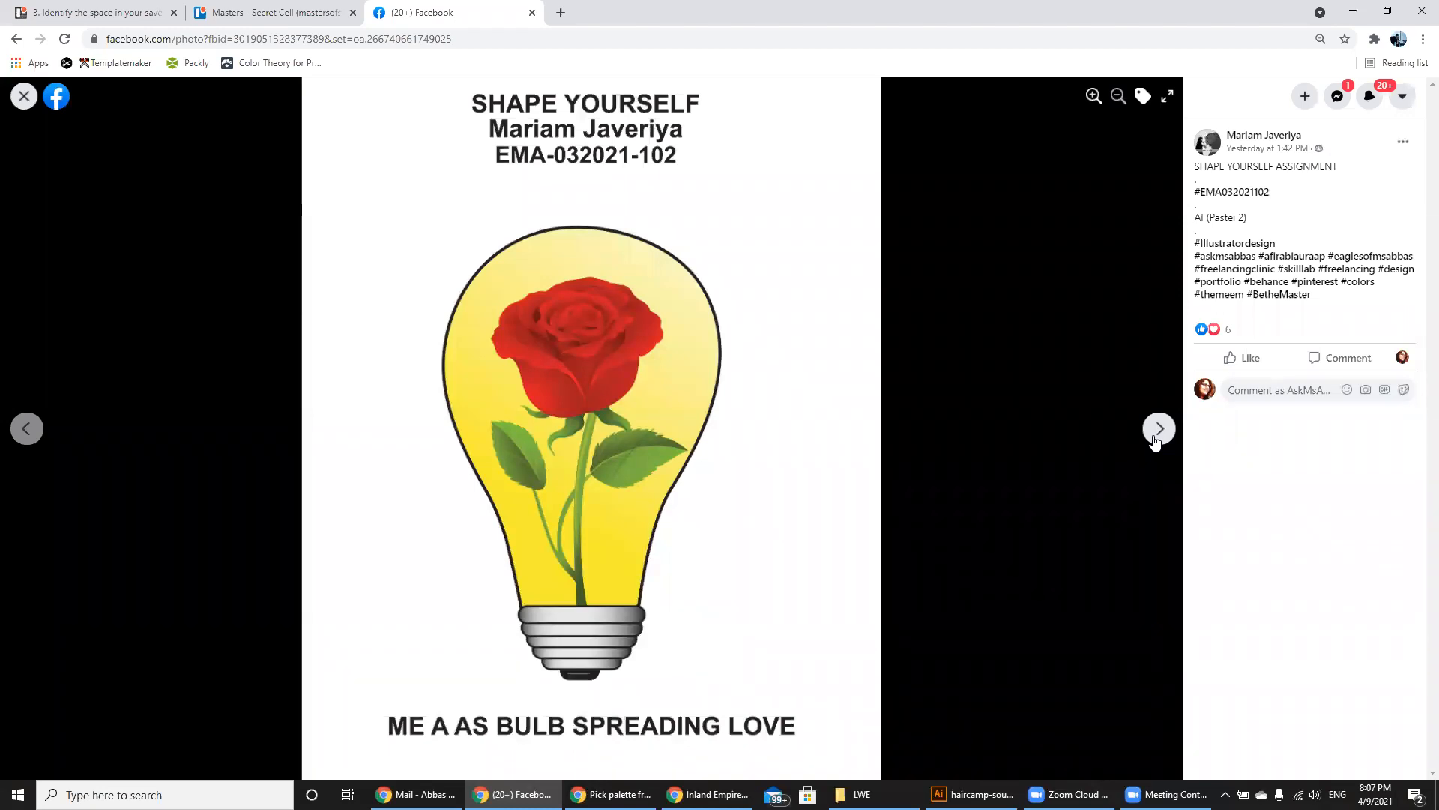
Look through the students' shape-yourself assignment images on Facebook up to the pink candle drawing.
left_click(1155, 440)
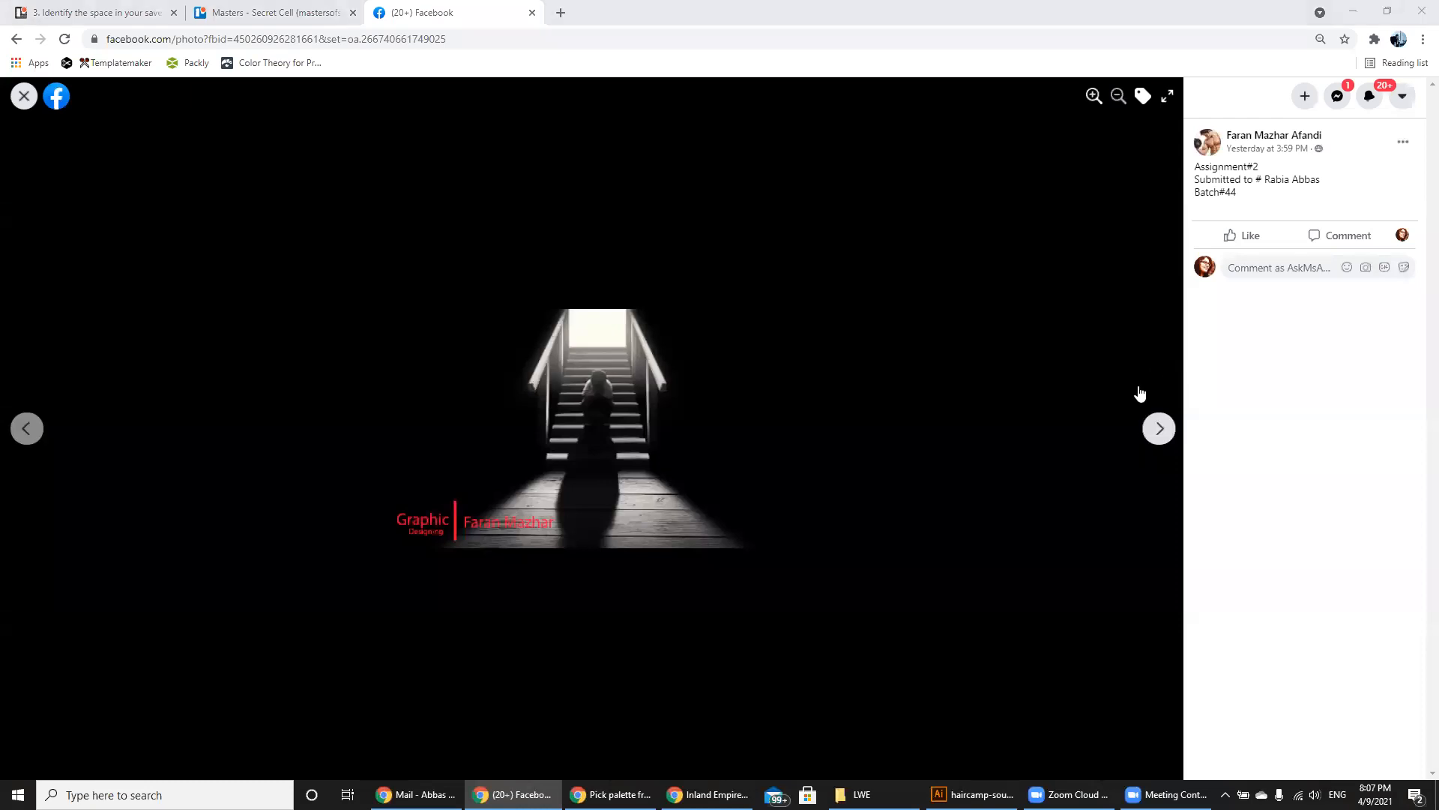
left_click(1162, 429)
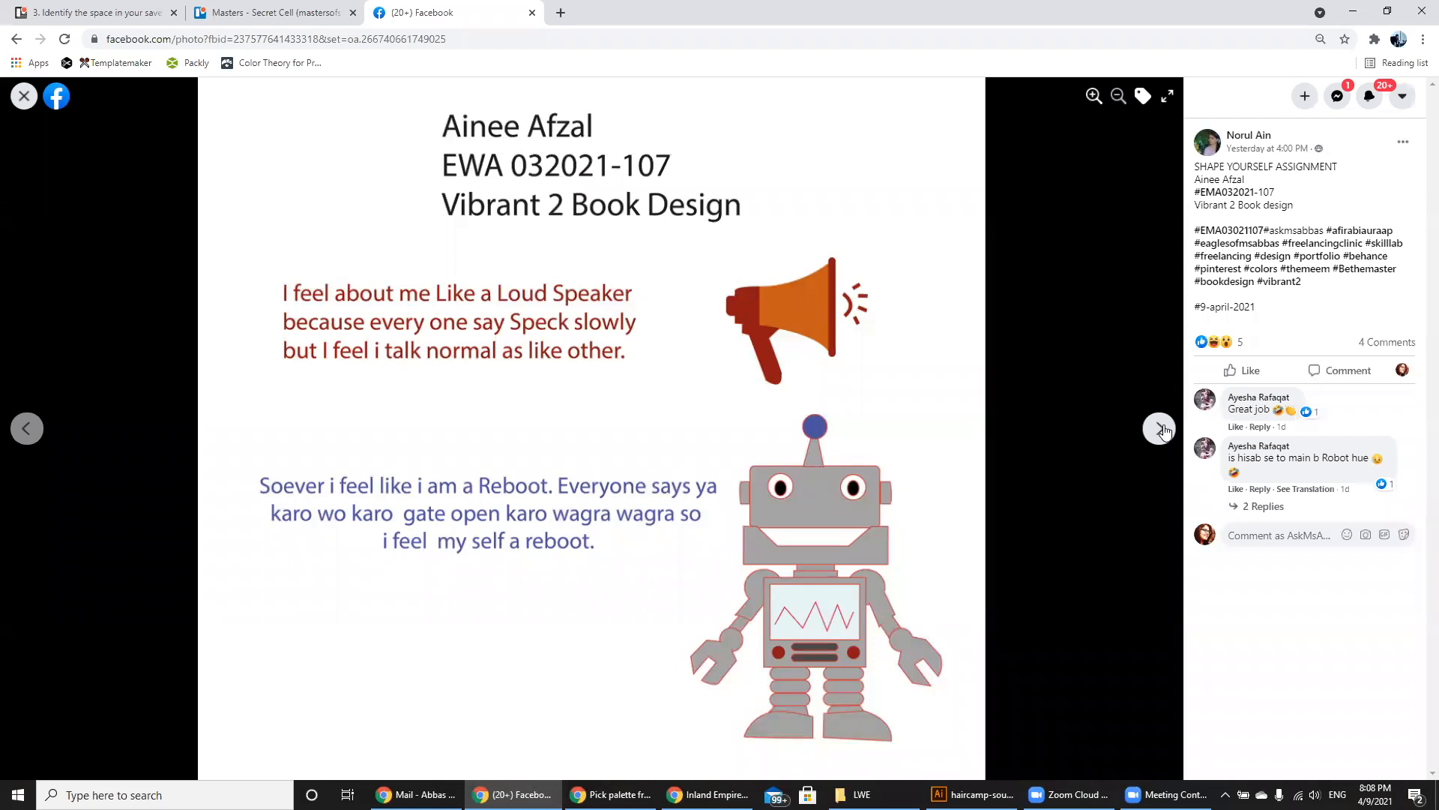
left_click(1161, 428)
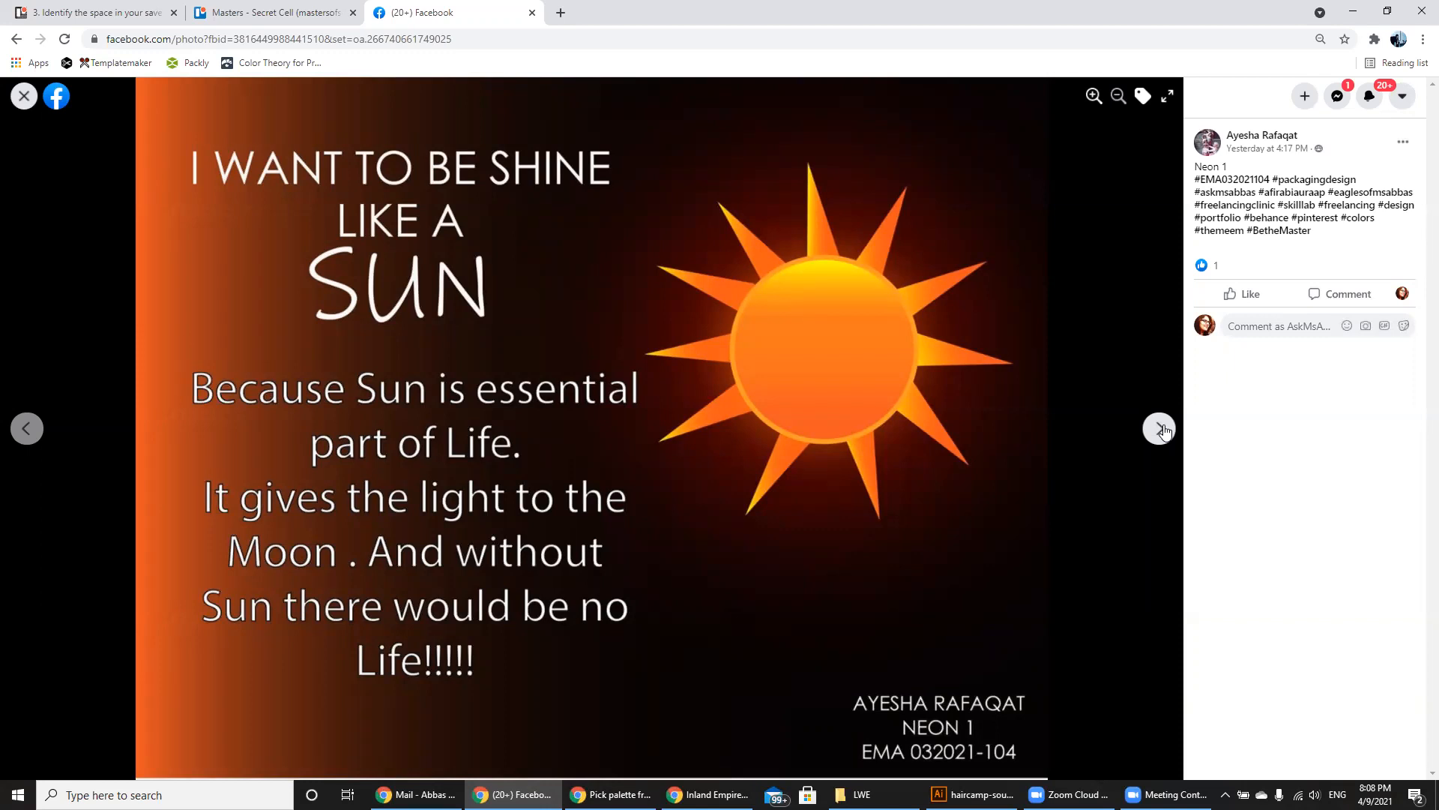
left_click(1159, 429)
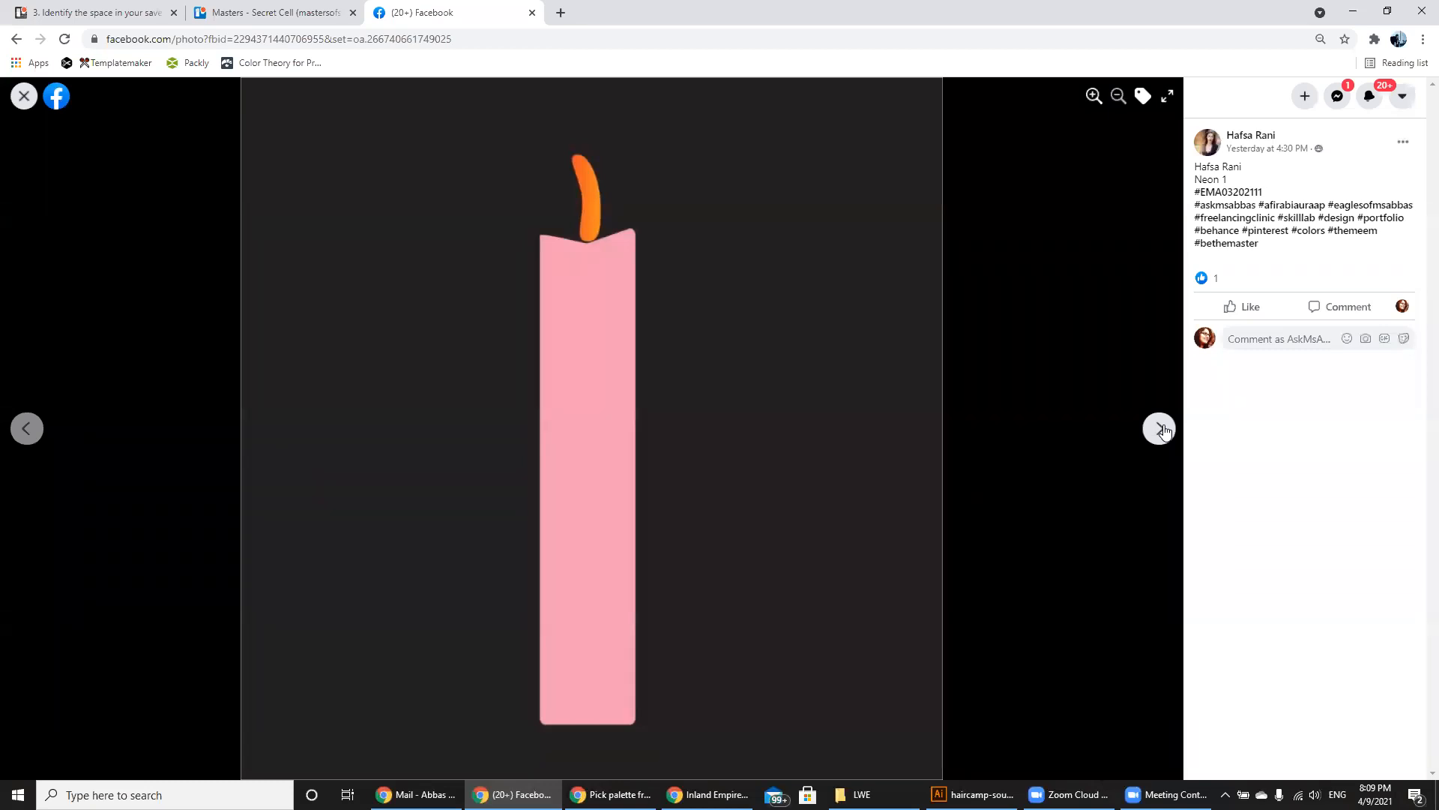
Switch to Illustrator and create a new blank document with the preset settings.
left_click(971, 795)
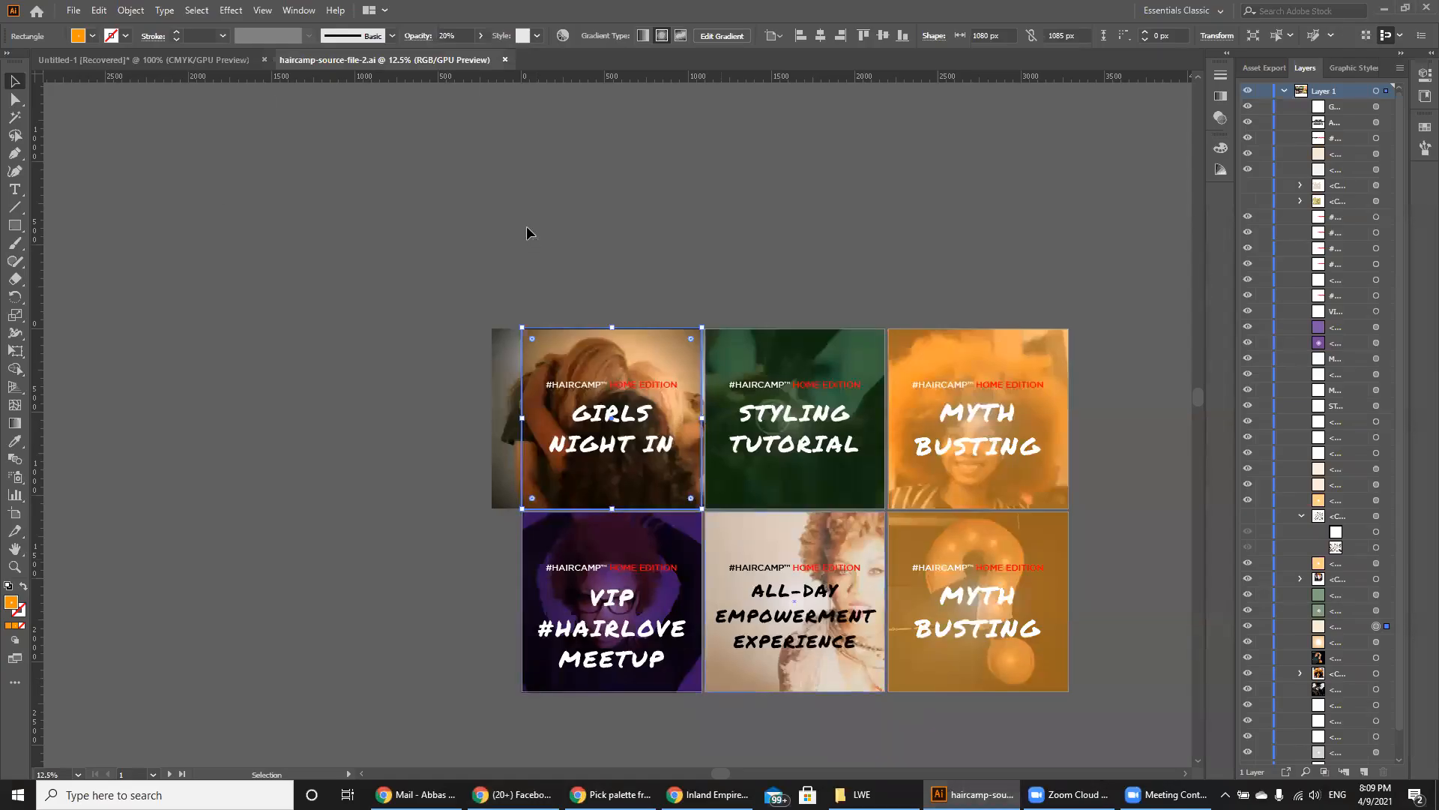
key("ctrl+n")
key("Return")
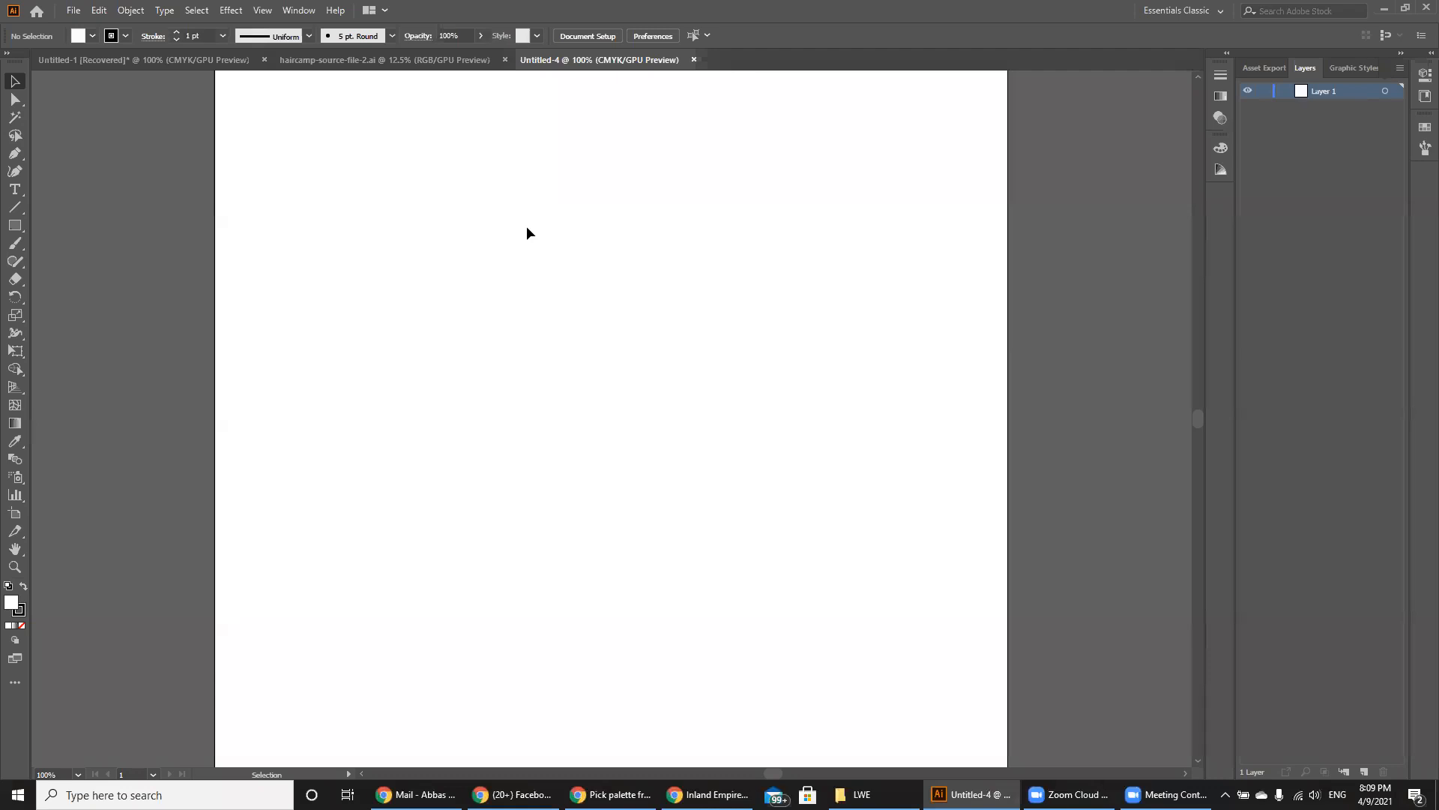
Draw a flat ellipse about 93 pt wide and 21 pt high in the upper middle of the artboard.
left_click(14, 225)
left_click(77, 260)
left_click_drag(486, 277, 611, 304)
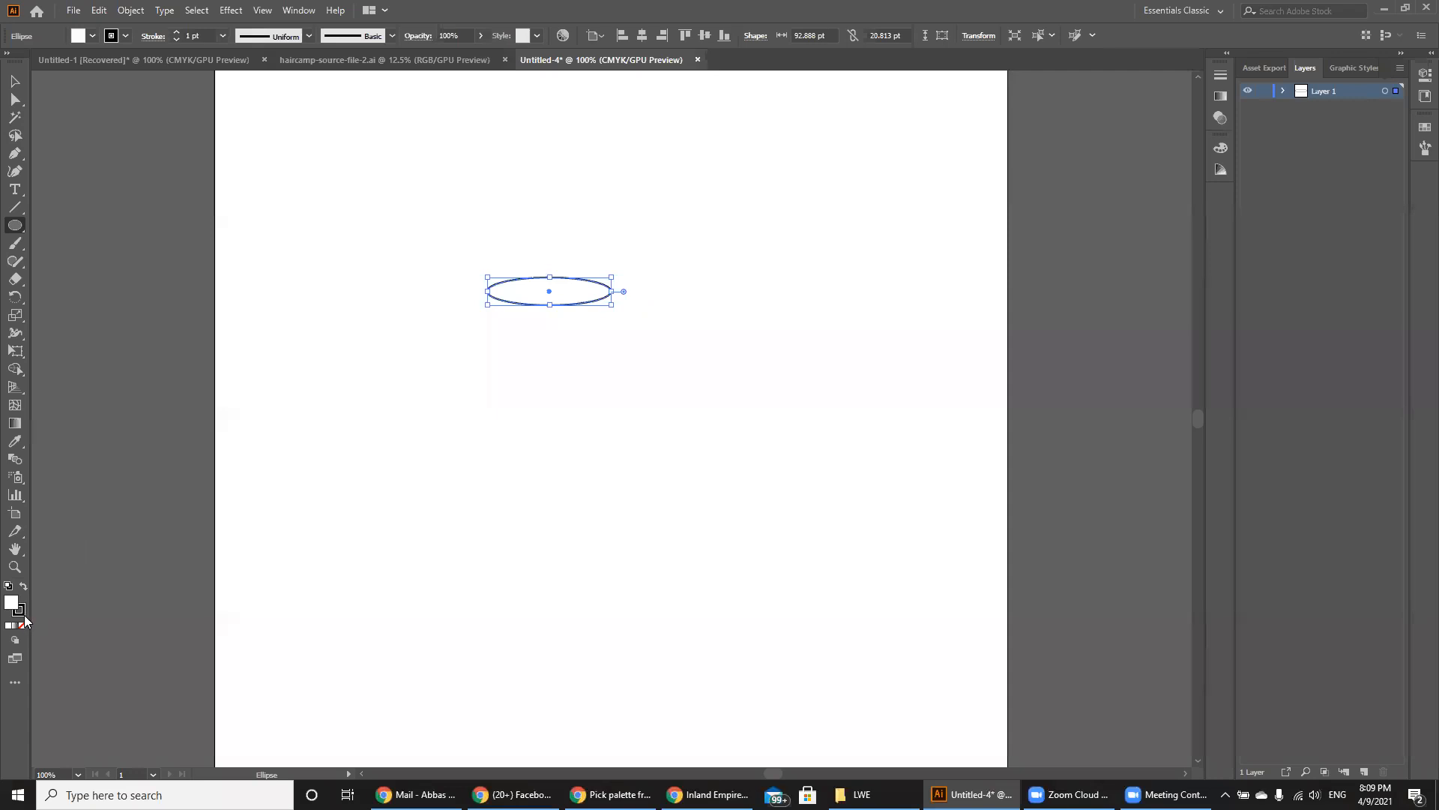
Remove the ellipse's stroke and fill it with a white-to-black linear gradient.
left_click(19, 610)
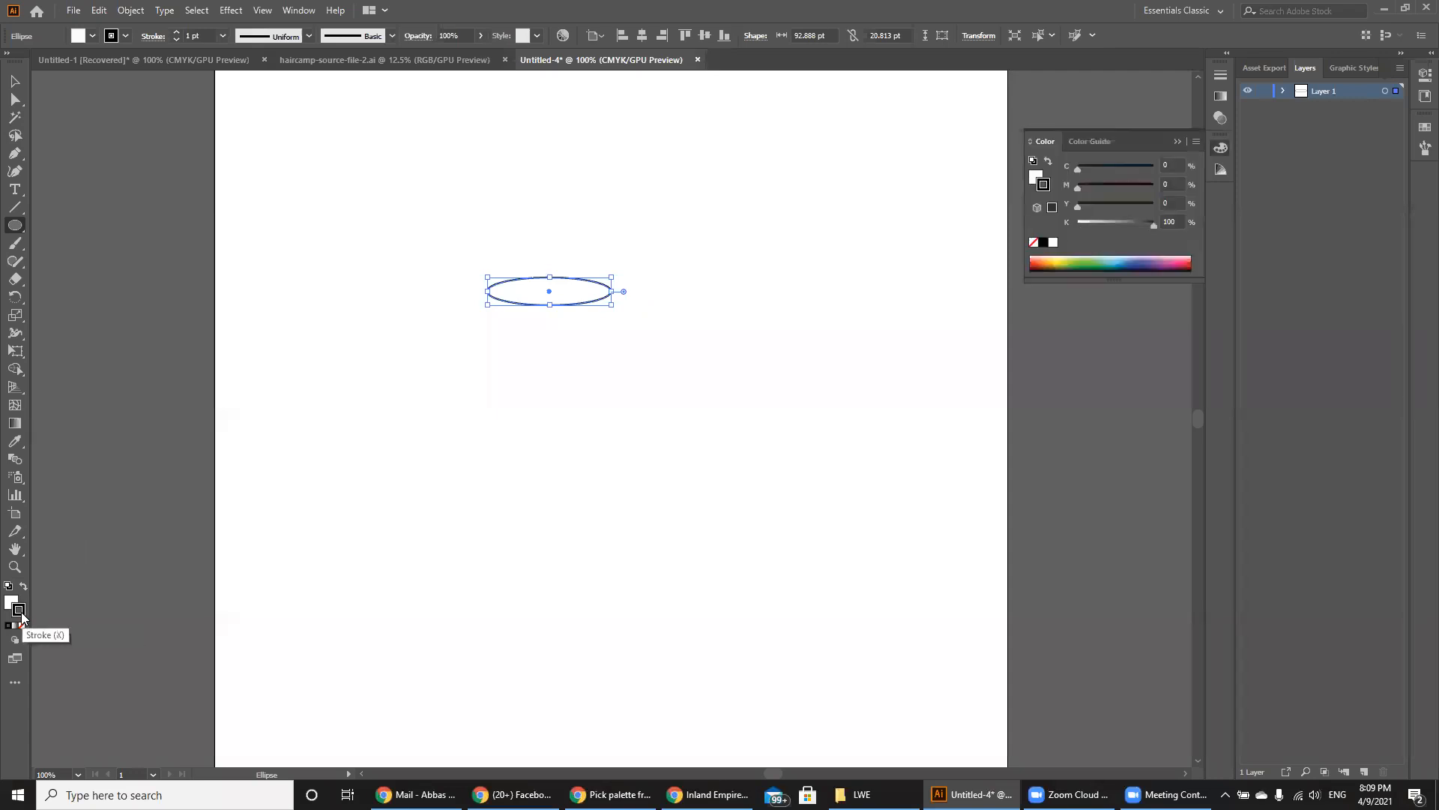
left_click(22, 588)
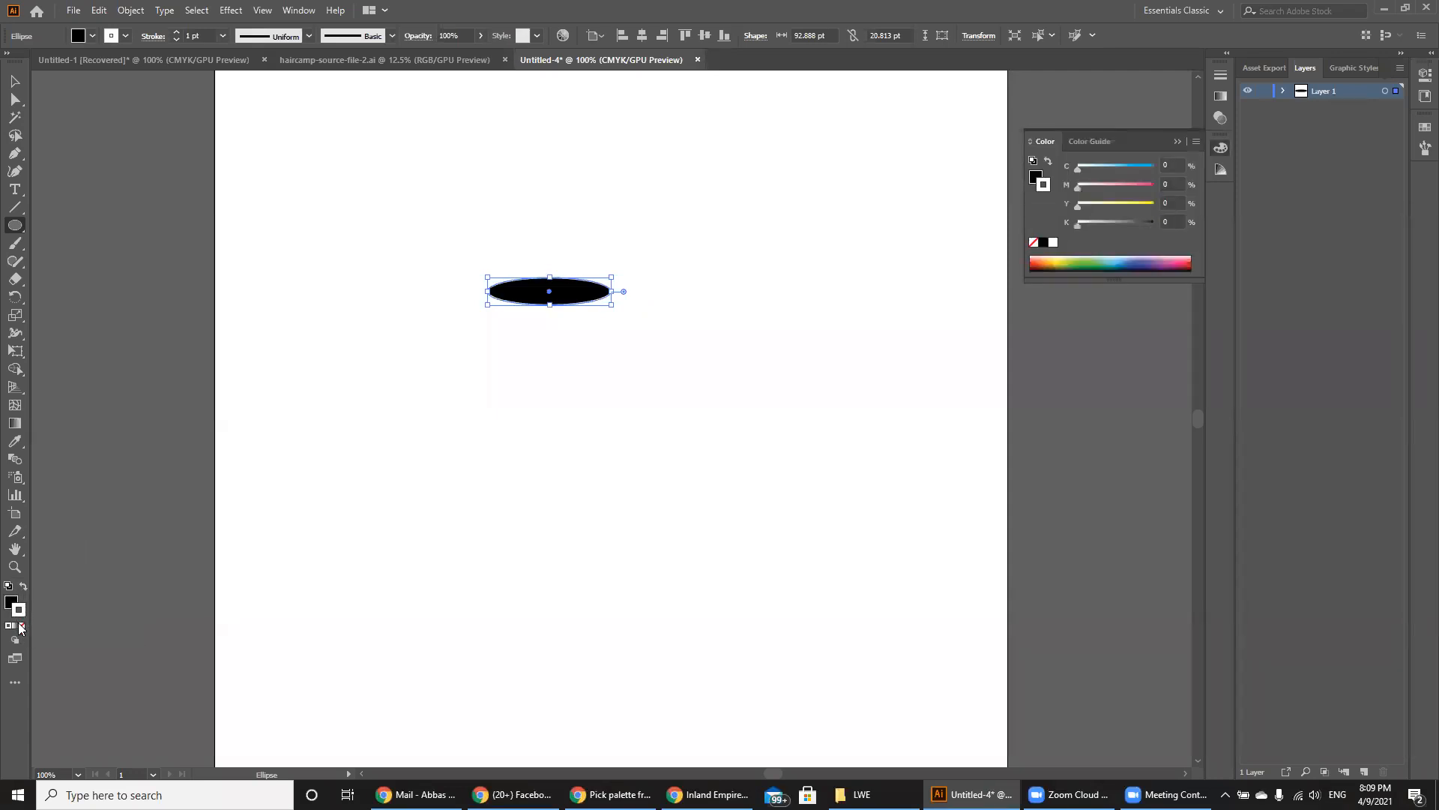
left_click(22, 626)
key("x")
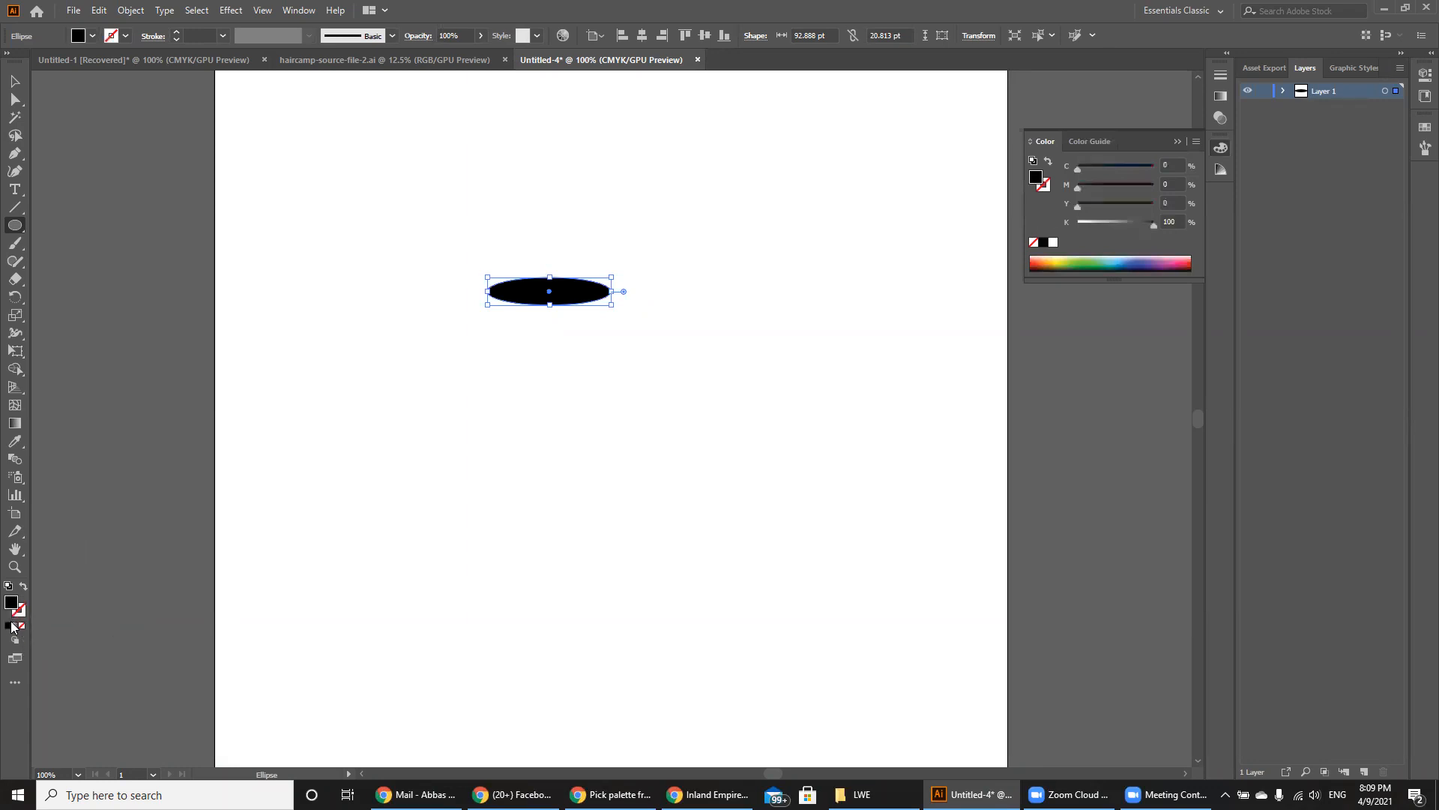
left_click(15, 625)
Duplicate the gradient ellipse just above the original.
key("ctrl+=")
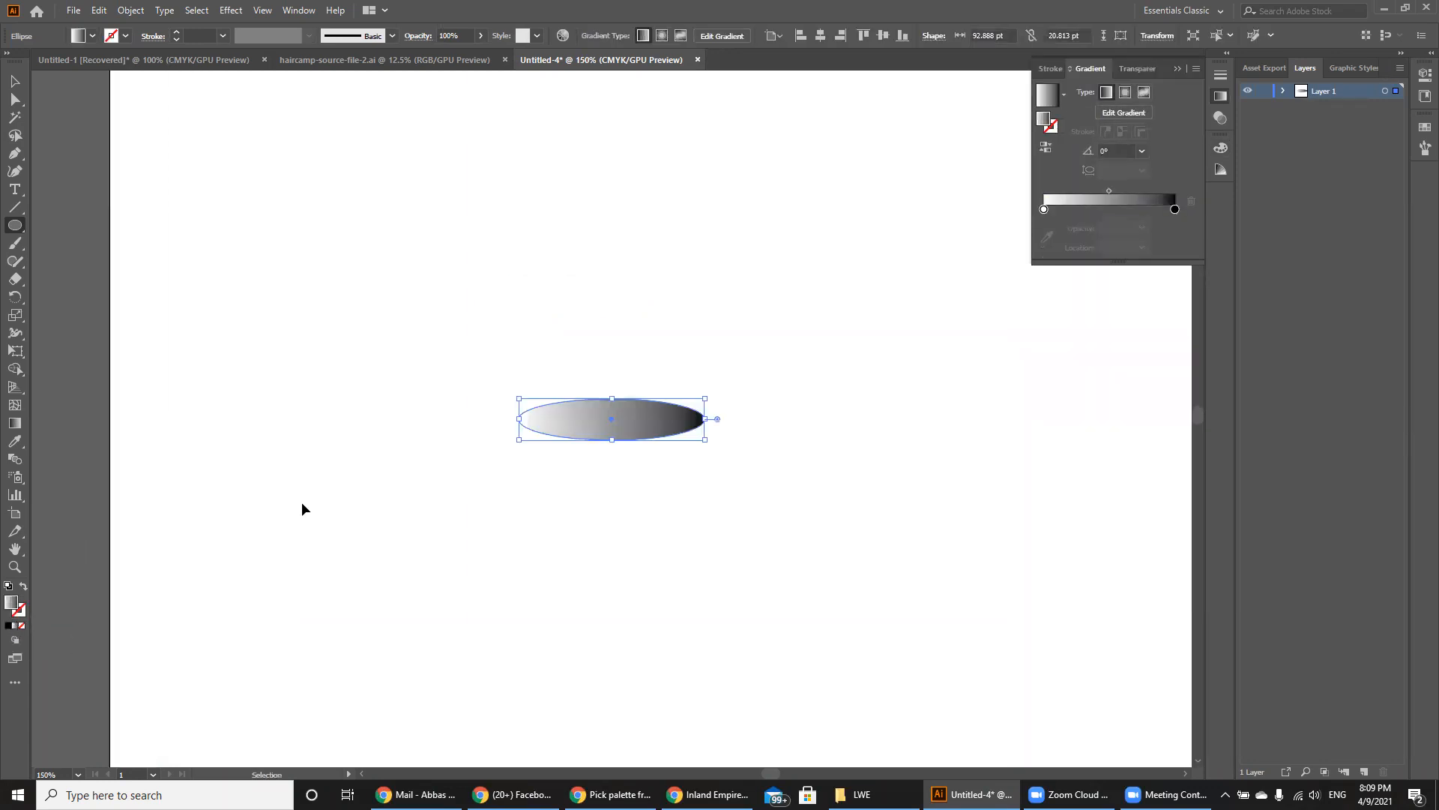
key("ctrl+=")
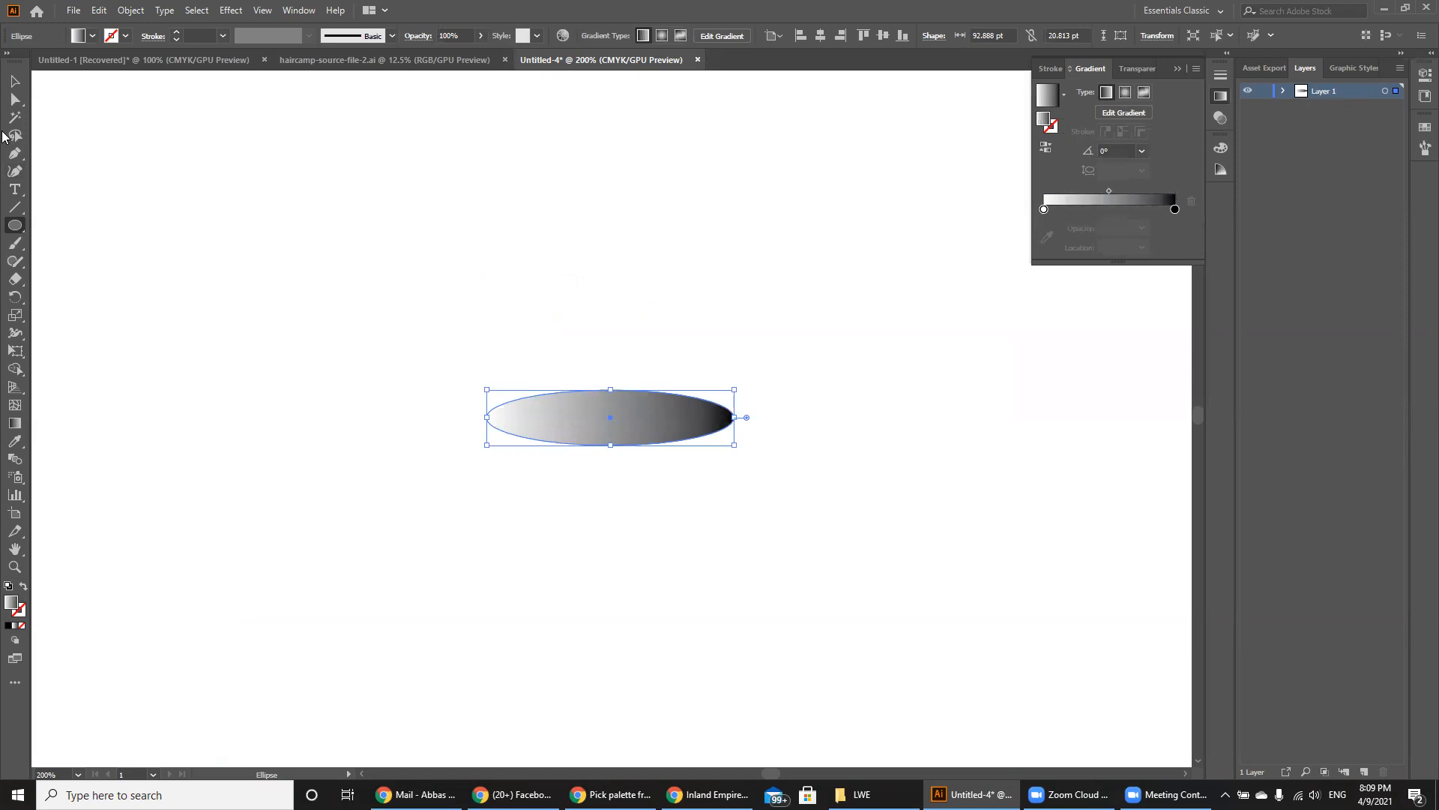
left_click(15, 81)
left_click(263, 396)
left_click(658, 414)
left_click_drag(646, 415, 637, 322)
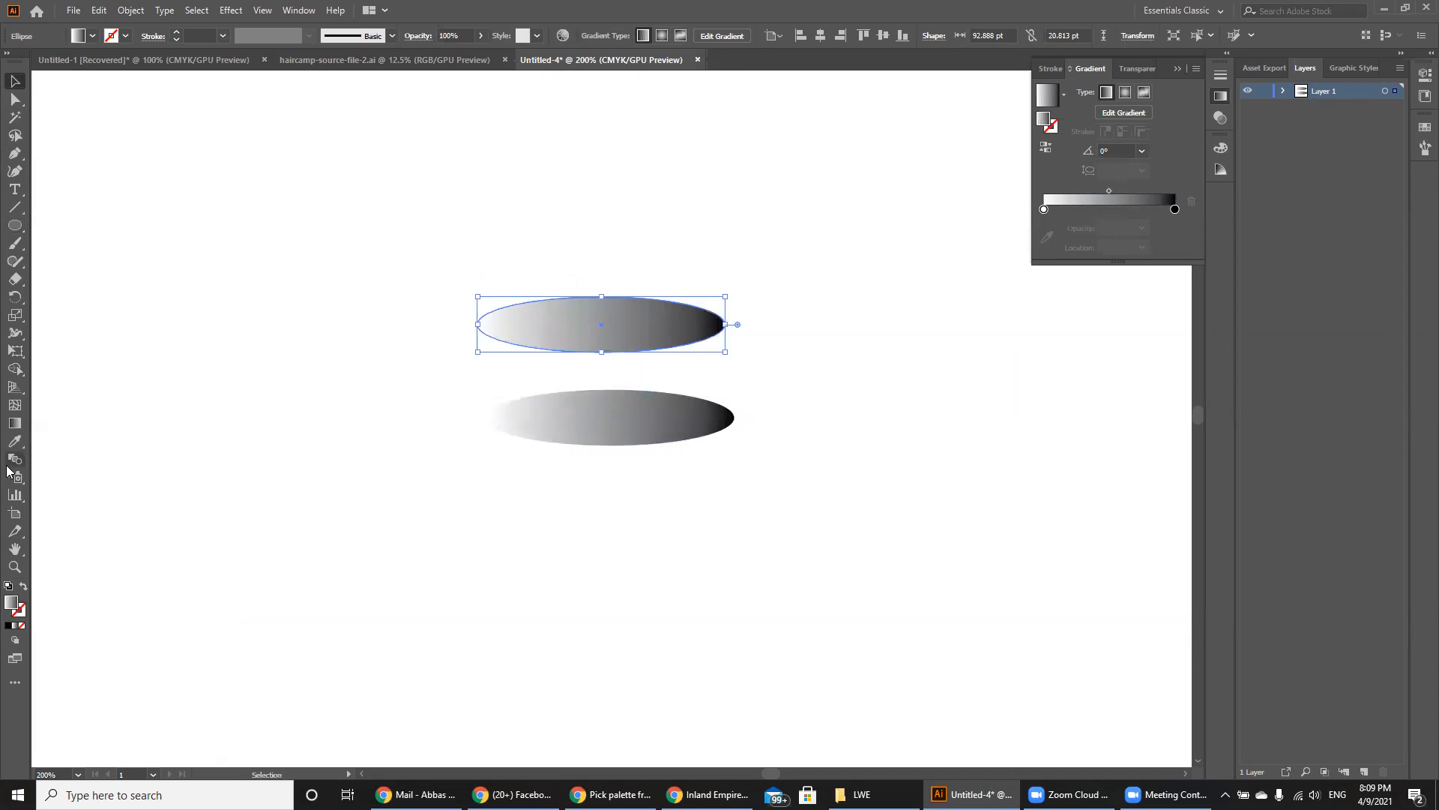
Turn the upper ellipse's linear gradient to -90° so it runs from white down to black.
left_click(15, 423)
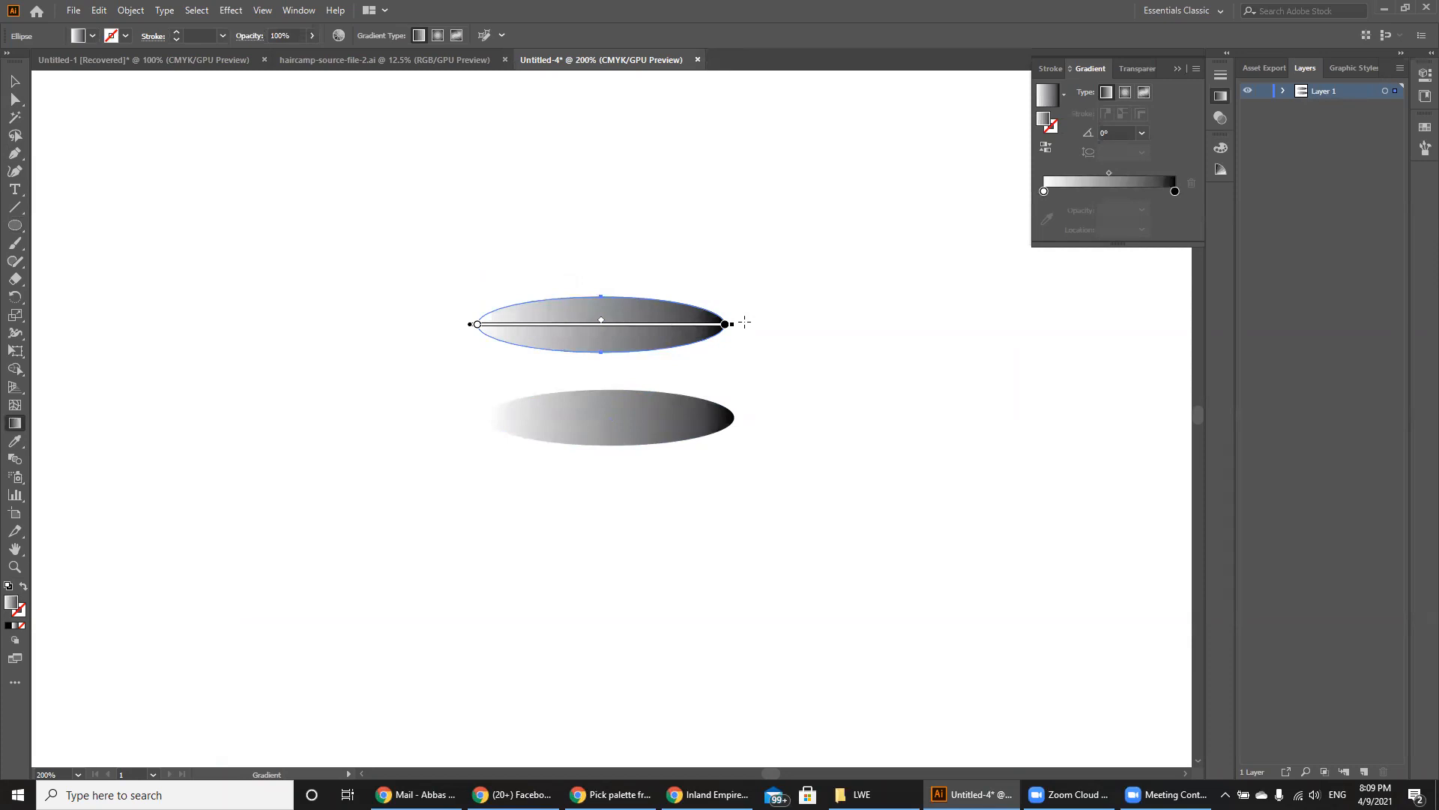
mouse_move(739, 344)
left_mouse_down()
mouse_move(722, 373)
mouse_move(461, 425)
mouse_move(478, 423)
left_mouse_up()
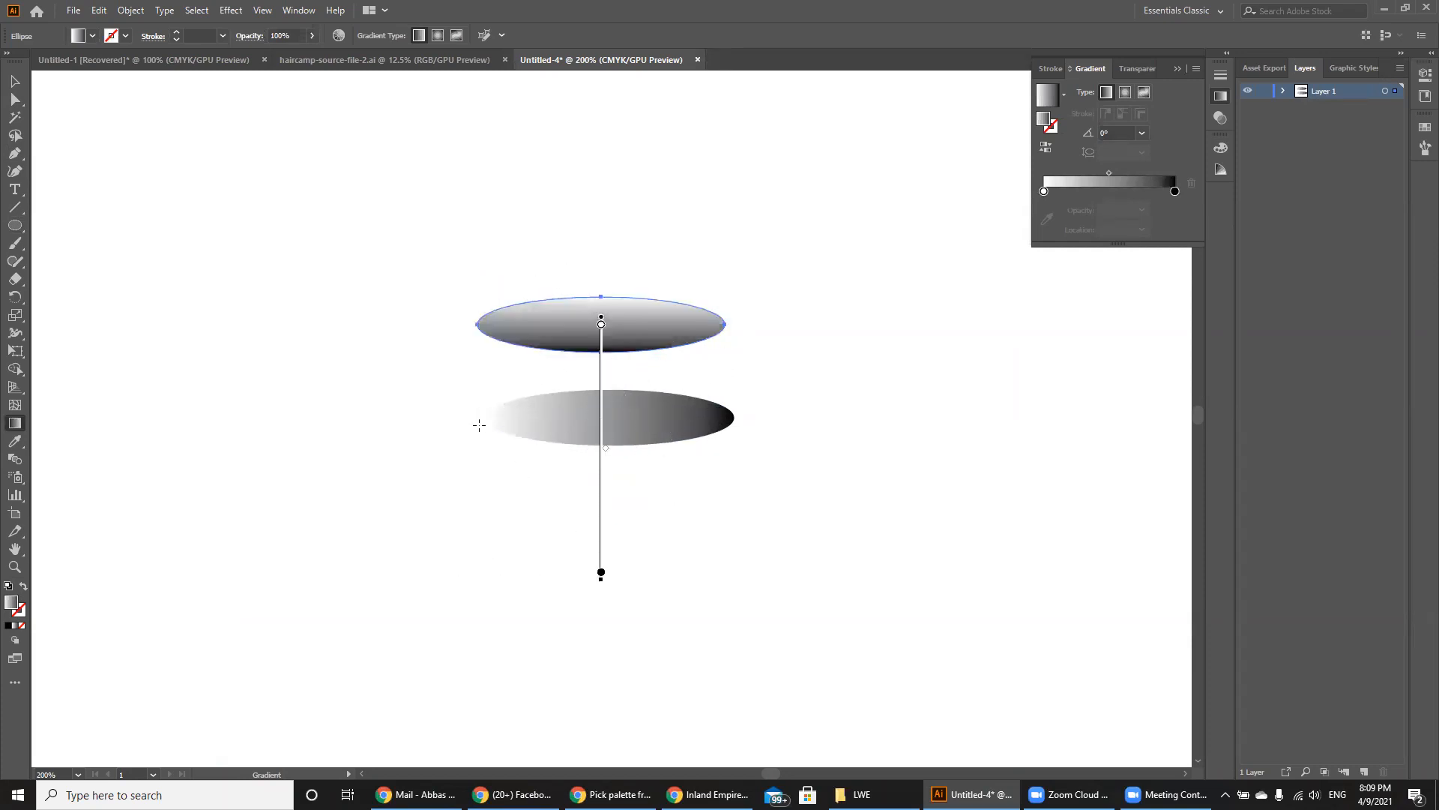
mouse_move(606, 447)
left_mouse_down()
mouse_move(604, 427)
mouse_move(606, 461)
left_mouse_up()
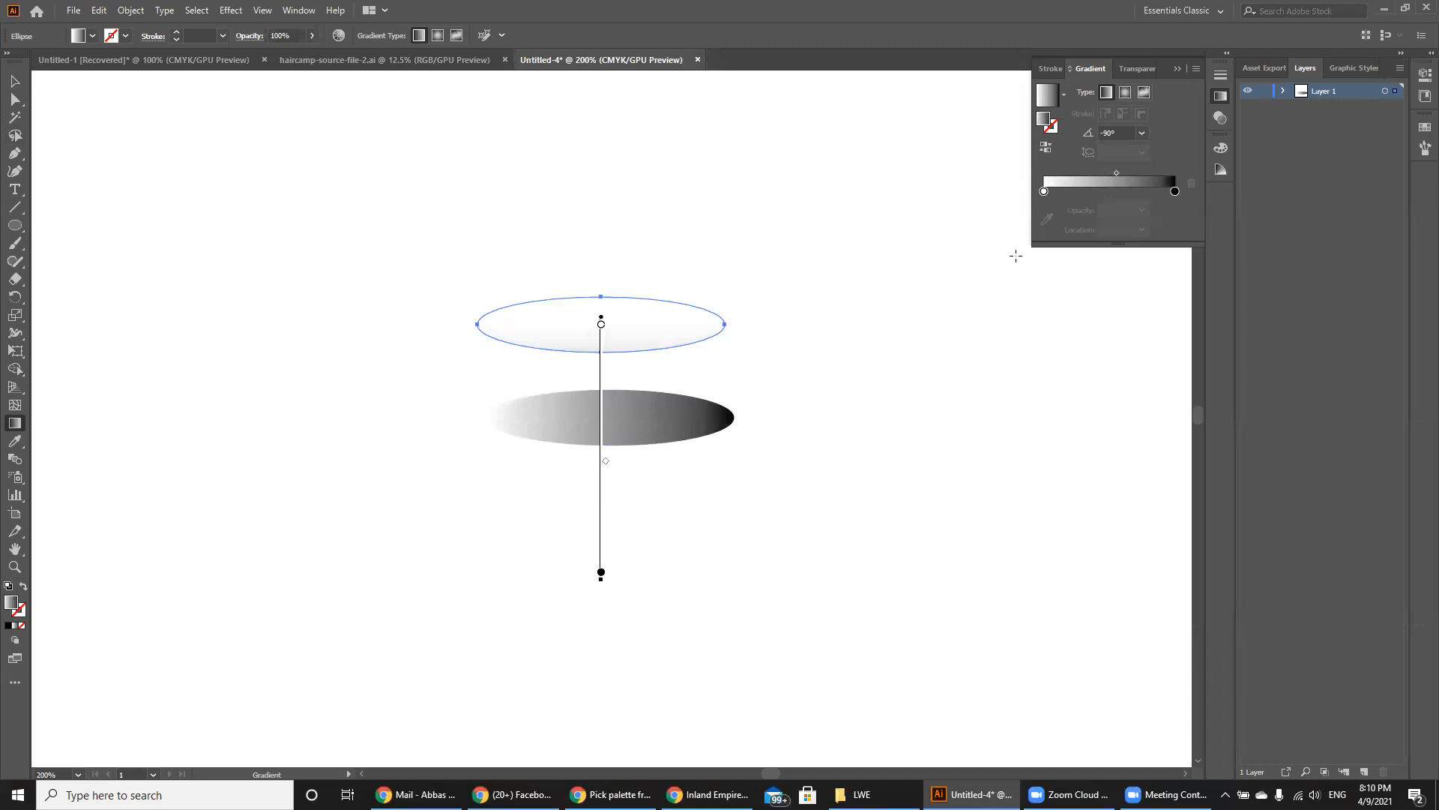
key("ctrl+z")
key("ctrl+z")
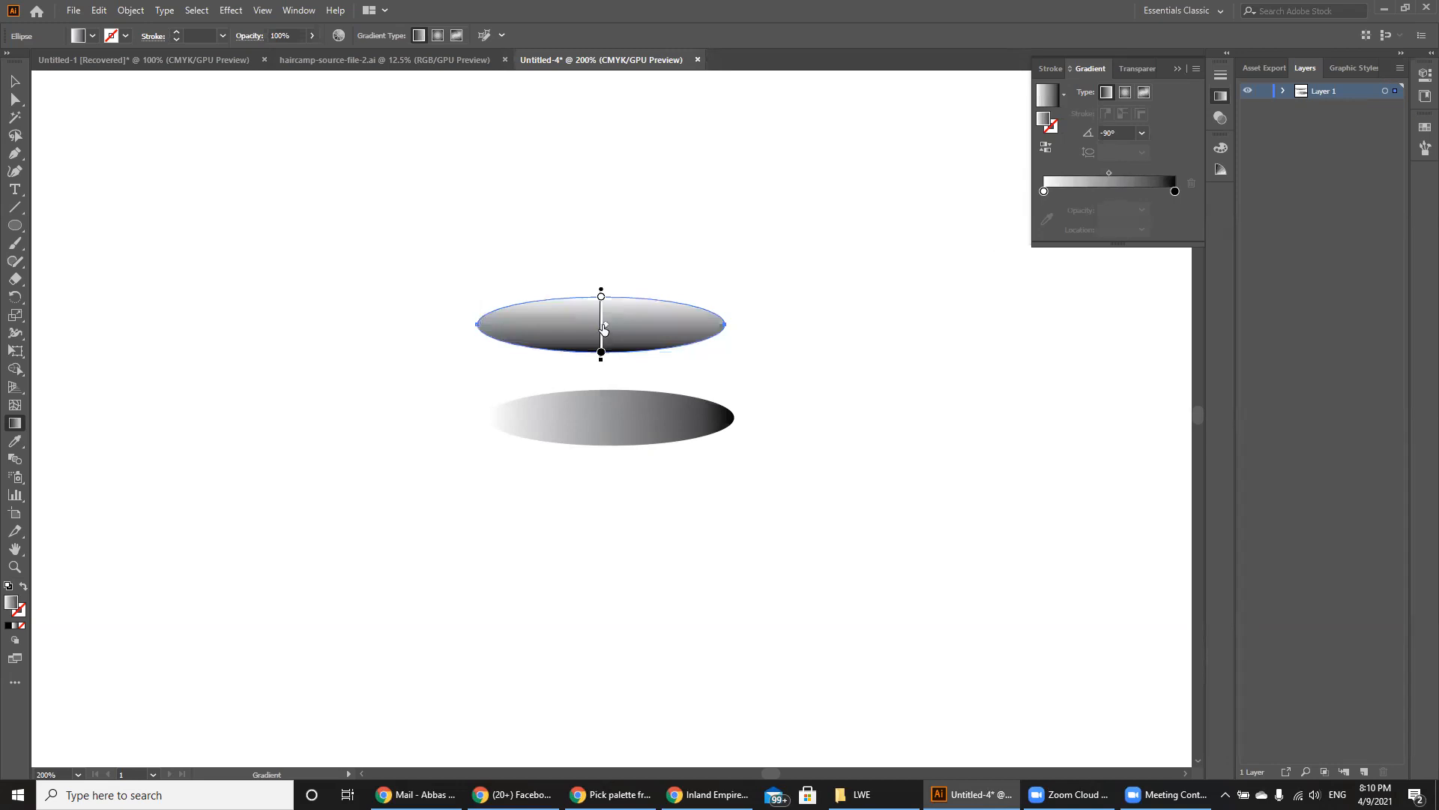
Shift the upper ellipse's gradient midpoint slightly toward the black end and deselect the ellipse.
left_click_drag(603, 326, 603, 328)
key("v")
left_click(205, 260)
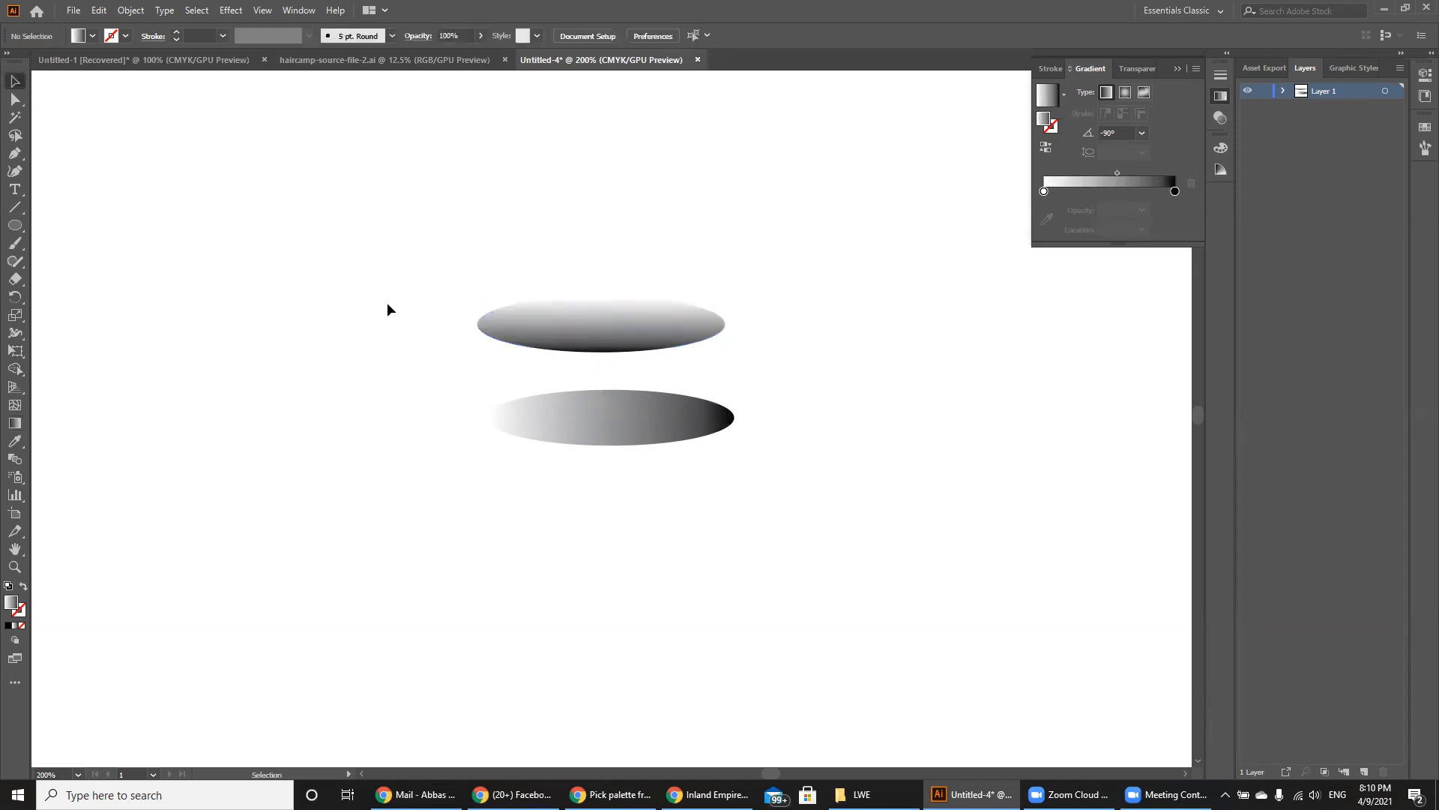
Delete the lower ellipse with the horizontal gradient.
key("ctrl+equal")
left_click(478, 420)
key("Delete")
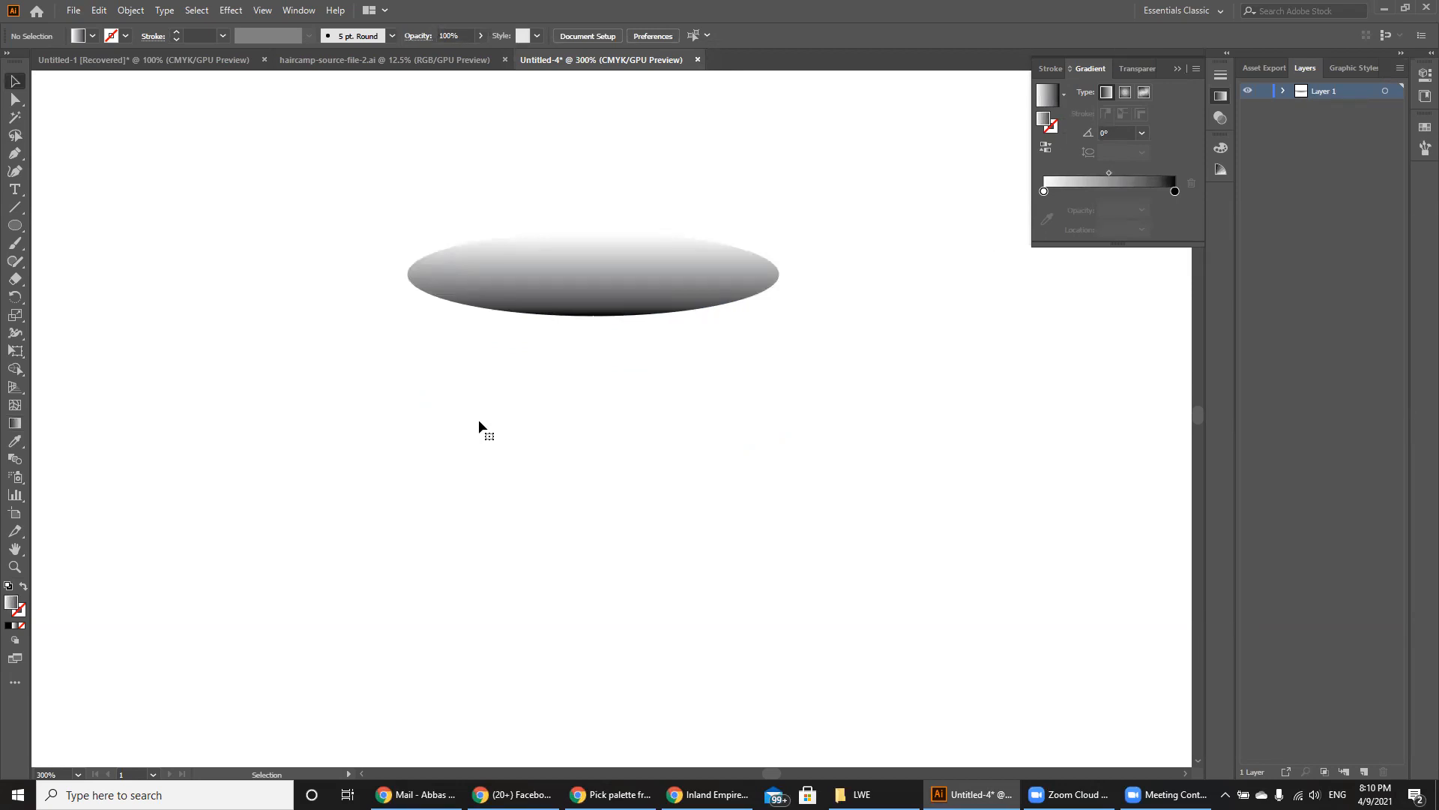
Draw a rectangle down from the ellipse's widest points with the Rounded Rectangle tool, about 93 by 187 pt, reducing its corner radius to square corners.
key("ctrl+minus")
key("ctrl+minus")
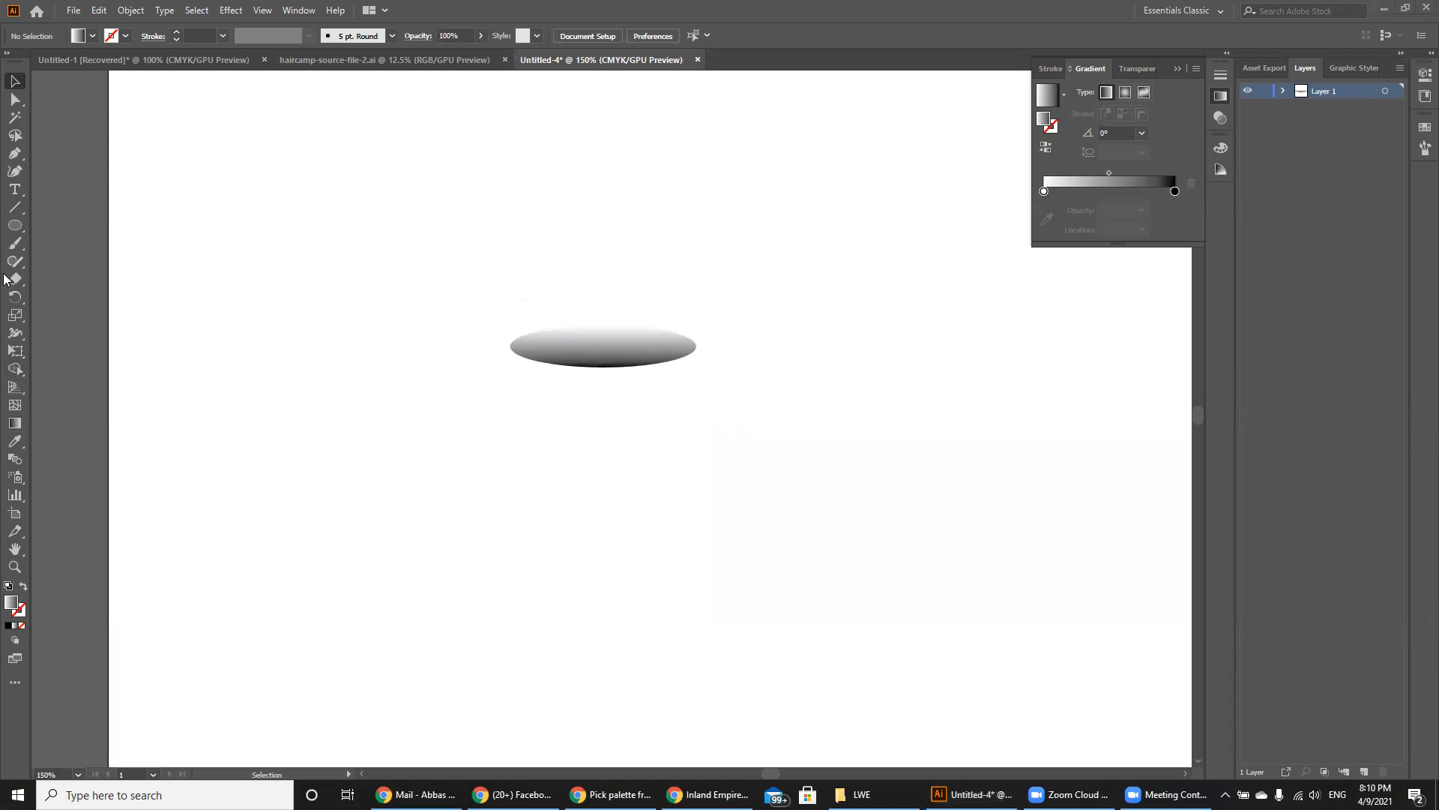
left_click(13, 229)
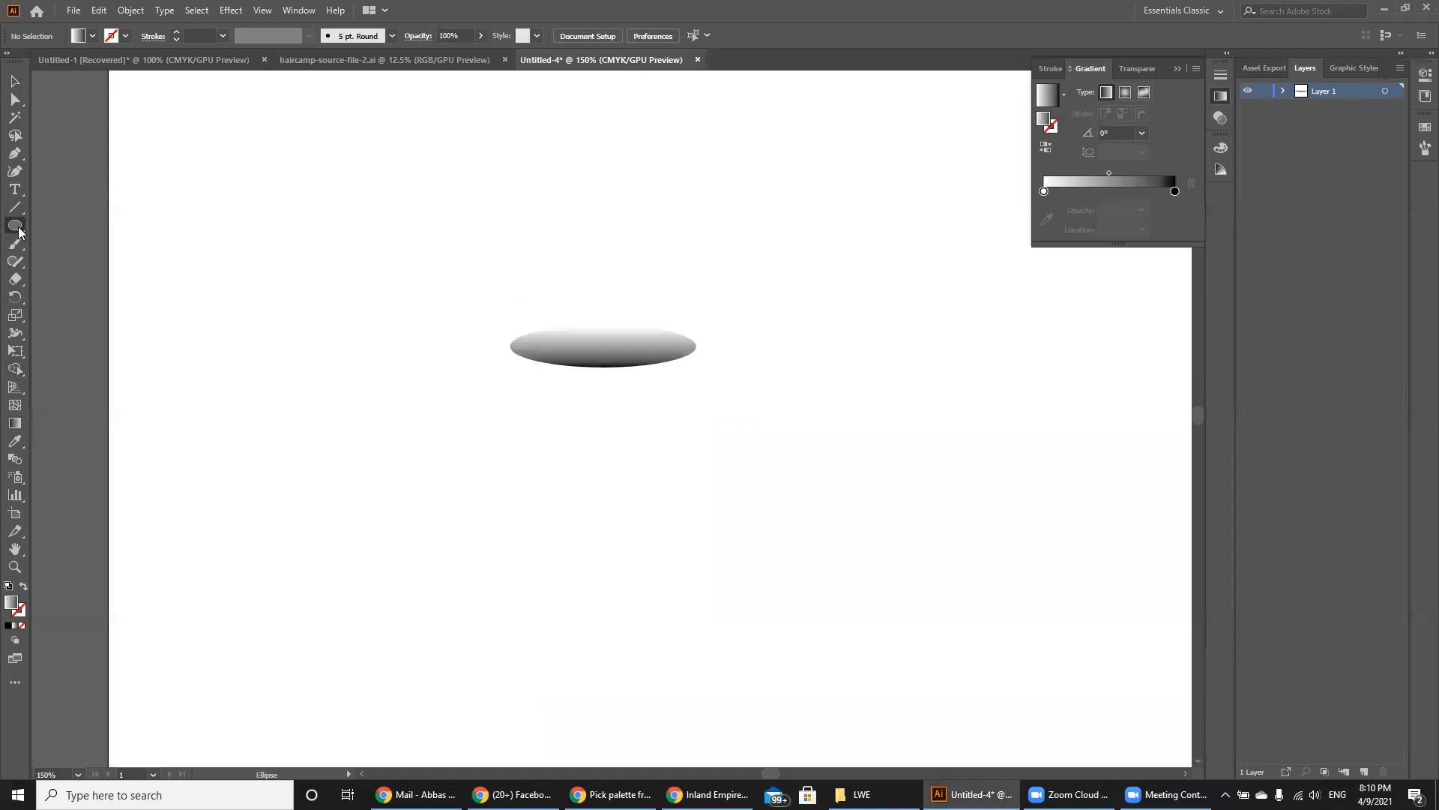
left_click(20, 228)
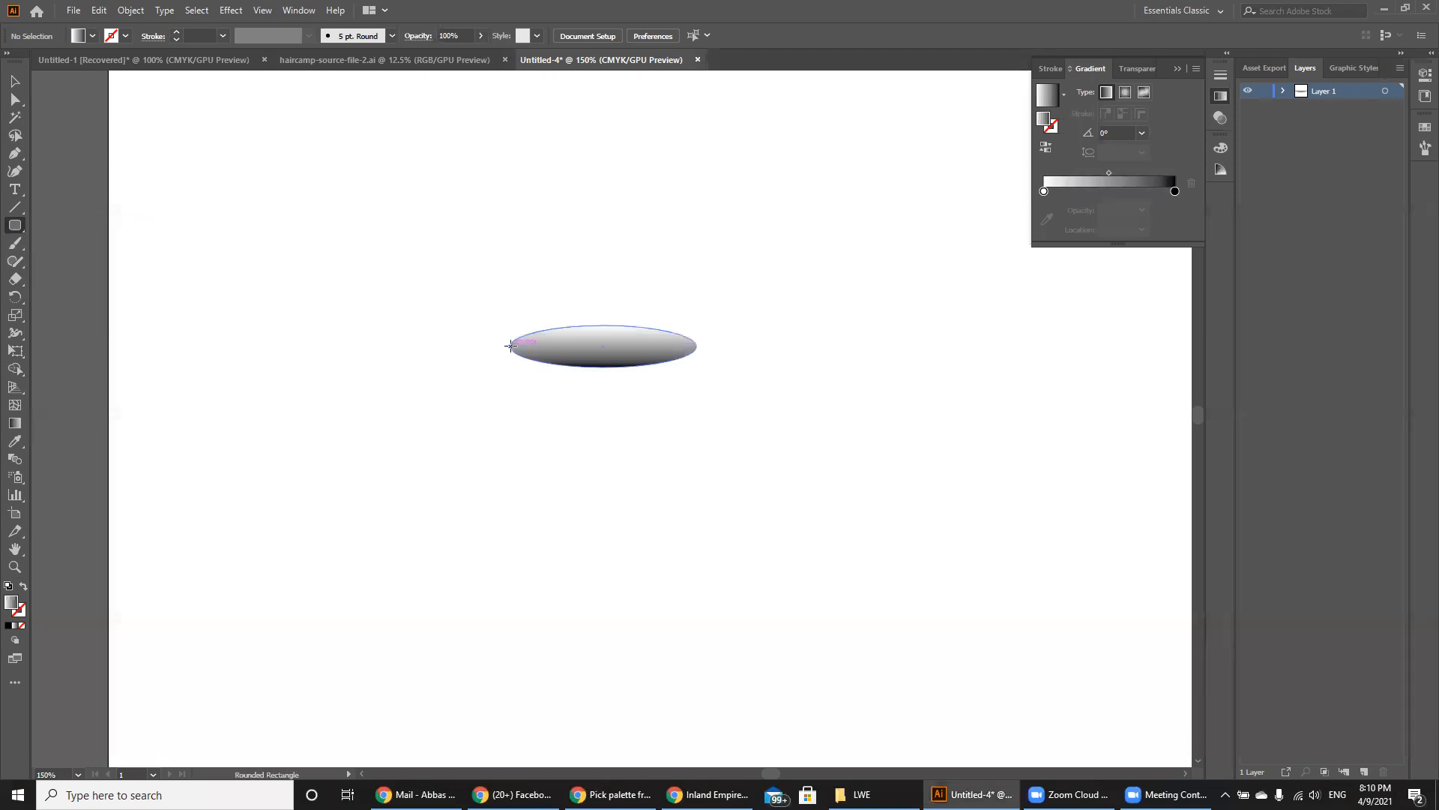
left_click_drag(510, 346, 599, 452)
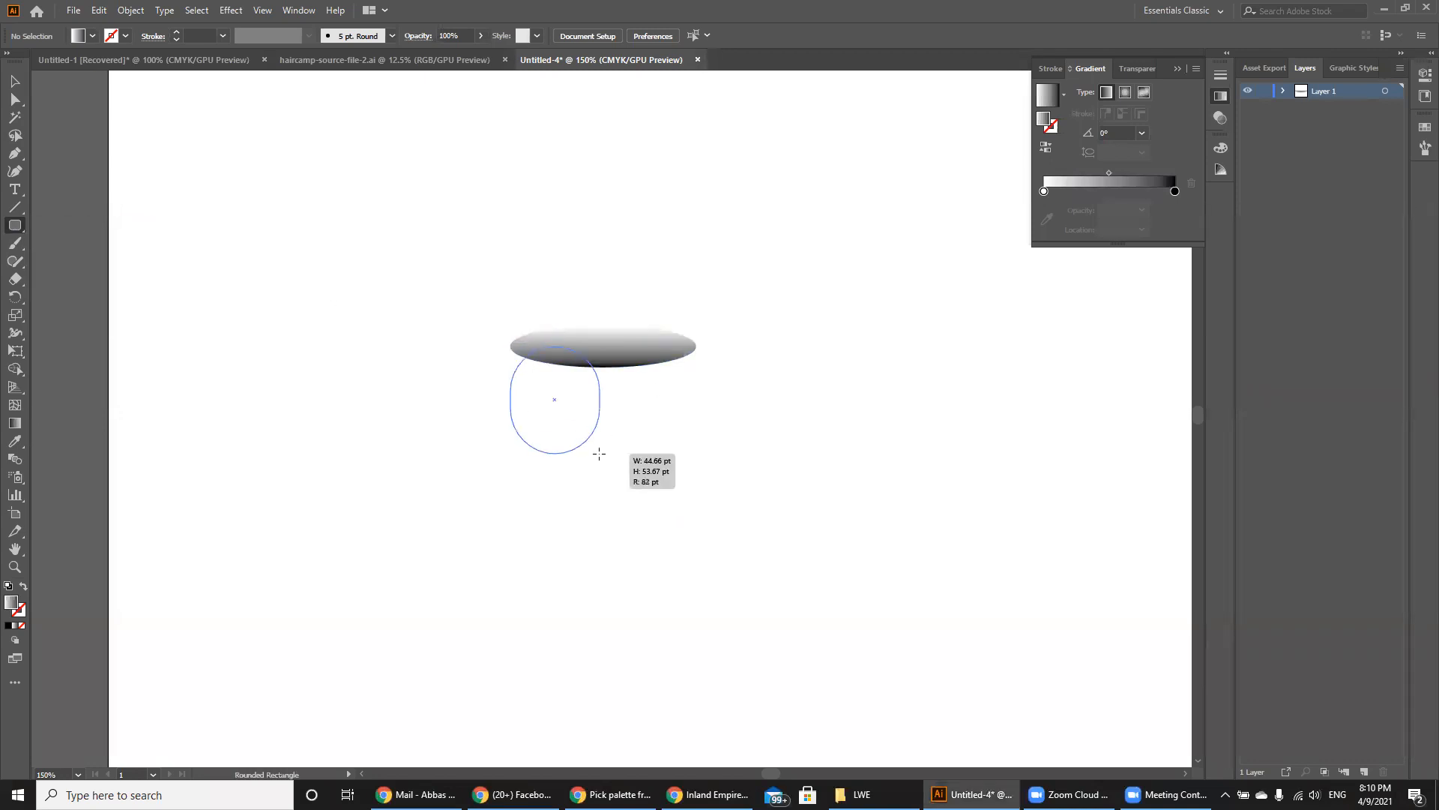
key("Down")
key("Down")
key("Down")
key("Down")
key("Down")
key("Down")
key("Down")
key("Down")
key("Down")
key("Down")
key("Down")
key("Down")
key("Down")
key("Down")
key("Down")
key("Down")
key("Down")
key("Down")
key("Down")
key("Down")
mouse_move(599, 452)
left_mouse_down()
mouse_move(706, 604)
mouse_move(695, 627)
left_mouse_up()
left_click_drag(693, 677, 693, 705)
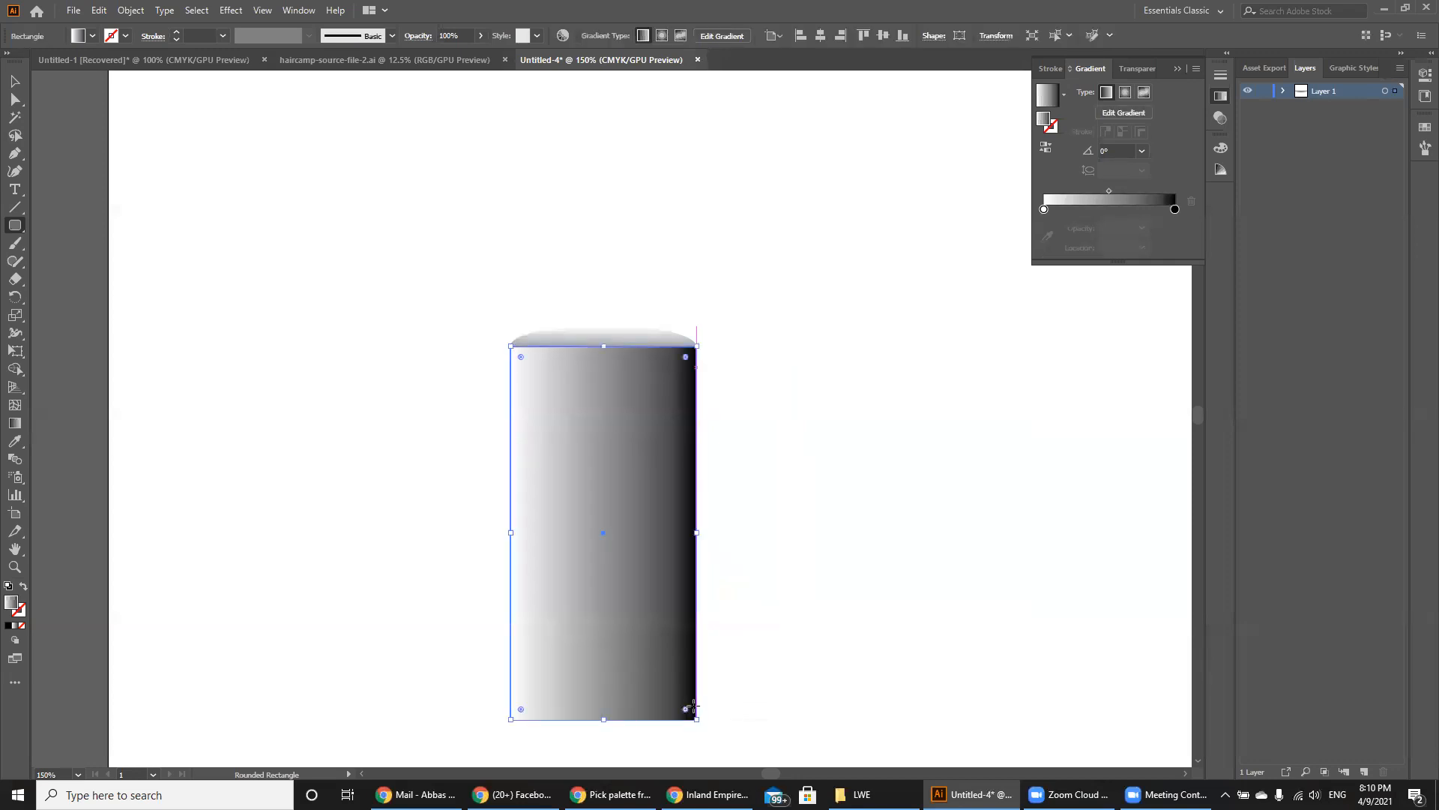
Replace the rectangle's gradient with a solid dark grey sampled from the workspace background using the Eyedropper.
key("ctrl+minus")
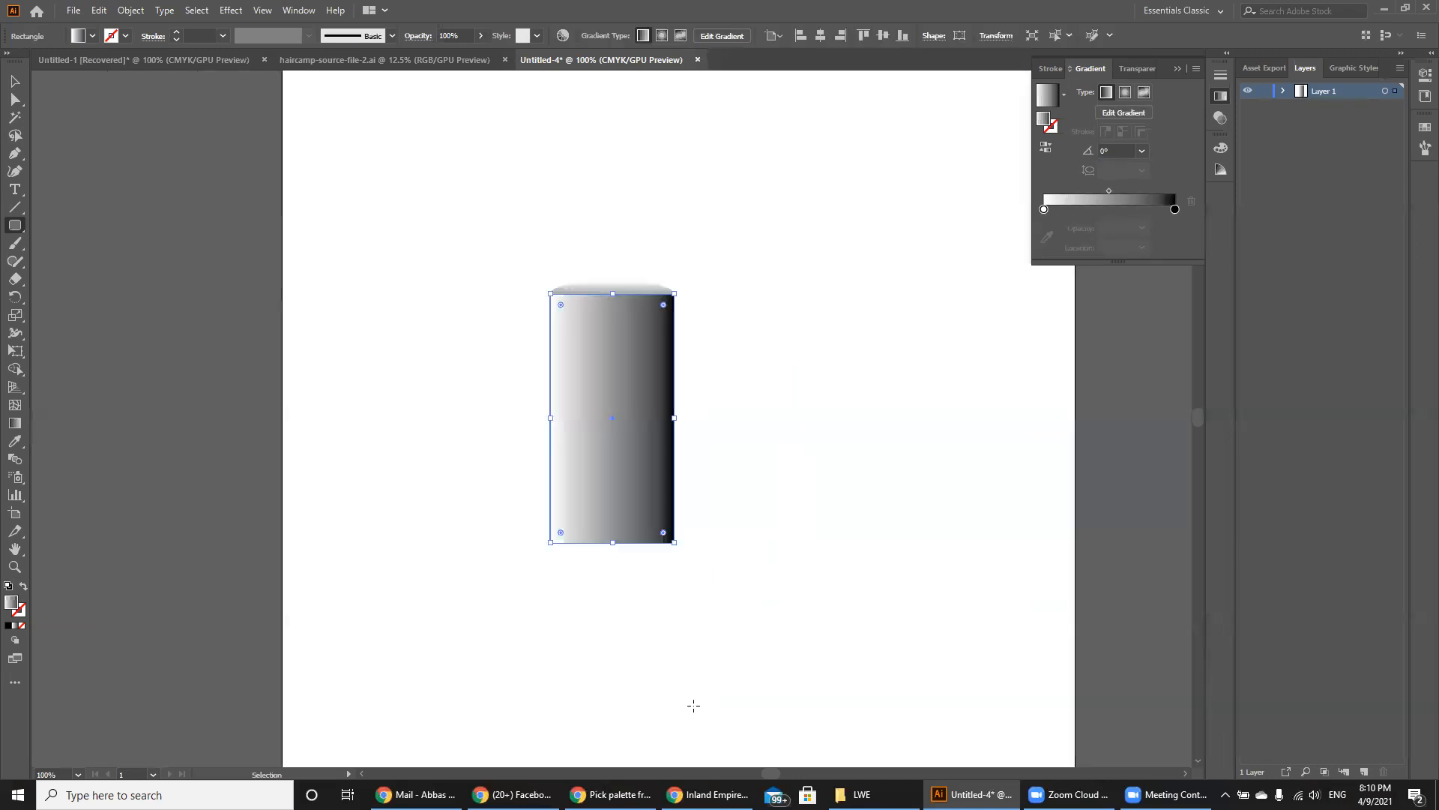
left_click(8, 626)
left_click(15, 441)
left_click(59, 279)
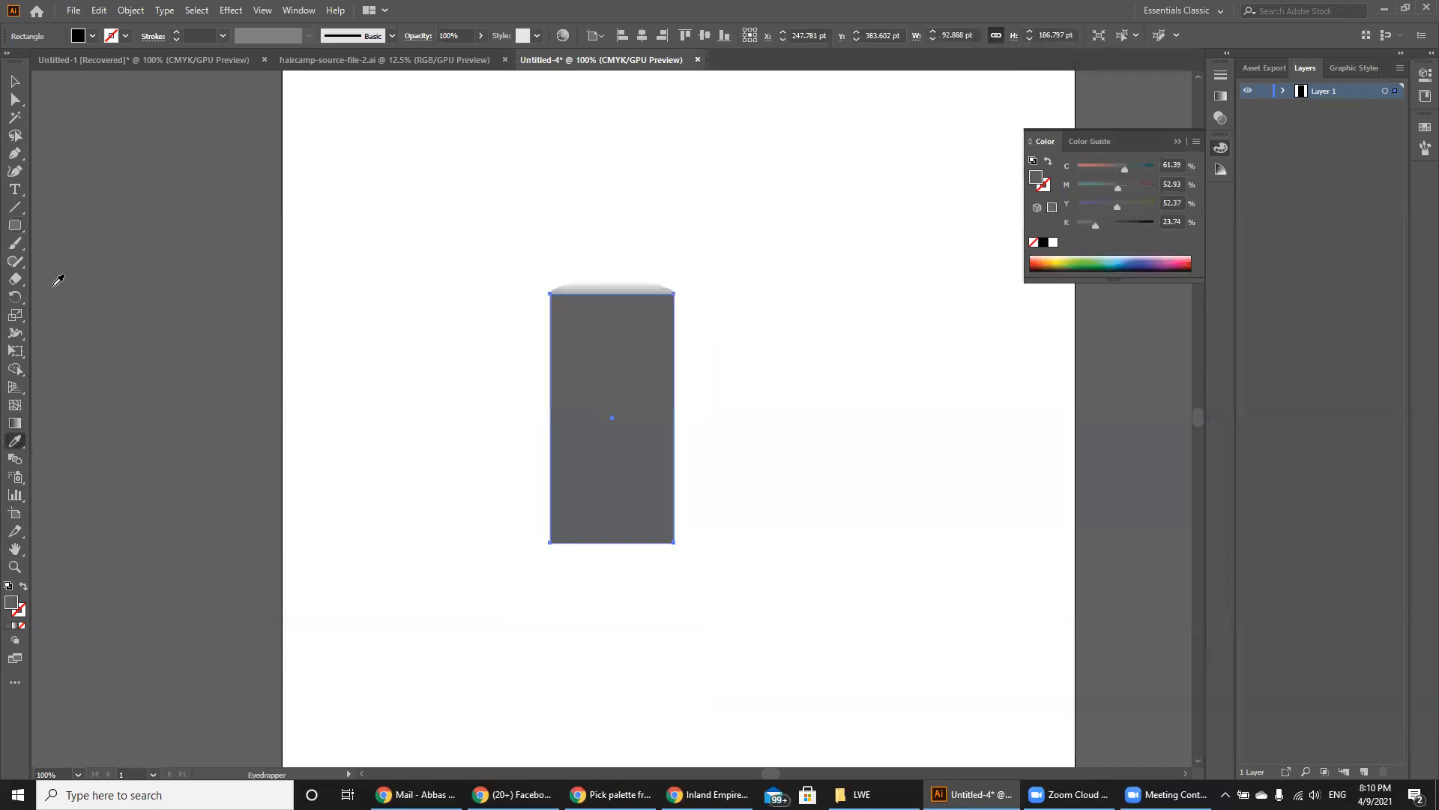
Arrange the grey rectangle behind the gradient ellipse and keep the rectangle selected.
left_click(15, 80)
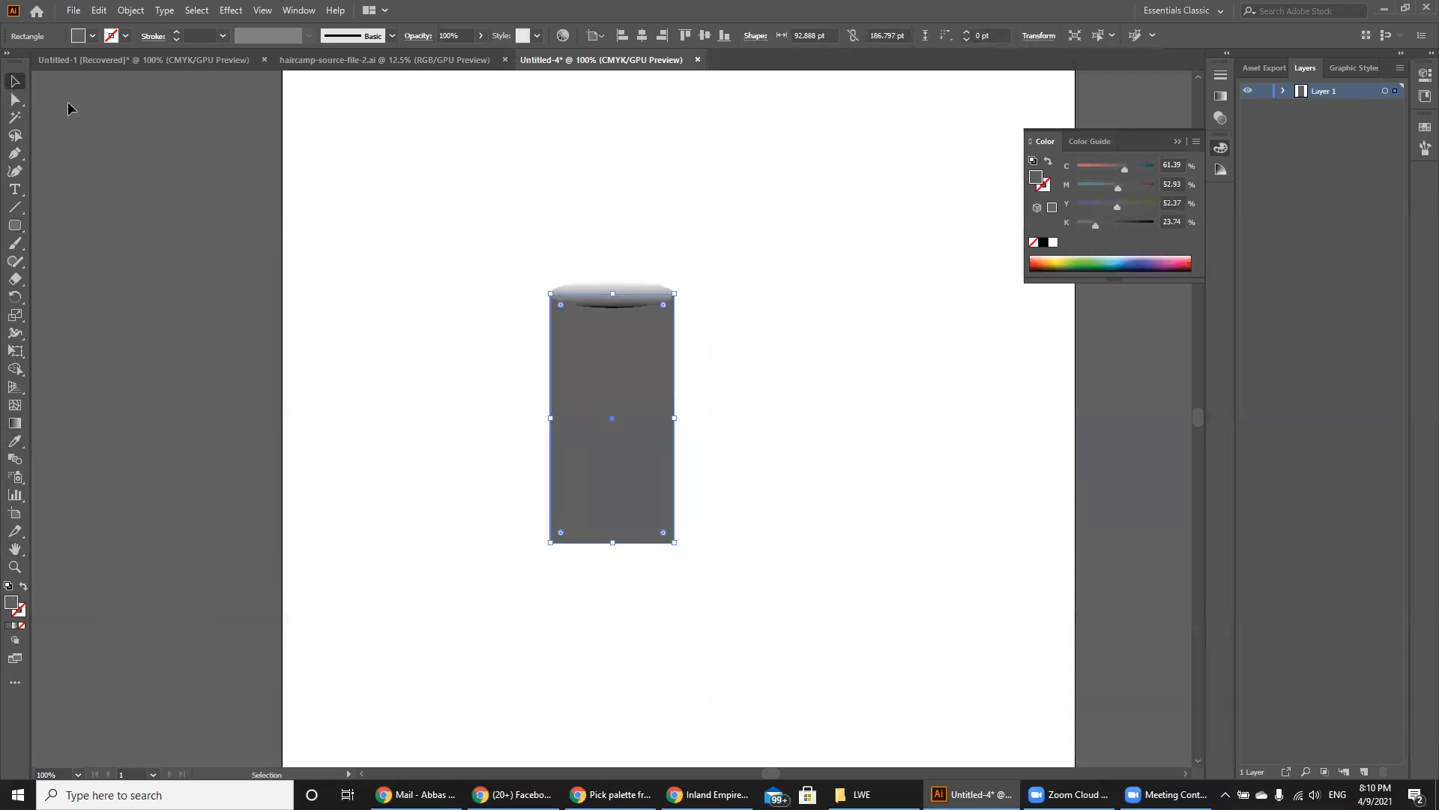
left_click(387, 365)
left_click(663, 498, "ctrl")
Copy the gradient ellipse to the lower end of the rectangle, flush with its bottom edge.
key("ctrl+plus")
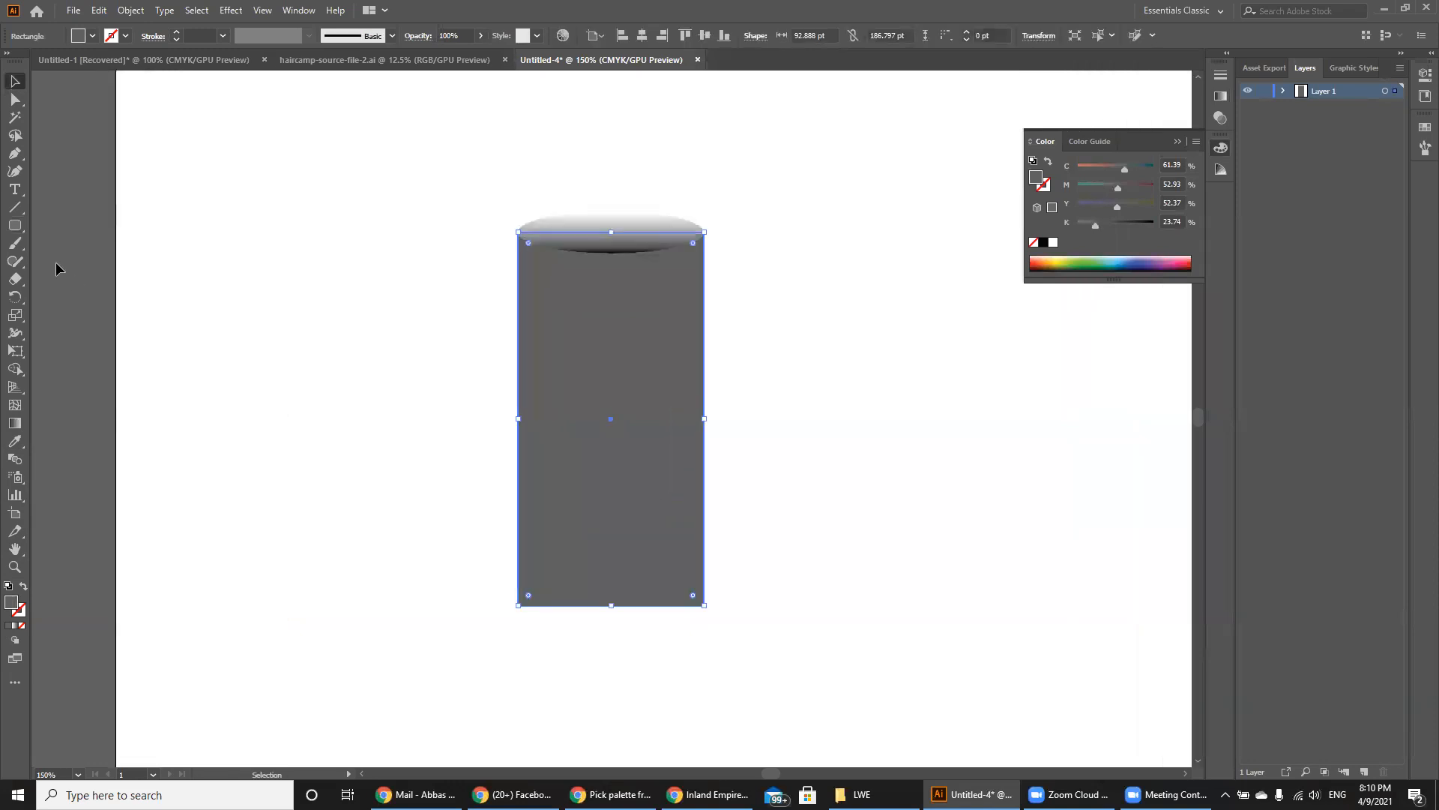
left_click(598, 223, "ctrl")
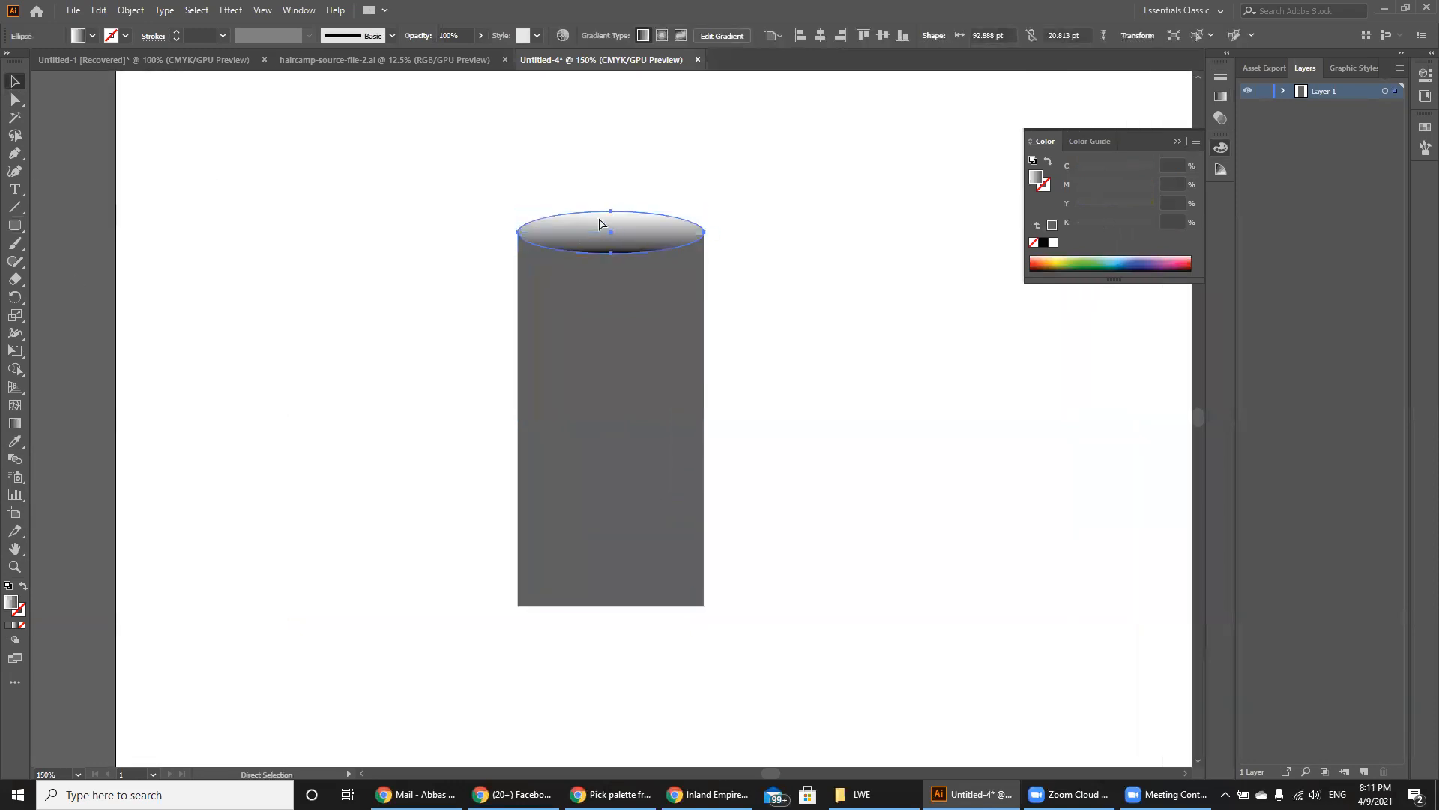
left_click_drag(598, 222, 727, 574)
Merge the rectangle with the lower ellipse using Shape Builder and remove the two leftover bottom corner pieces.
left_click(635, 487, "shift")
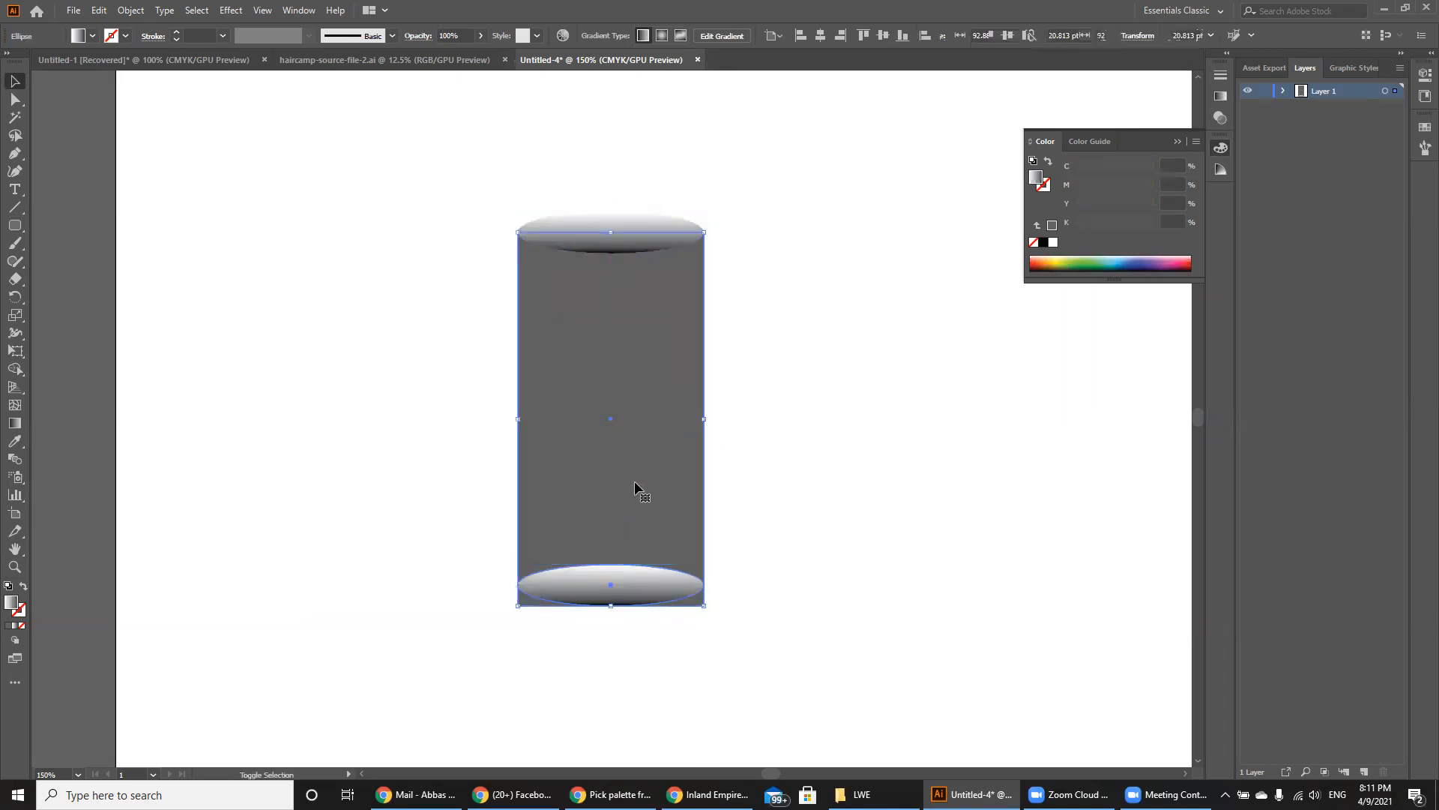
left_click(15, 369)
left_click_drag(632, 587, 622, 539)
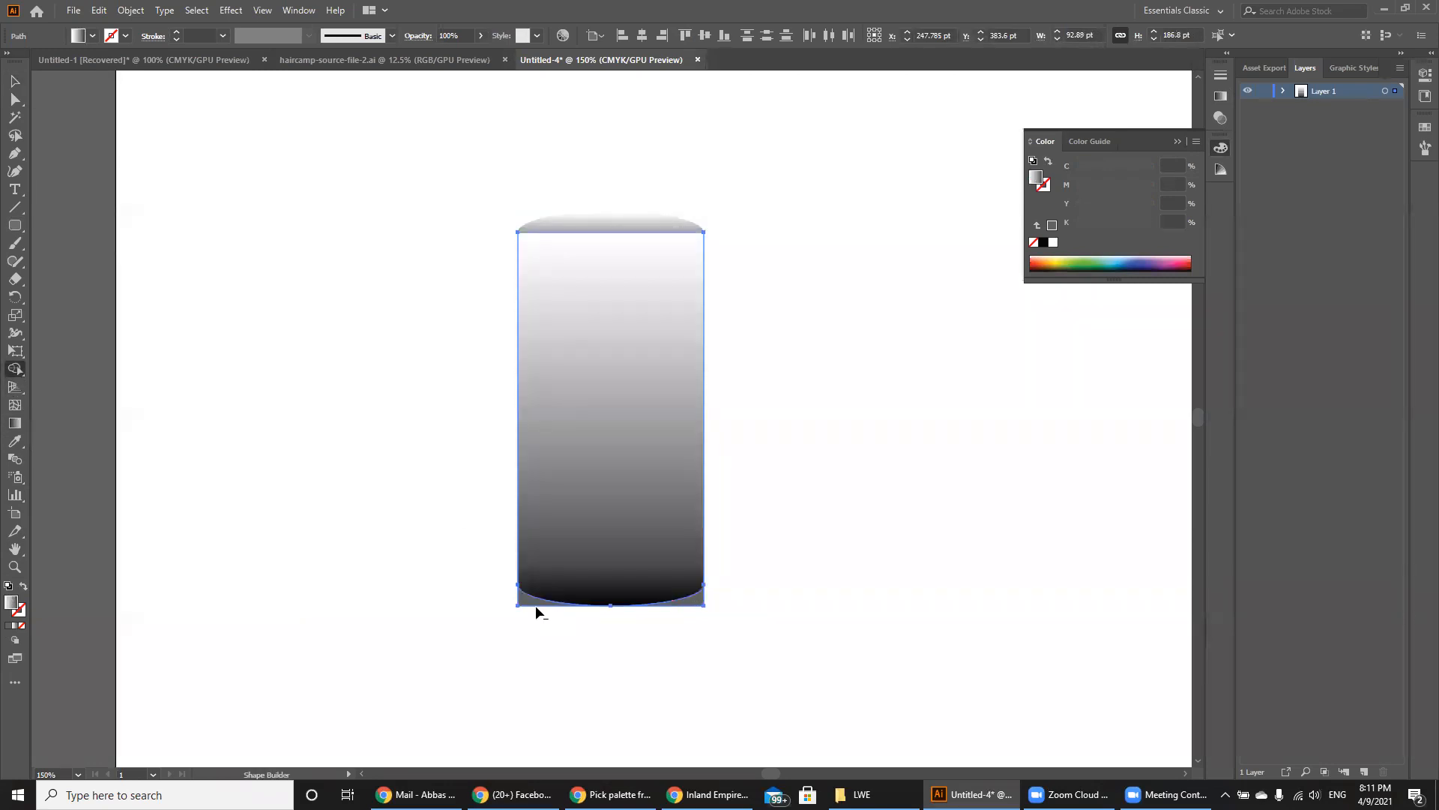
left_click(525, 599, "alt")
left_click(687, 601, "alt")
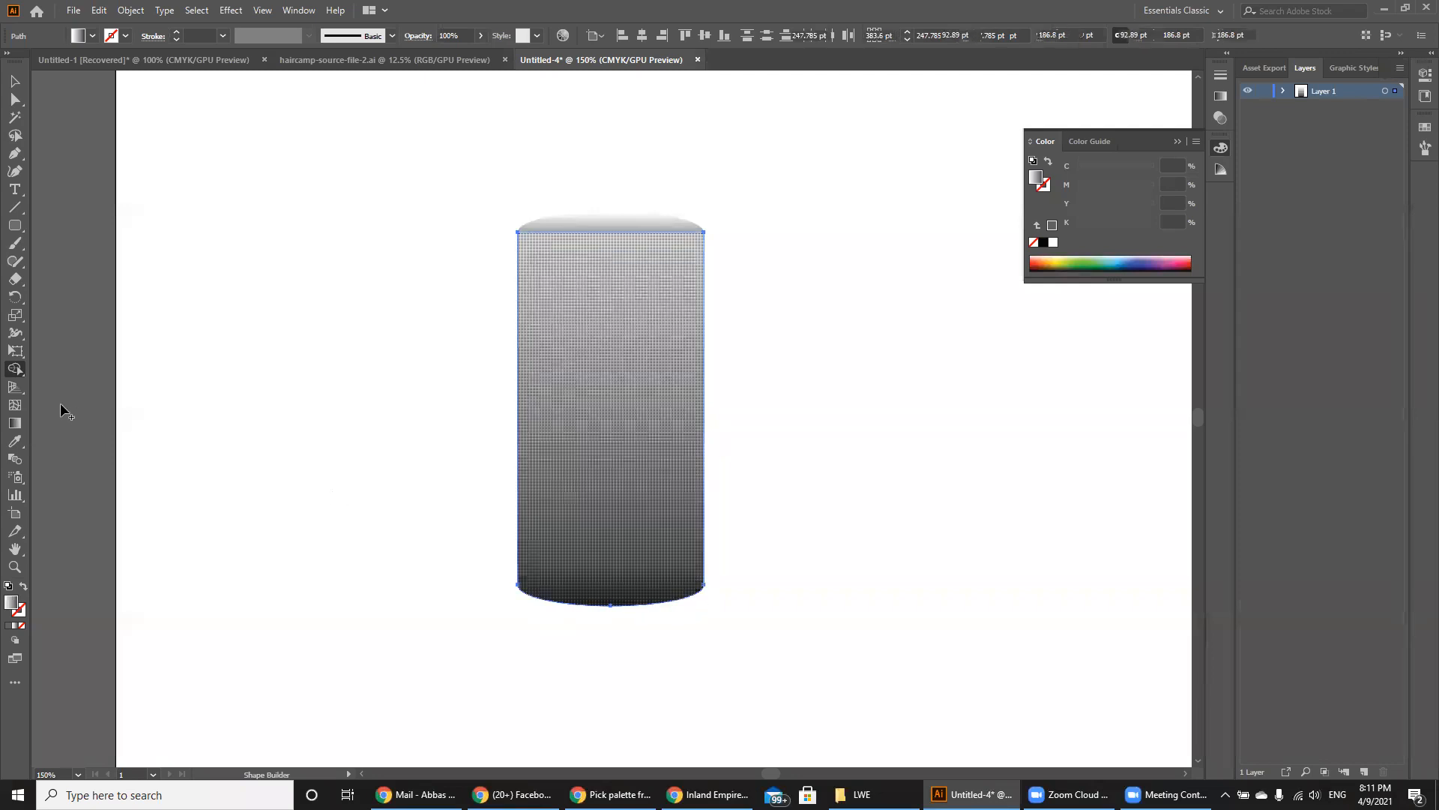
Fill the merged cylinder body with the solid dark grey and bring the top gradient ellipse to the front.
left_click(8, 625)
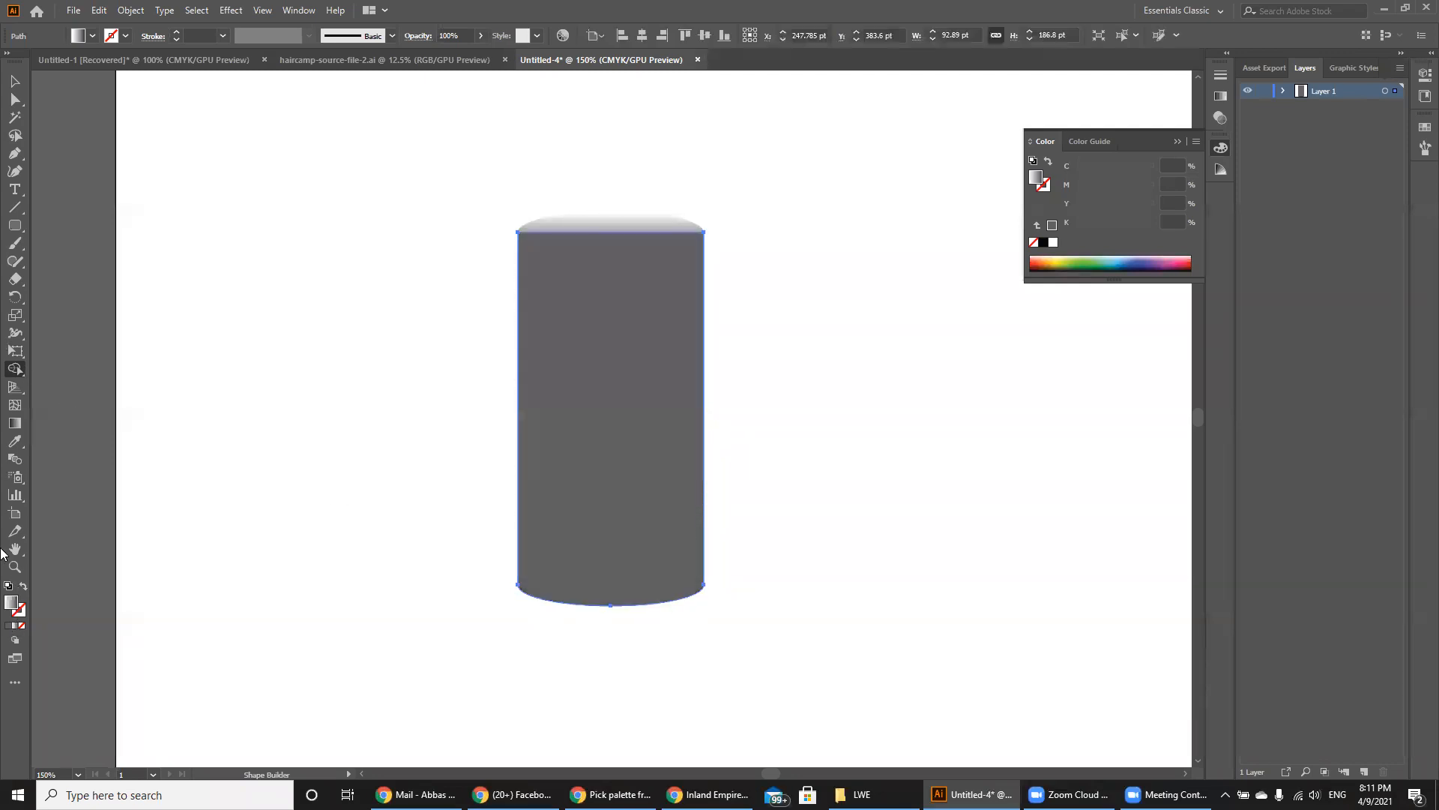
key("v")
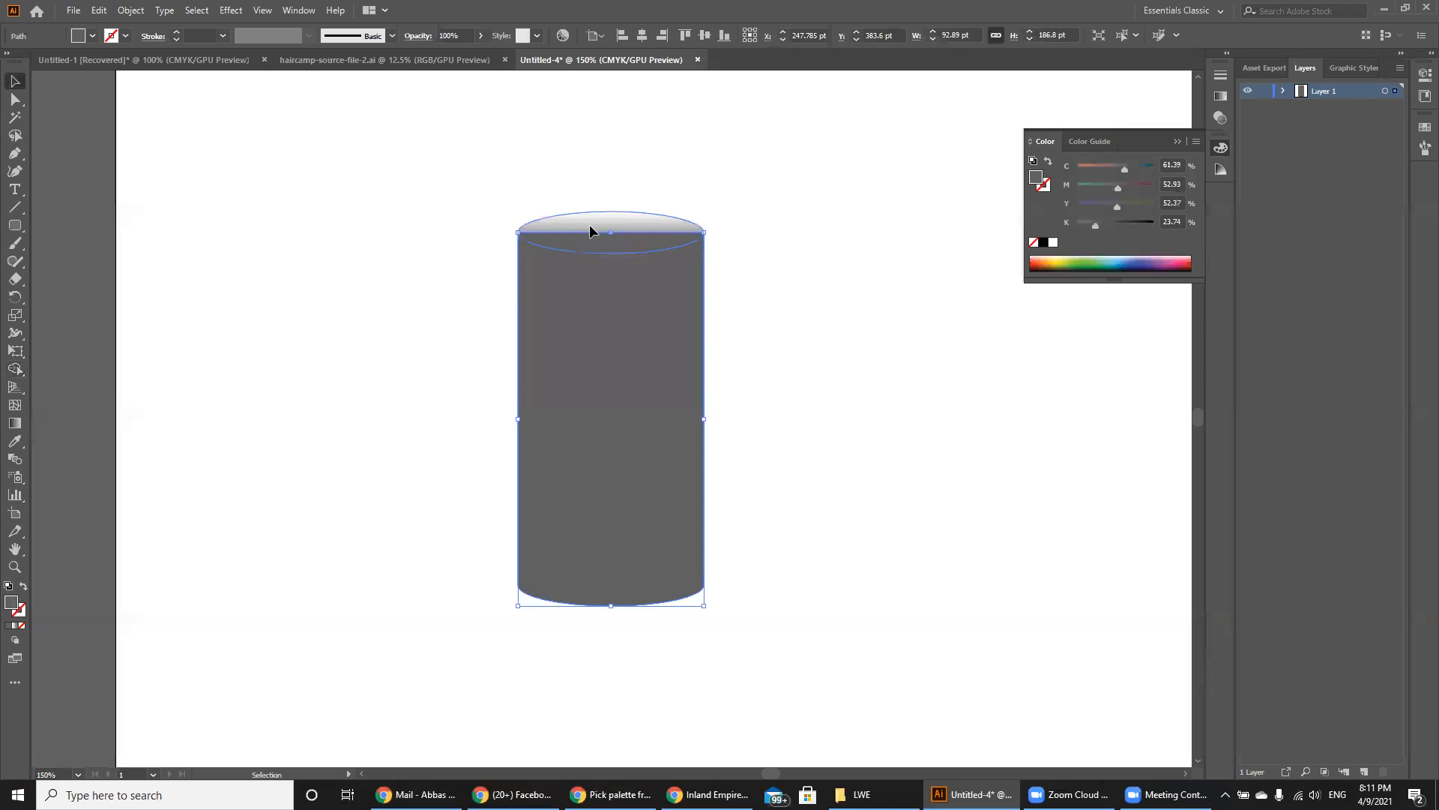
left_click(589, 224)
key("ctrl+shift+bracketright")
left_click(413, 332)
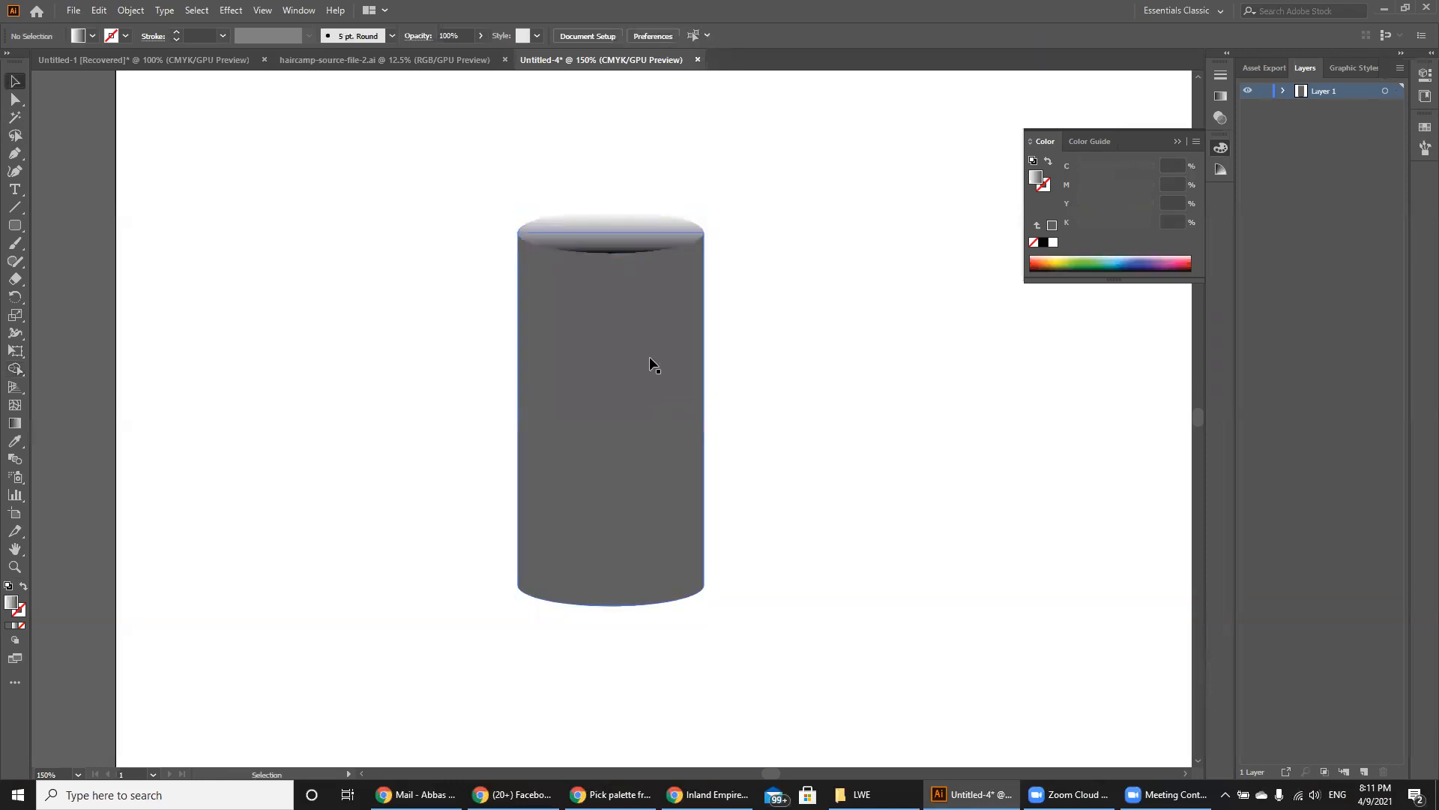
left_click(631, 232)
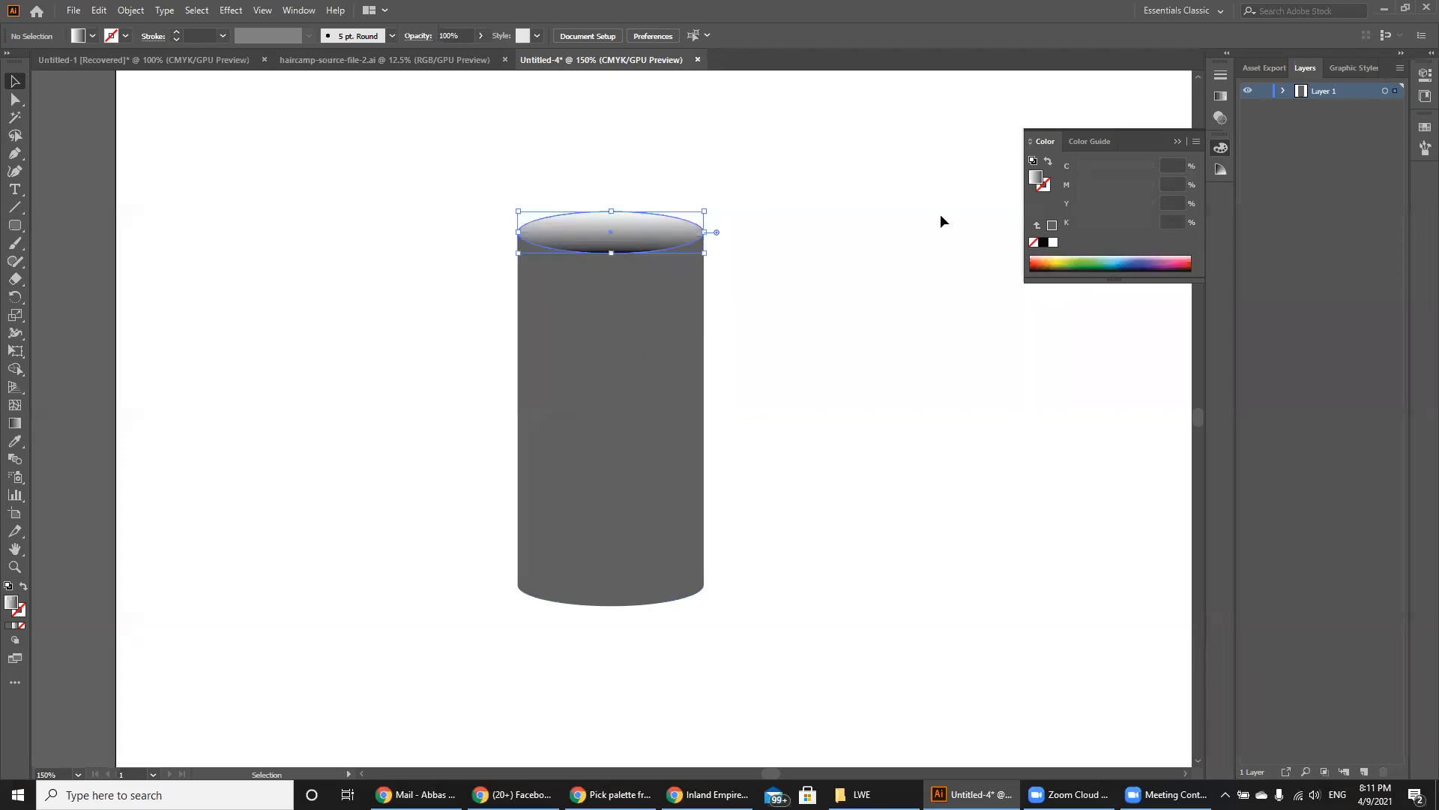
left_click(16, 425)
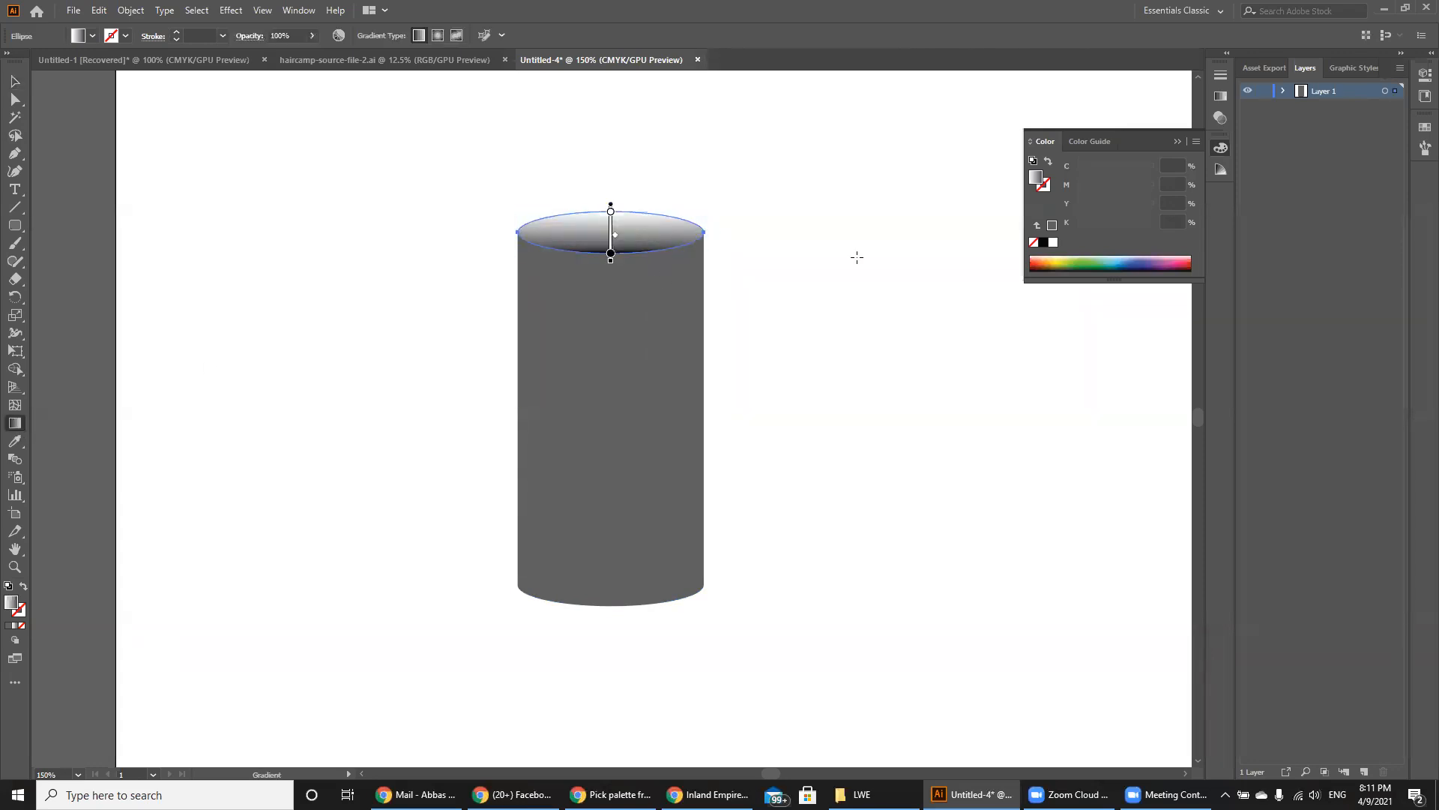
left_click(1222, 96)
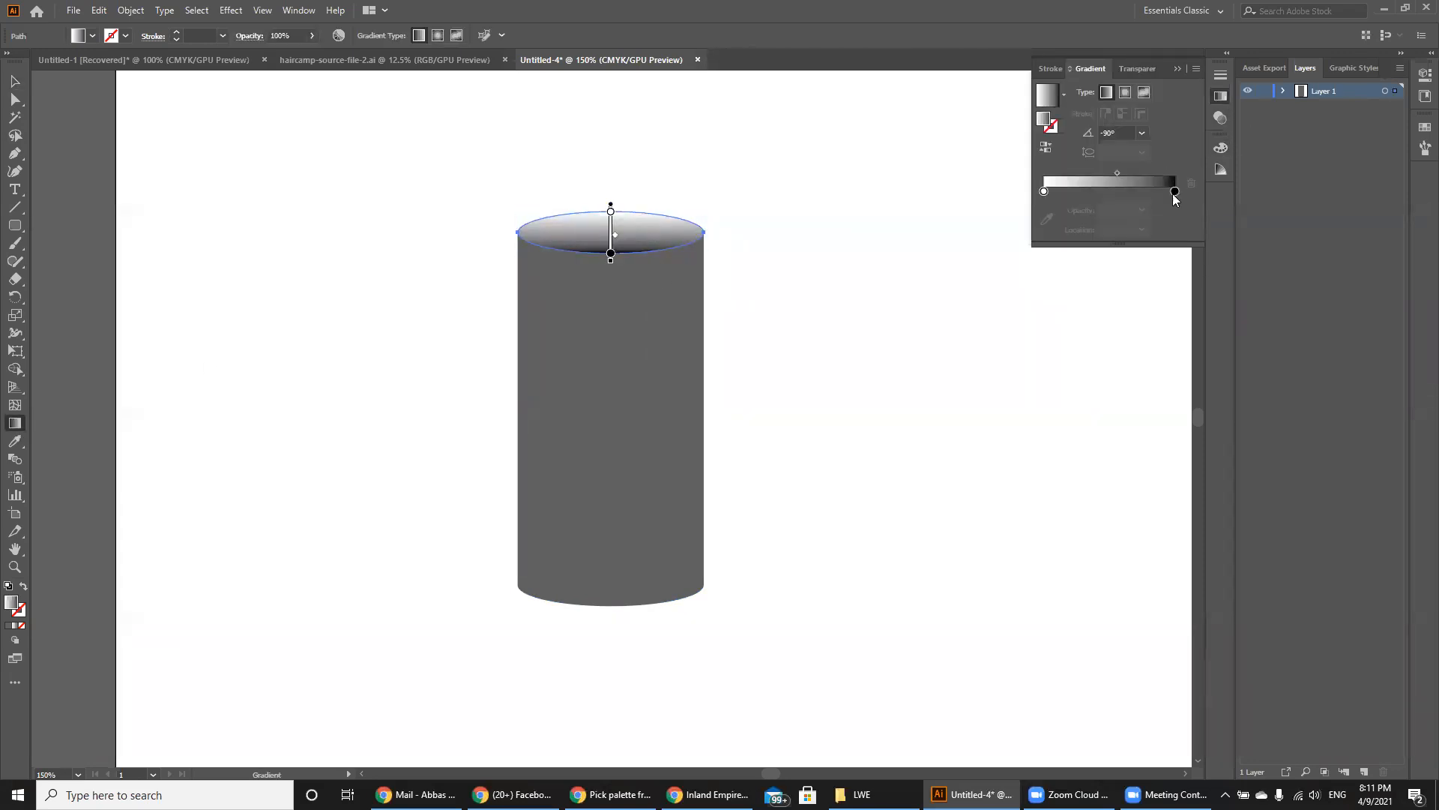
double_click(1173, 191)
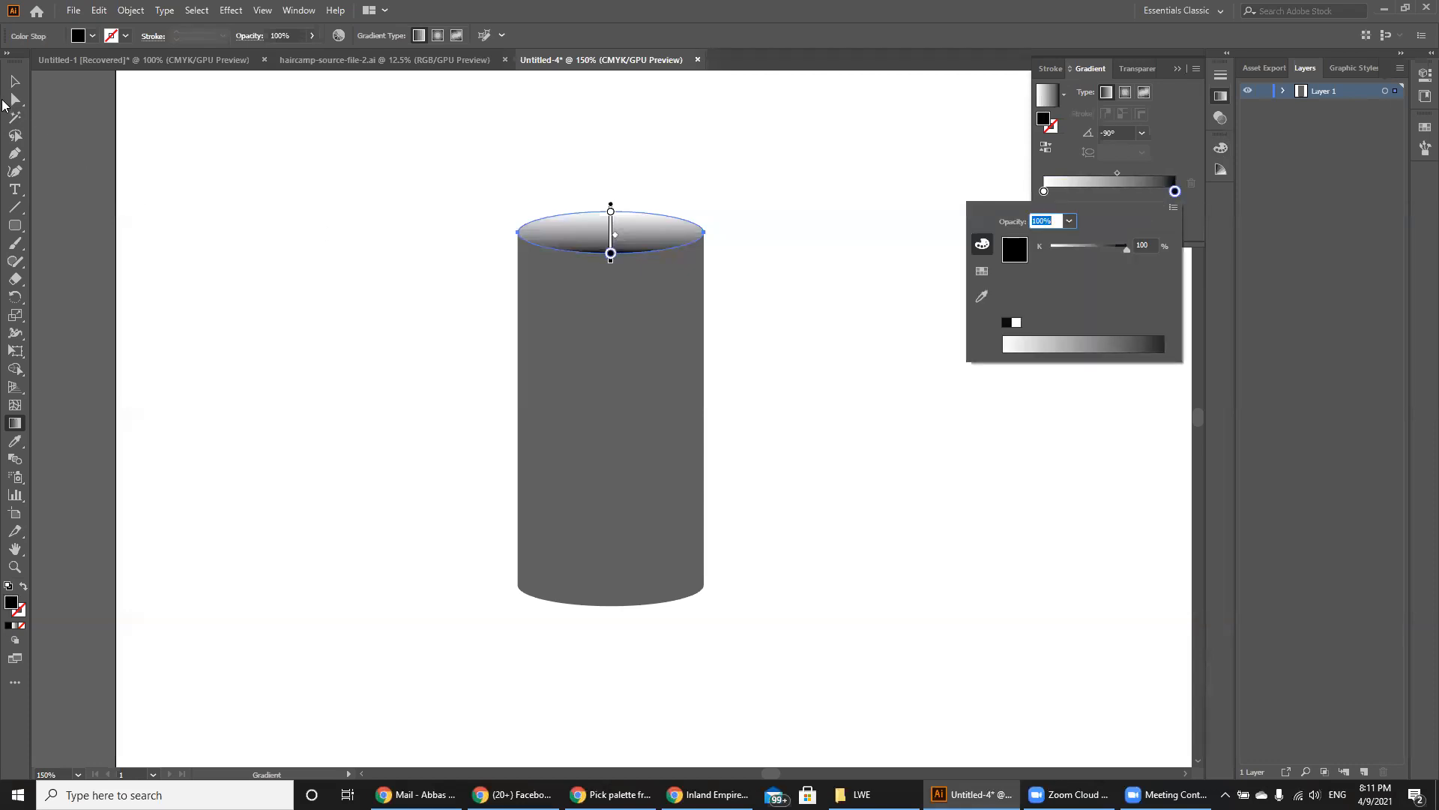
key("Escape")
Fill the cylinder body with a slightly darker solid grey, leaving its gradient top ellipse untouched, and deselect it.
left_click(15, 99)
left_click(604, 375)
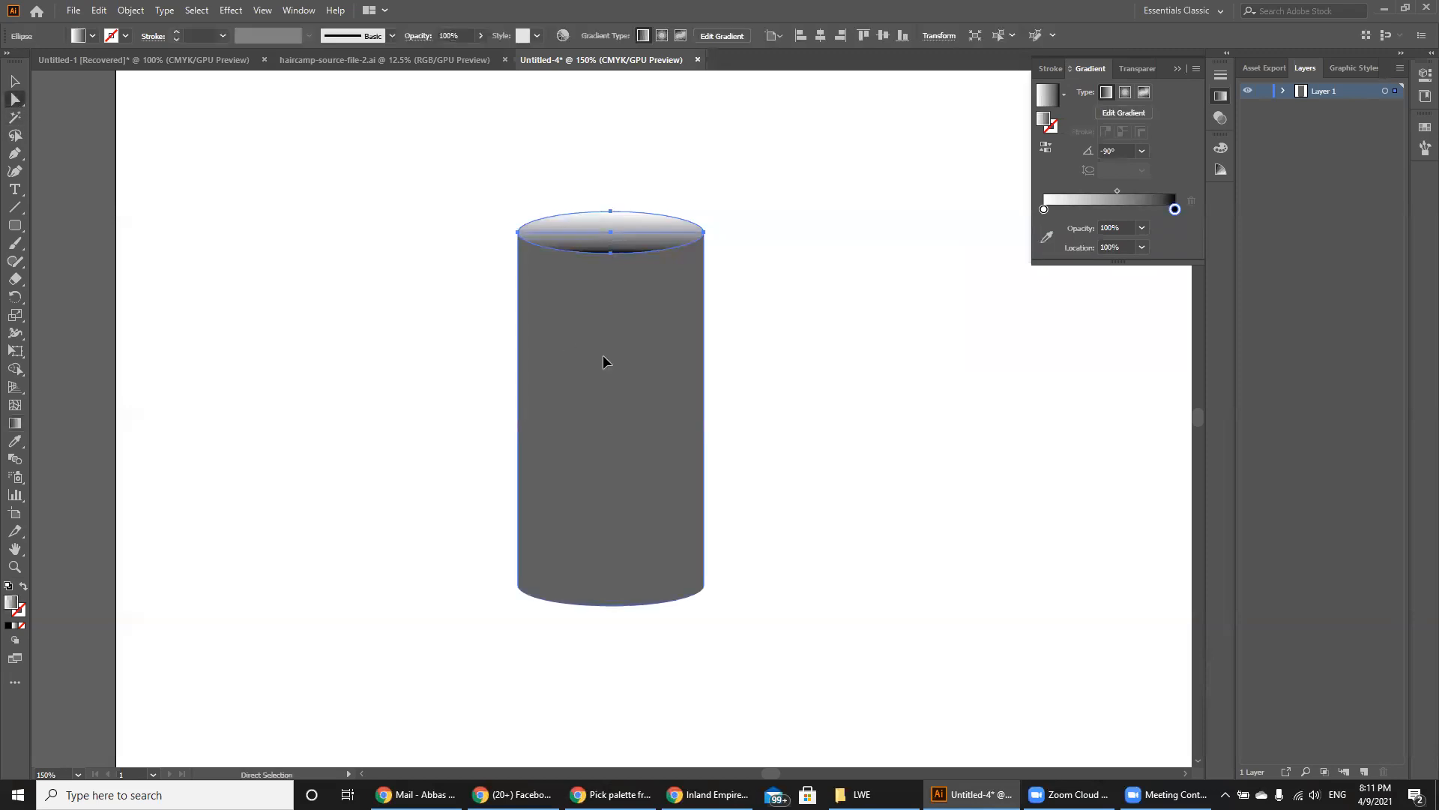
double_click(13, 604)
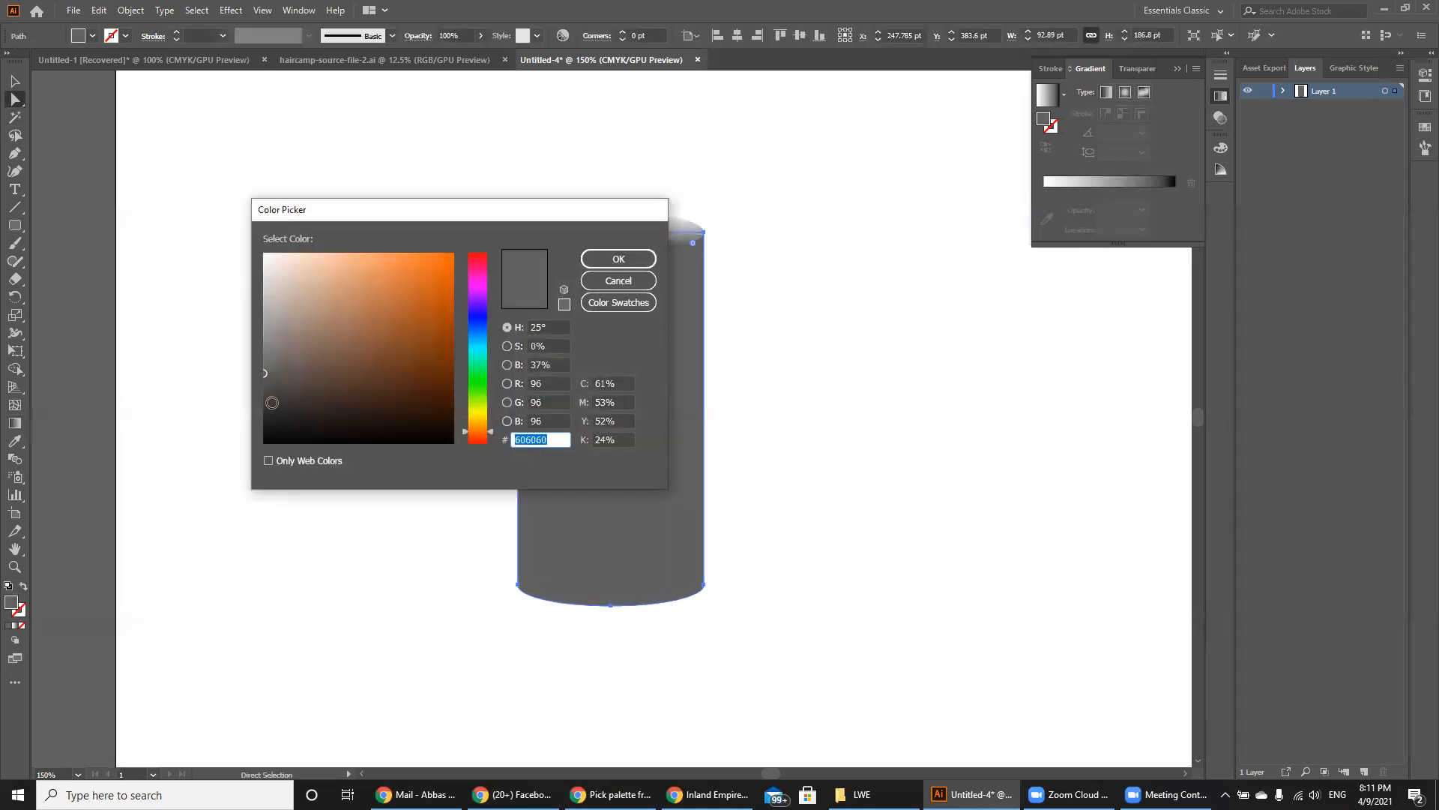
left_click(266, 401)
key("Return")
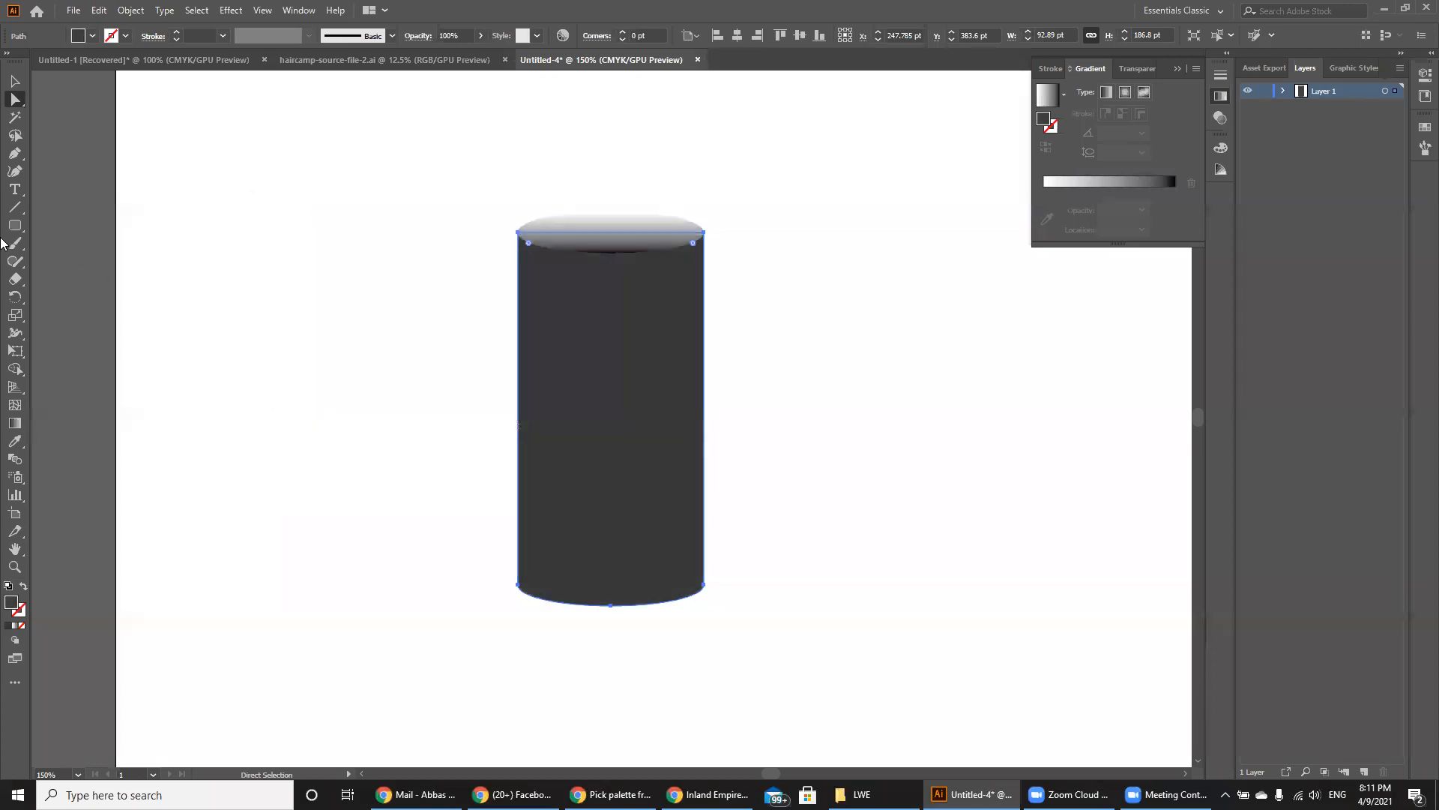
key("ctrl+z")
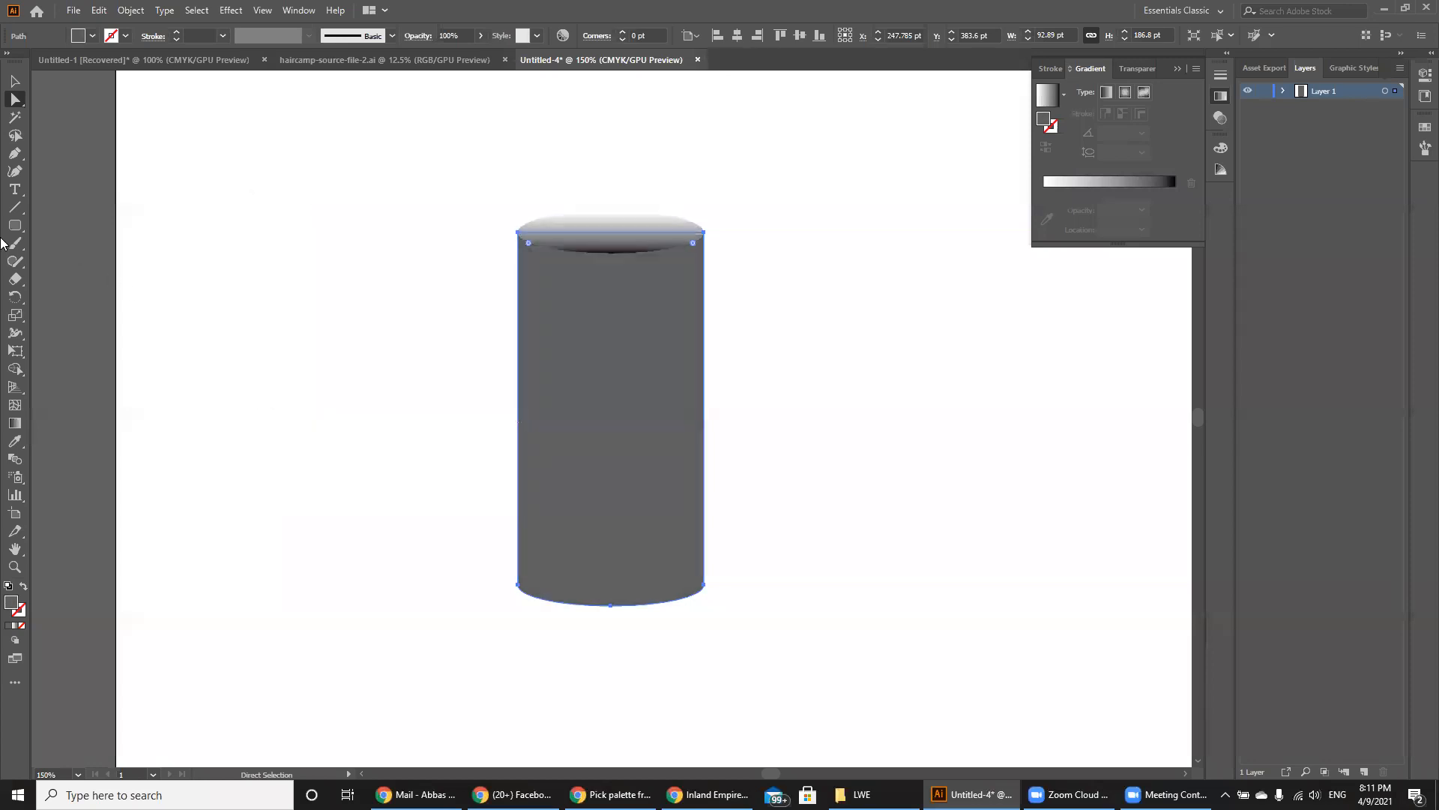
double_click(11, 602)
left_click(268, 386)
key("Return")
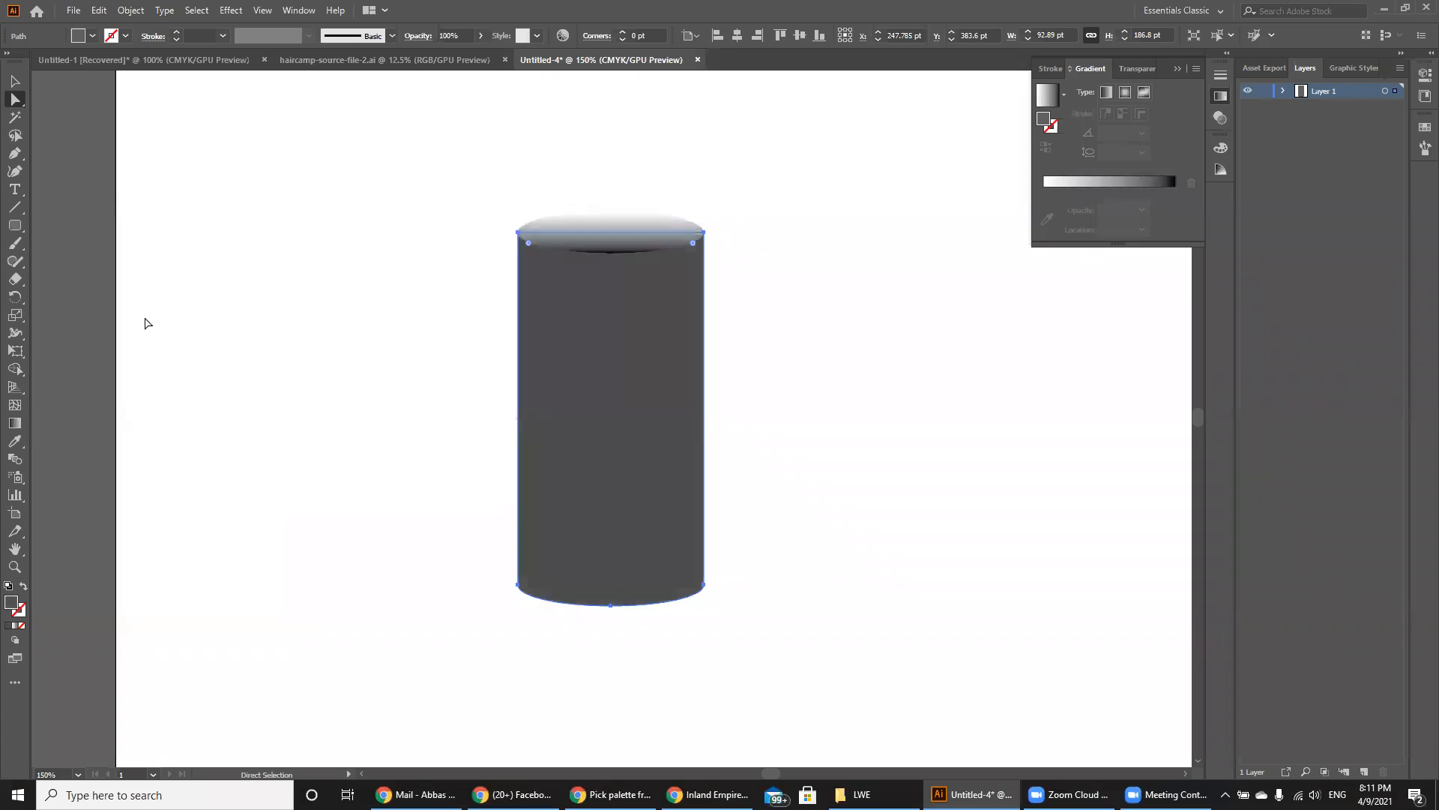
left_click(14, 81)
left_click(271, 240)
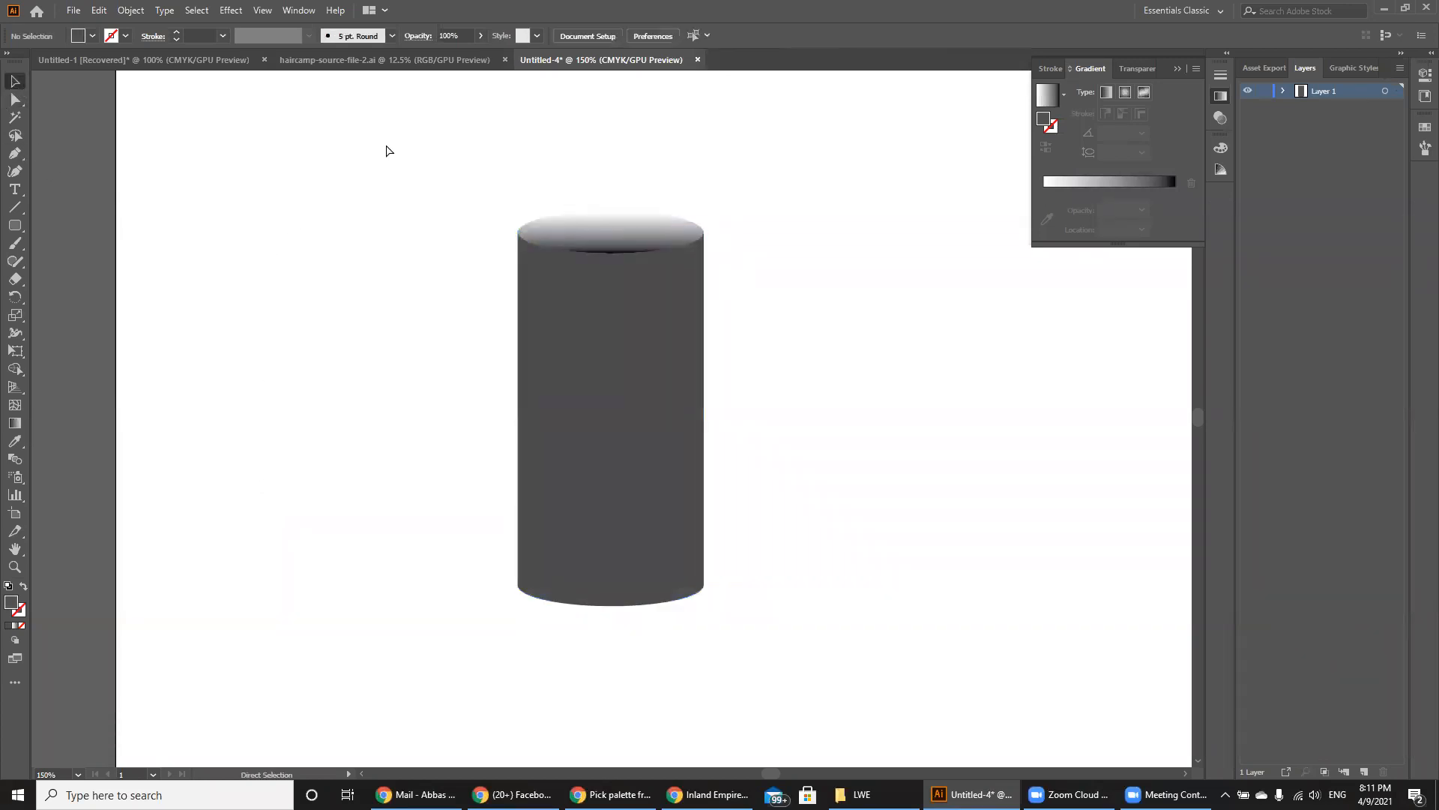
Move the whole cylinder up and to the left on the artboard and paste a copy slightly lower to its right.
key("ctrl+1")
left_click_drag(442, 196, 776, 592)
left_click_drag(647, 446, 506, 362)
key("ctrl+c")
key("ctrl+v")
left_click_drag(666, 426, 706, 413)
left_click(822, 425)
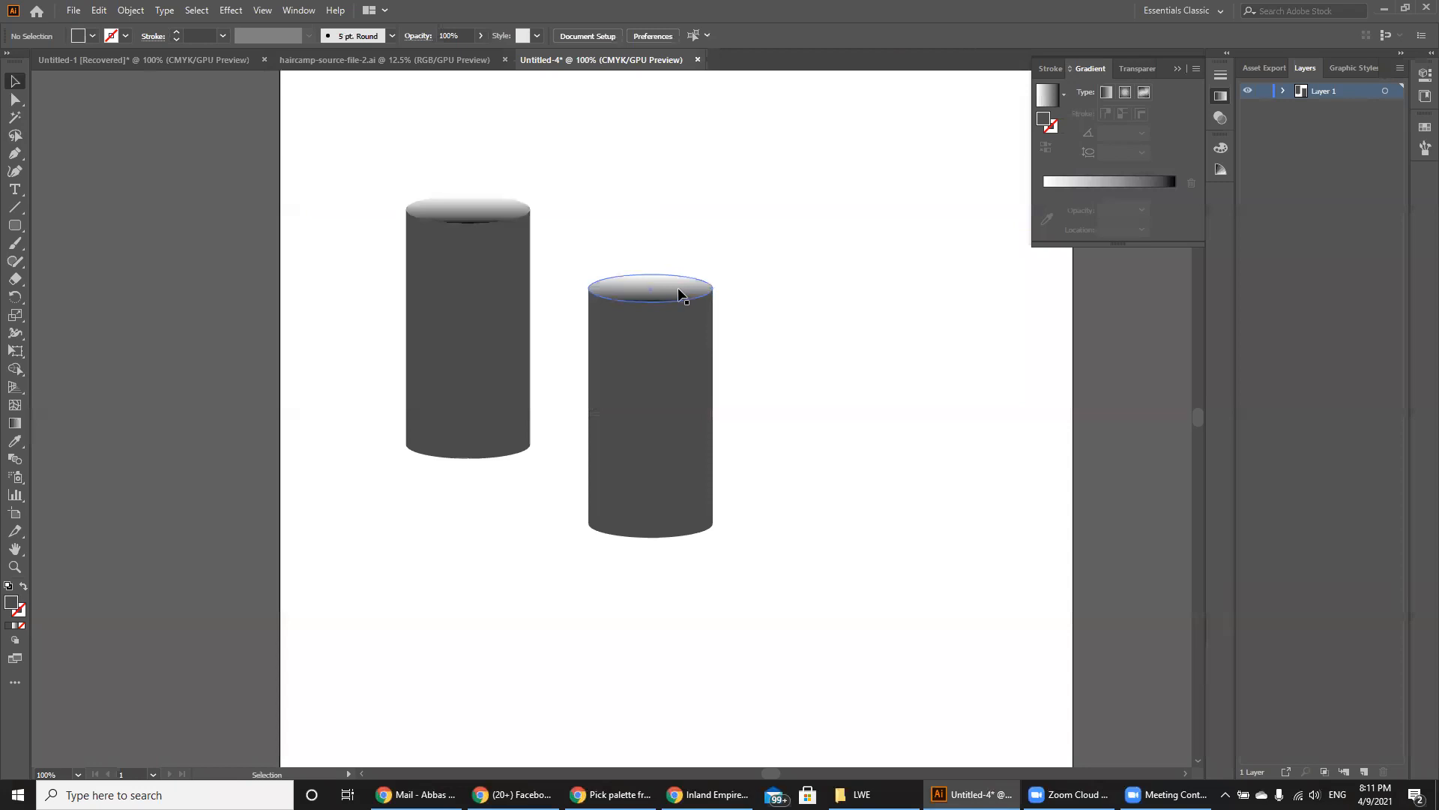
Reverse the gradient on the second cylinder's top ellipse so it runs from black to white.
left_click(678, 292)
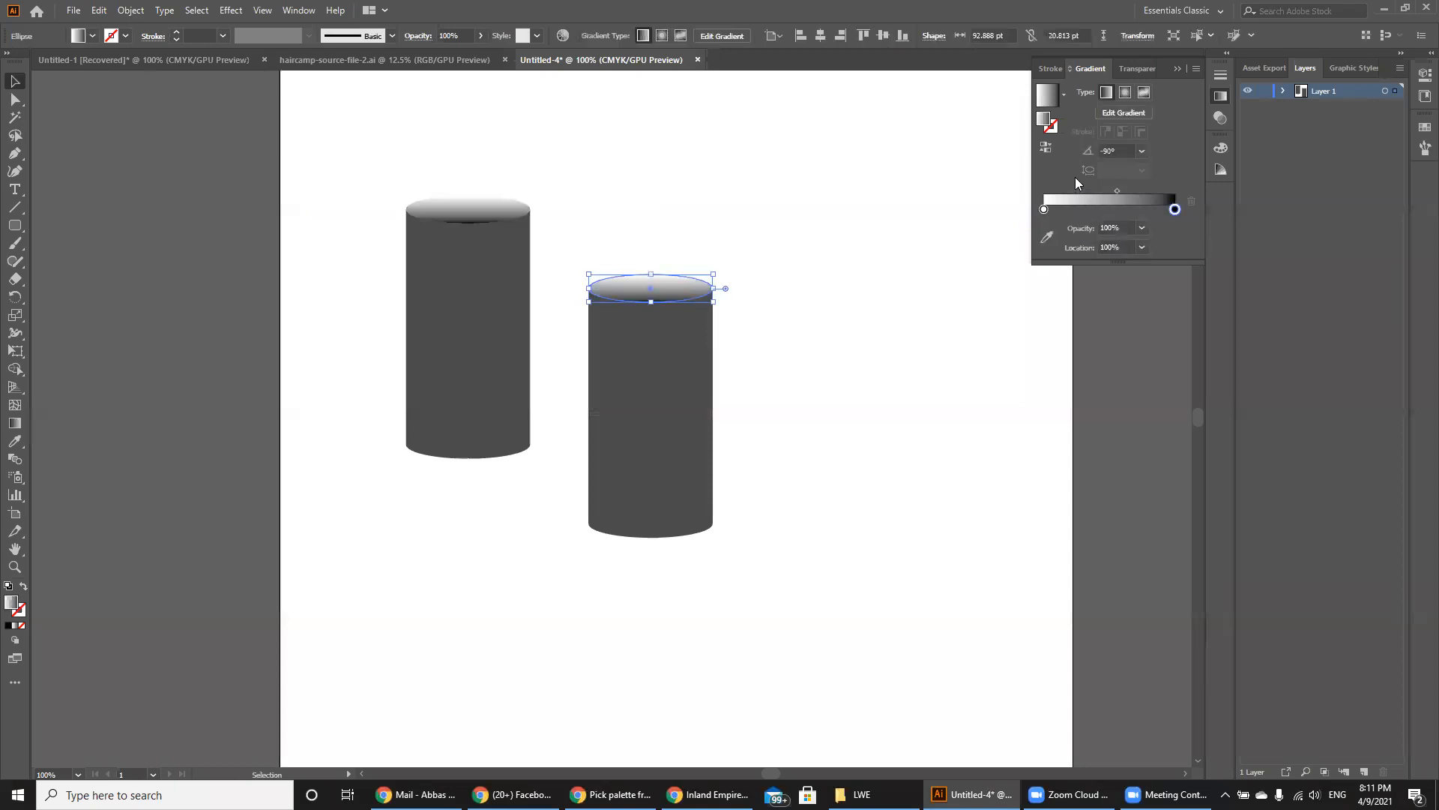
left_click(1045, 147)
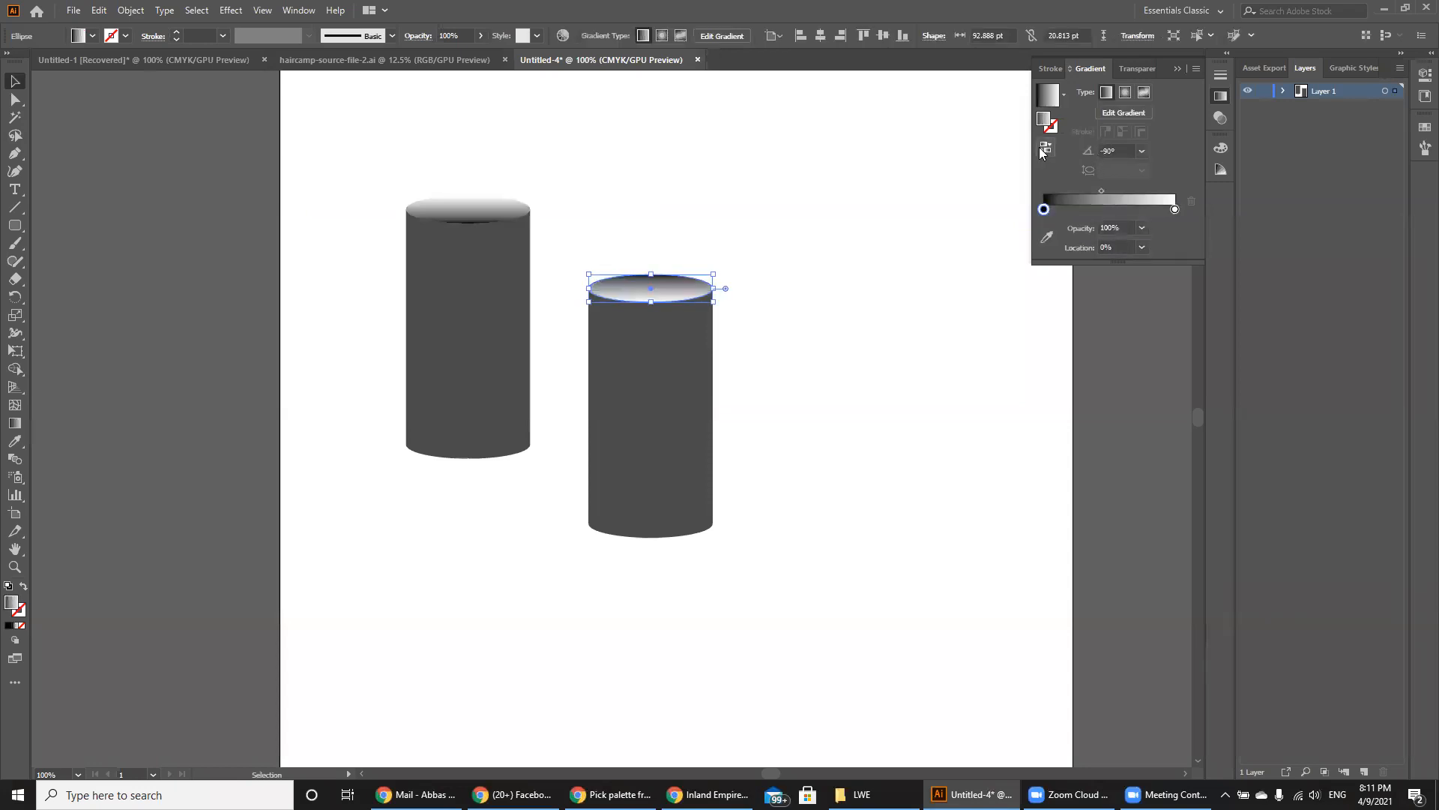
left_click(166, 179)
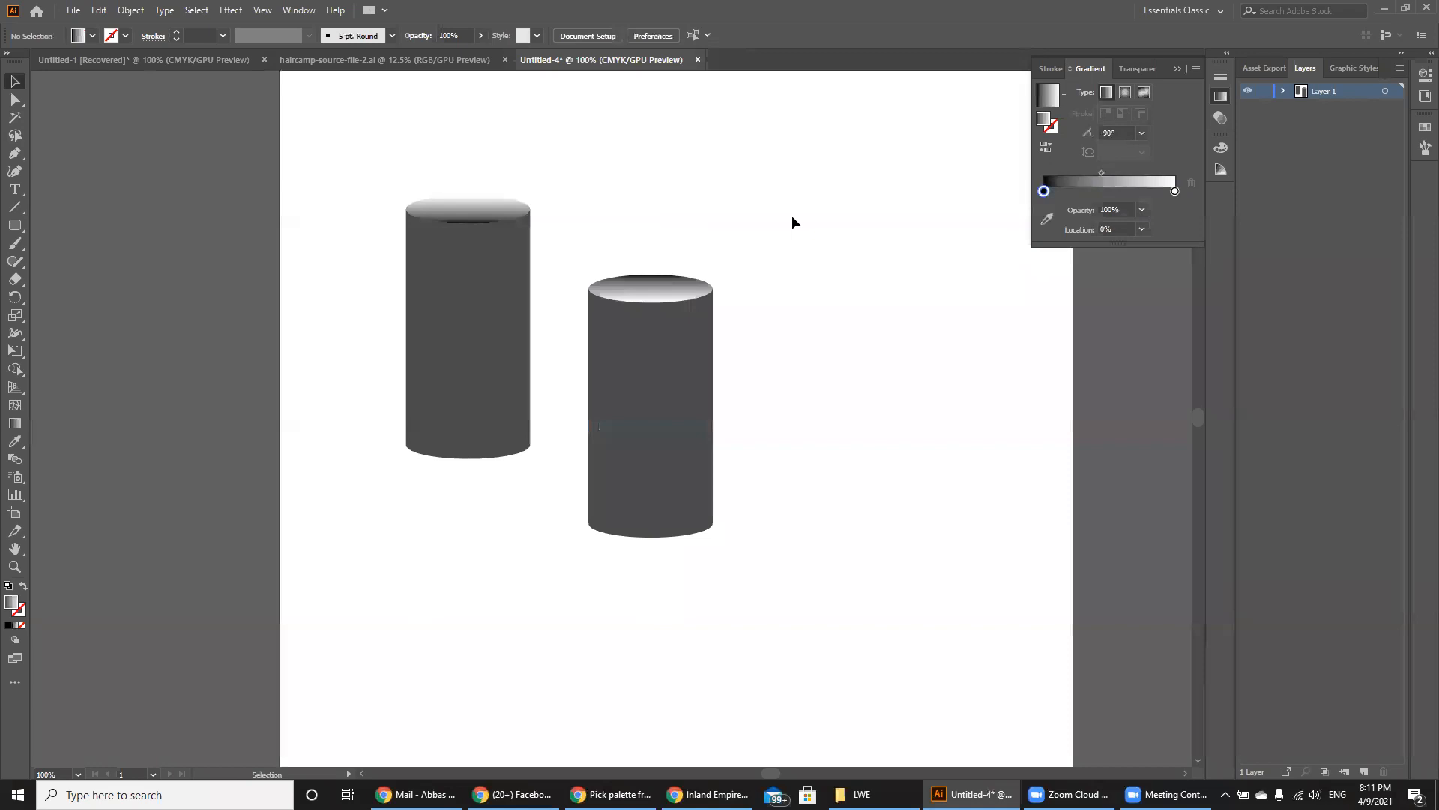
Paste a third cylinder to the right of the second, level with the first one.
key("ctrl+v")
left_click_drag(619, 464, 854, 392)
left_click(857, 156)
Redirect the linear gradient on the third cylinder's top ellipse diagonally, to an angle of about -149.5°.
key("a")
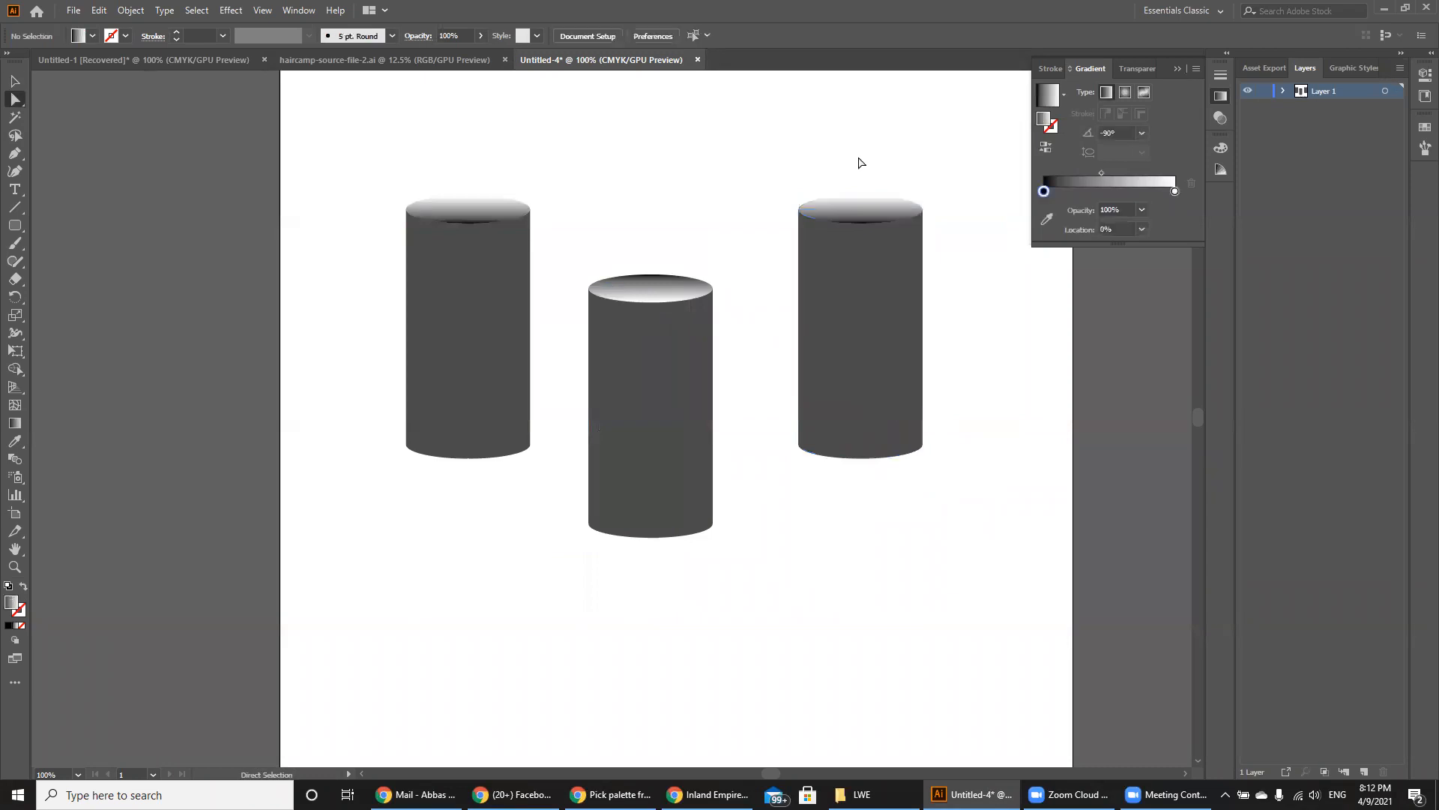
left_click(850, 209)
key("g")
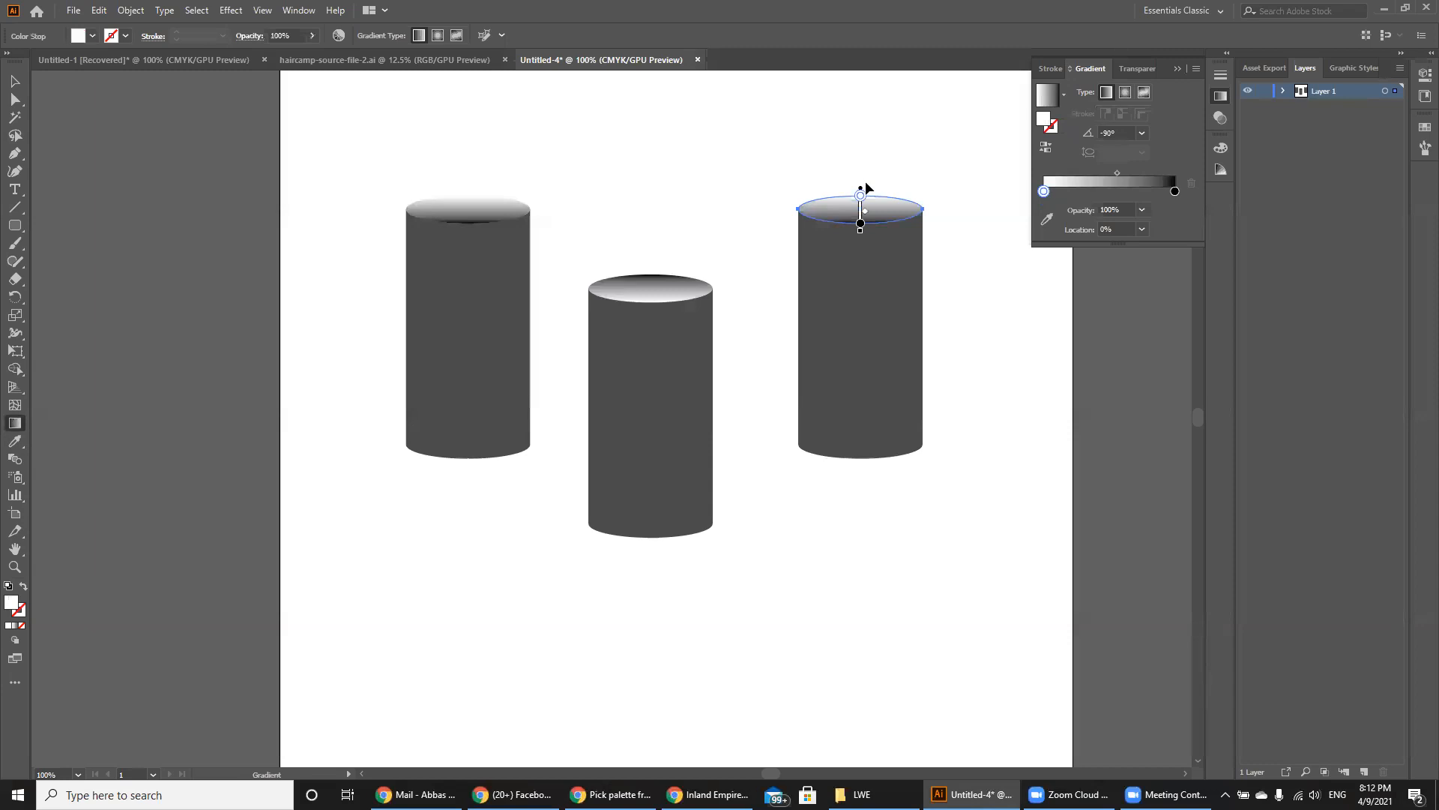
mouse_move(855, 242)
left_mouse_down()
mouse_move(816, 250)
mouse_move(799, 231)
left_mouse_up()
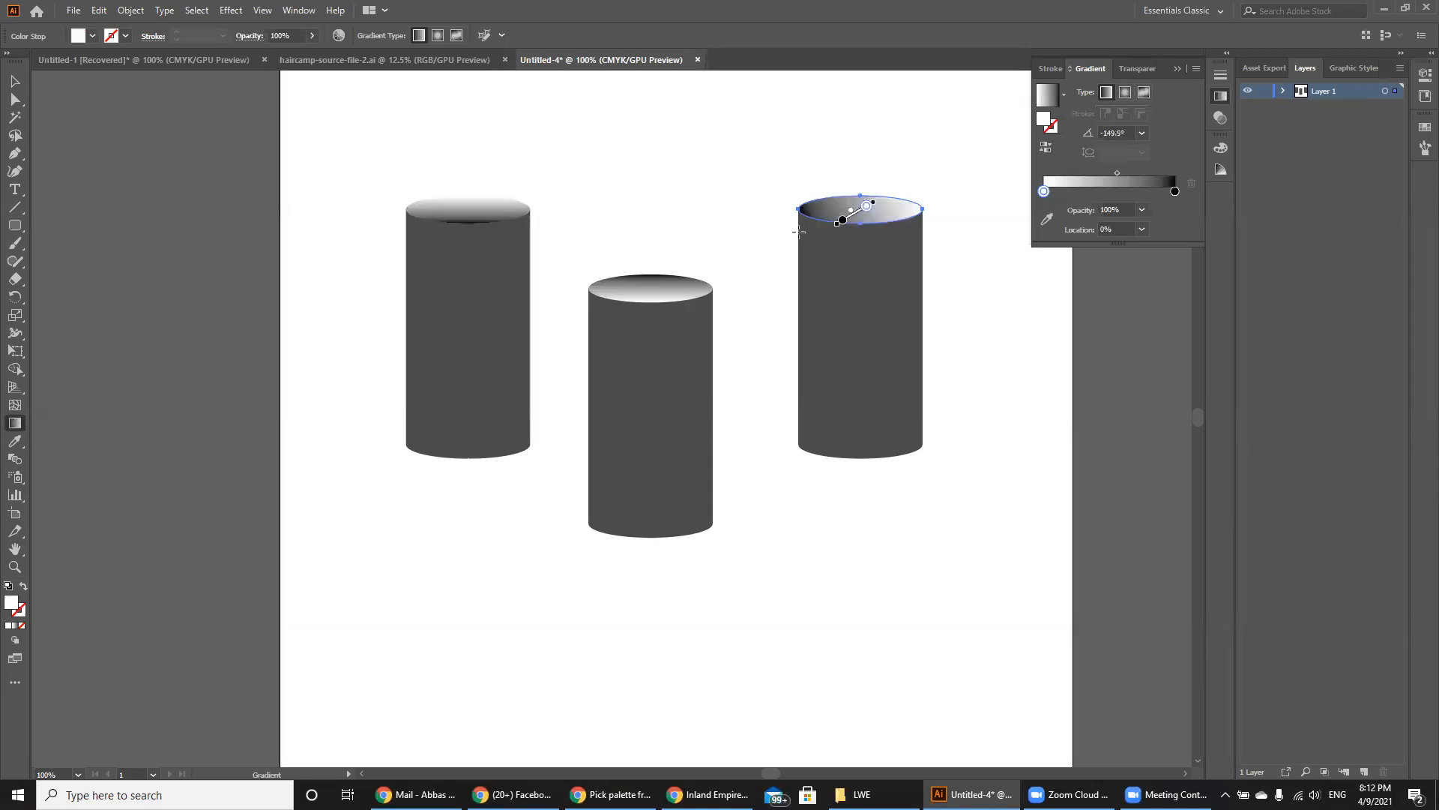
Duplicate the third cylinder with its diagonal gradient and place the copy near the artboard's lower right.
left_click(15, 80)
left_click(203, 231)
left_click_drag(960, 493, 777, 168)
key("ctrl+c")
key("ctrl+v")
left_click_drag(639, 375, 1030, 563)
Rearrange the four cylinders into an evenly spaced staggered row, alternating higher and lower across the artboard.
left_click_drag(392, 183, 793, 362)
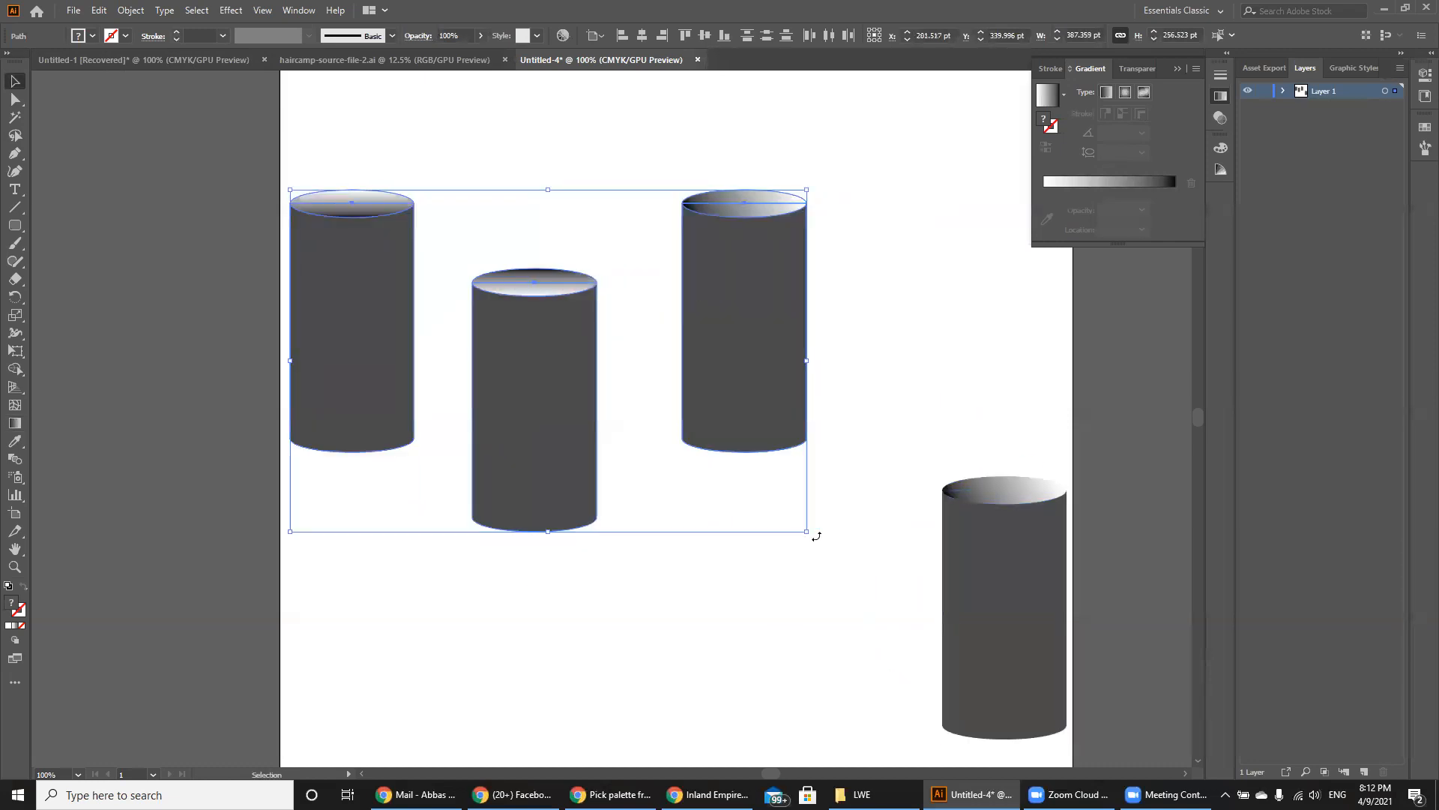
left_click_drag(834, 574, 651, 168)
left_click_drag(738, 326, 702, 318)
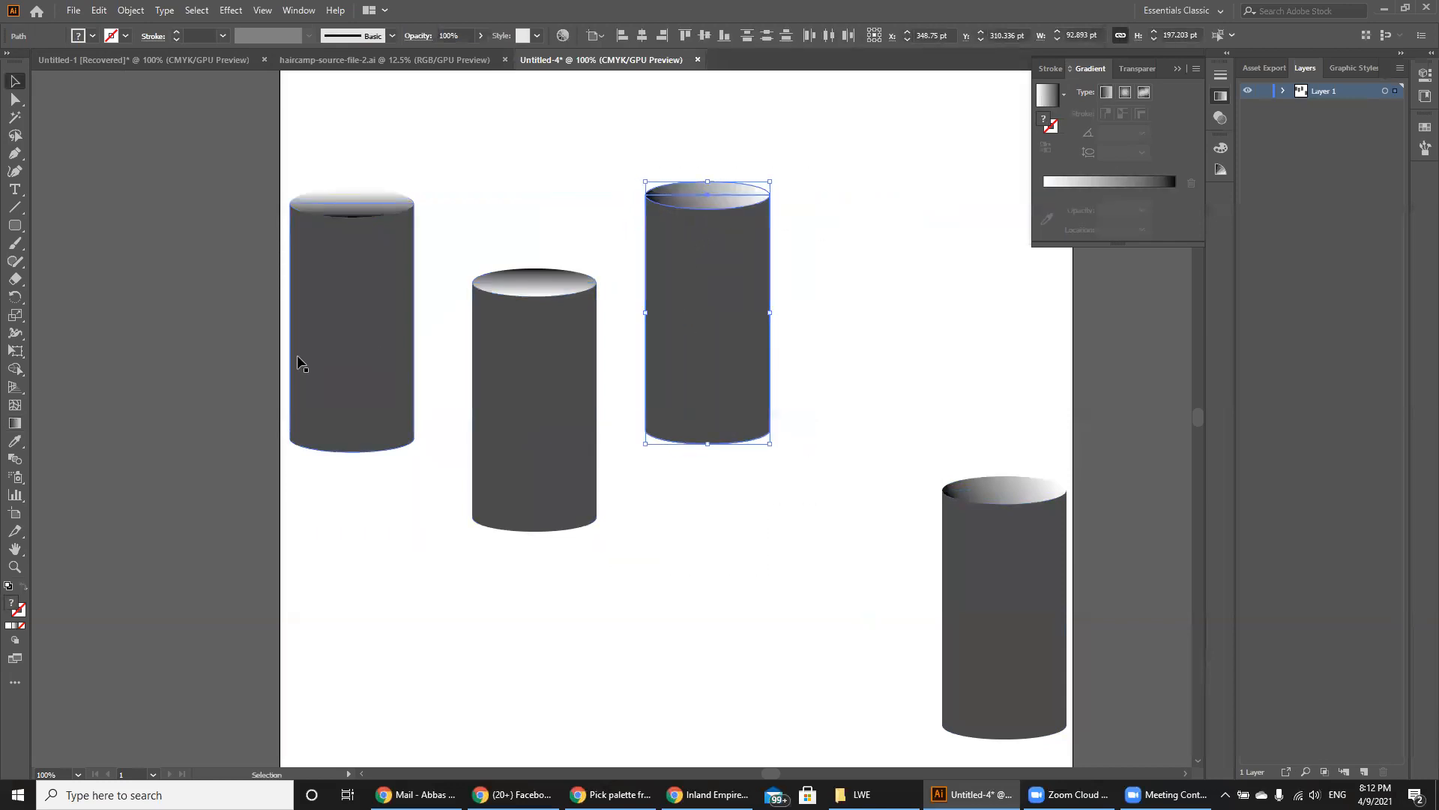
left_click_drag(338, 361, 347, 358)
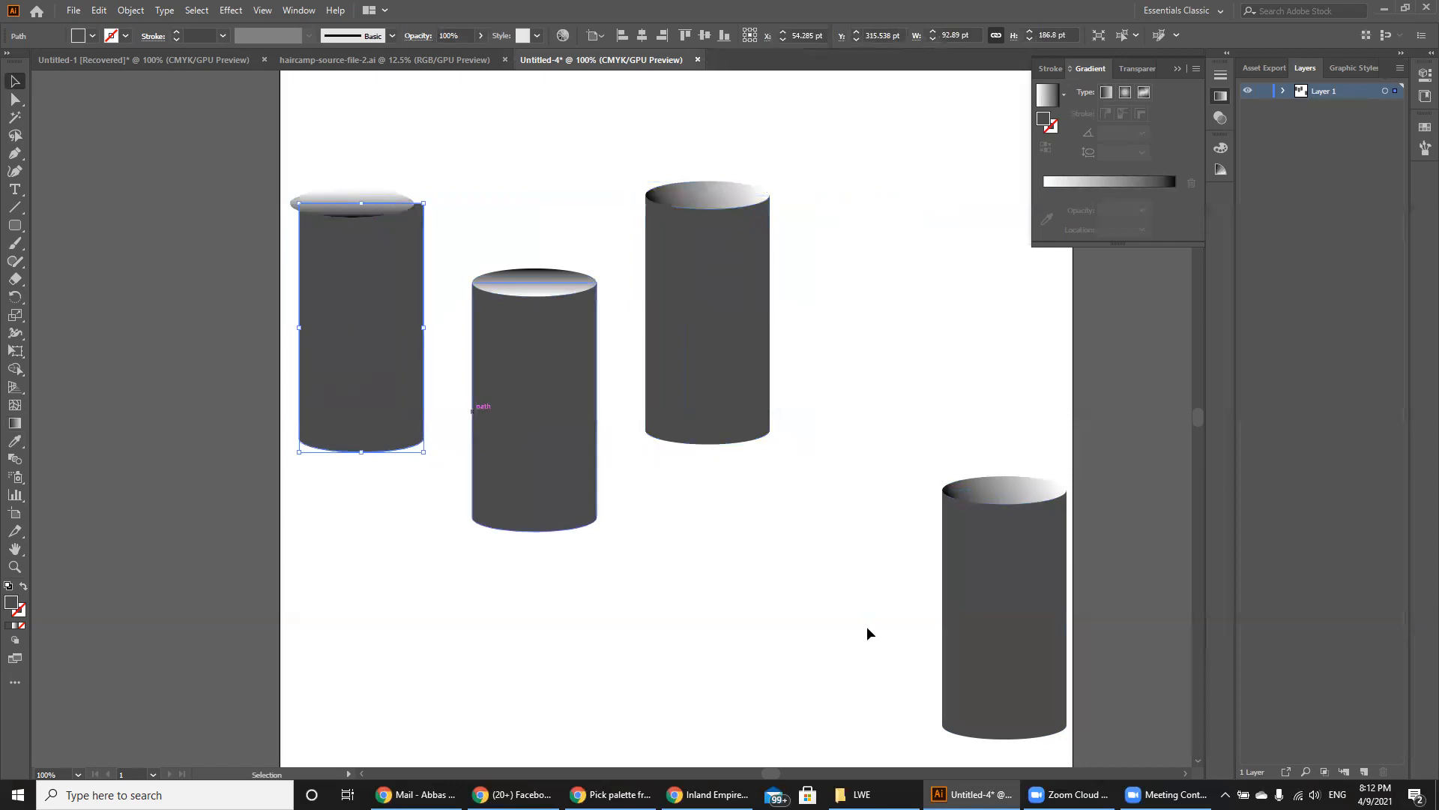
left_click(1061, 634)
left_click_drag(1013, 611, 949, 437)
key("ctrl+a")
key("v")
left_click(145, 362)
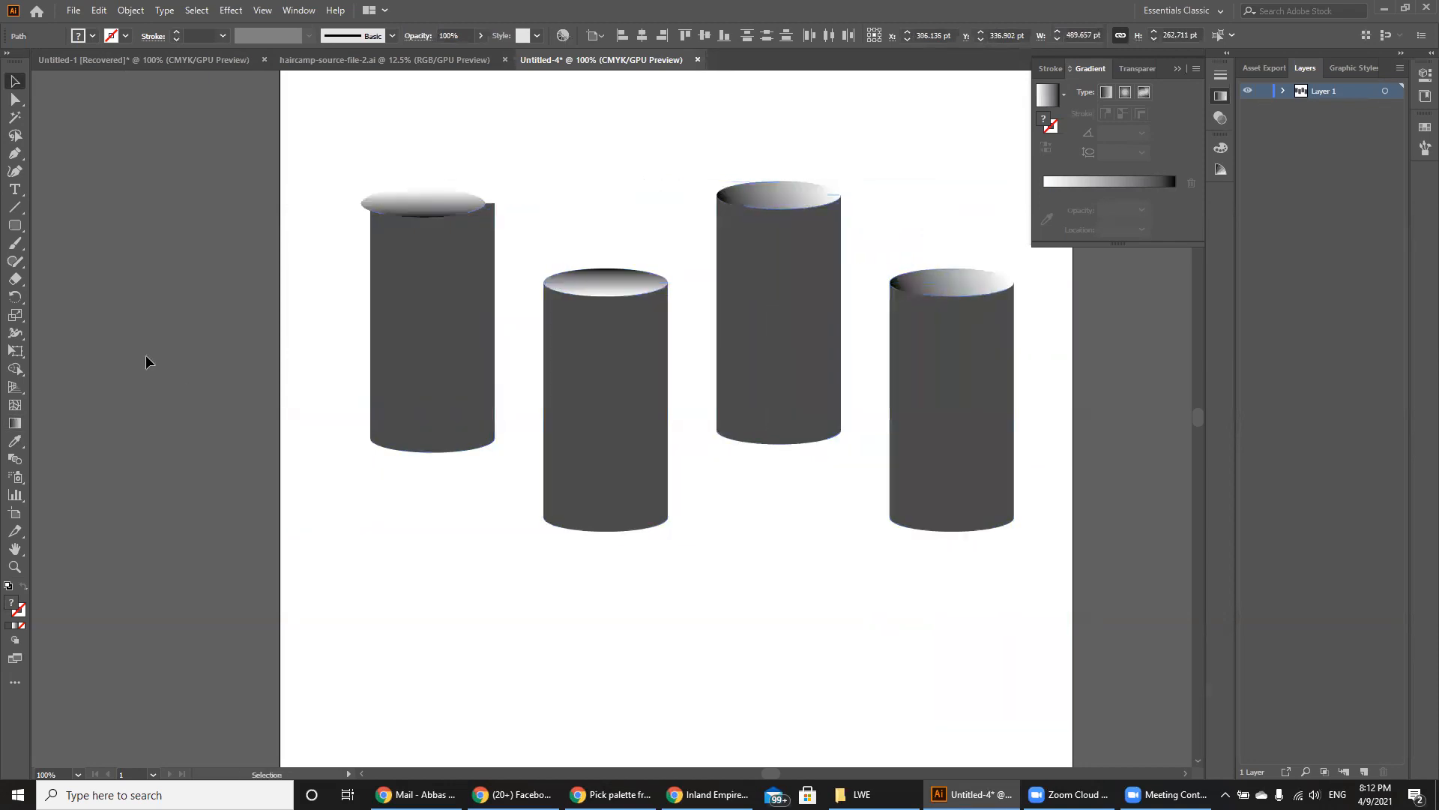
Realign the first cylinder's body with its gradient ellipse and restore the evenly spaced staggered row of four cylinders.
key("ctrl+z")
left_click(163, 258)
left_click_drag(350, 205, 352, 205)
left_click(266, 212)
left_click_drag(265, 213, 995, 448)
left_click(155, 308)
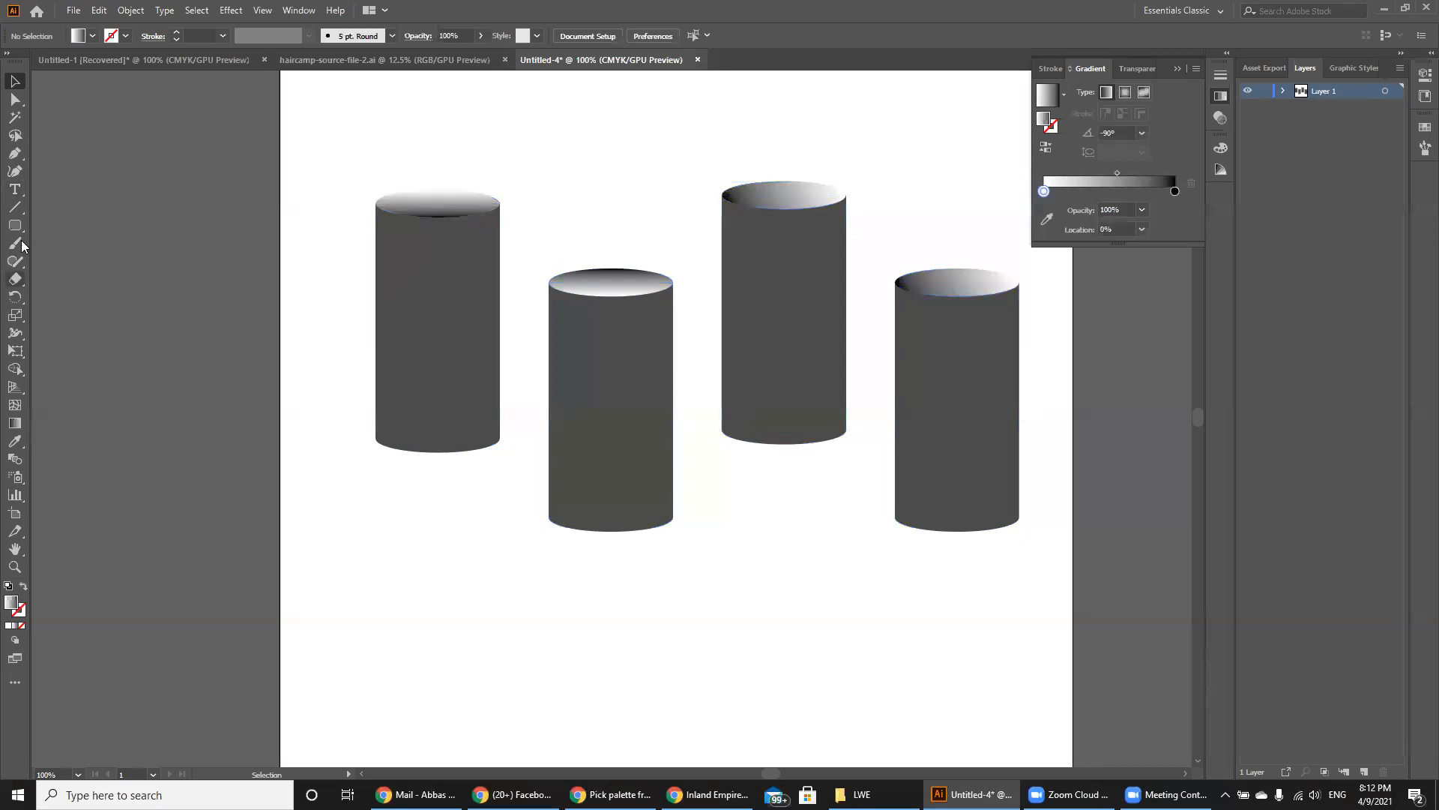
Add the letter "A" as text below the first cylinder and enlarge it to about 78 pt.
left_click(15, 189)
left_click(421, 568)
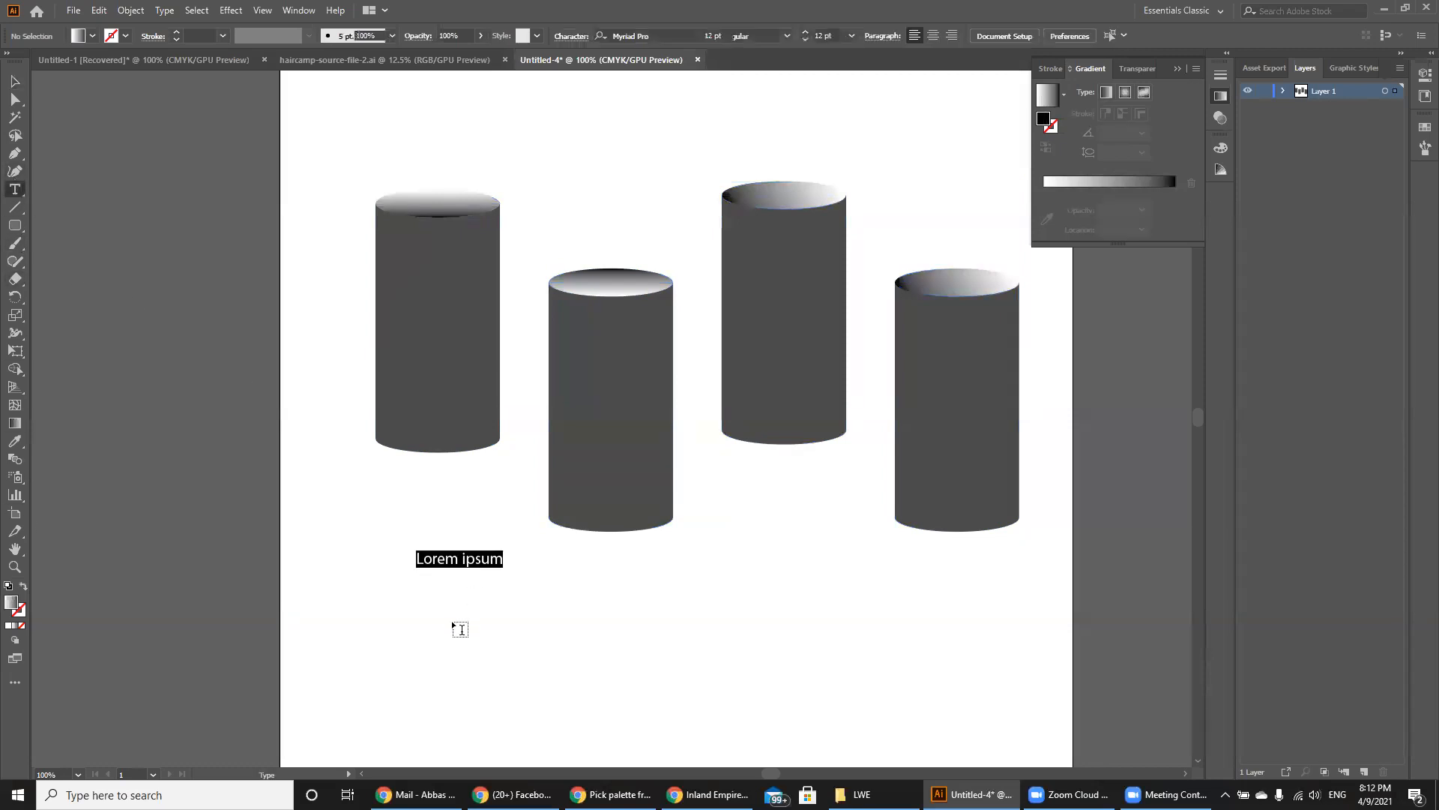
type("A")
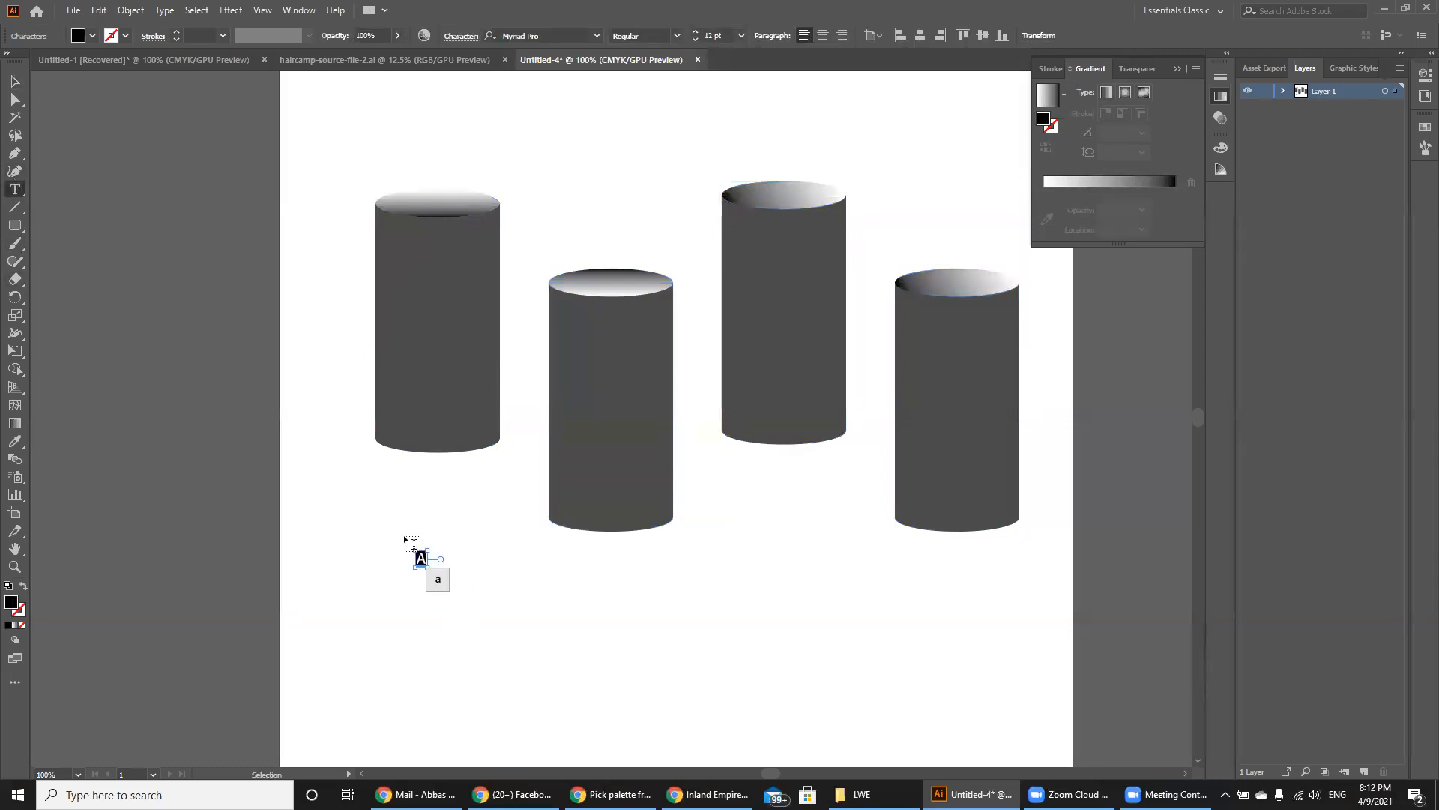
key("Escape")
left_click_drag(428, 567, 481, 663)
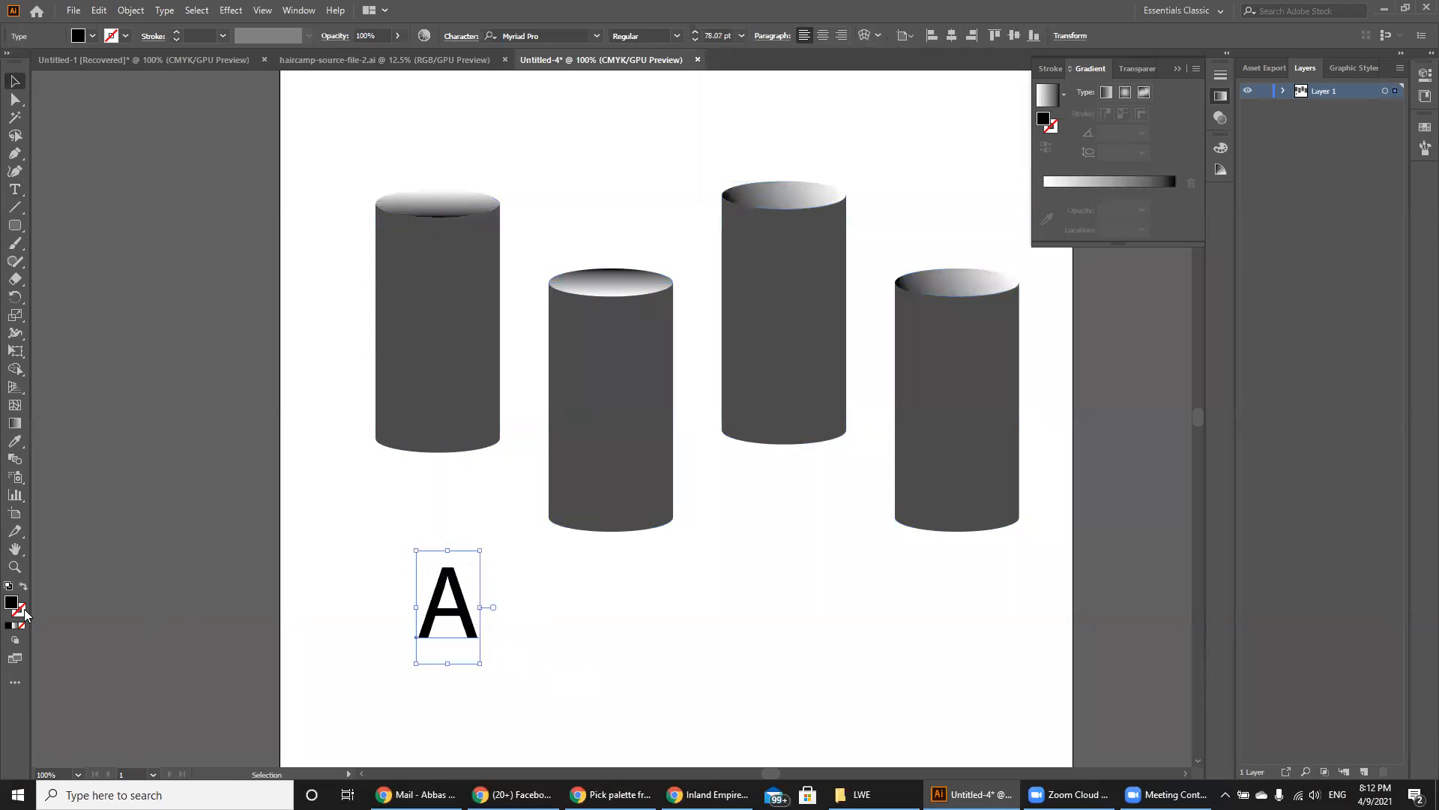
Fill the letter A with white (#ffffff).
double_click(11, 602)
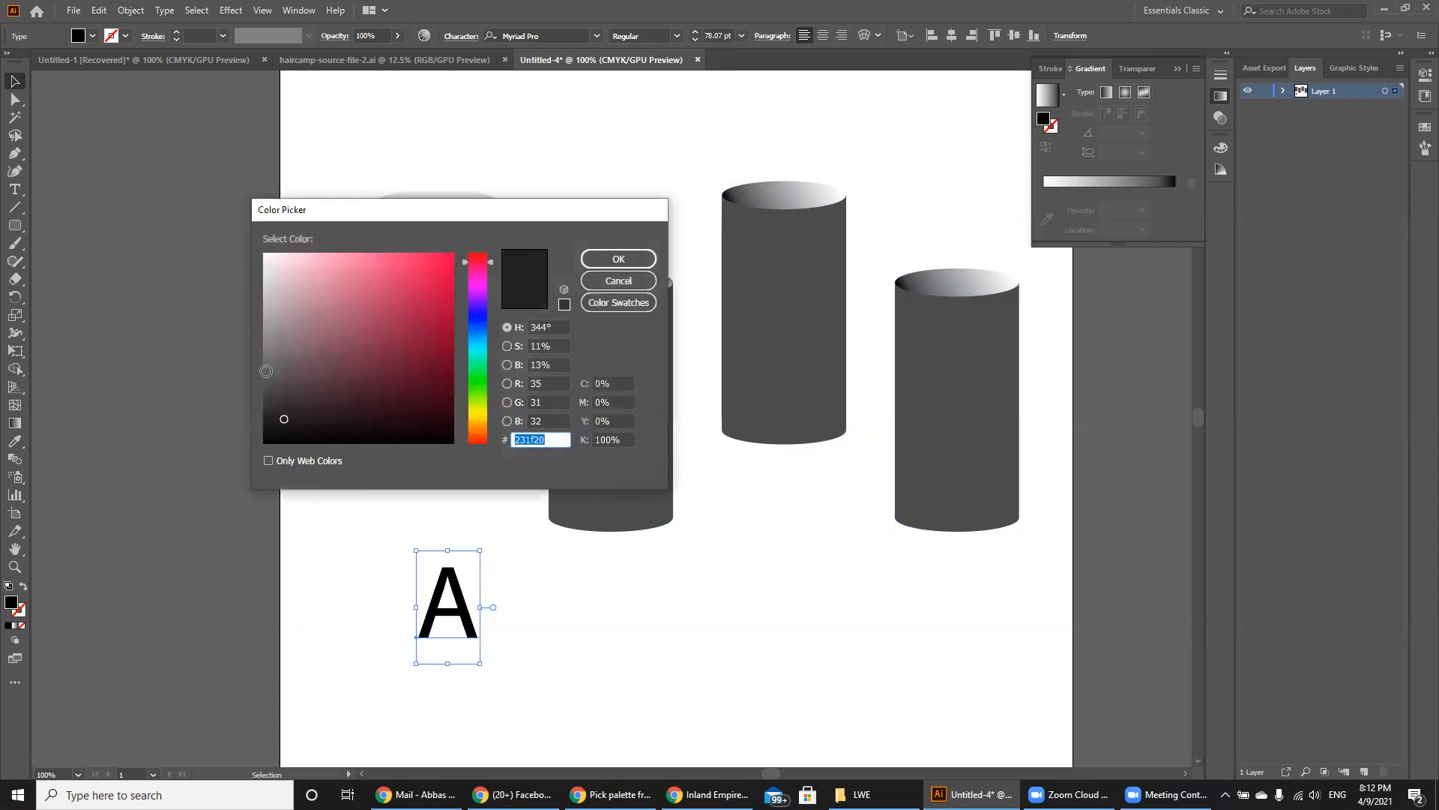
left_click(264, 274)
key("Return")
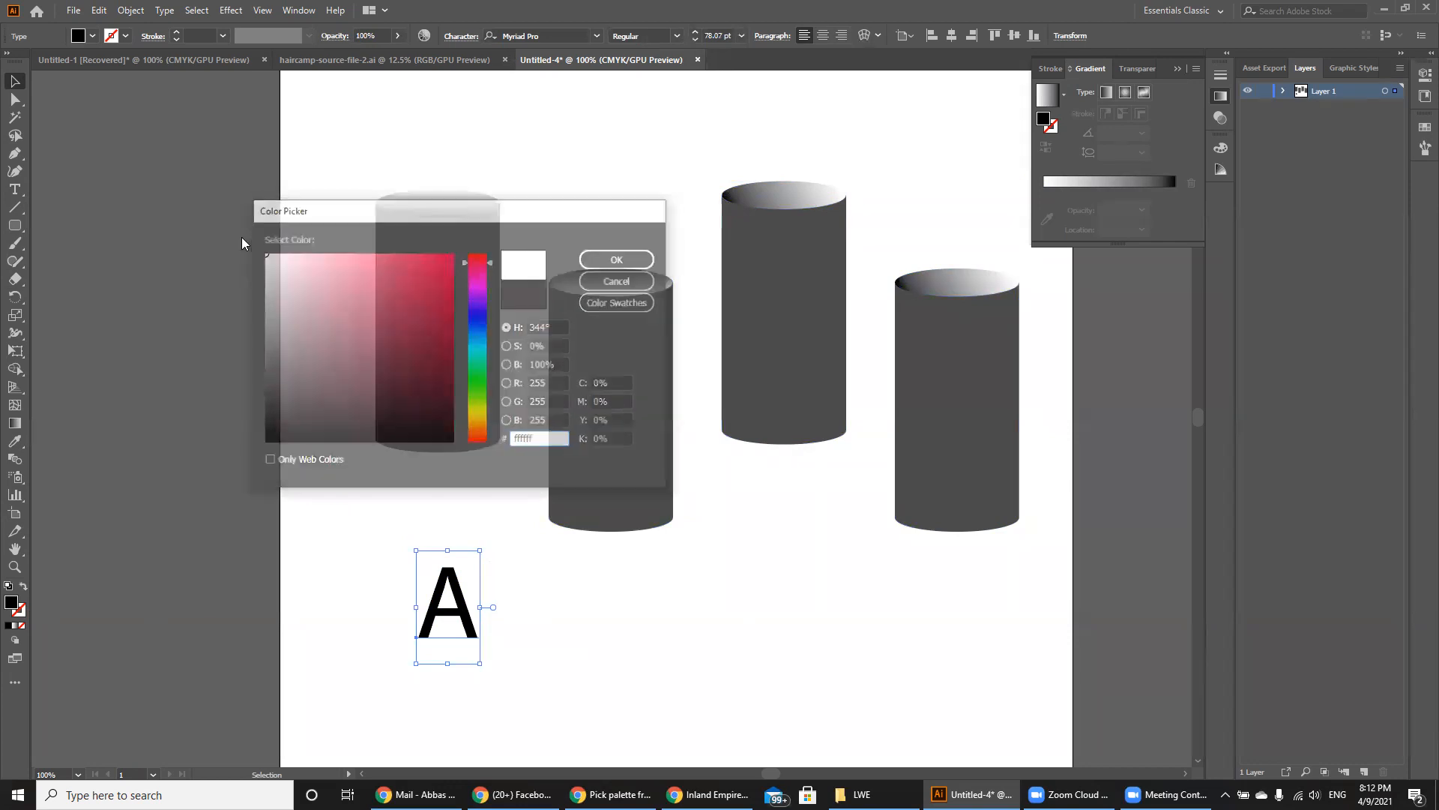
Place the white A on the first cylinder and a copy on the second cylinder, changing that copy to "B".
left_click_drag(463, 614, 635, 481)
key("t")
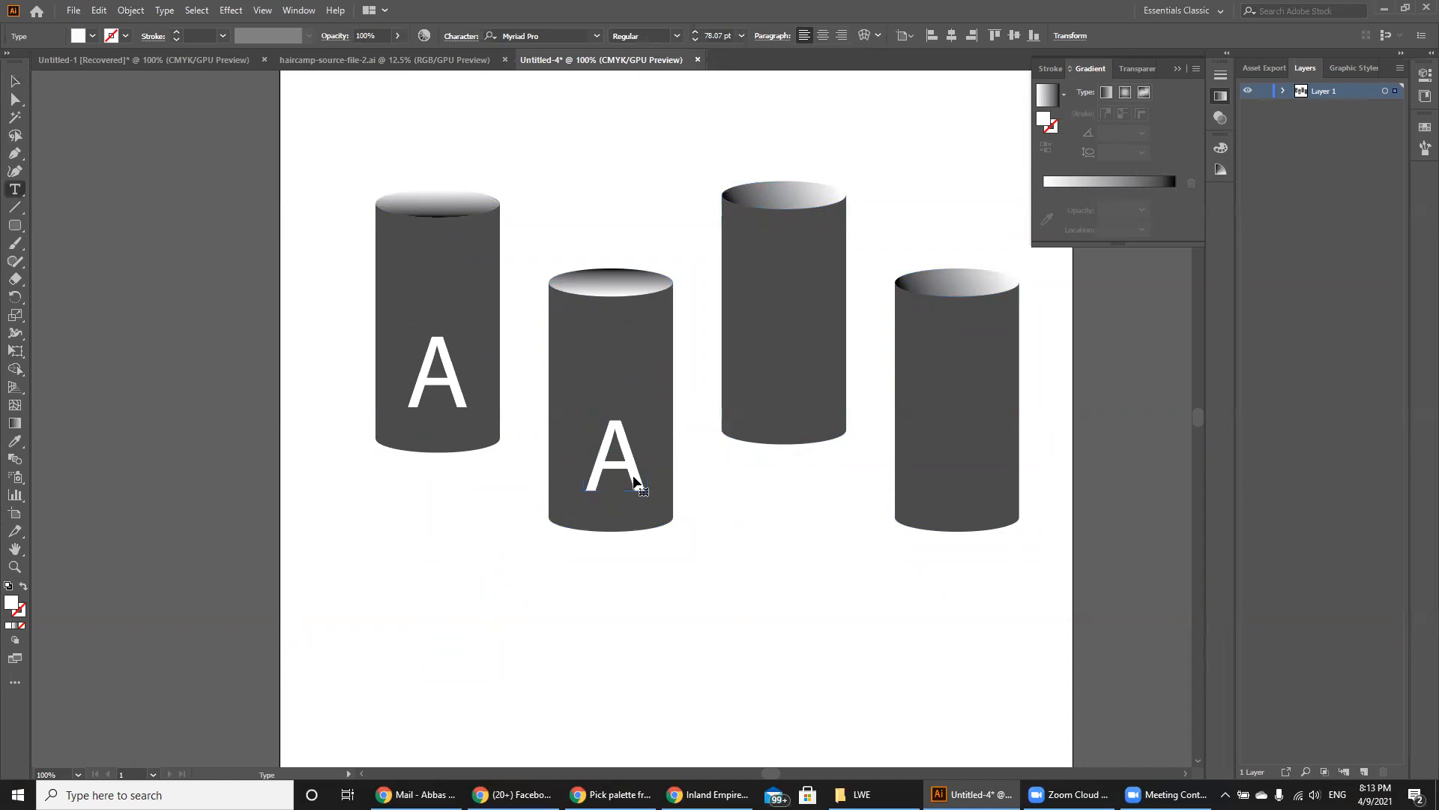
double_click(634, 481)
type("B")
Paste another letter A onto the lower part of the third cylinder and change it to "C".
left_click(15, 82)
key("ctrl+v")
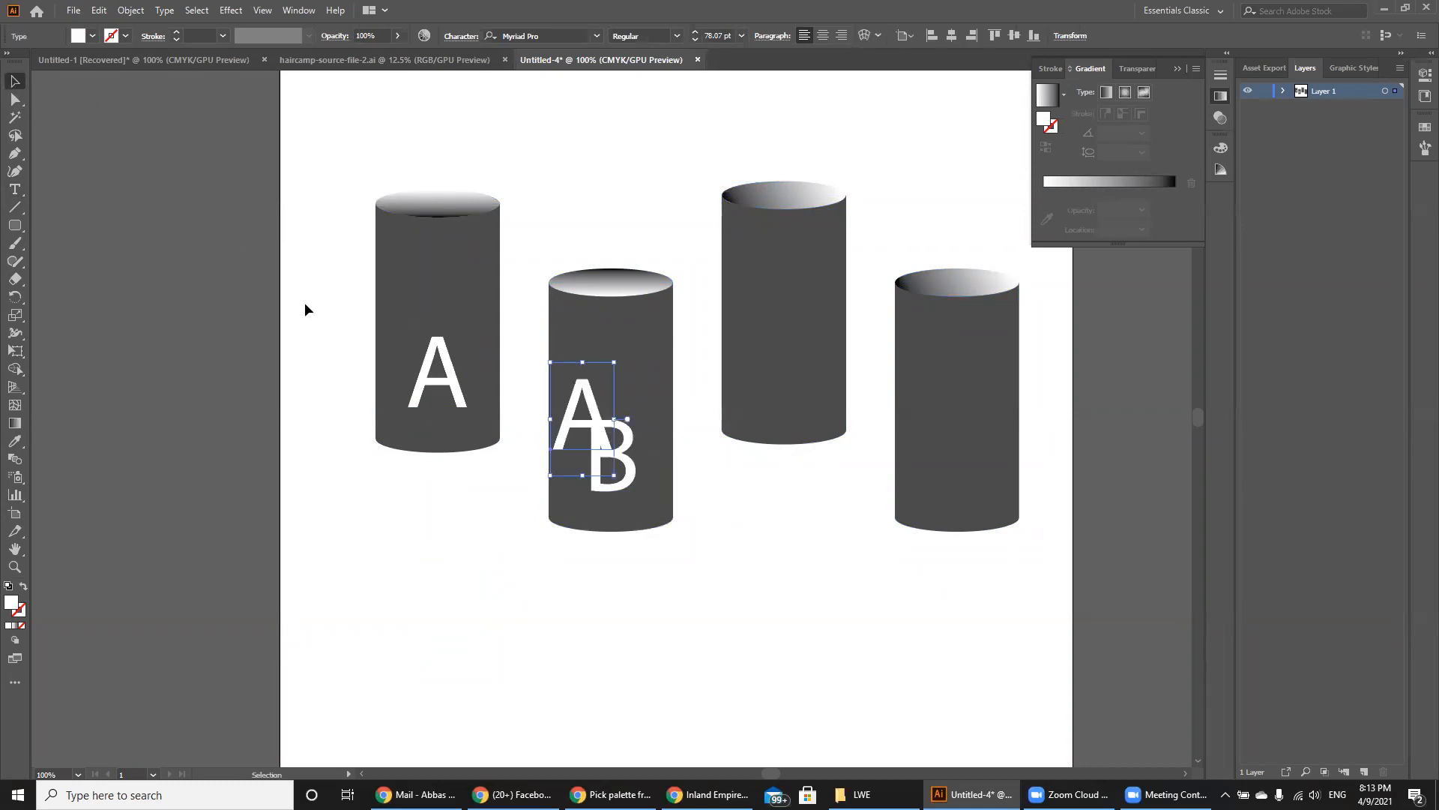
left_click_drag(797, 390, 778, 386)
key("t")
double_click(776, 386)
type("C")
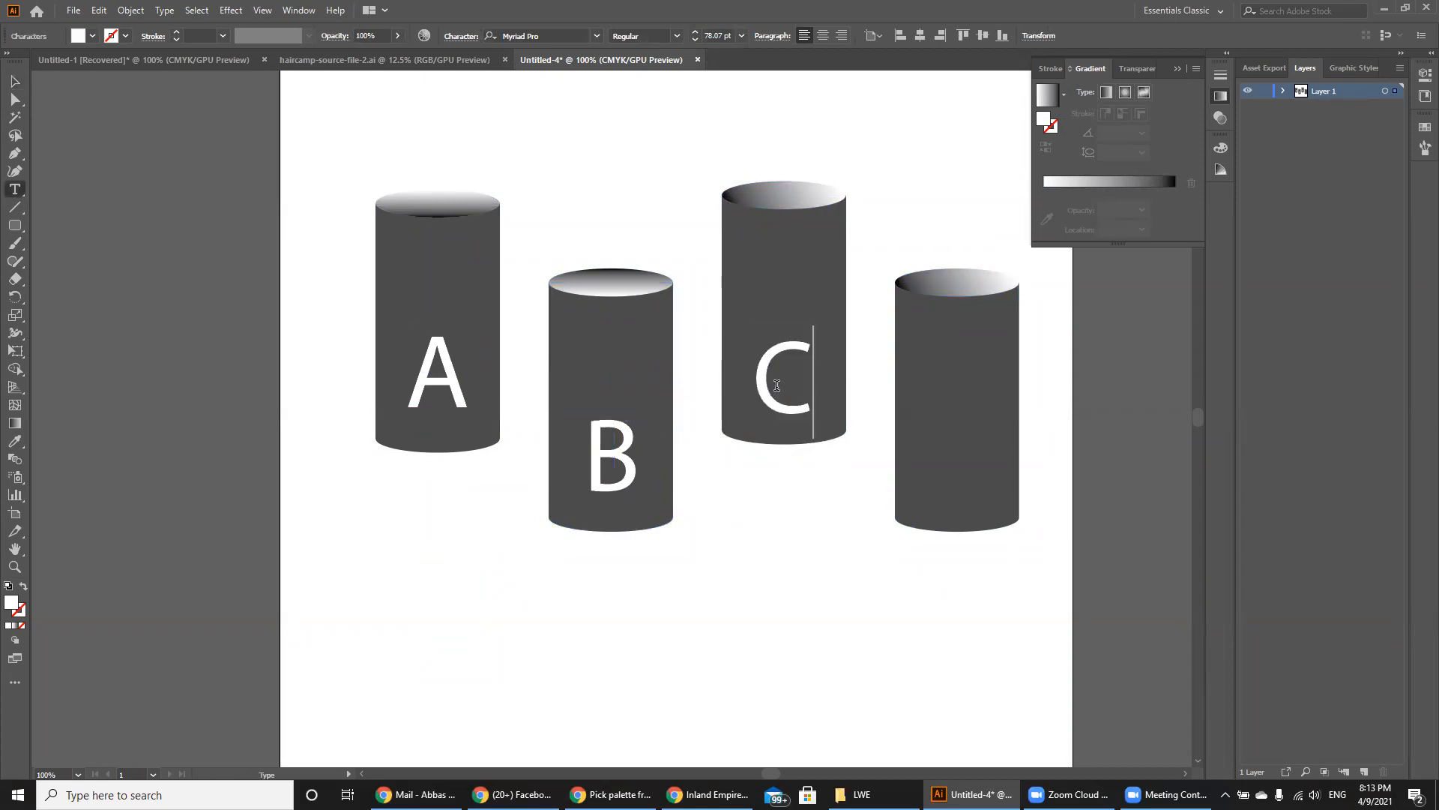
Paste another letter A onto the lower part of the fourth cylinder and change it to "D".
left_click(12, 87)
key("ctrl+v")
left_click_drag(610, 425, 973, 471)
double_click(972, 471)
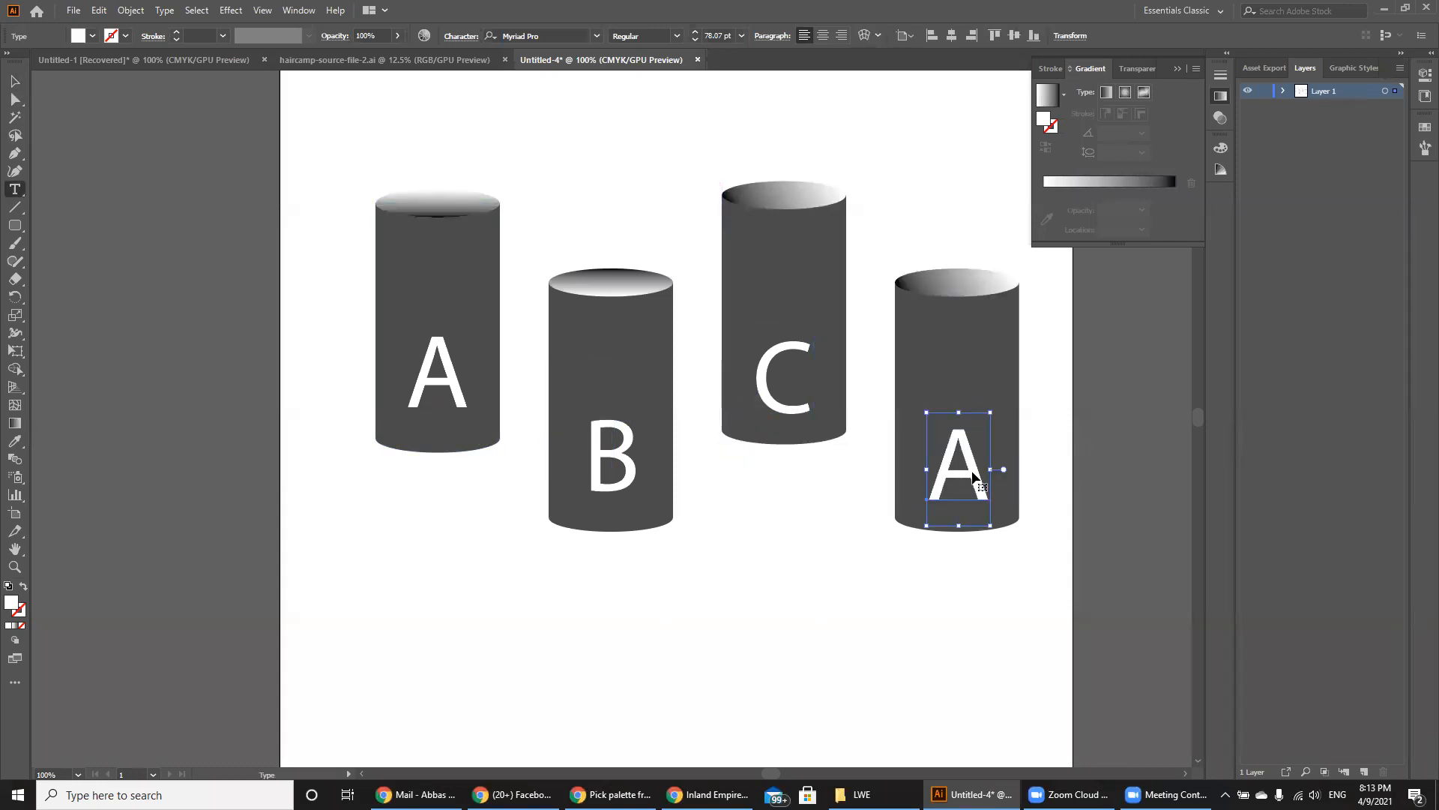
double_click(972, 471)
type("D")
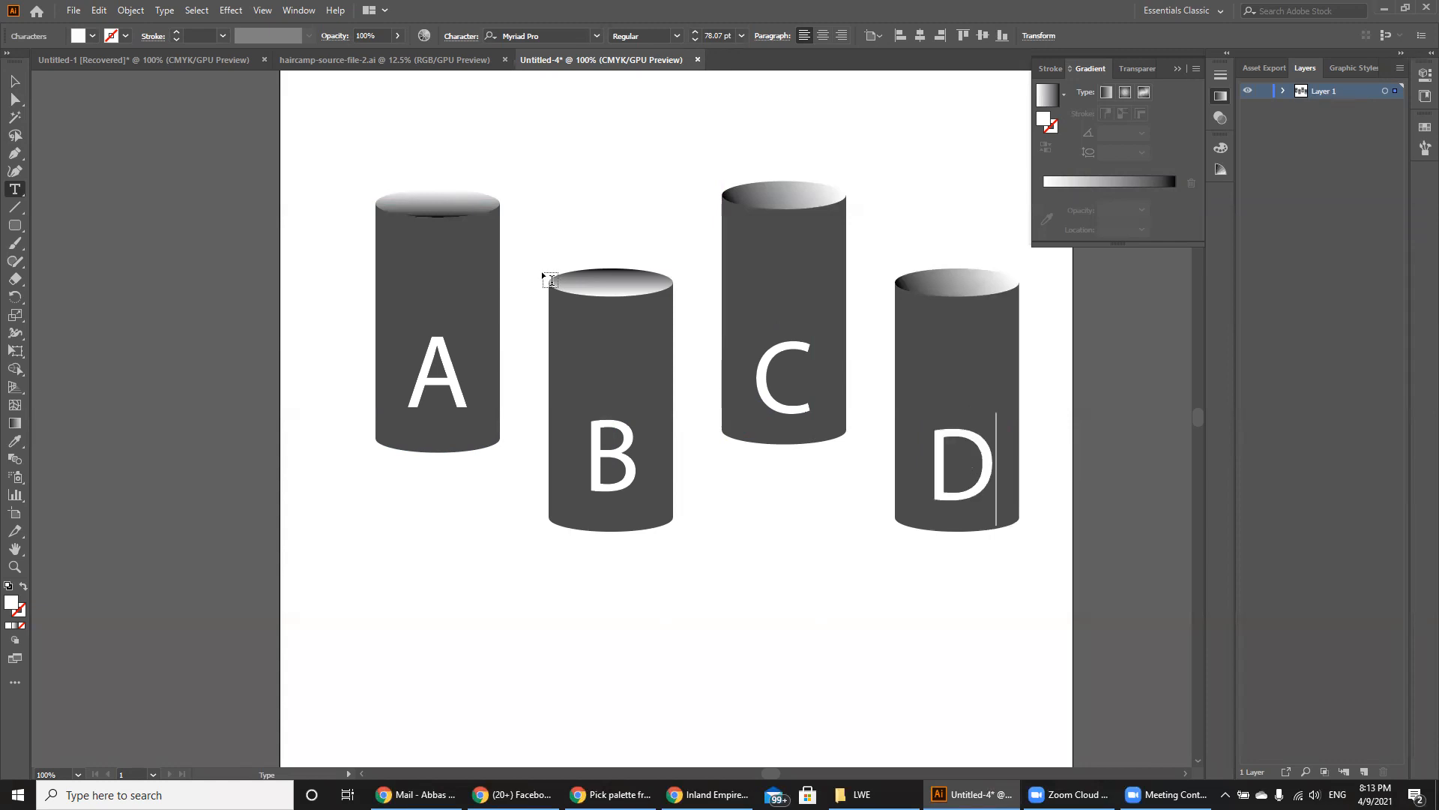
left_click(23, 79)
left_click(205, 263)
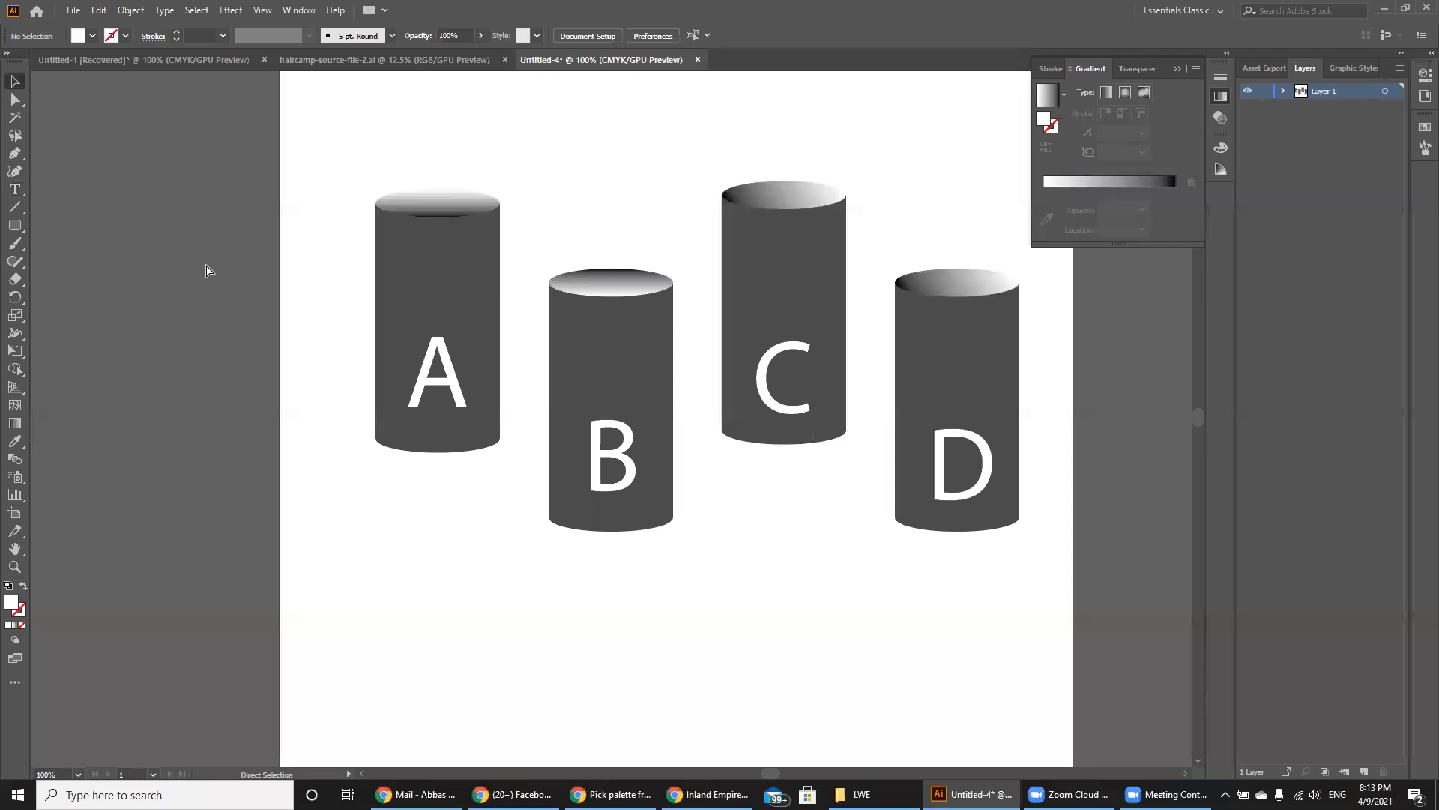
Move all four lettered cylinders together slightly up and to the left on the artboard.
key("ctrl+minus")
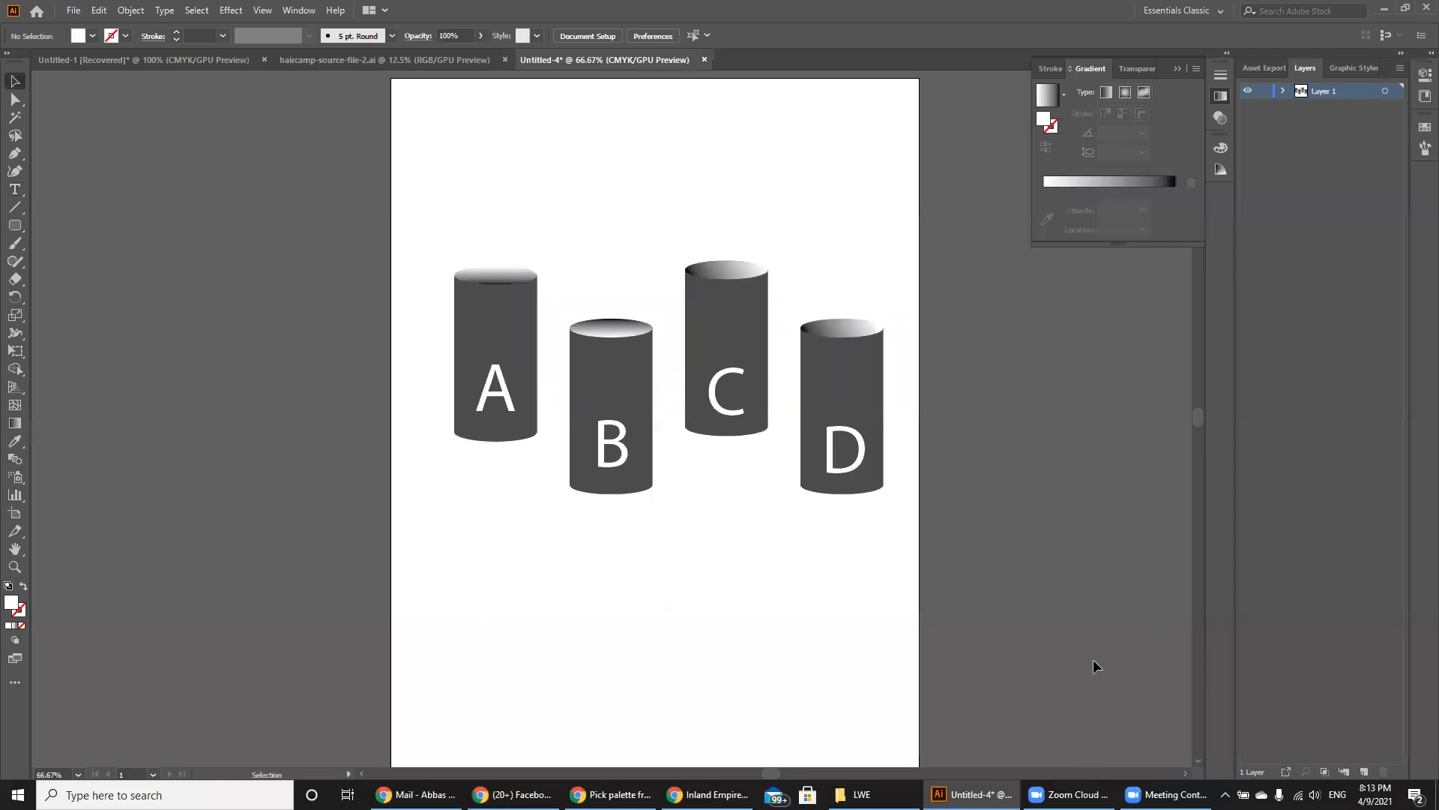
left_click_drag(382, 191, 954, 552)
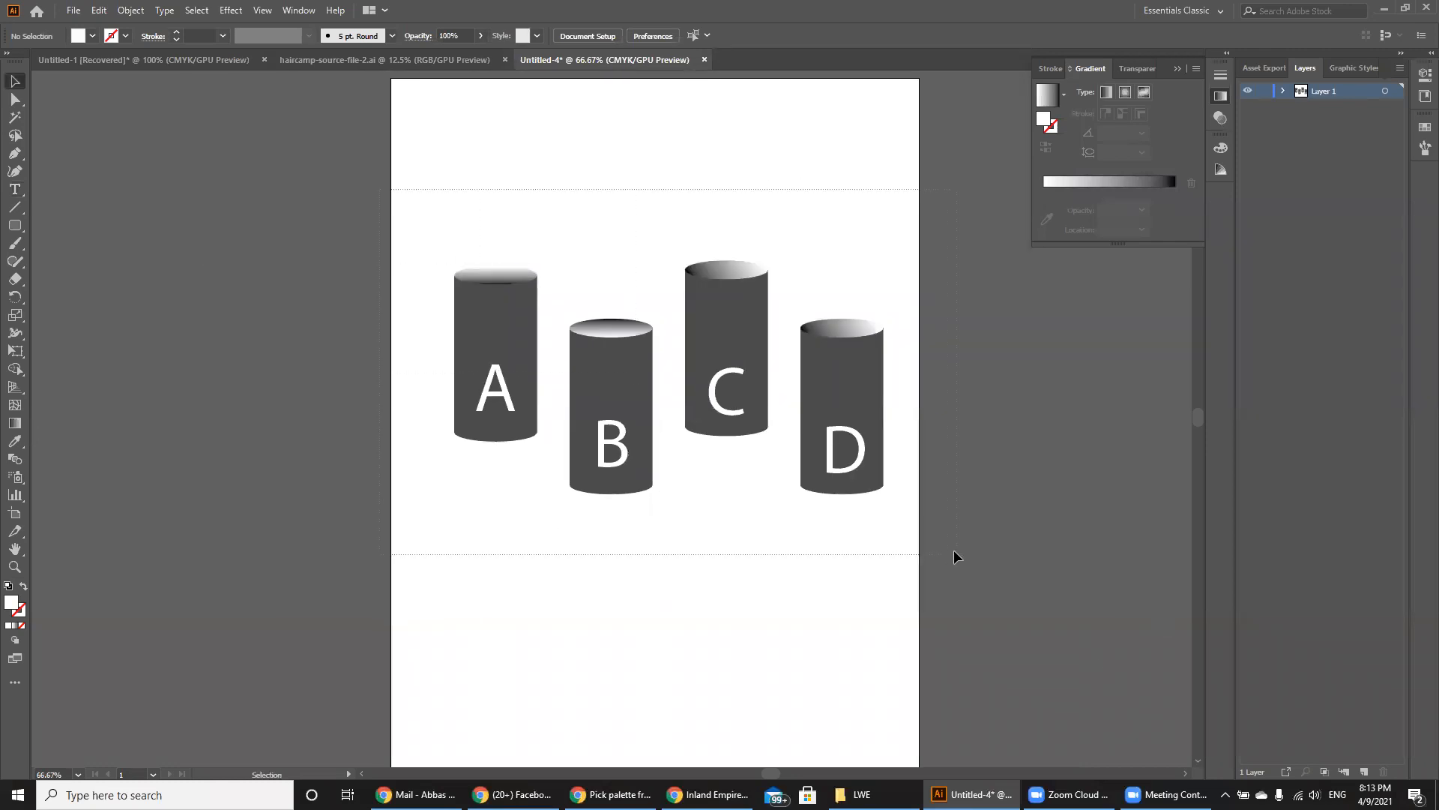
left_click_drag(836, 466, 827, 463)
left_click(890, 551)
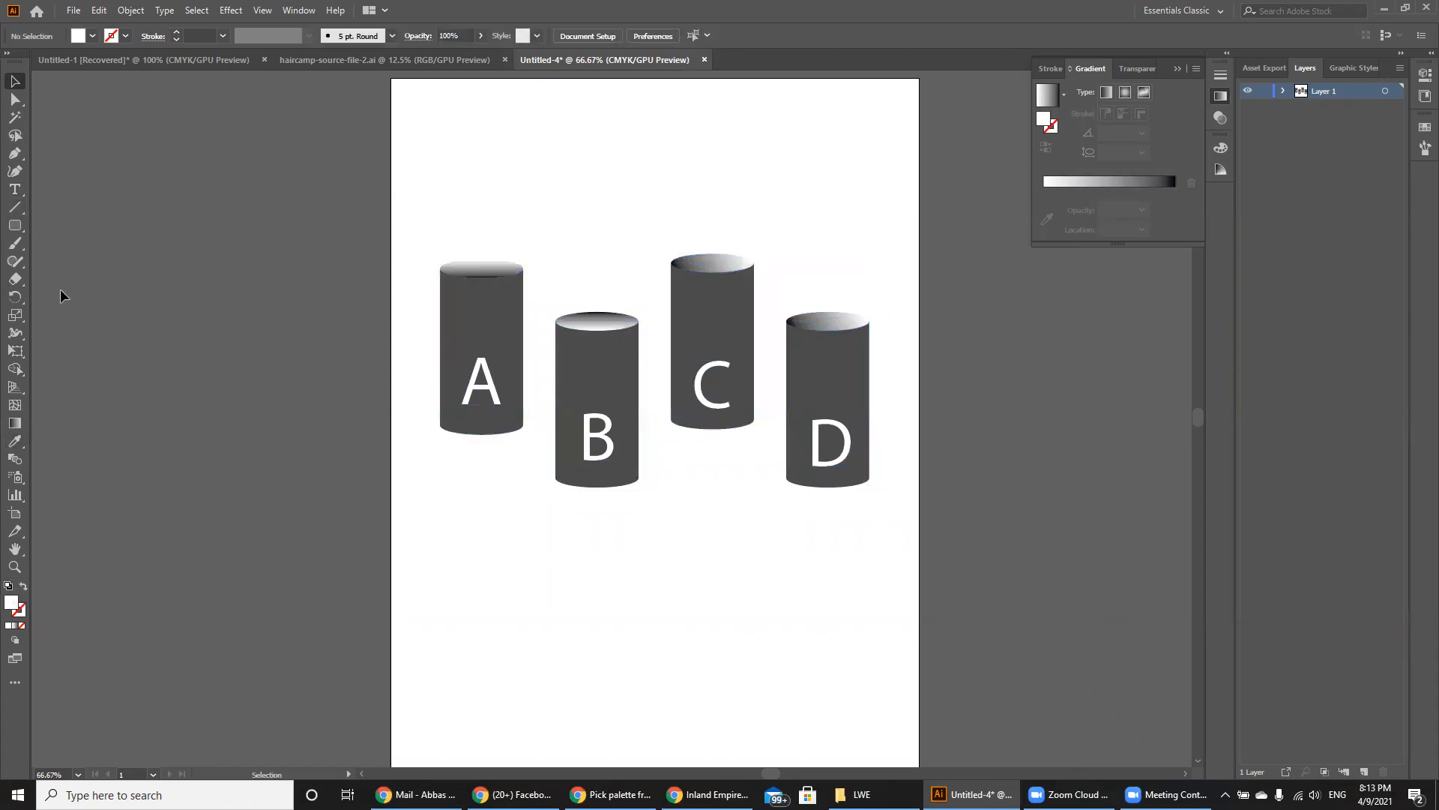
key("ctrl+1")
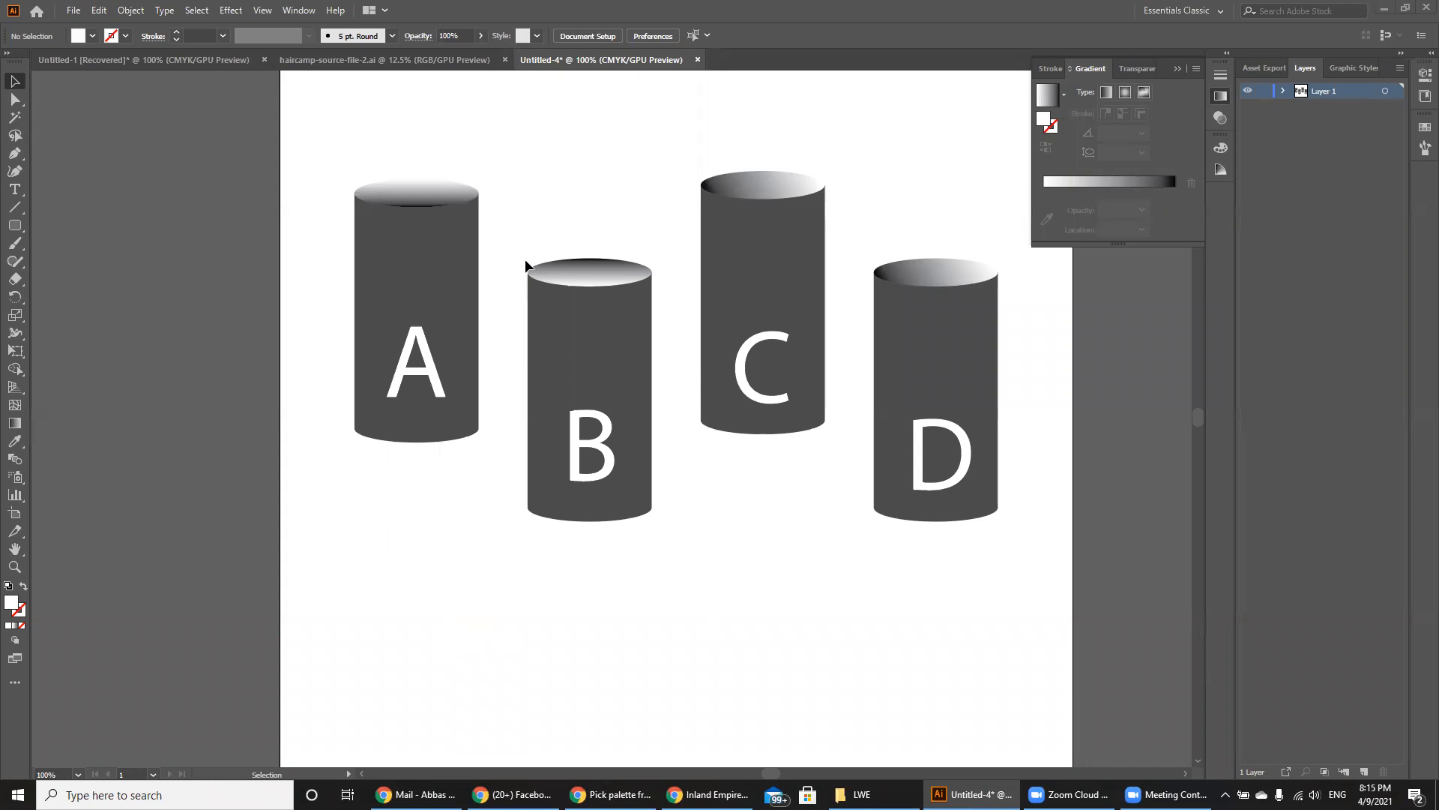
Delete the cylinder labelled B together with its top ellipse and letter.
left_click_drag(672, 553, 510, 236)
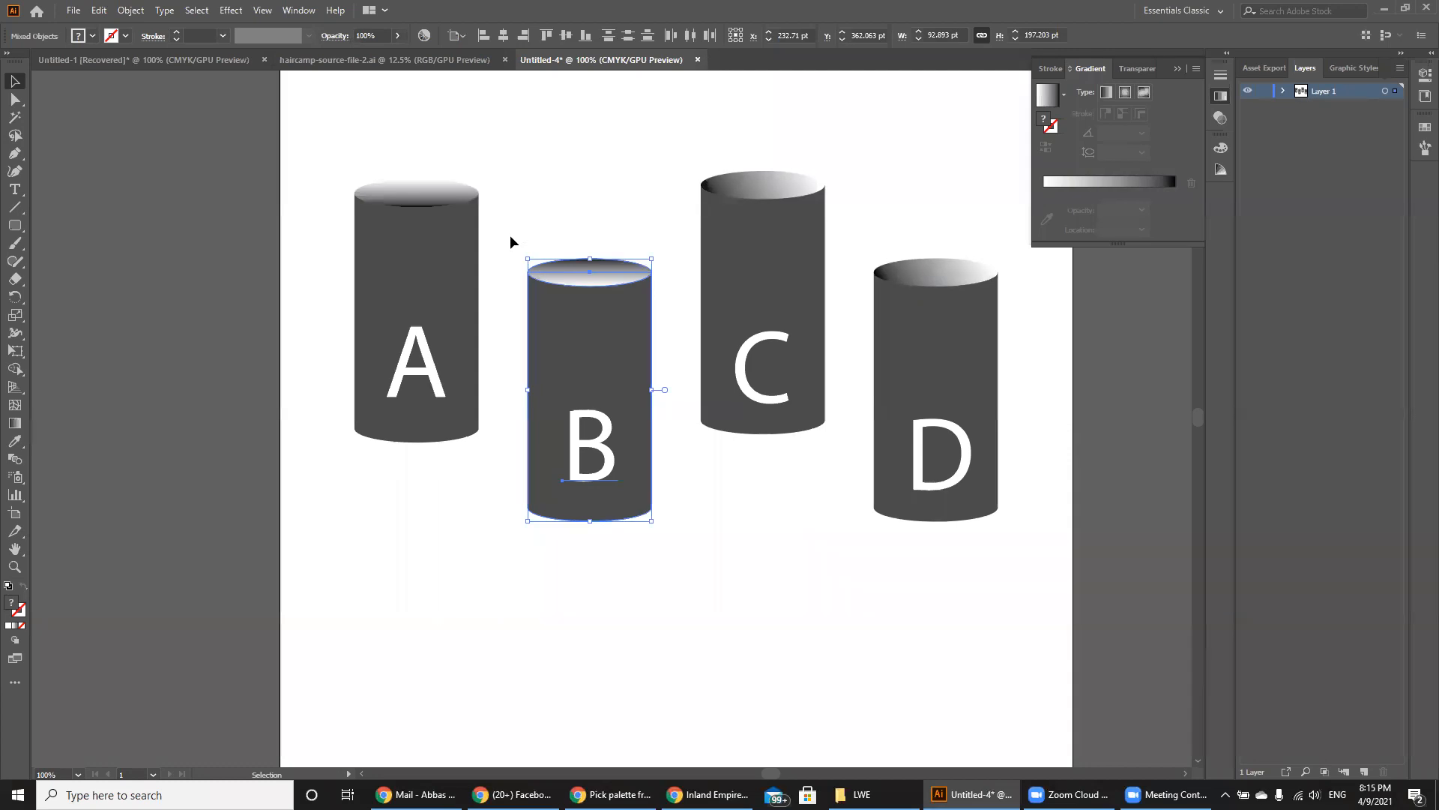
left_click_drag(508, 233, 673, 531)
key("Delete")
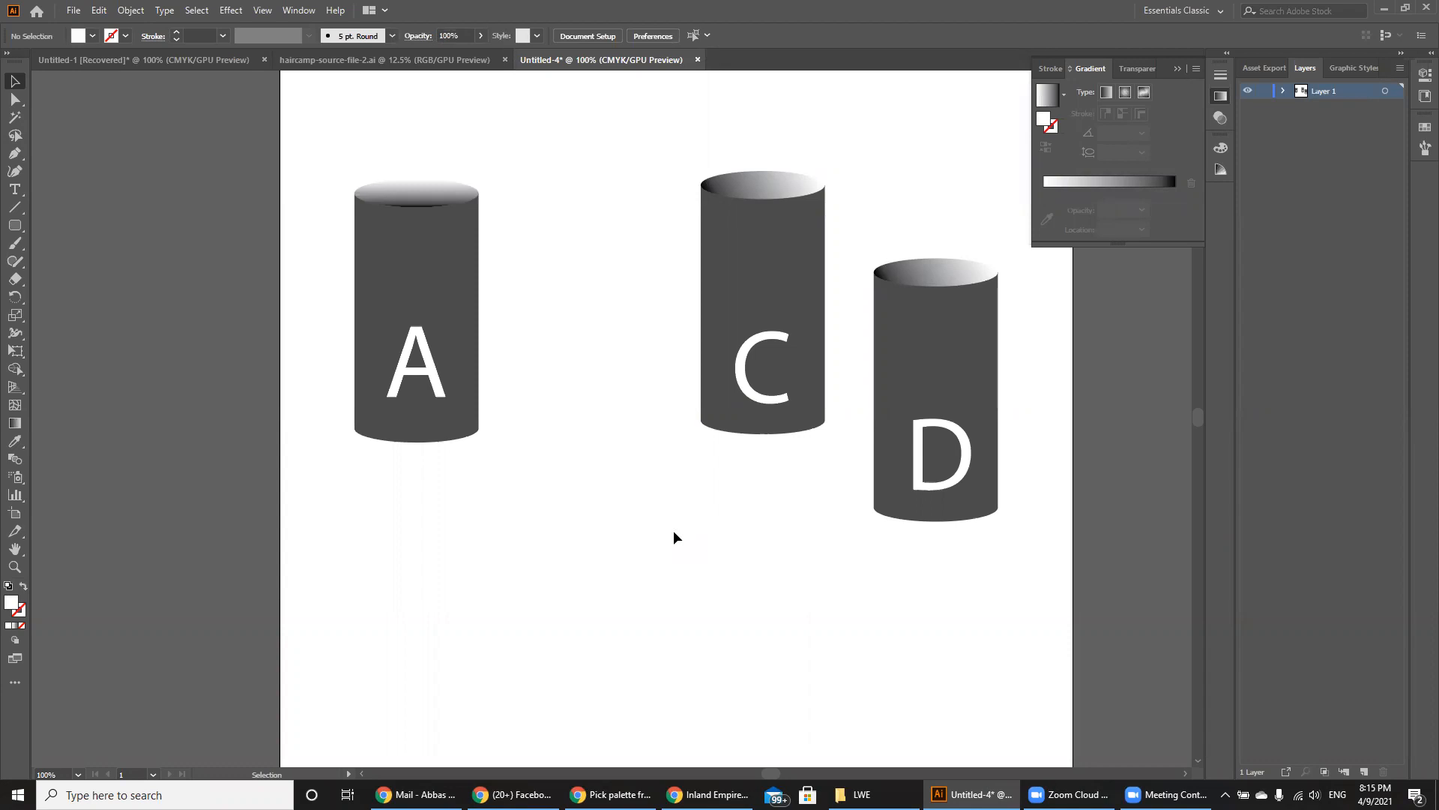
Compare the shading of the top ellipses on cylinders A, C and D, selecting them in turn.
left_click_drag(310, 159, 516, 493)
left_click(516, 493)
left_click(416, 184)
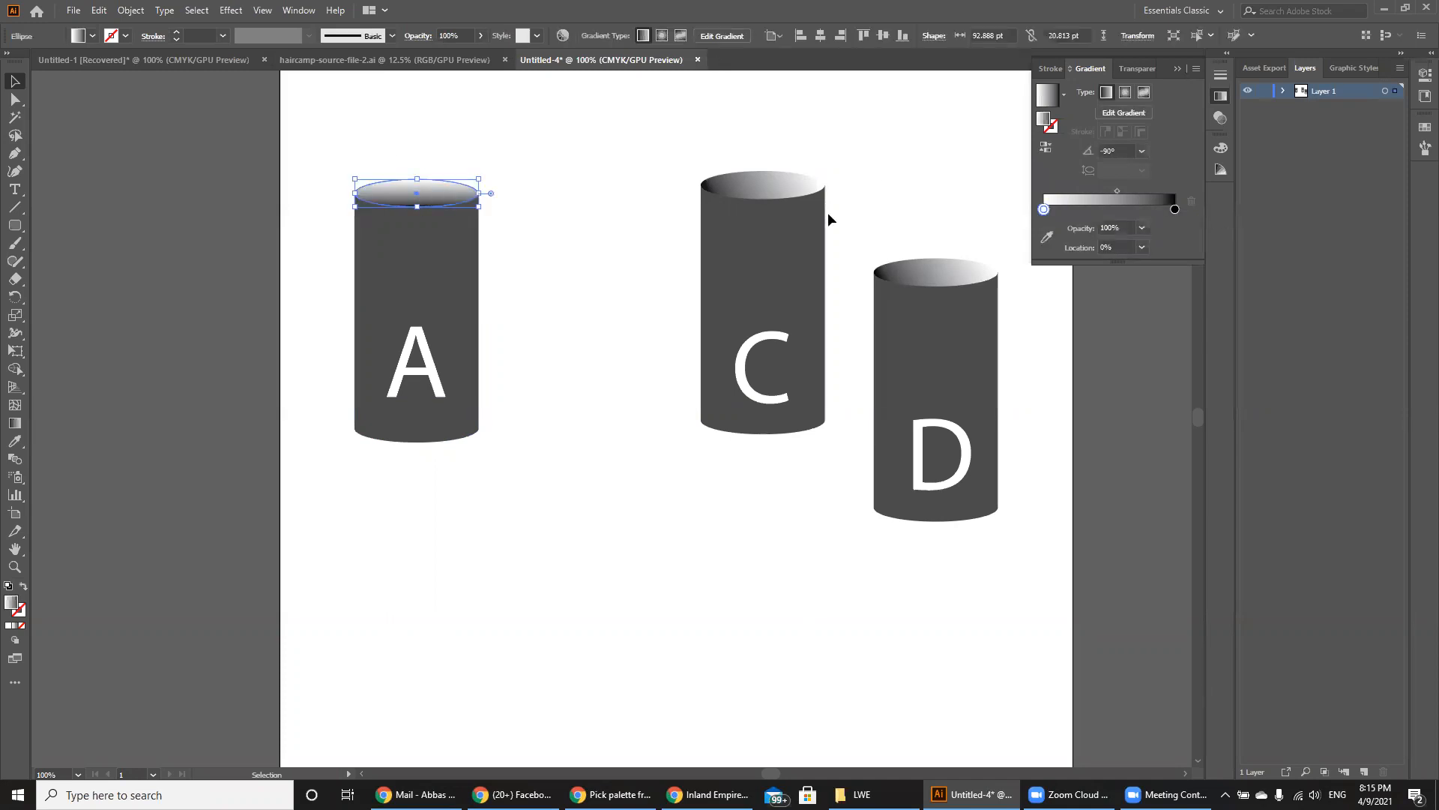
left_click(502, 201)
left_click_drag(489, 411, 541, 484)
left_click(542, 487)
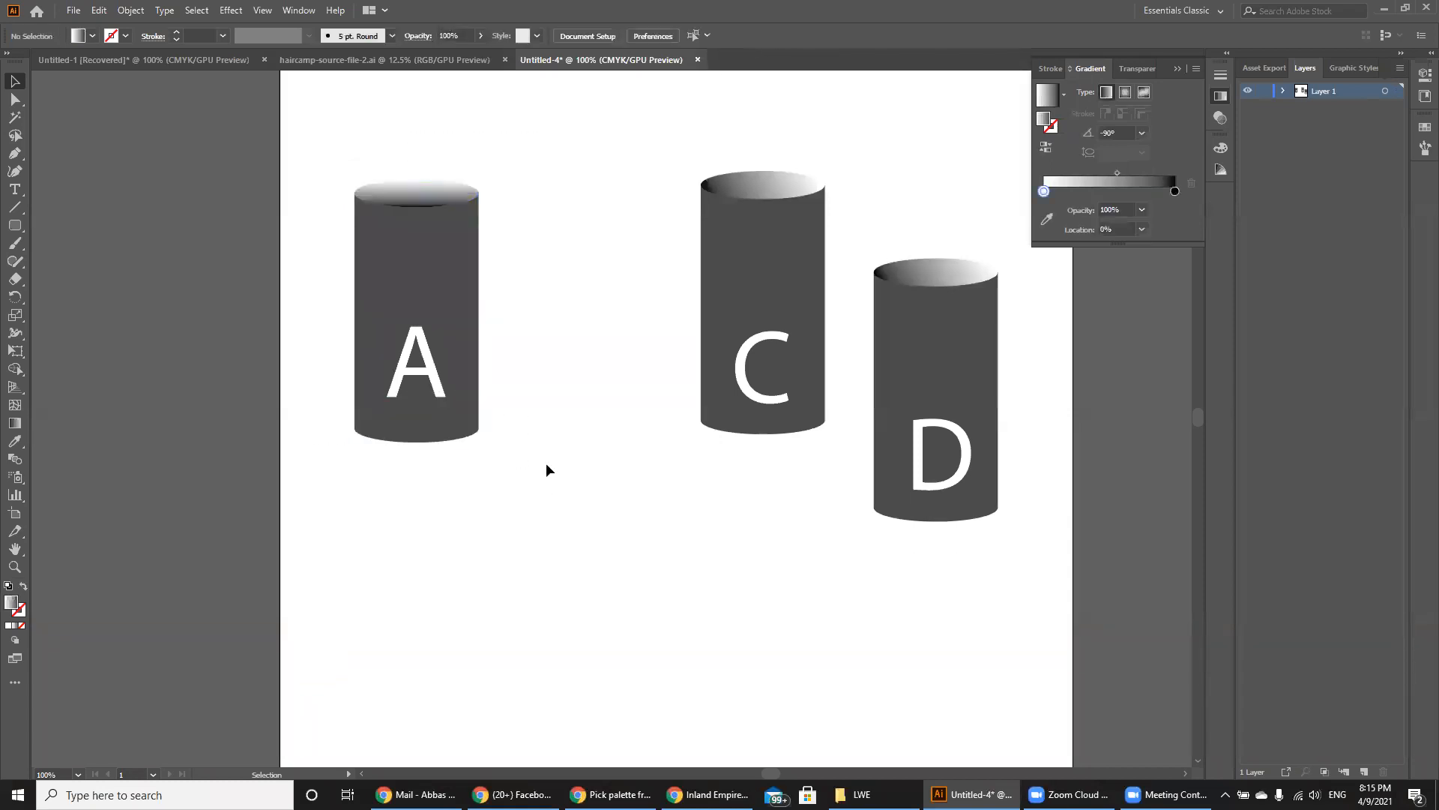
left_click_drag(664, 149, 842, 469)
left_click_drag(852, 223, 1028, 575)
left_click(1027, 571)
left_click_drag(290, 138, 584, 574)
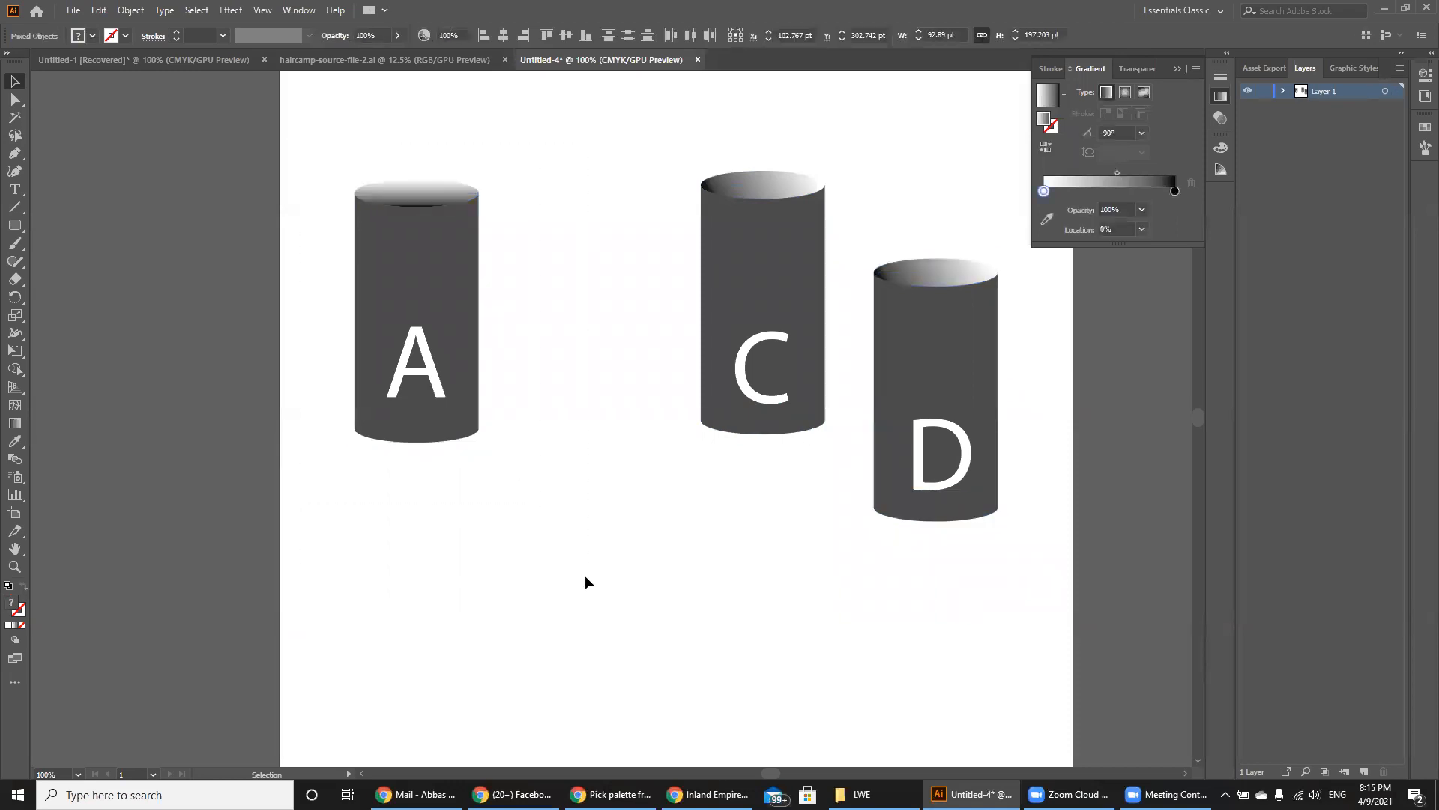
left_click(585, 577)
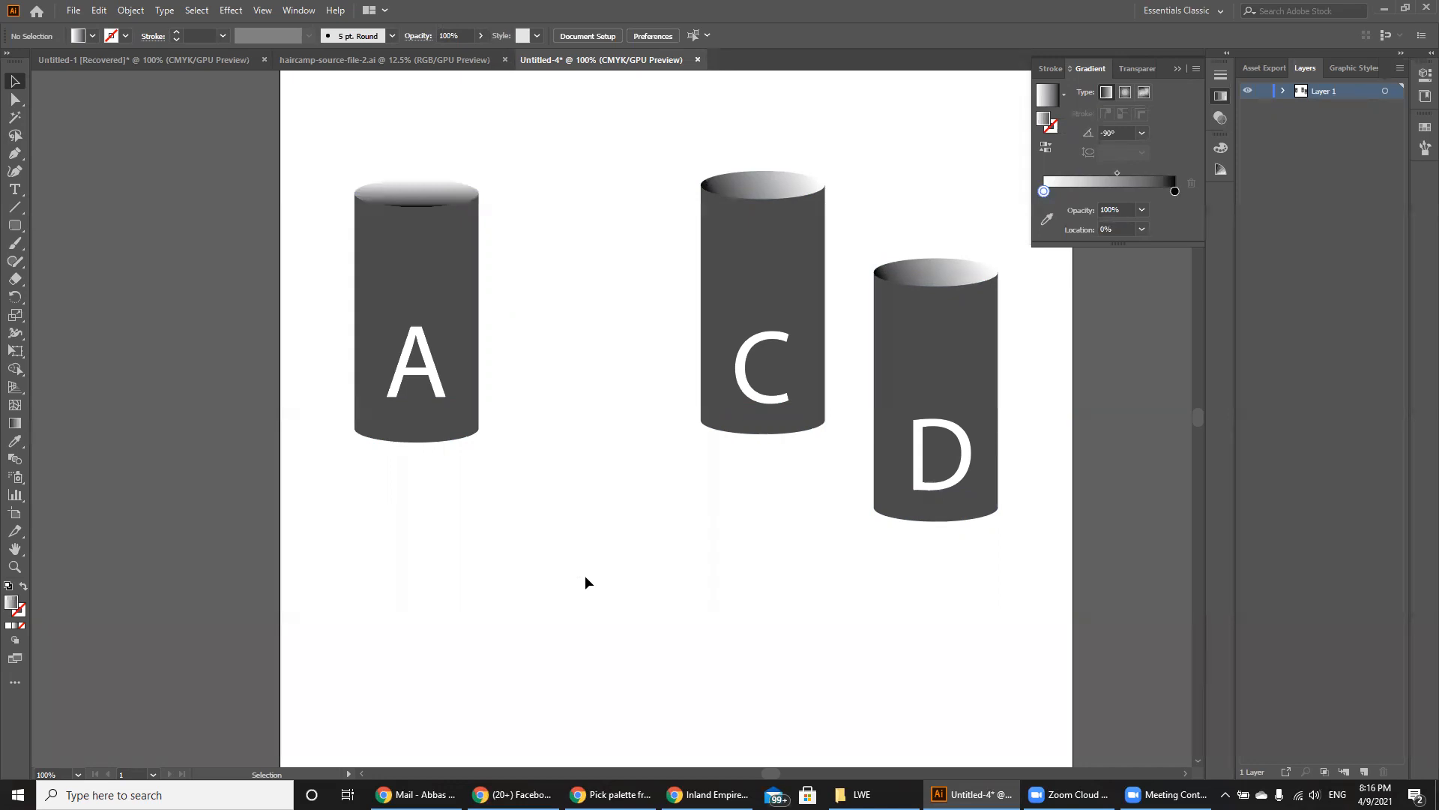
Reverse the gradient on the top ellipse of cylinder D and deselect it.
key("a")
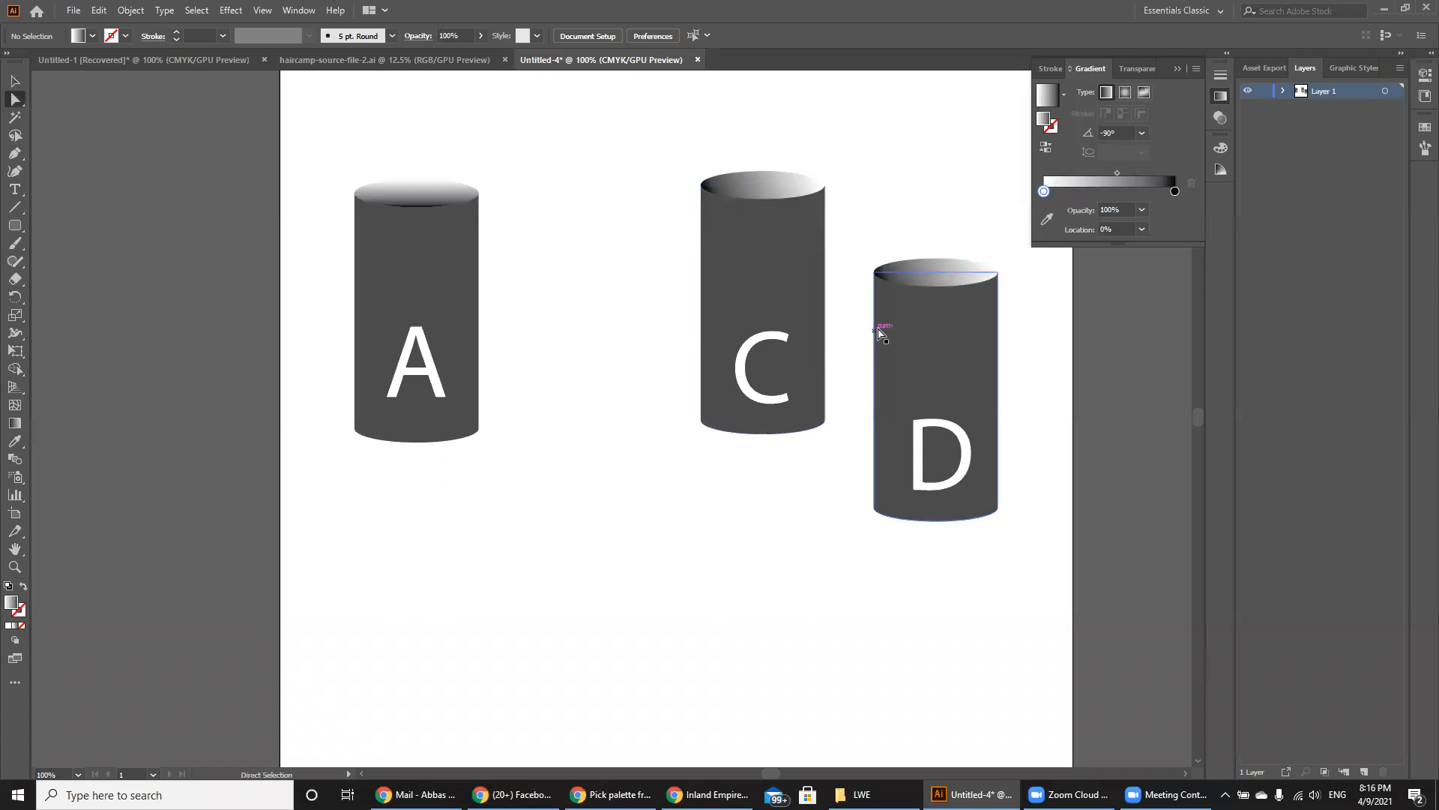
left_click(922, 276)
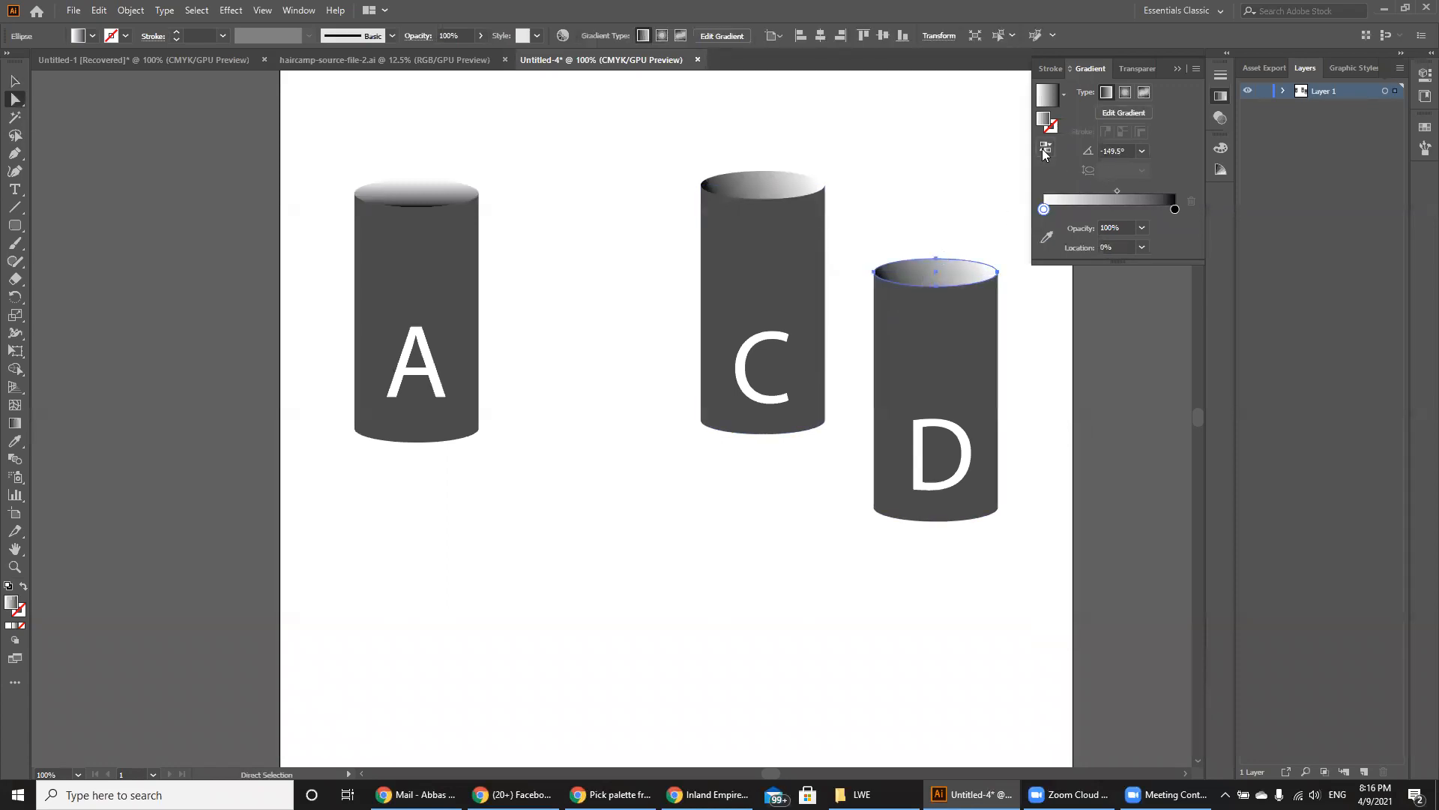
left_click(1046, 146)
key("v")
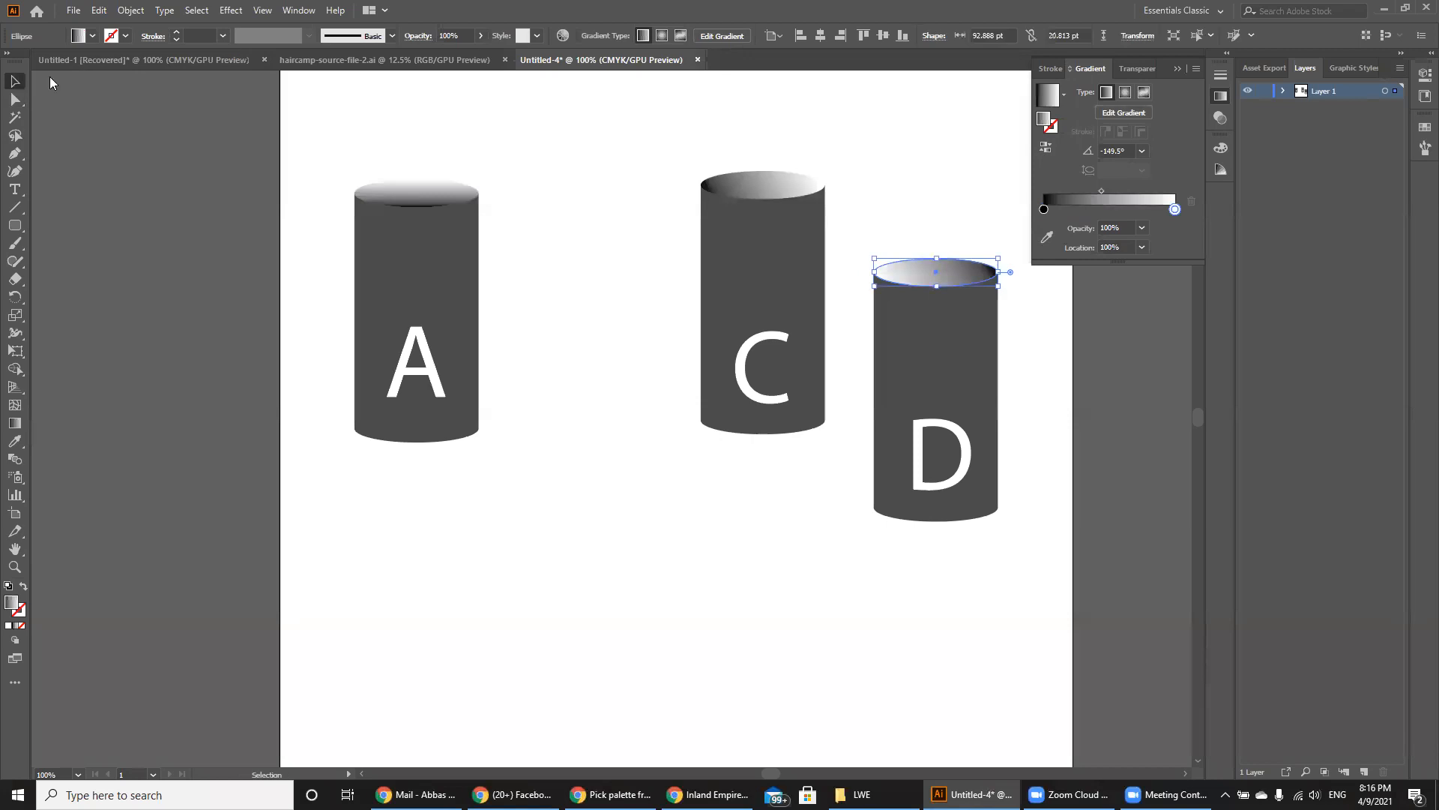
left_click(523, 267)
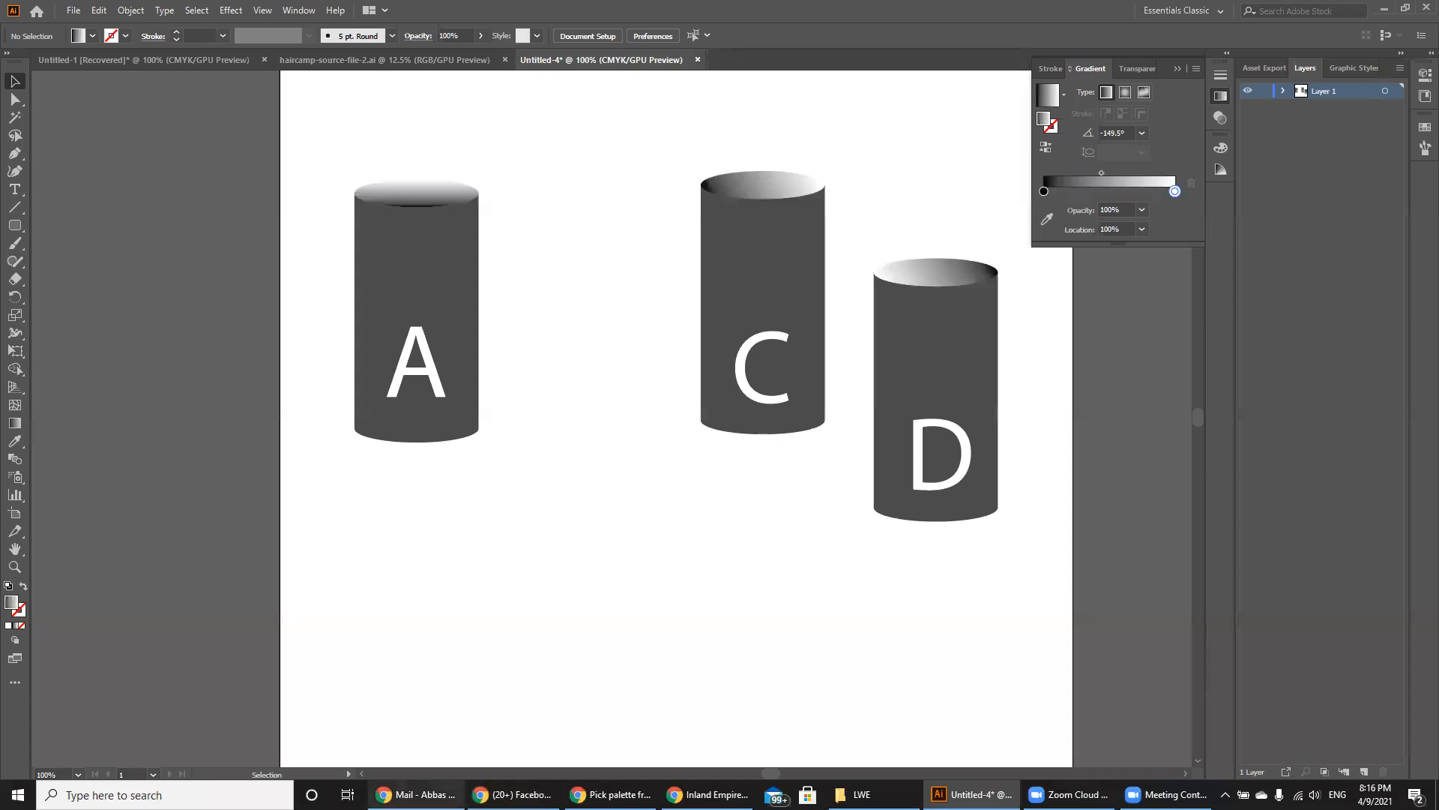
Switch to the Facebook photo viewer in Chrome and review the students' Shape Yourself assignment images up to the diamond design.
mouse_move(512, 795)
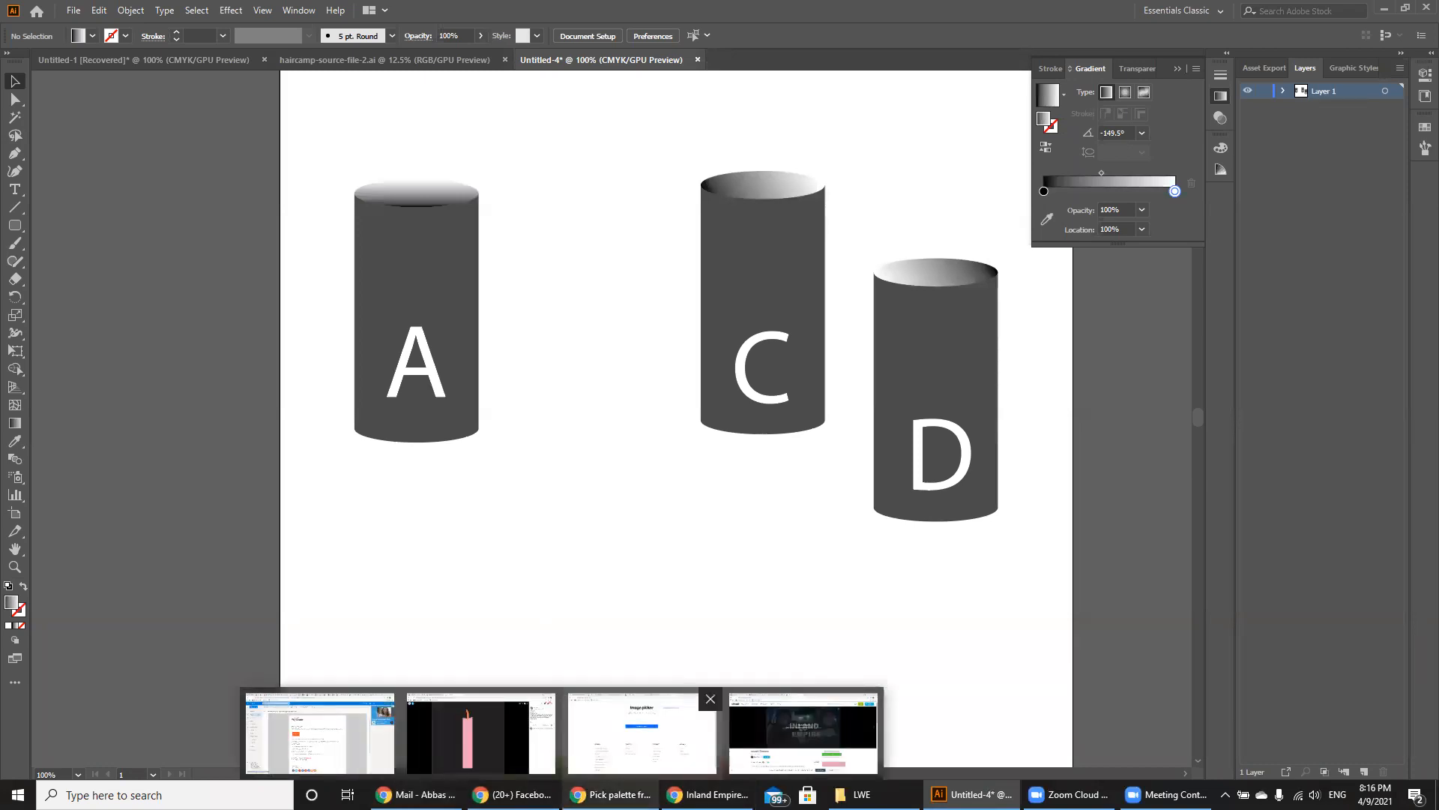
left_click(537, 742)
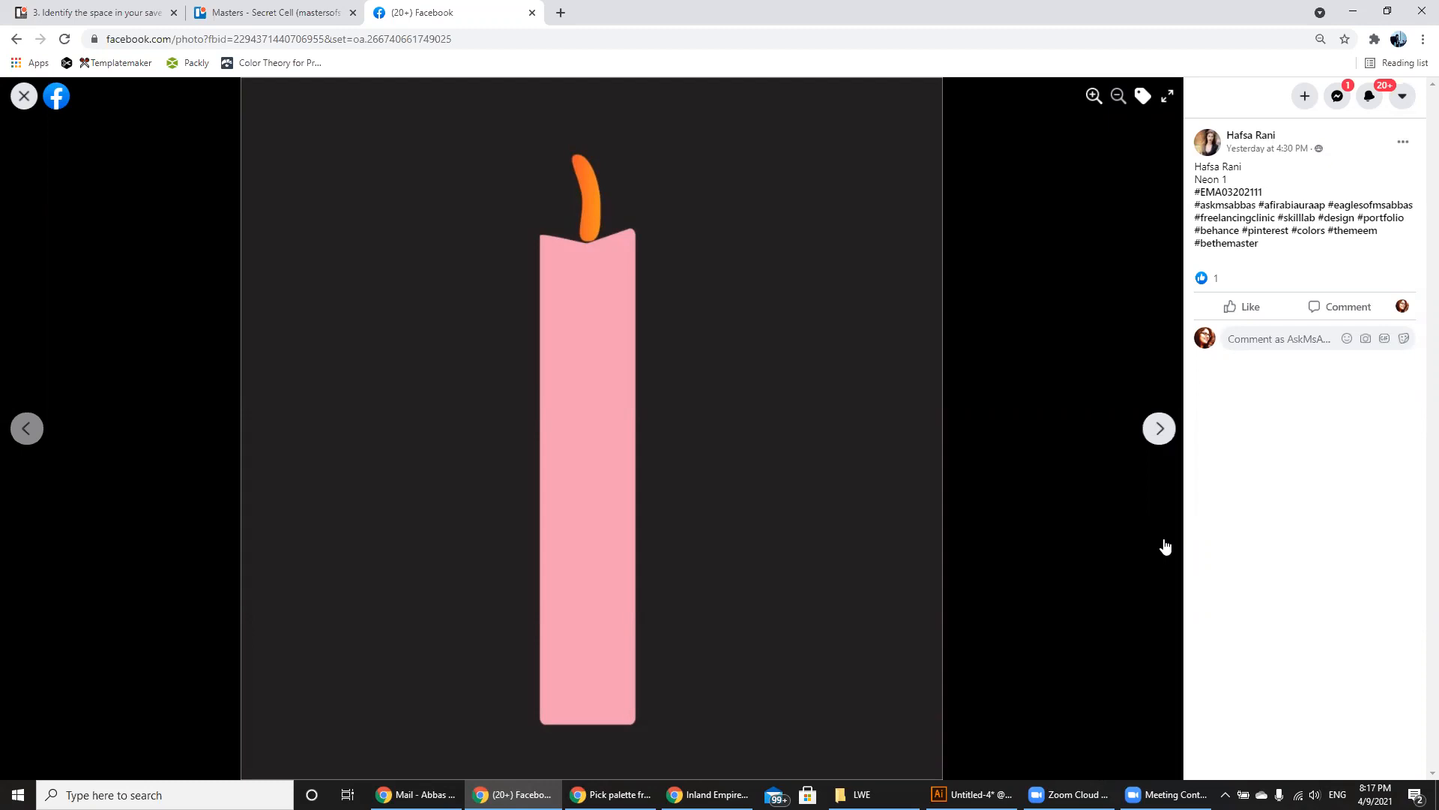
left_click(1162, 432)
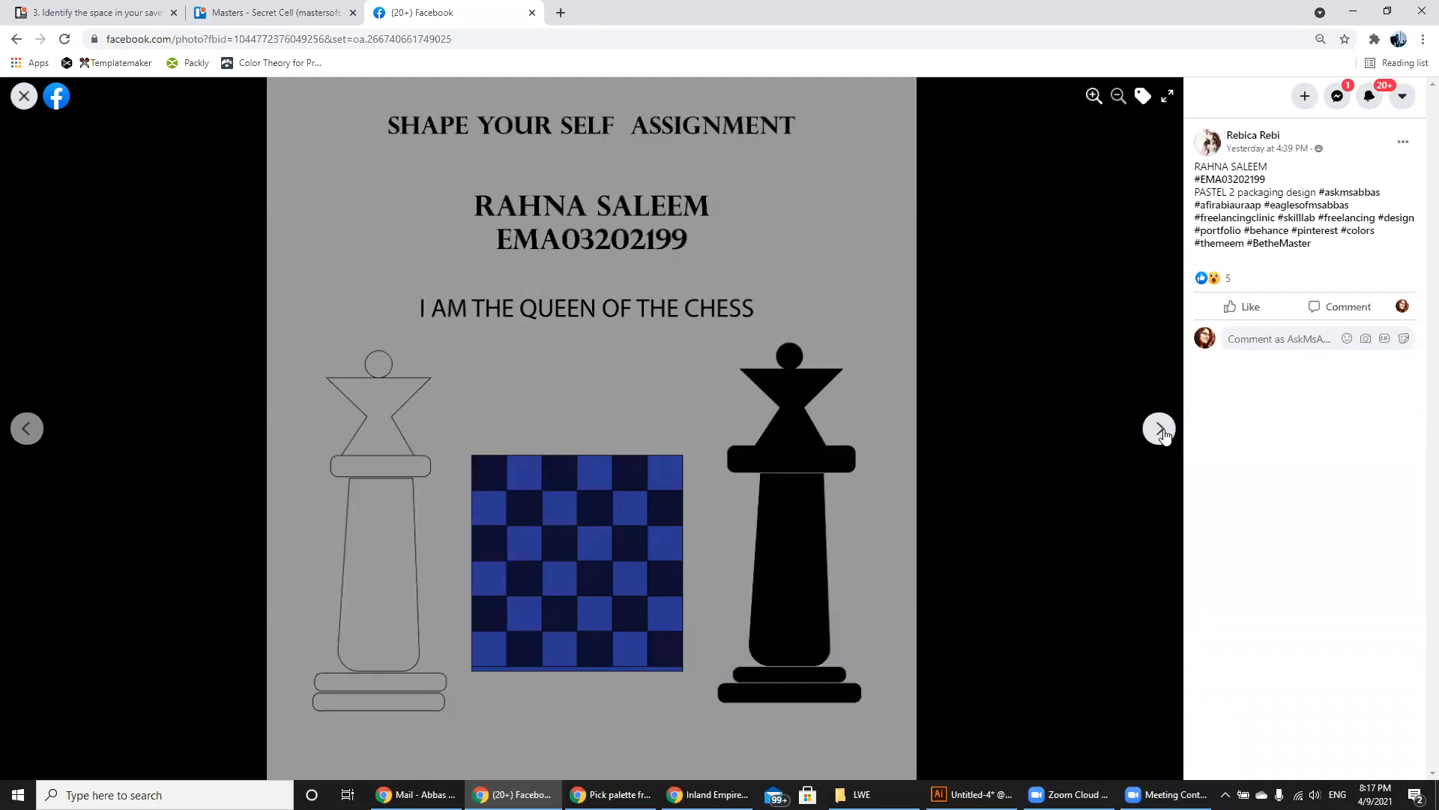
left_click(1160, 431)
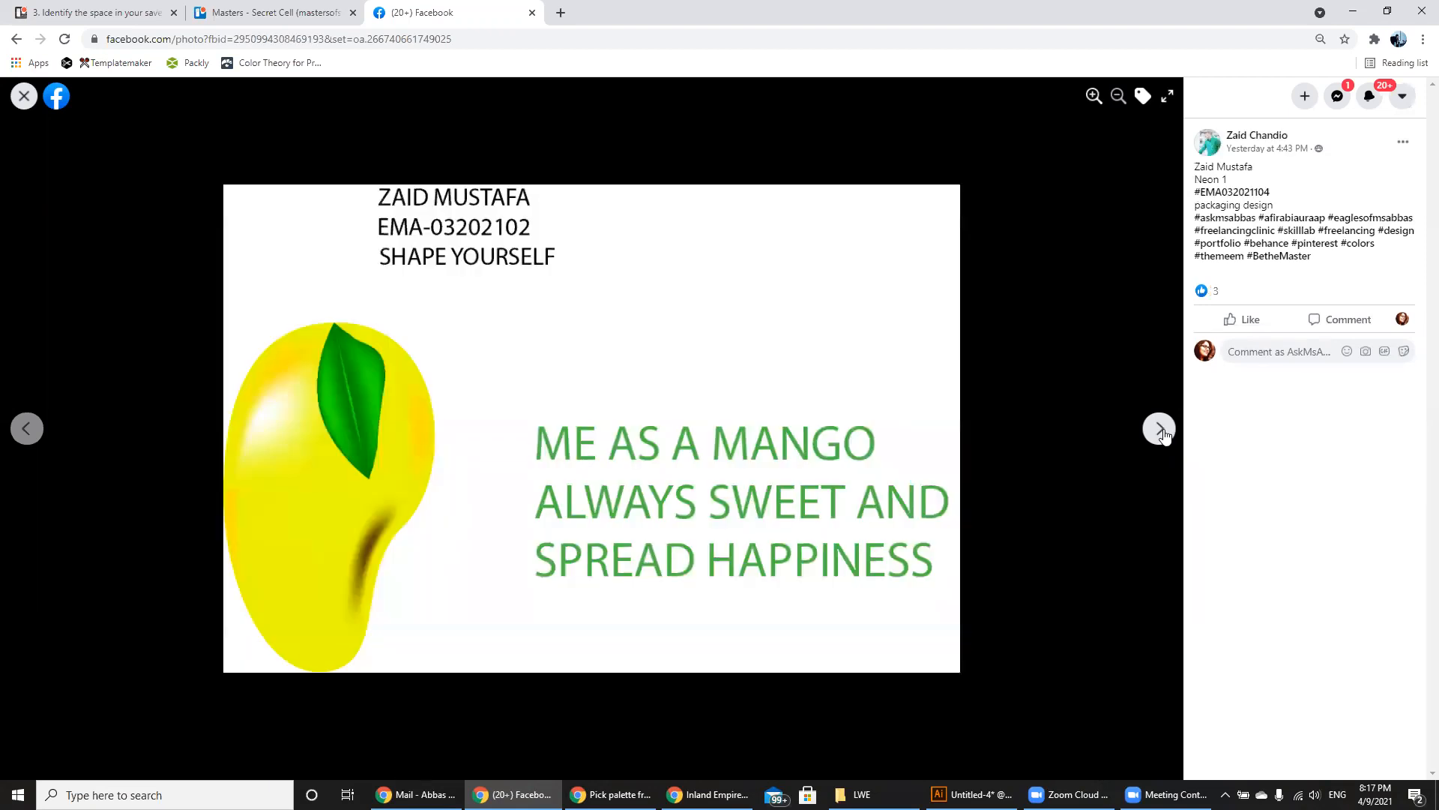
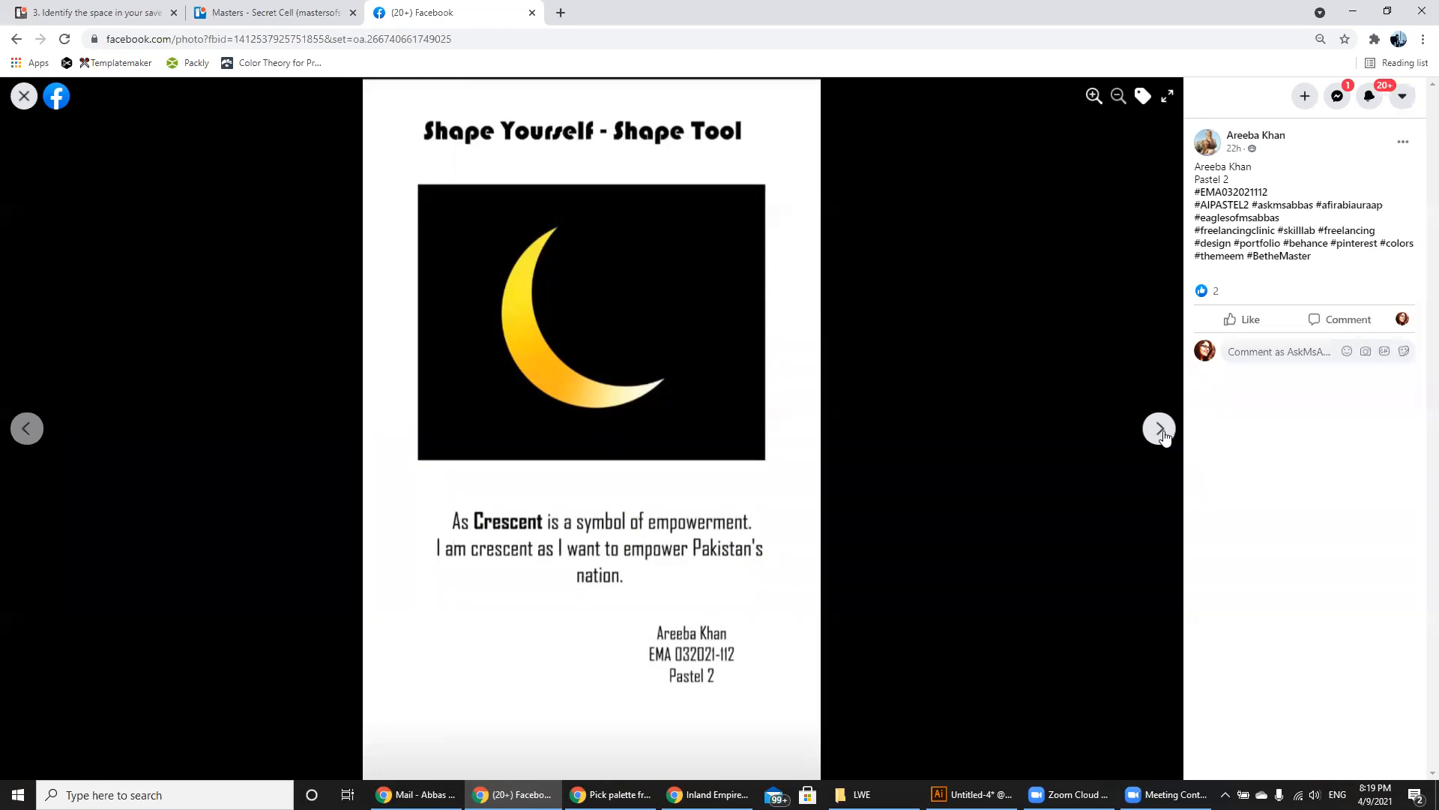
left_click(1162, 434)
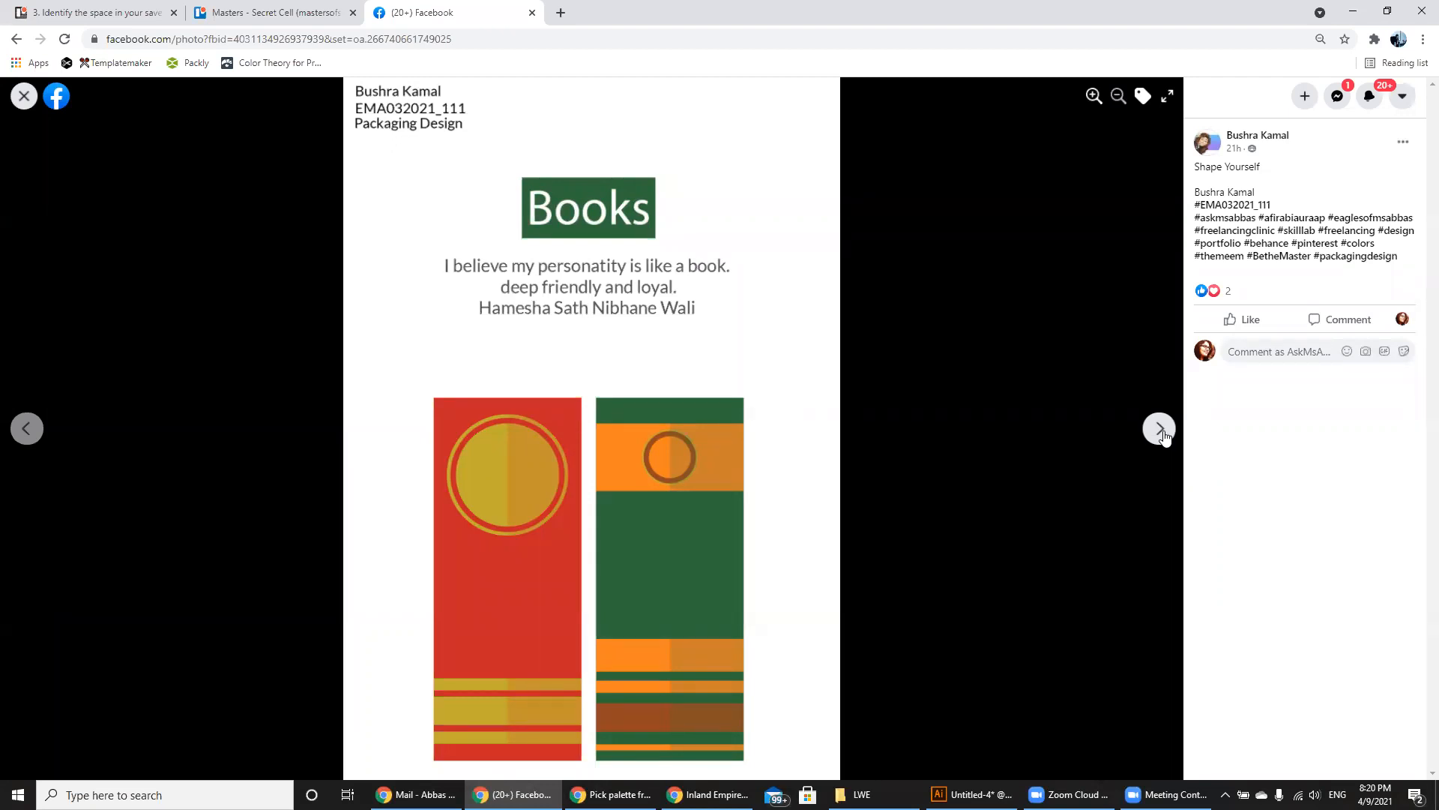
left_click(1159, 430)
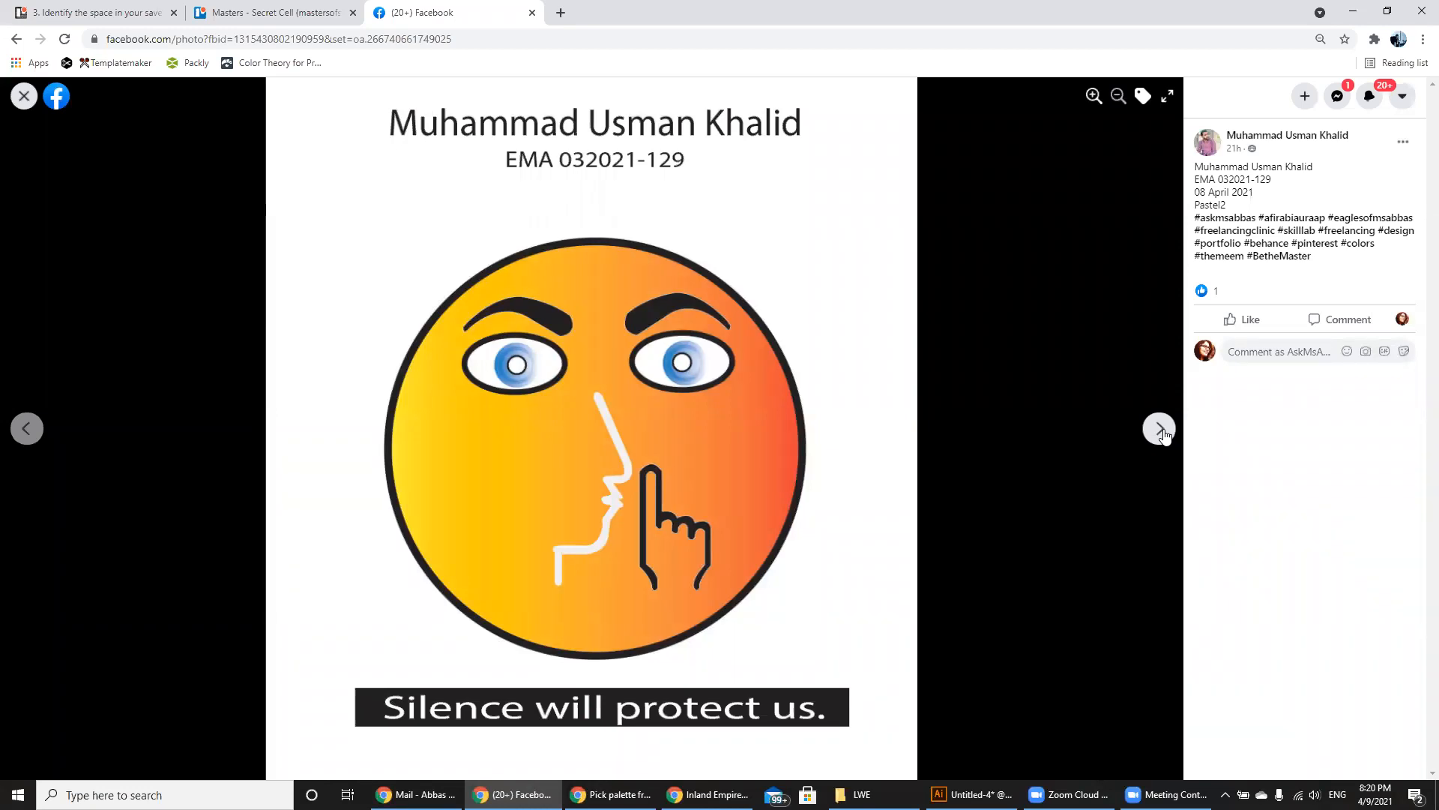
left_click(1160, 430)
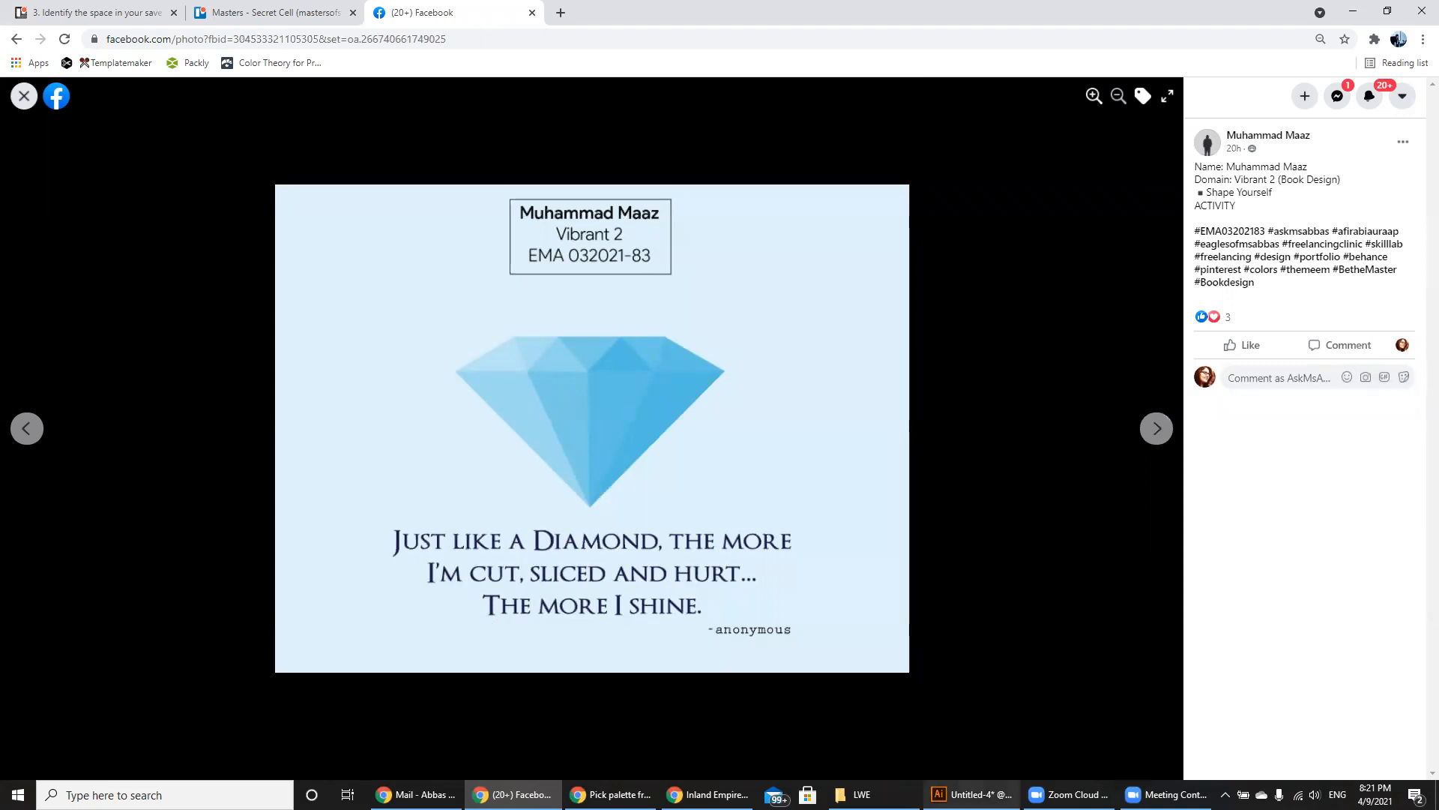
Copy the diamond assignment image from Facebook and paste it over the cylinders in the Illustrator document.
mouse_move(971, 794)
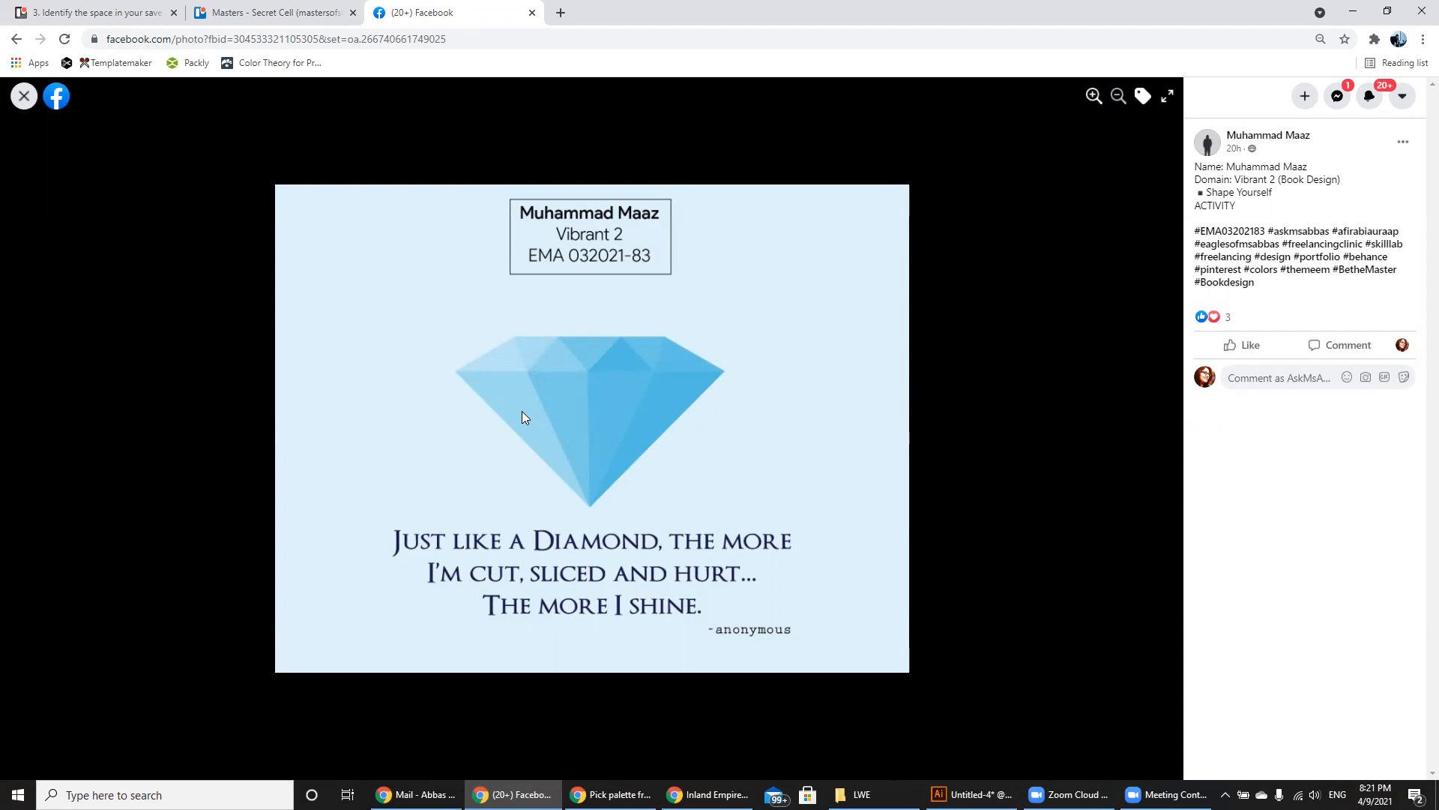
right_click(565, 387)
left_click(600, 434)
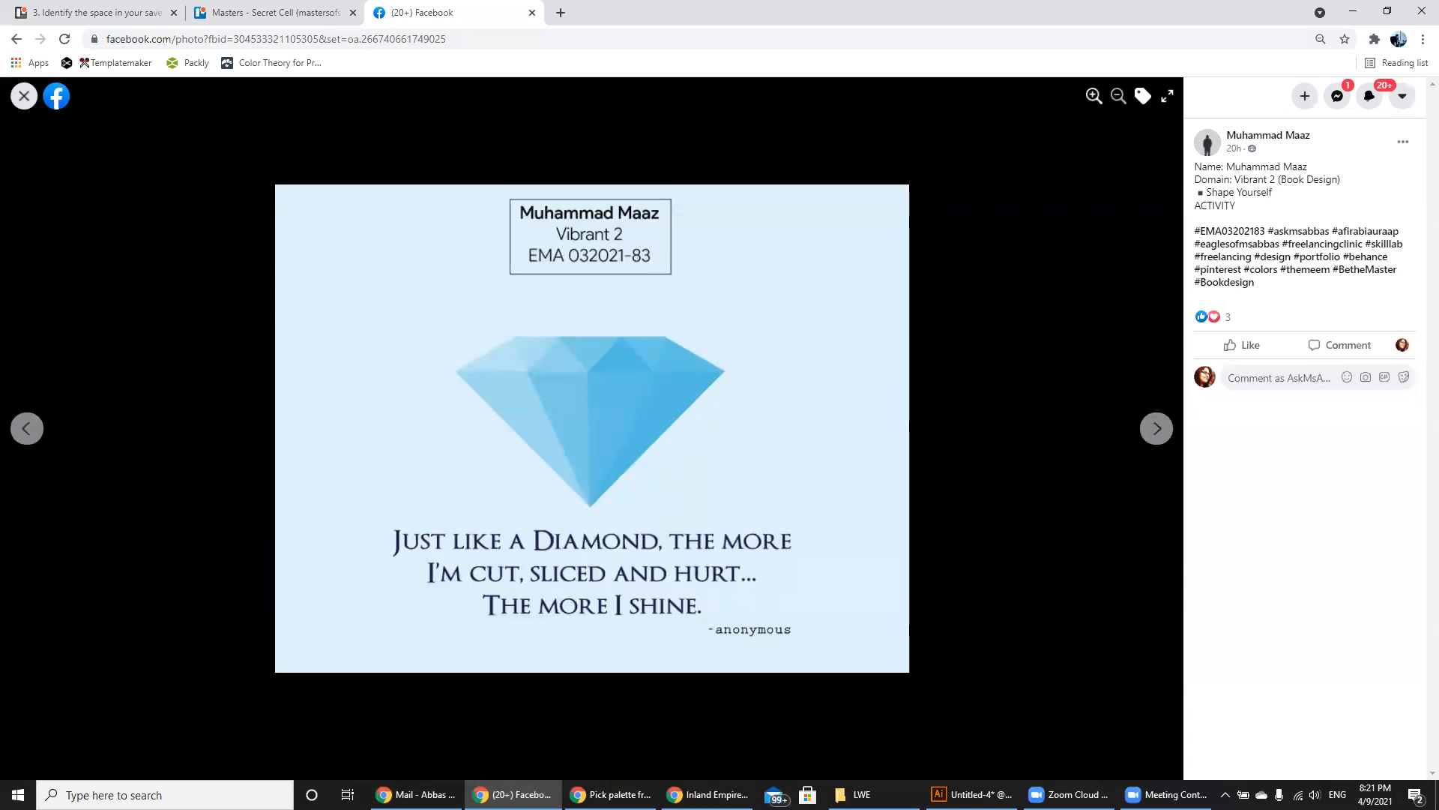
key("alt+Tab")
key("ctrl+v")
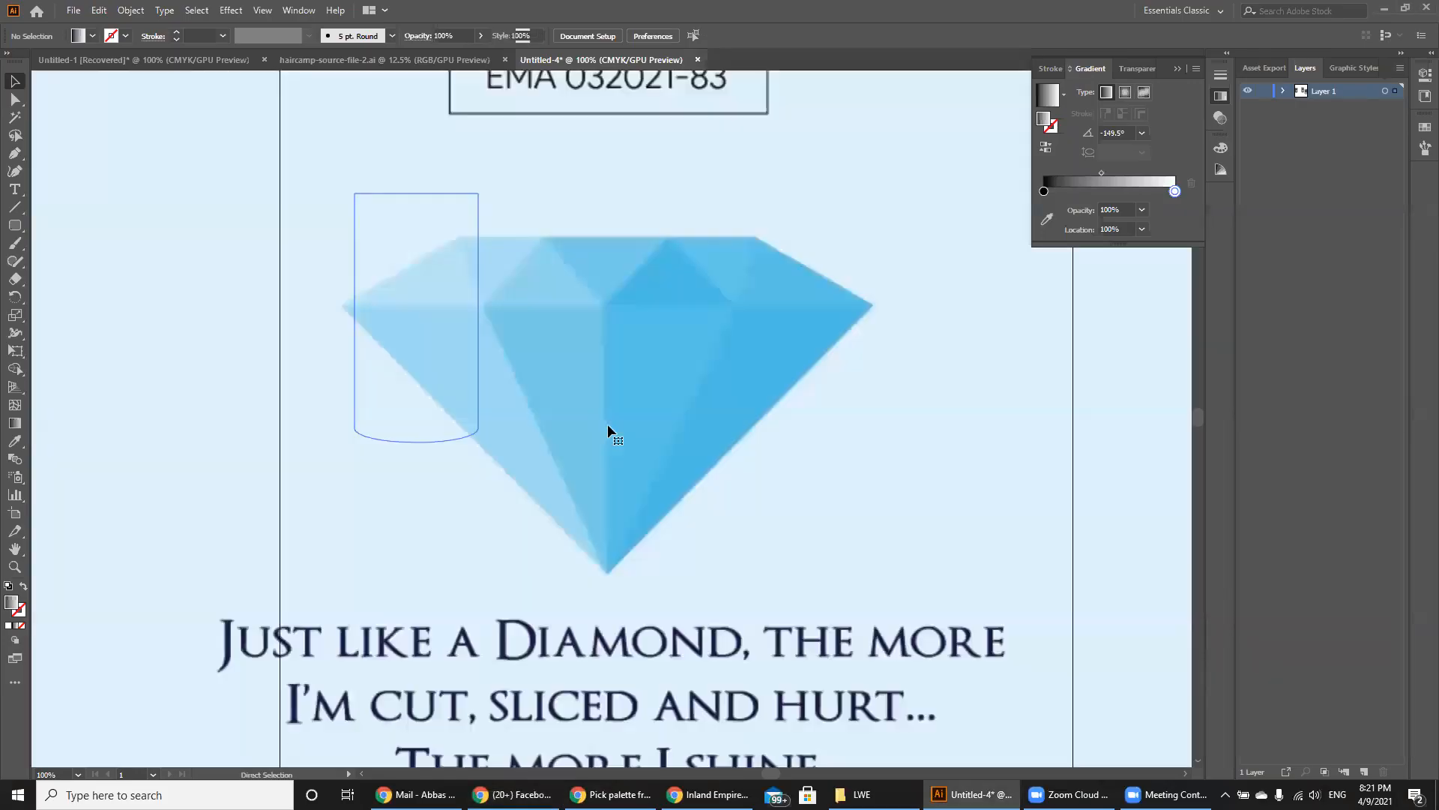
left_click(577, 377)
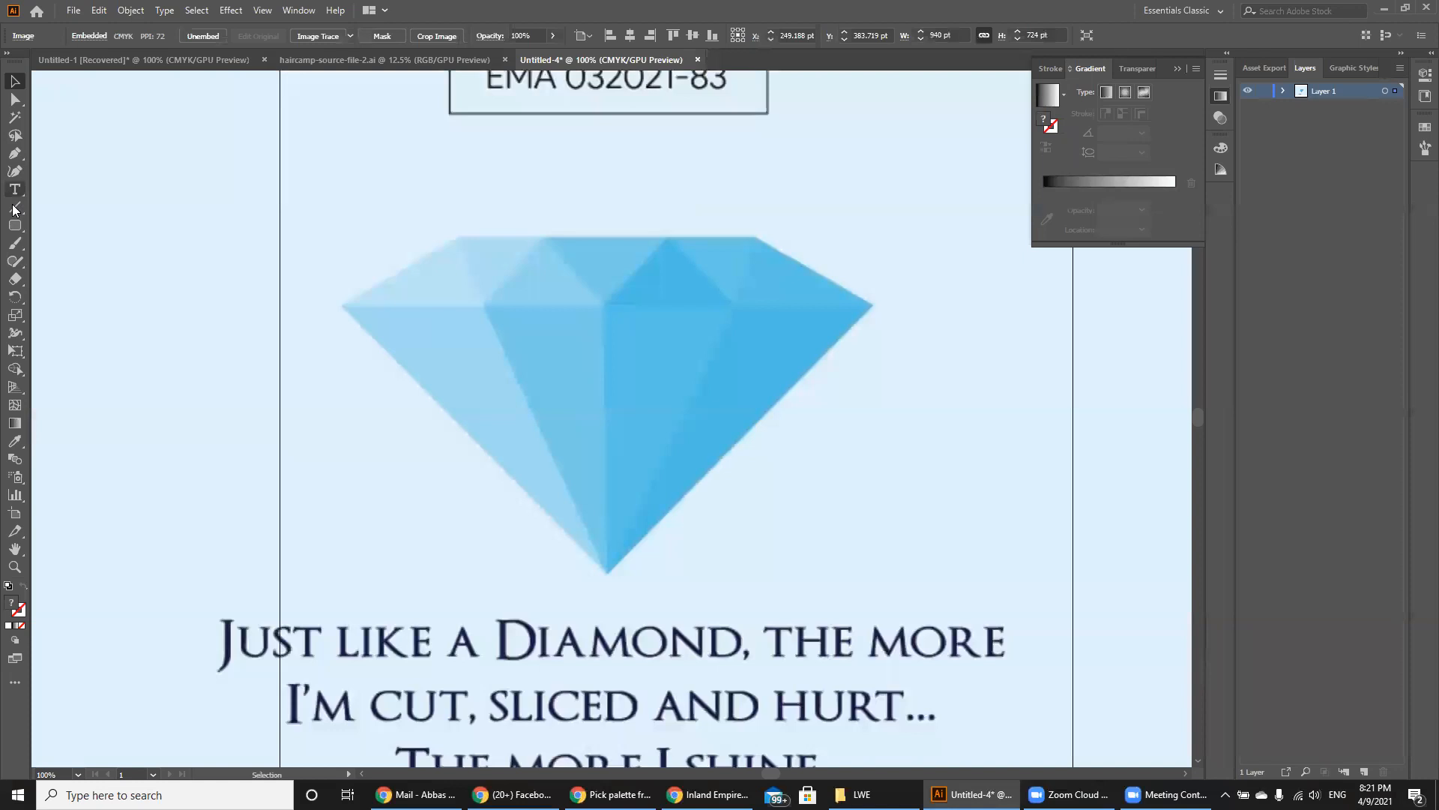
Mark the light and dark facets of the diamond with short white Paintbrush strokes.
left_click(15, 243)
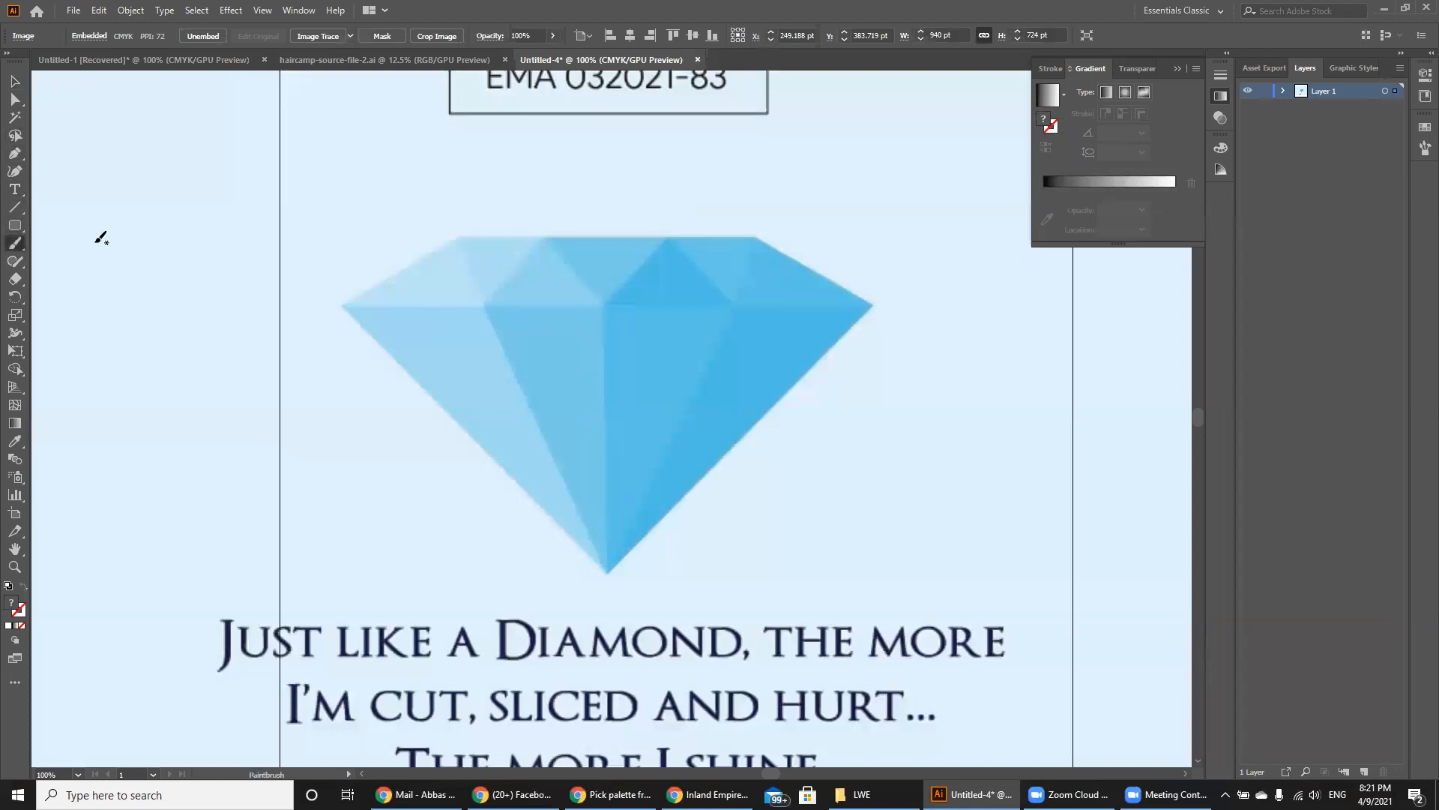
left_click_drag(661, 270, 731, 172)
left_click_drag(397, 258, 420, 227)
left_click_drag(418, 336, 352, 375)
left_click_drag(510, 266, 568, 174)
left_click_drag(539, 315, 553, 350)
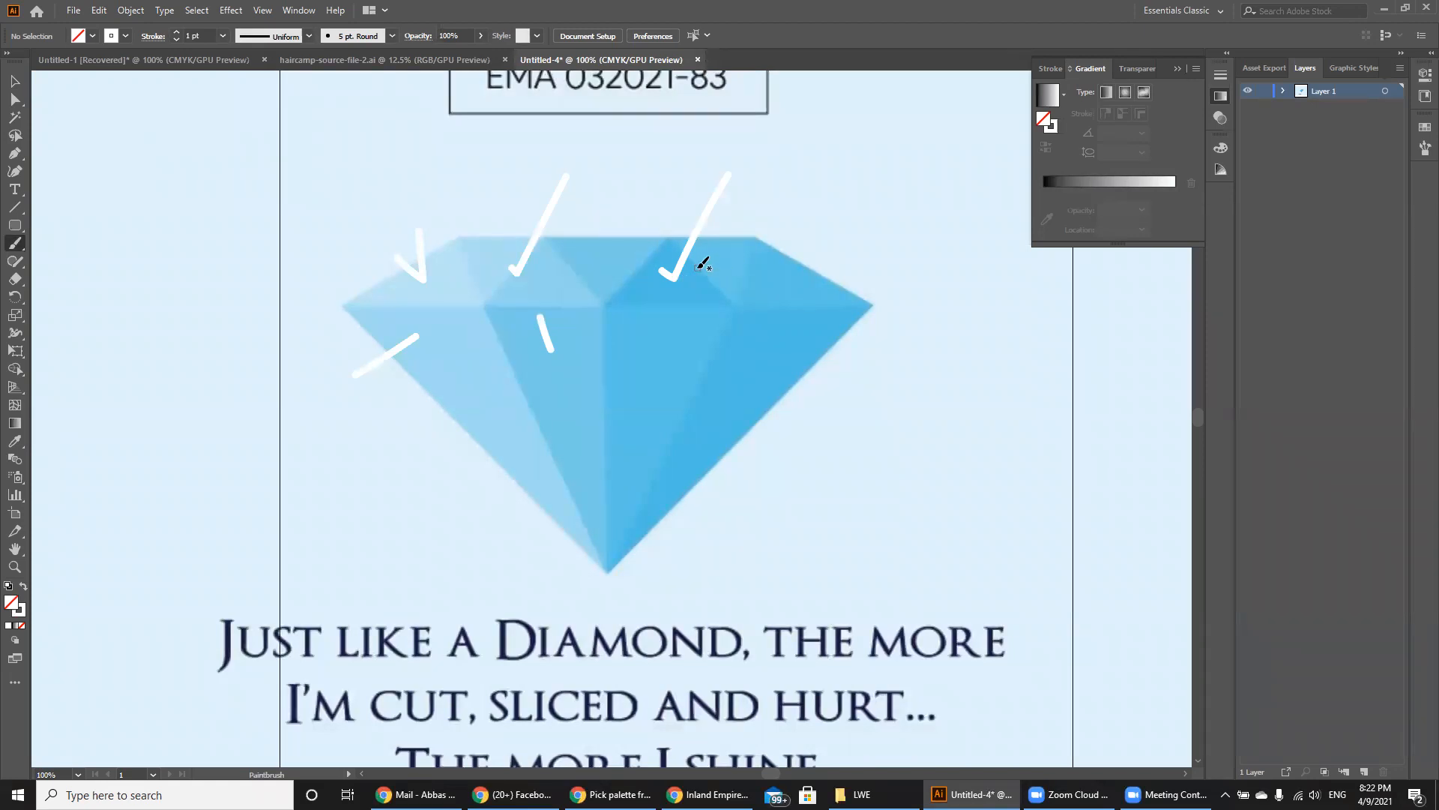
left_click_drag(773, 343, 701, 290)
Delete the pasted diamond image from the artboard.
key("ctrl+minus")
key("ctrl+minus")
key("ctrl+a")
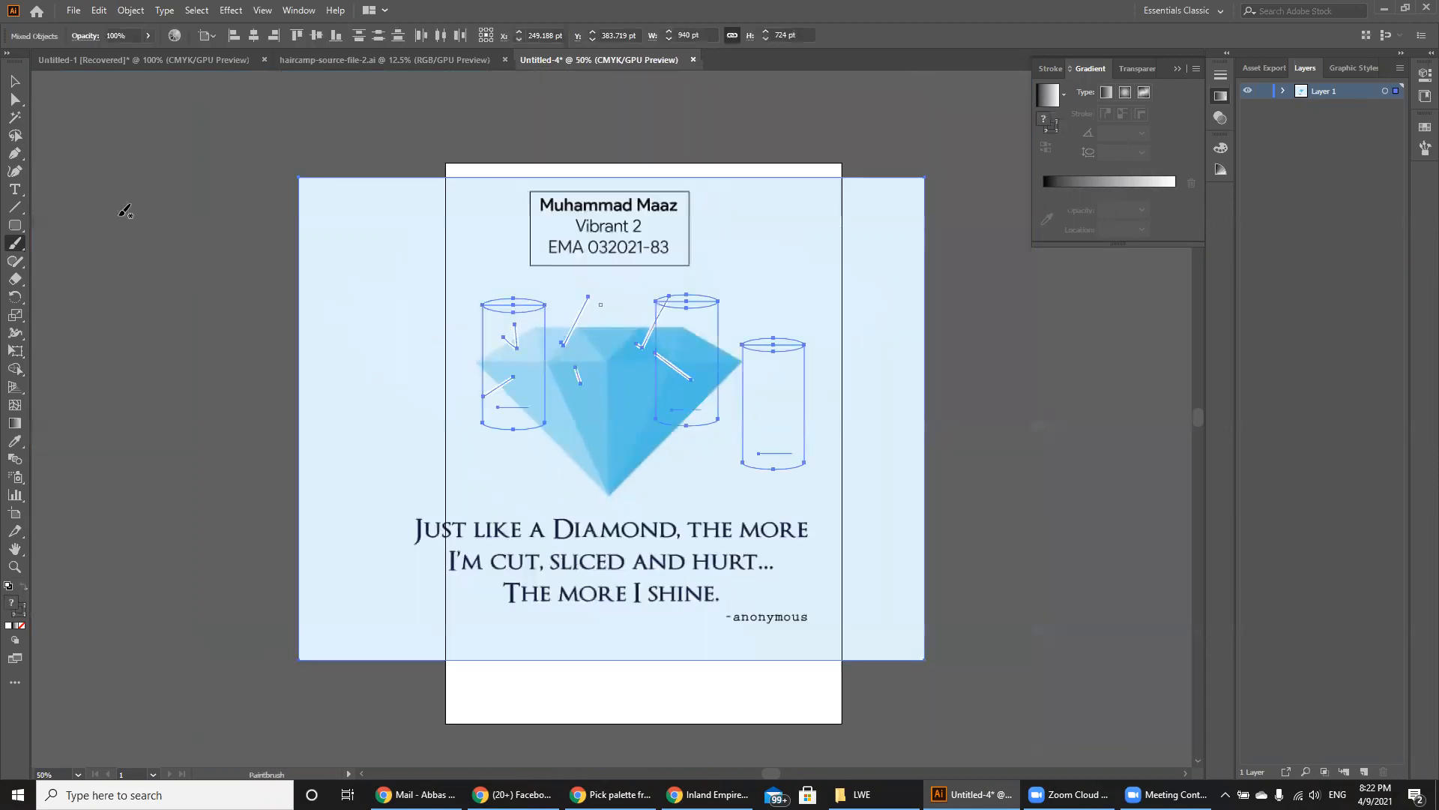
left_click(15, 81)
left_click(144, 258)
left_click(335, 452)
key("Delete")
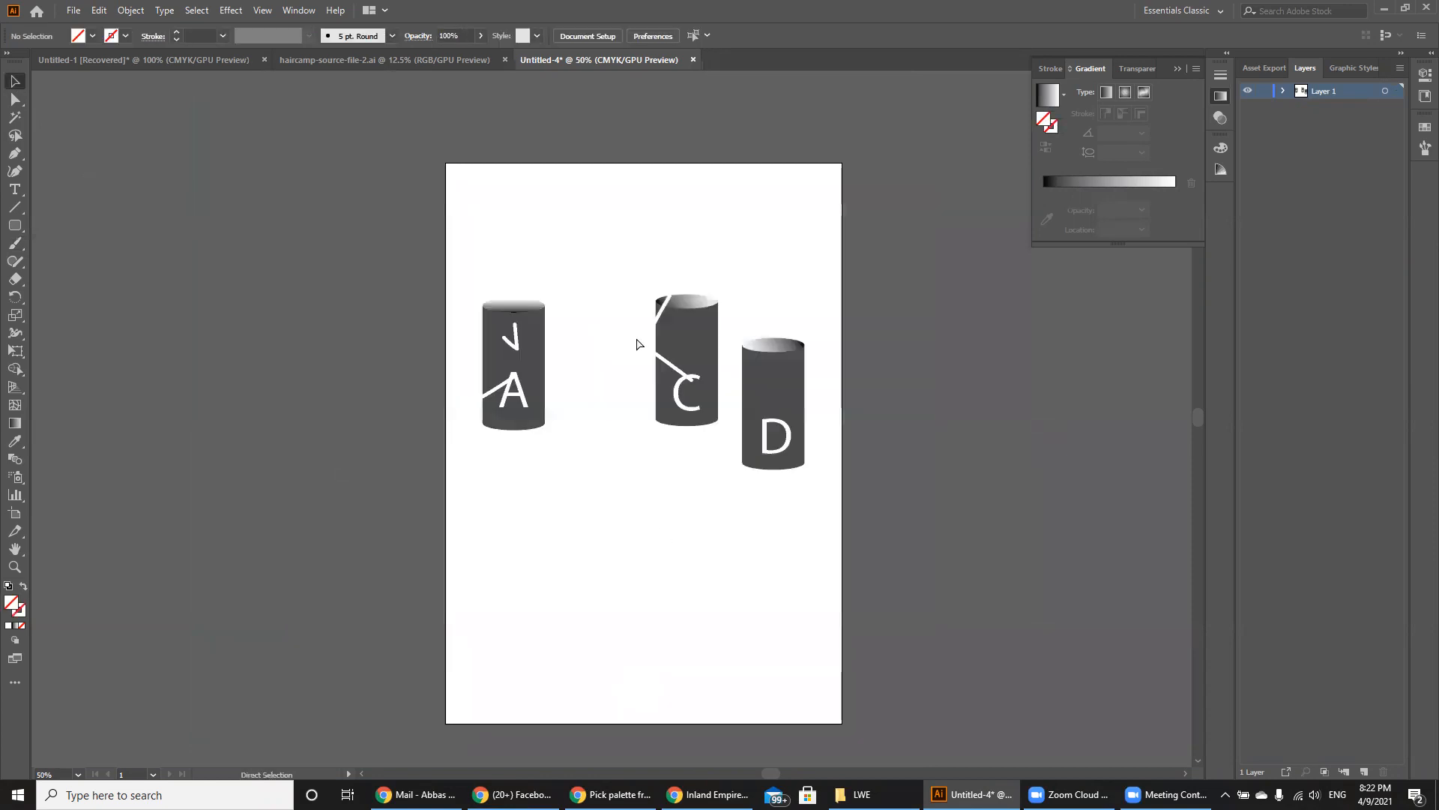
Delete the white brush marks between cylinders A and C, including the one touching C's upper edge.
key("ctrl+z")
left_click_drag(467, 315, 725, 438)
key("Delete")
left_click_drag(664, 301, 586, 304)
key("Delete")
left_click_drag(613, 363, 641, 395)
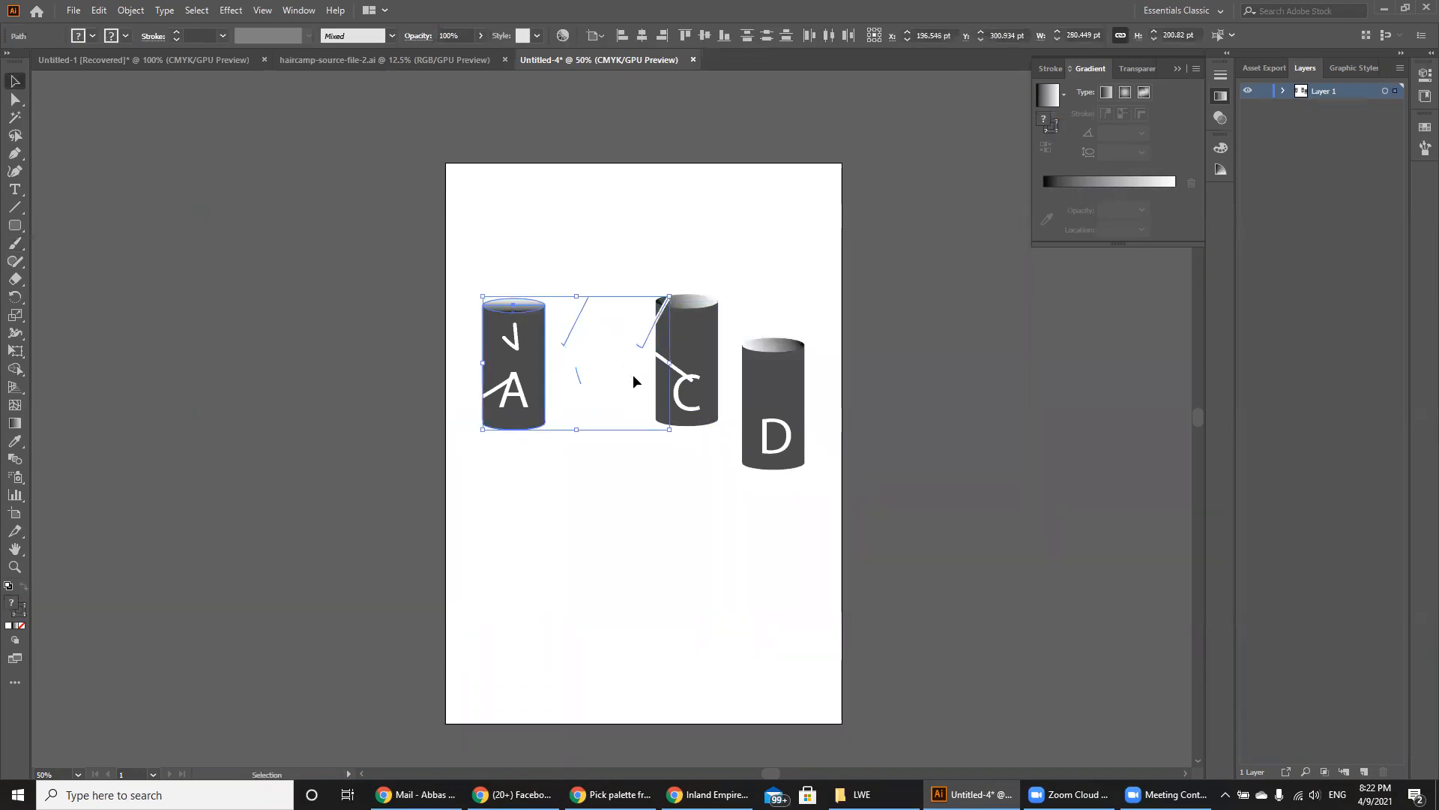
left_click(625, 345)
left_click_drag(606, 286, 646, 372)
key("Delete")
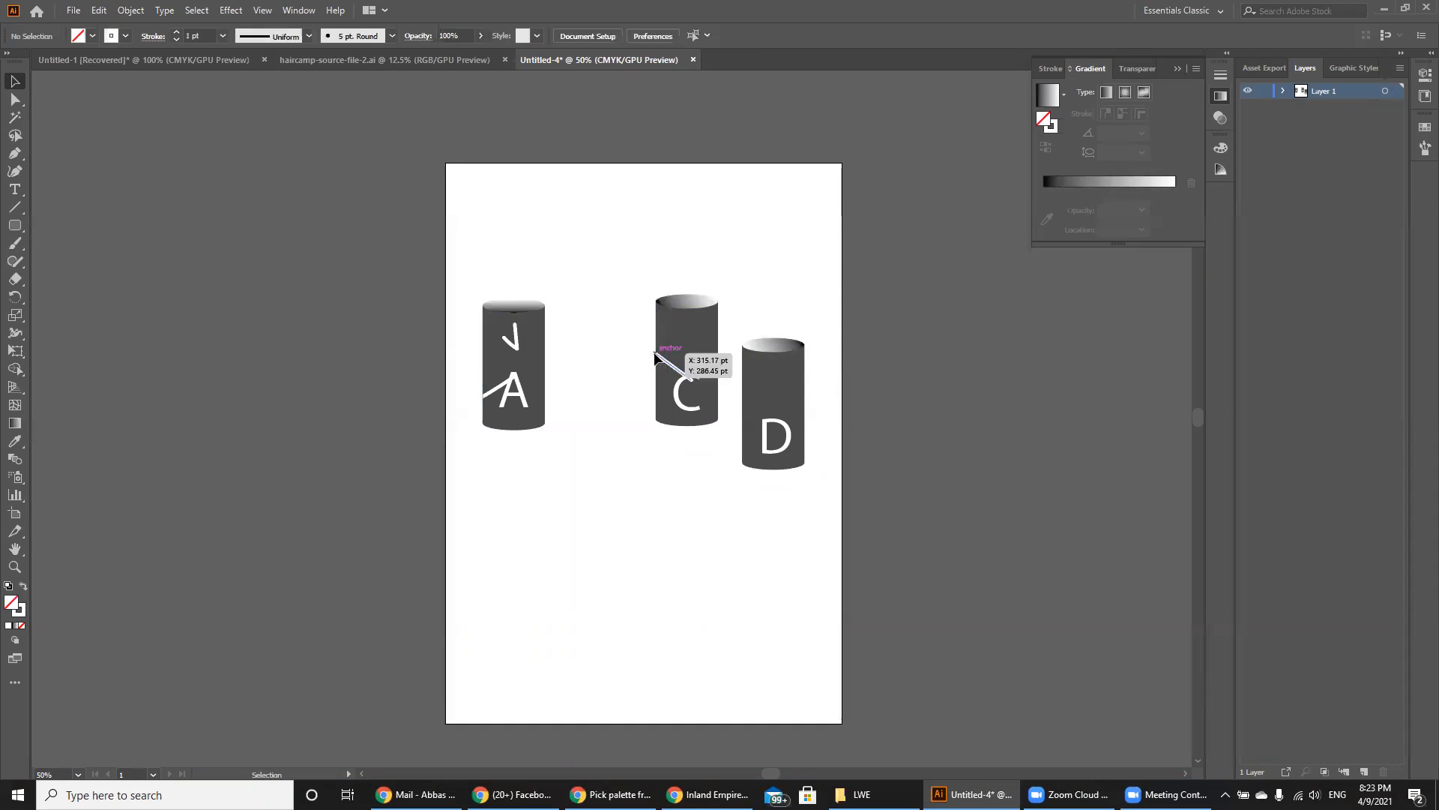
Switch back to Facebook and review the two student assignment images following the diamond.
left_click(512, 795)
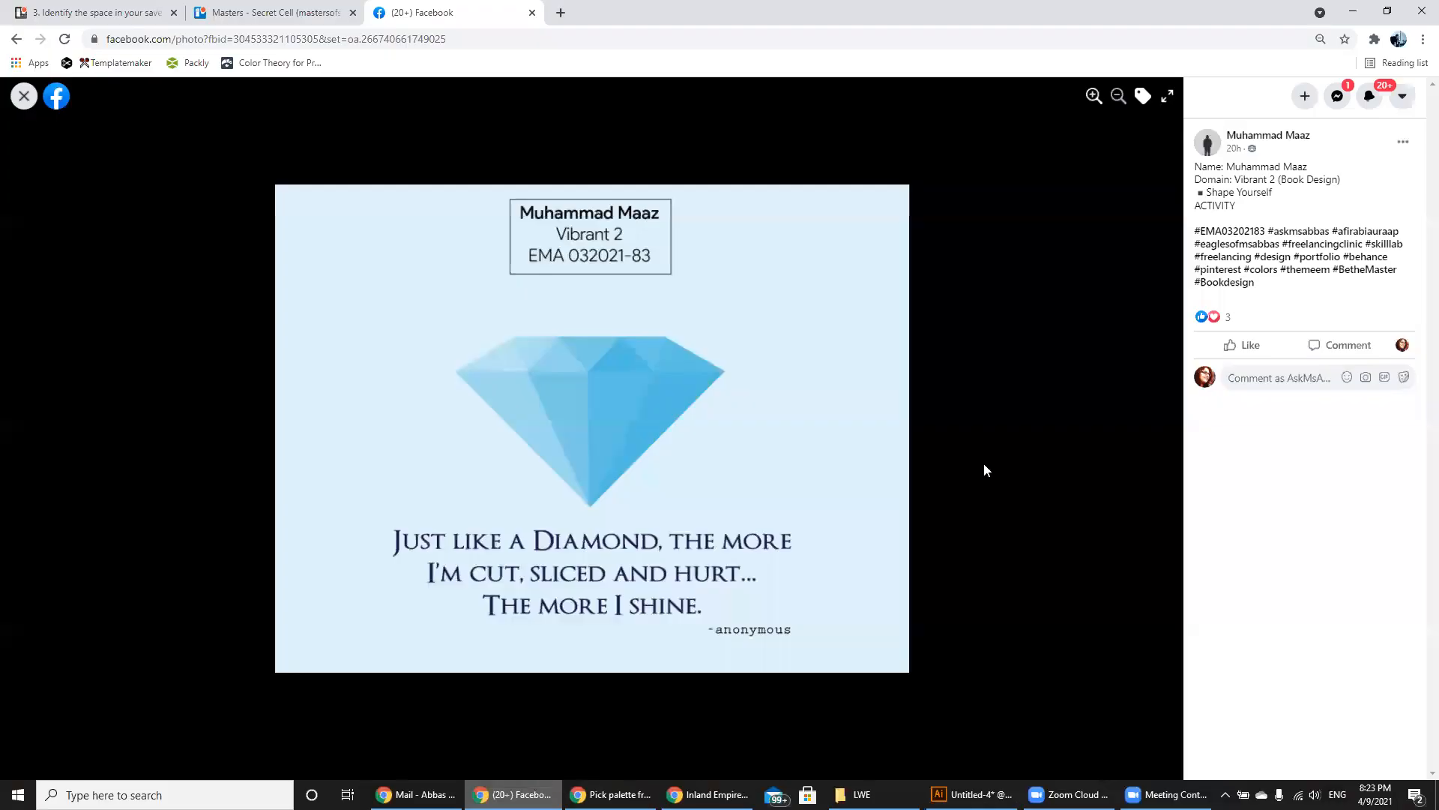
left_click(1158, 431)
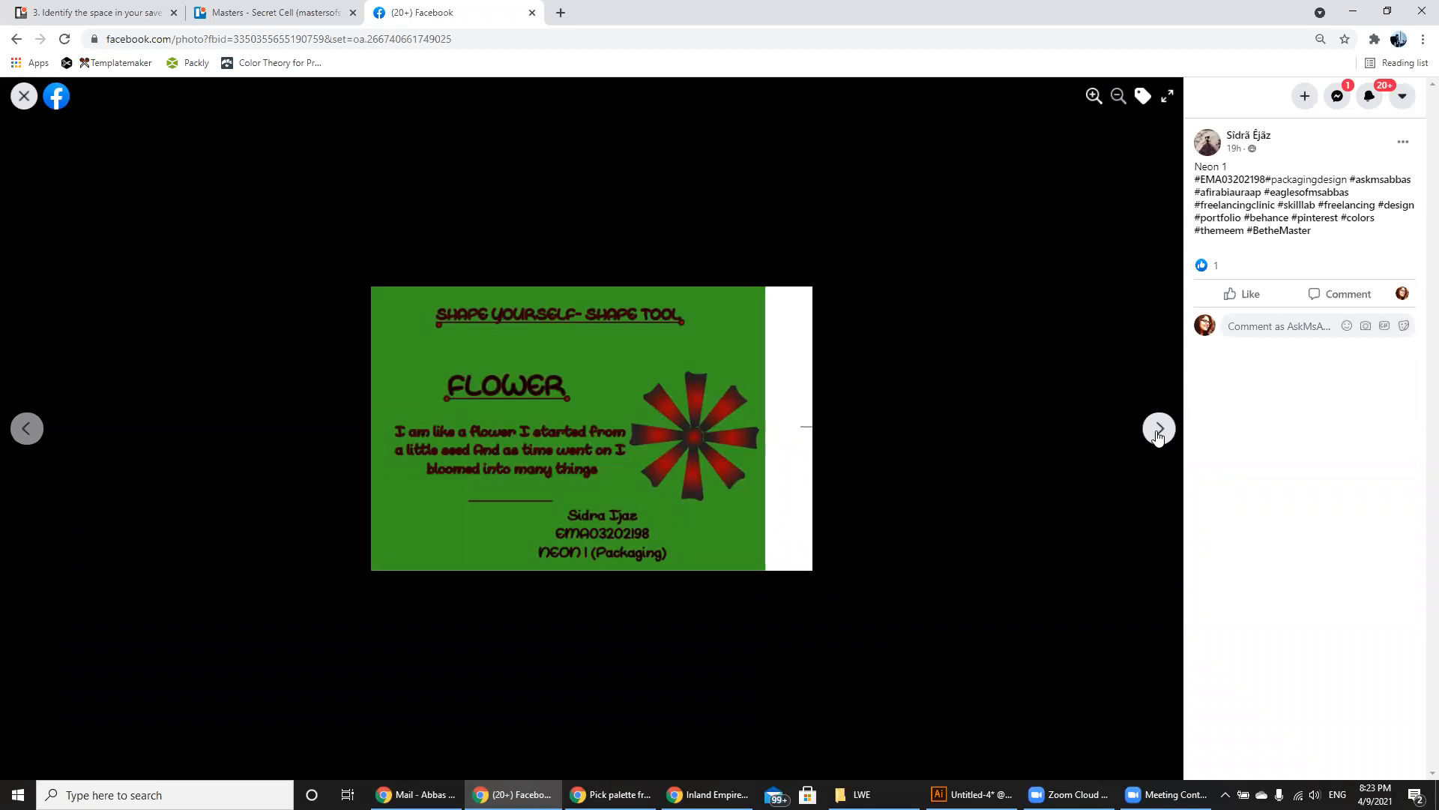
left_click(1158, 433)
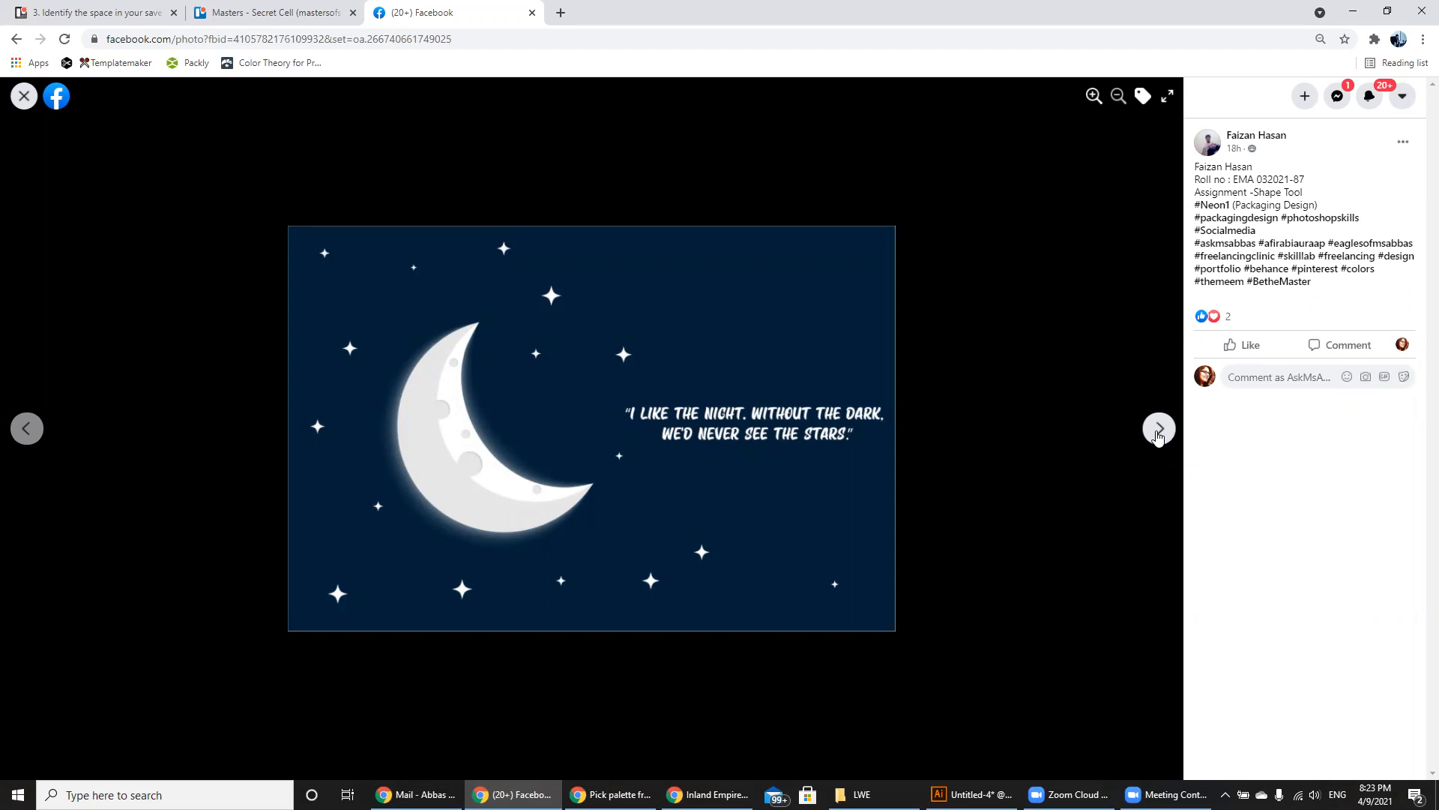
Review the eagle, rocket and screwdriver student assignment images that follow the moon image.
left_click(1158, 428)
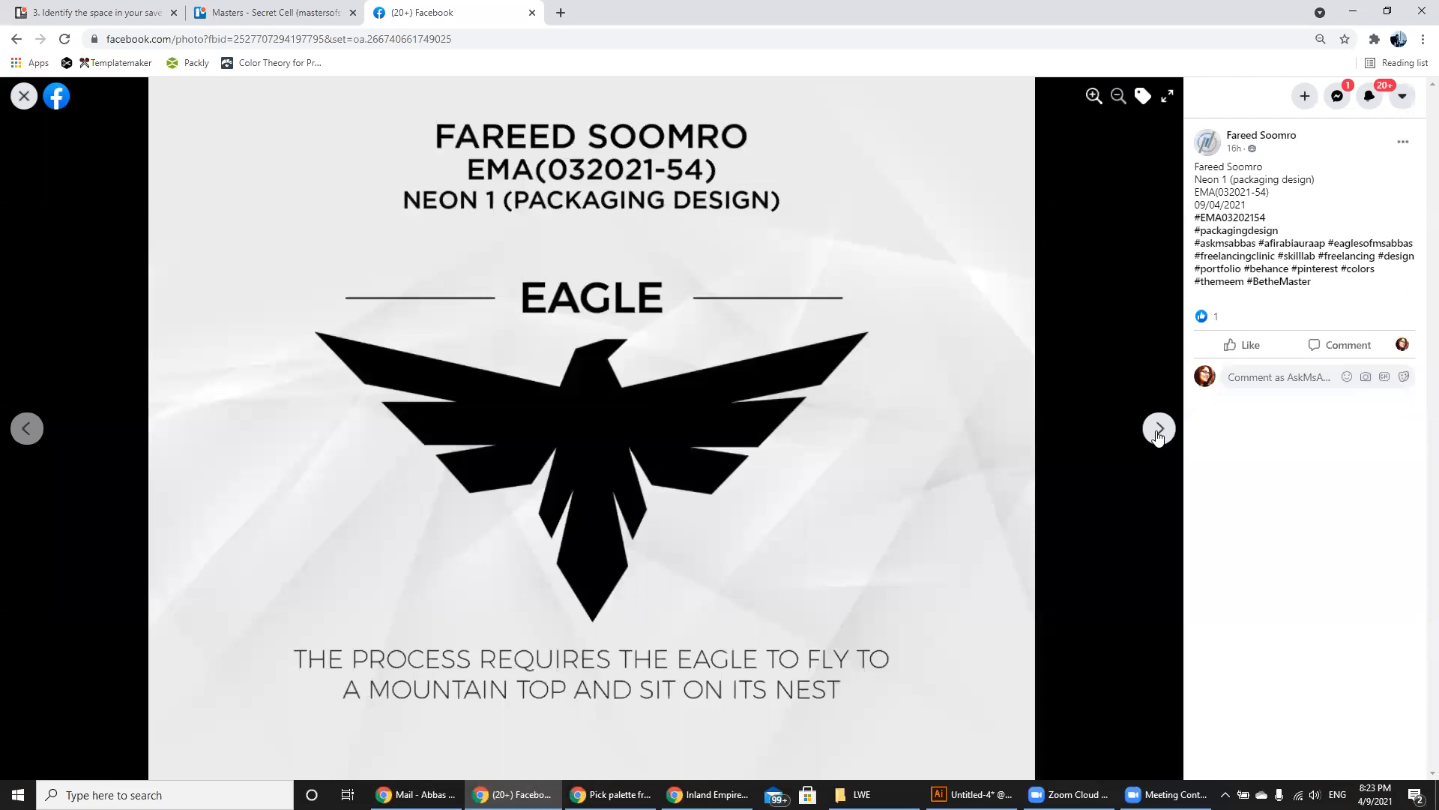
left_click(1158, 431)
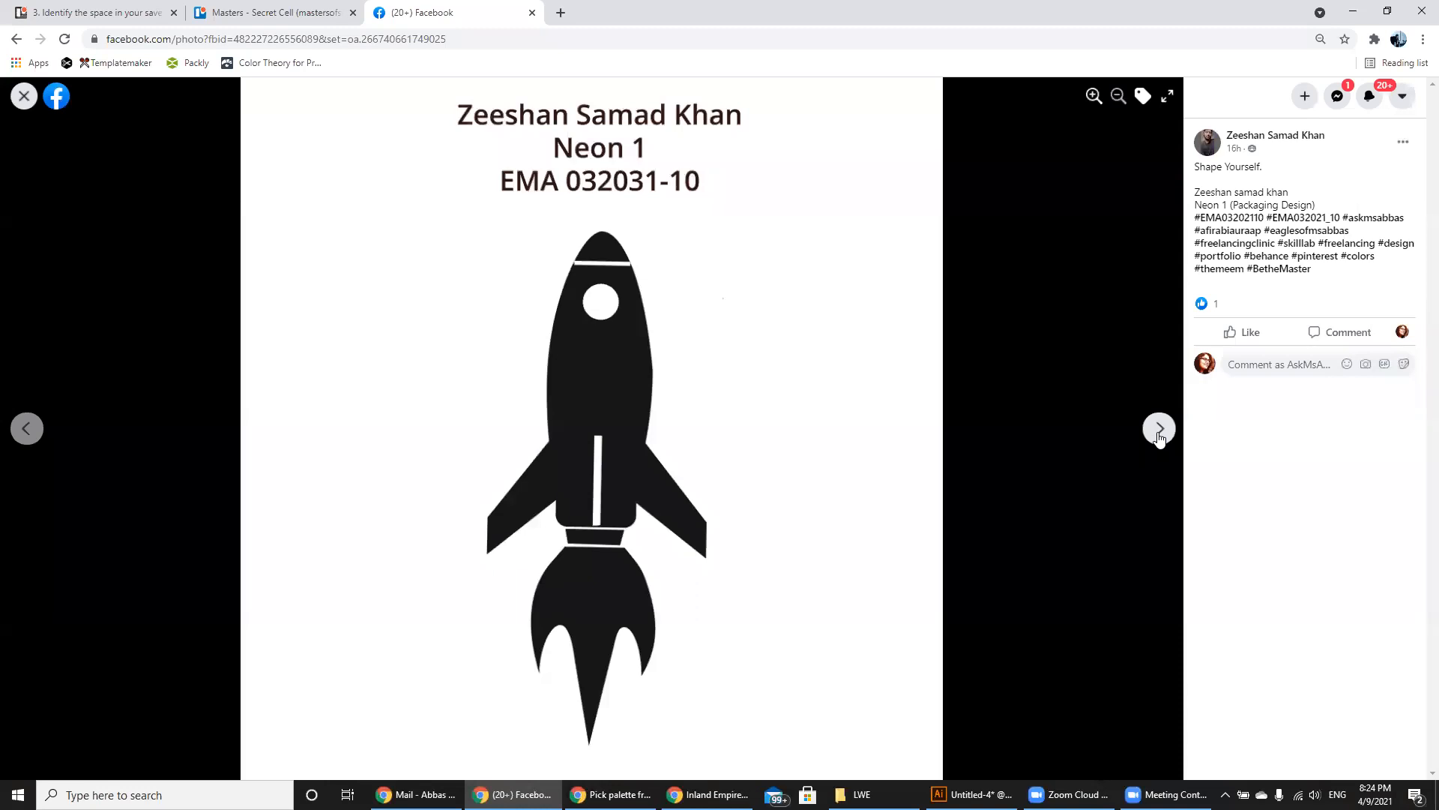
left_click(1159, 431)
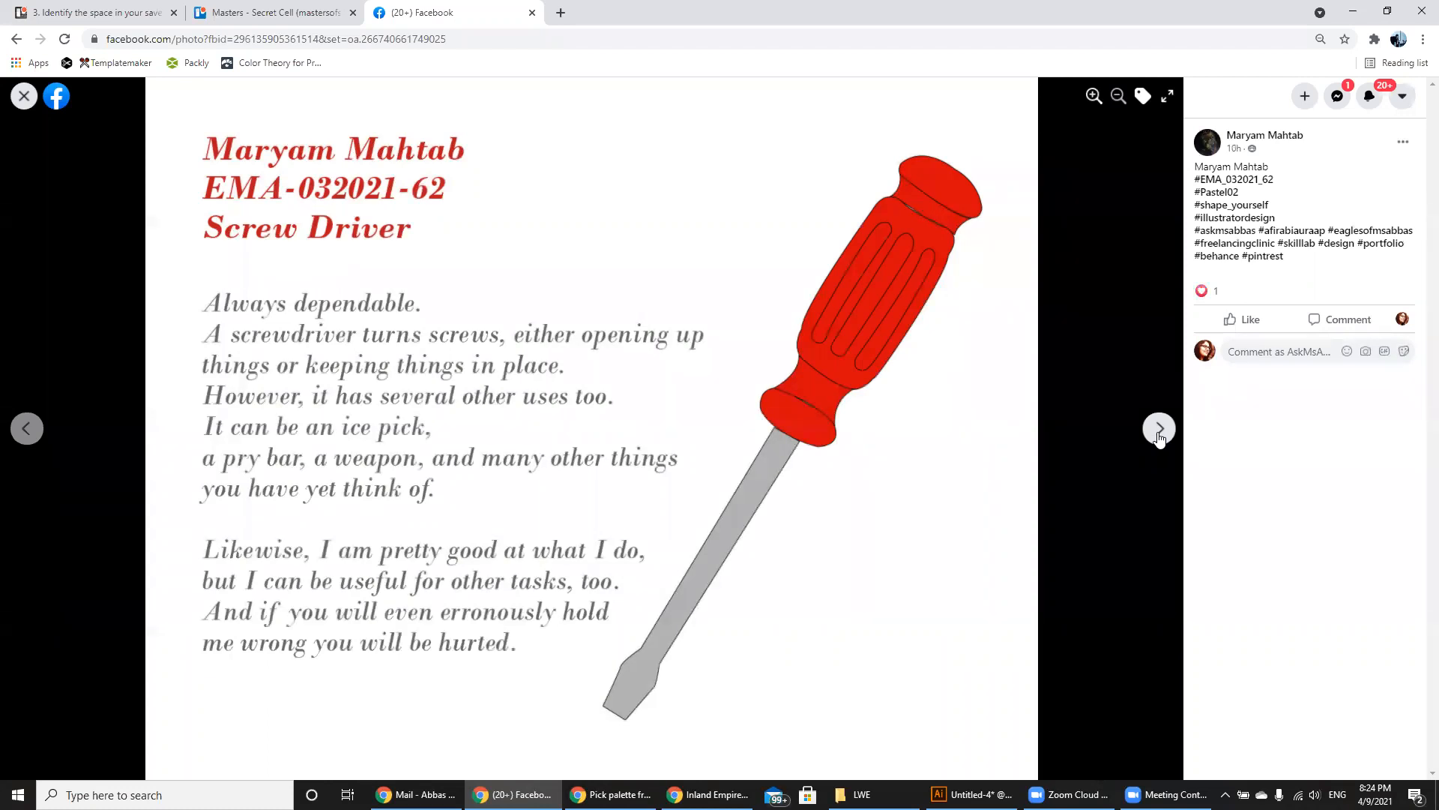
Copy the red screwdriver assignment image from Facebook and switch to Illustrator.
right_click(756, 284)
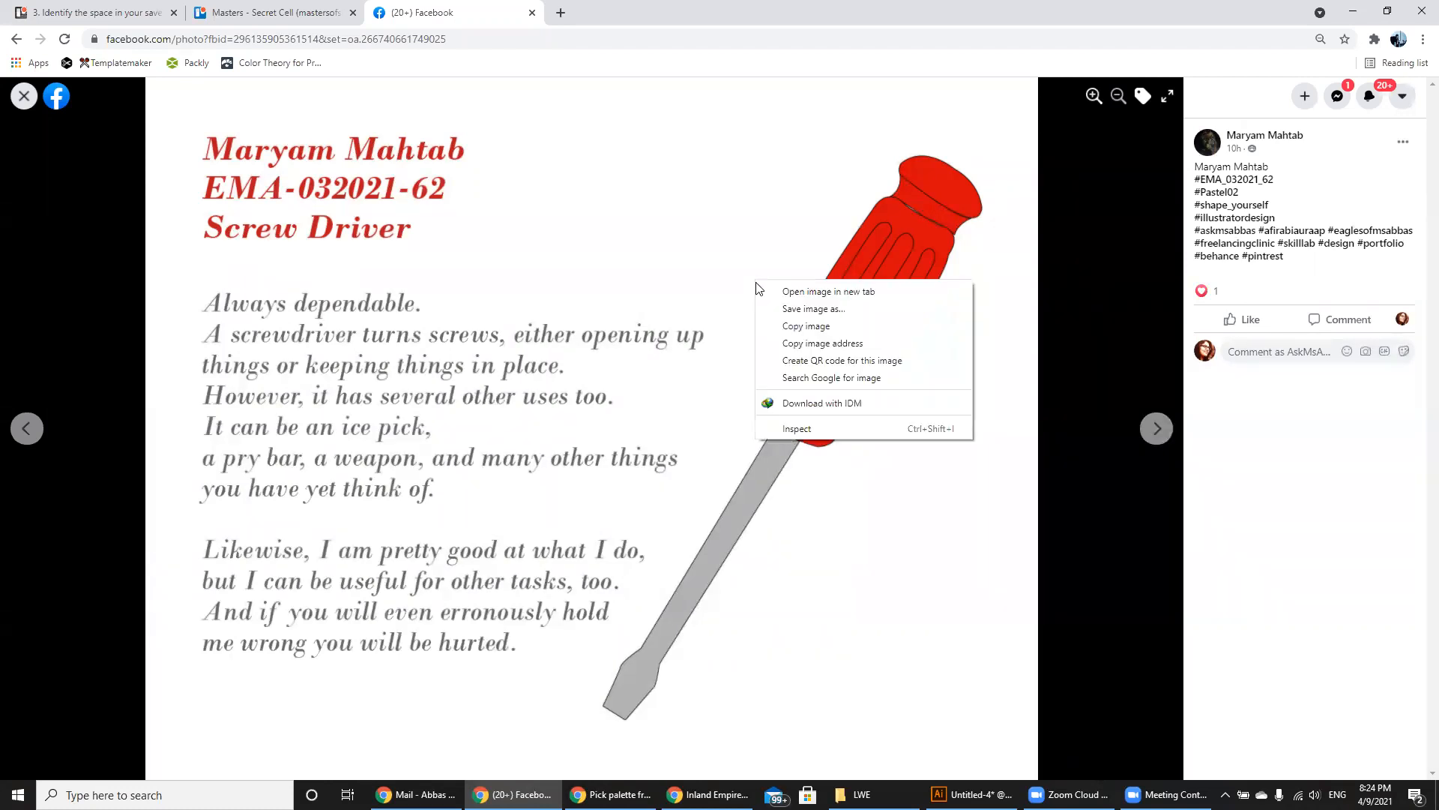
left_click(773, 331)
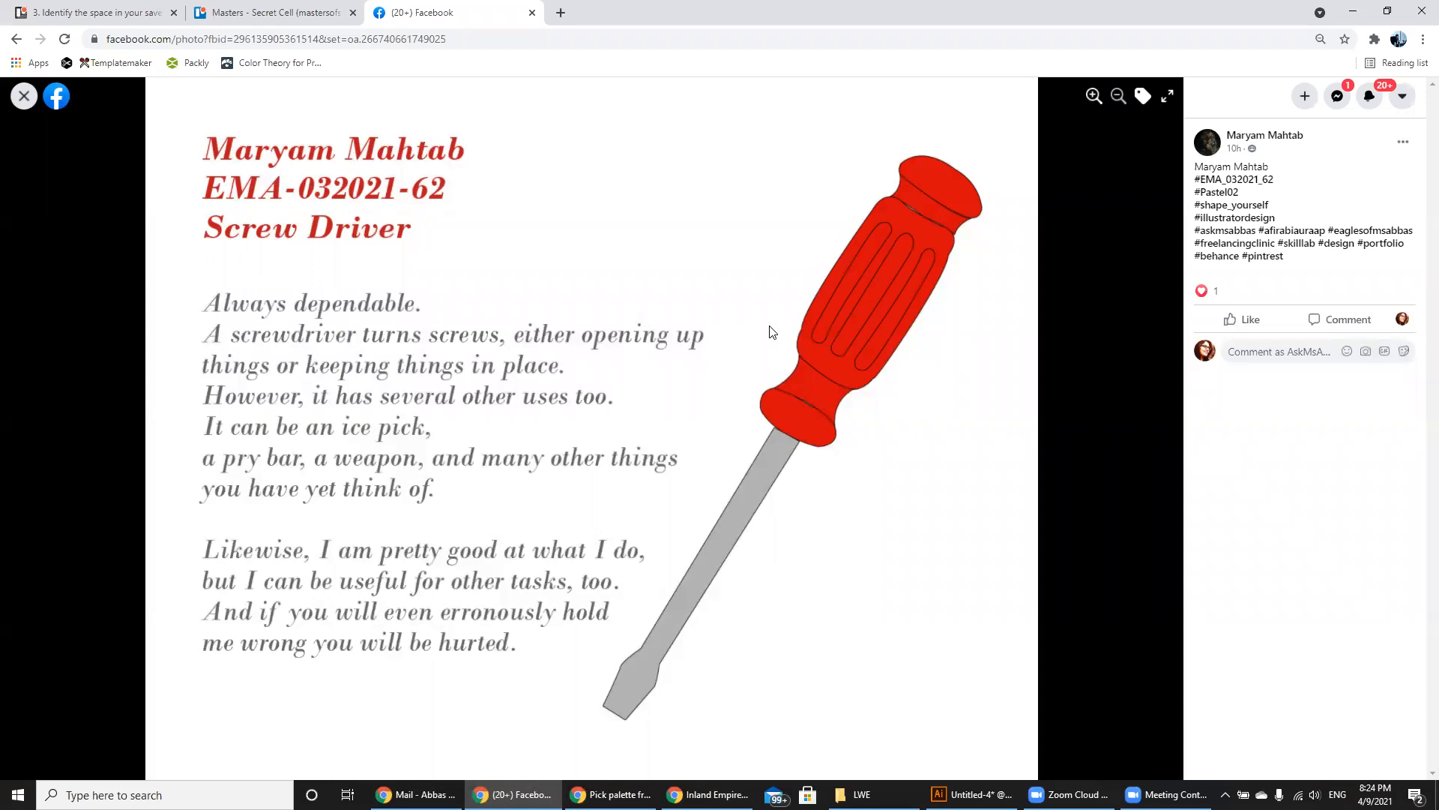
left_click(972, 794)
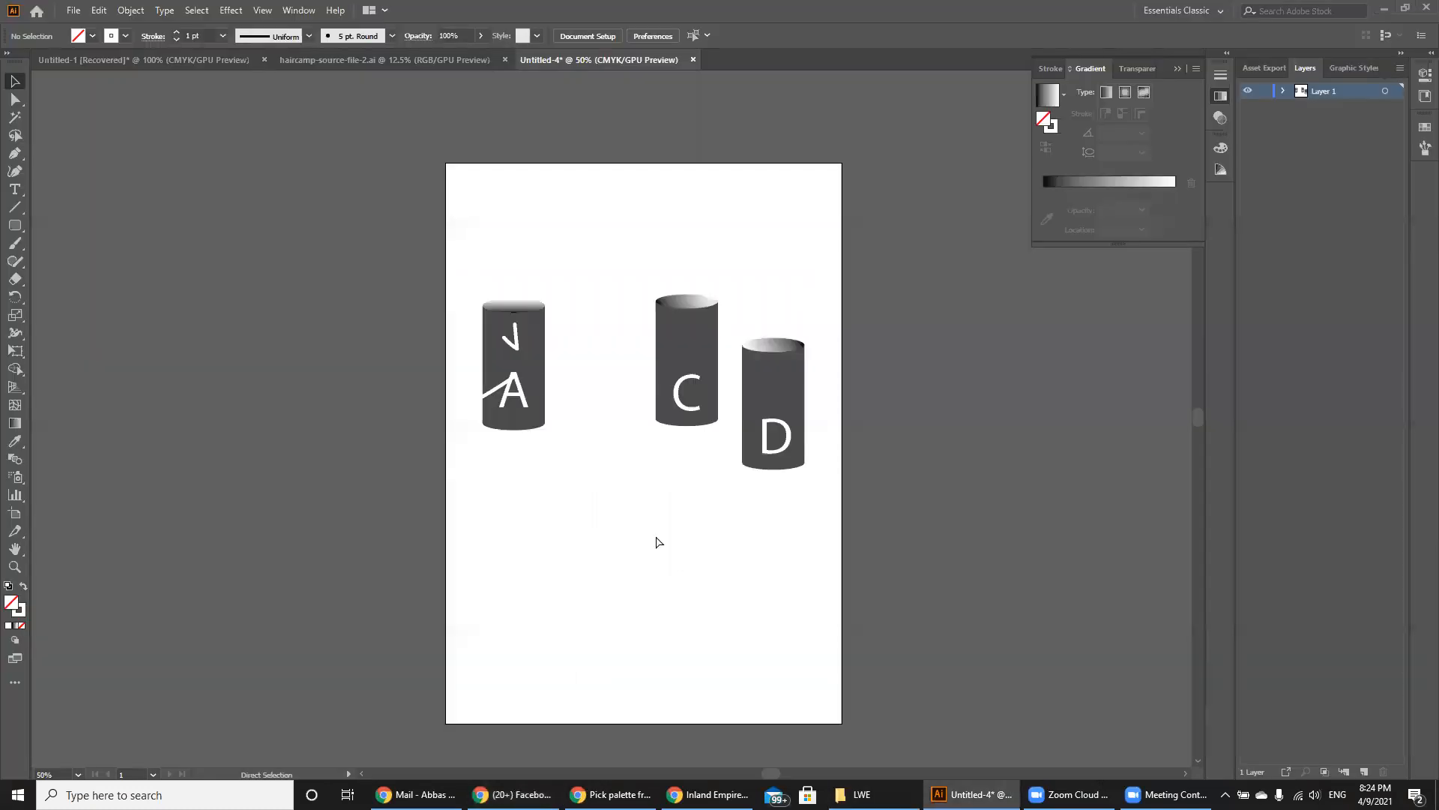
key("ctrl+v")
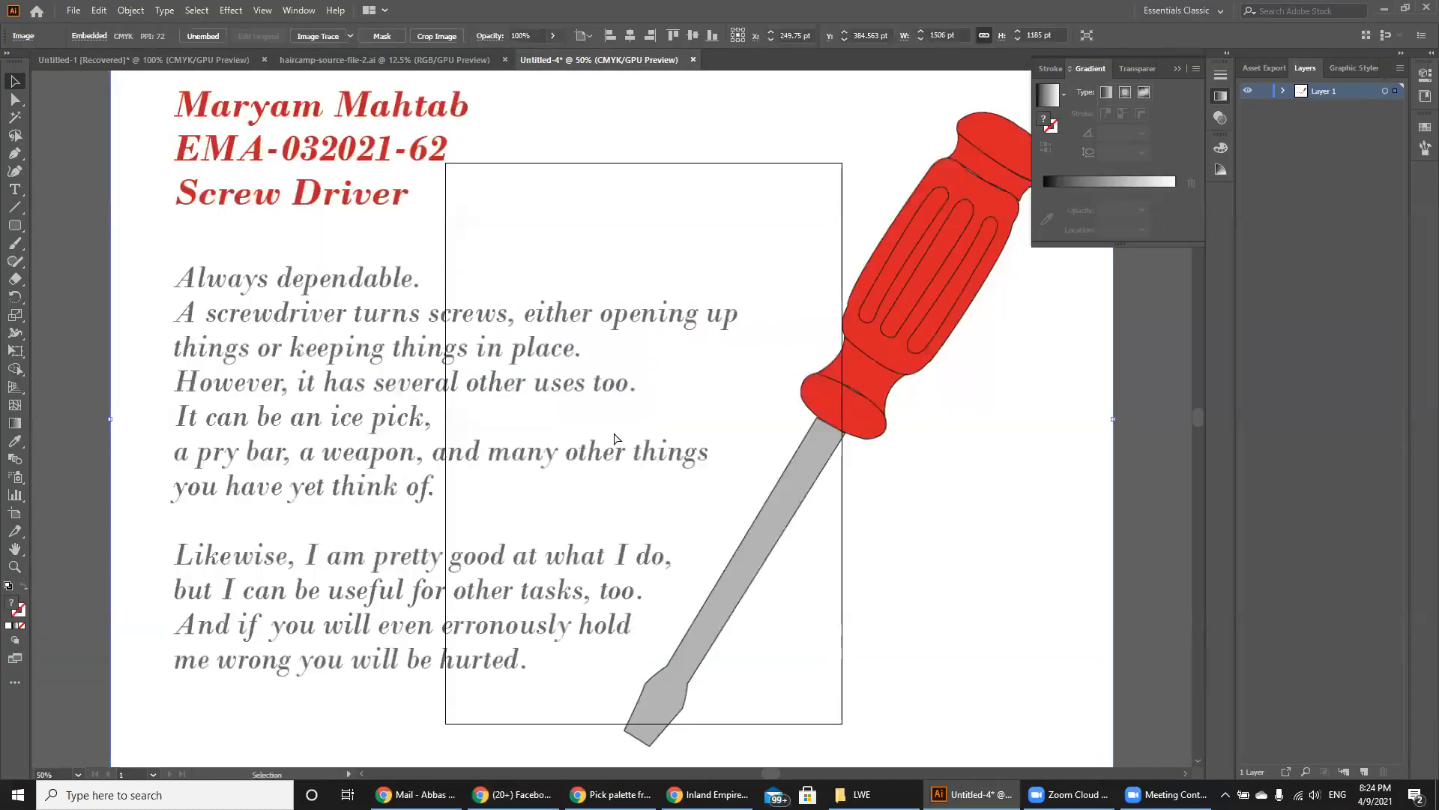
key("ctrl+minus")
key("Delete")
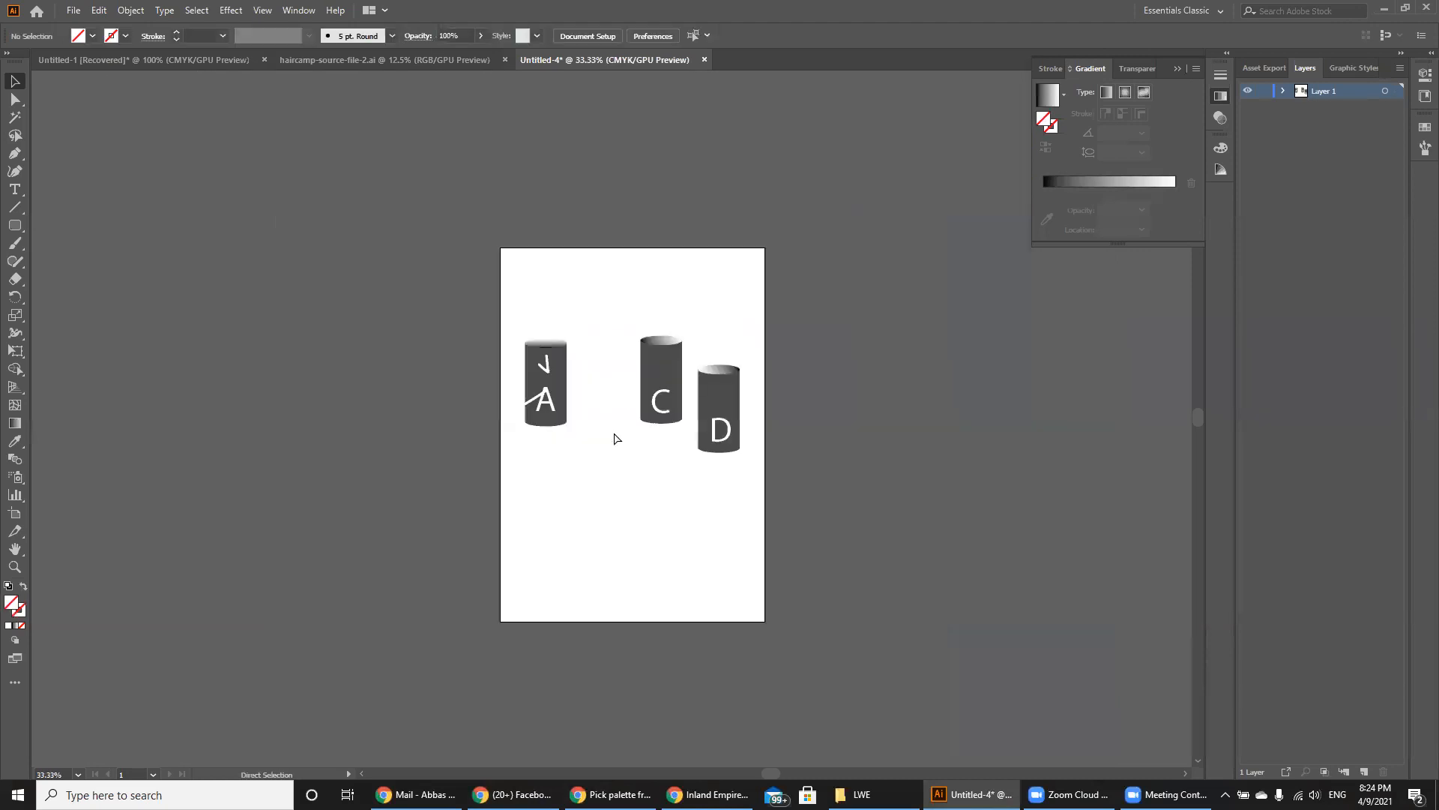
Create a new A4 portrait document and paste the copied screwdriver image into it.
key("ctrl+n")
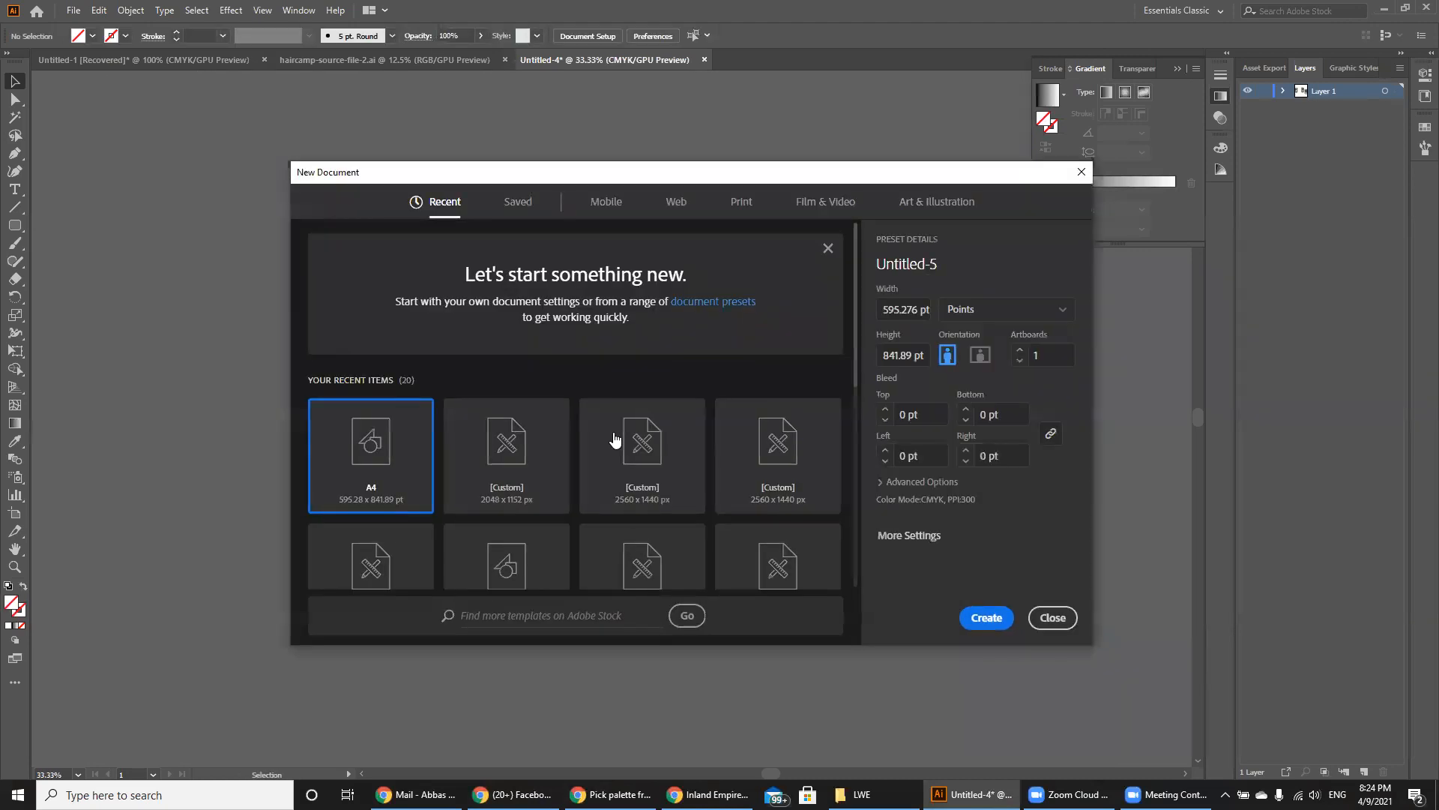
key("Return")
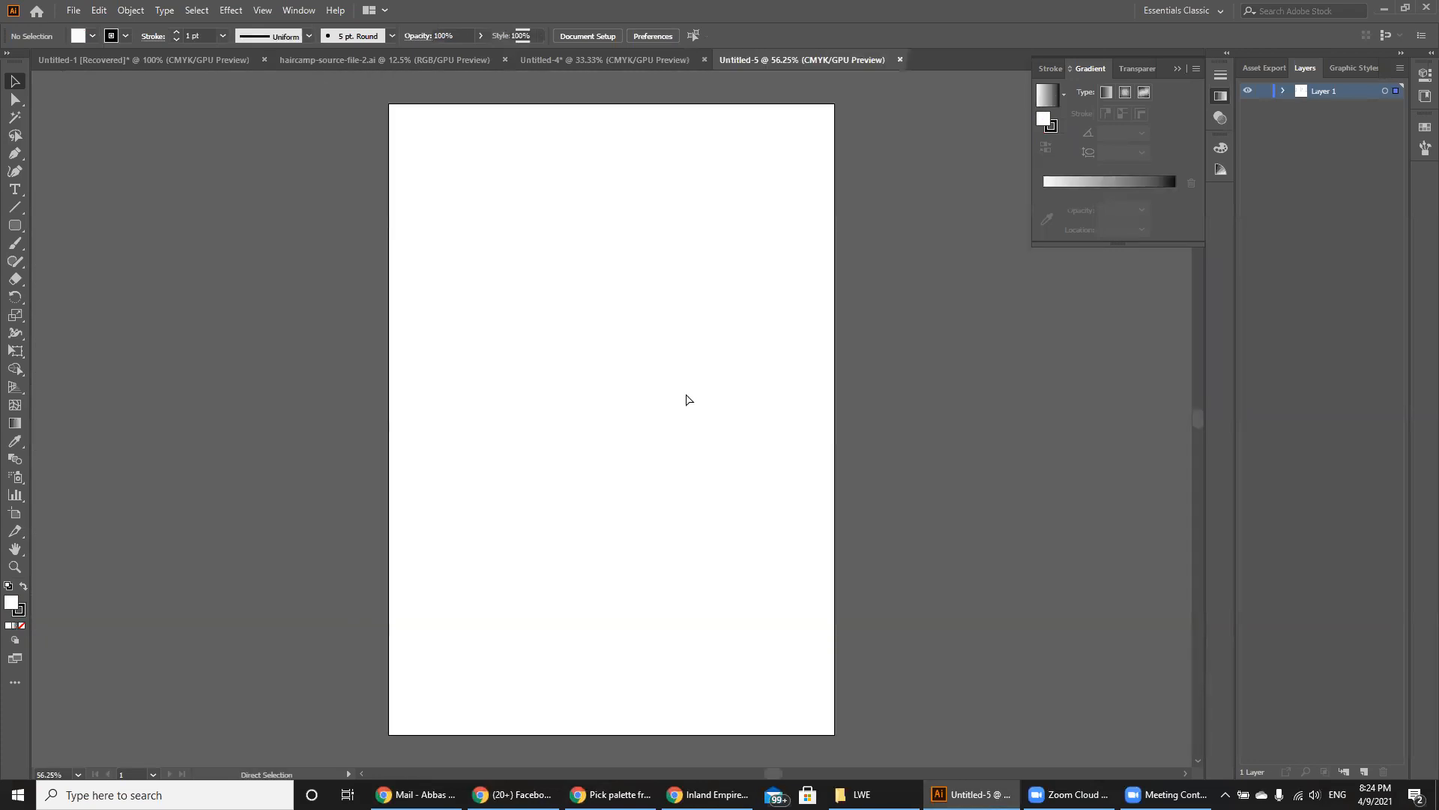
key("ctrl+v")
key("ctrl+minus")
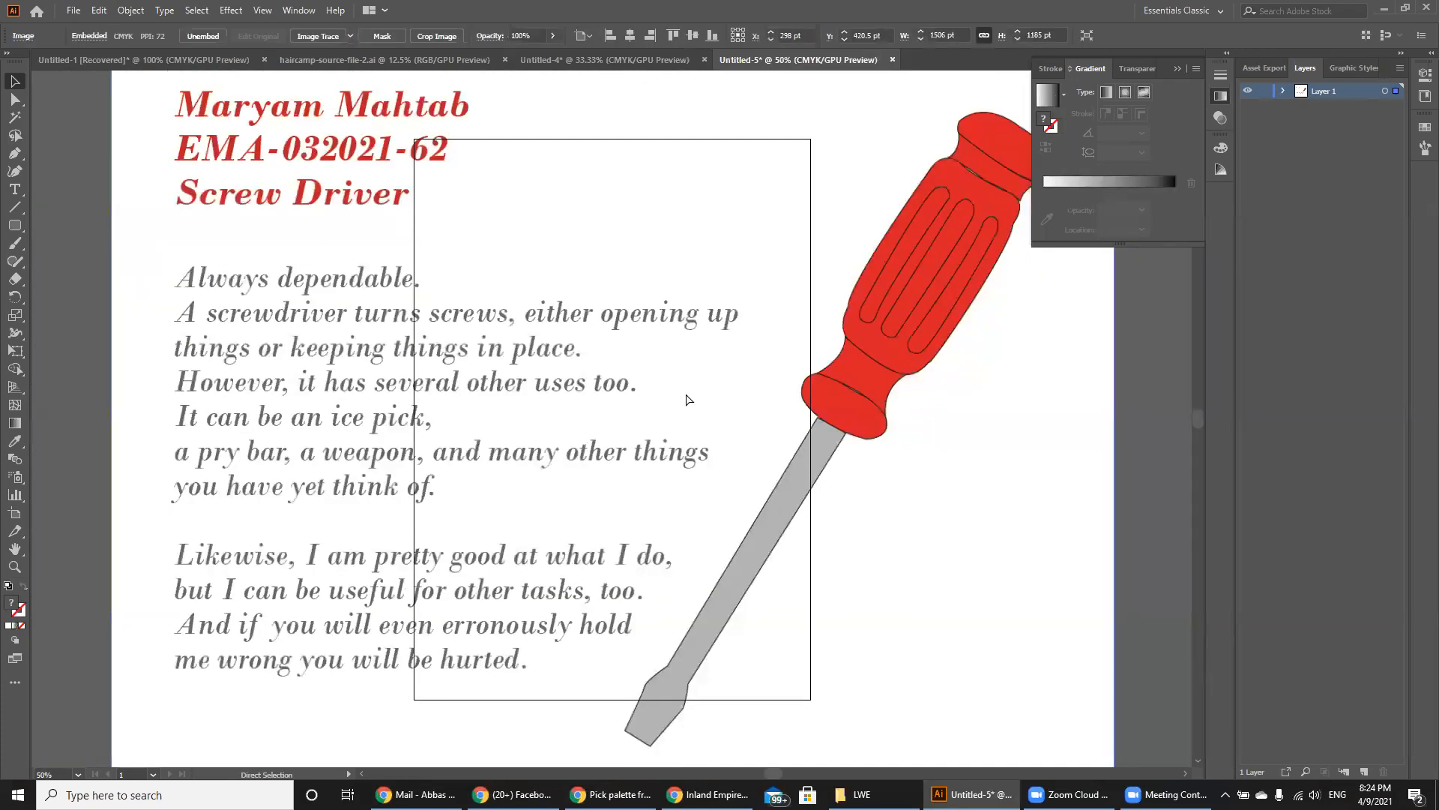
Scale the pasted screwdriver image down to about 977 by 769 pt and reposition it so the screwdriver lies on the artboard.
key("ctrl+minus")
key("ctrl+t")
left_click_drag(946, 682, 736, 500)
left_click_drag(652, 375, 649, 458)
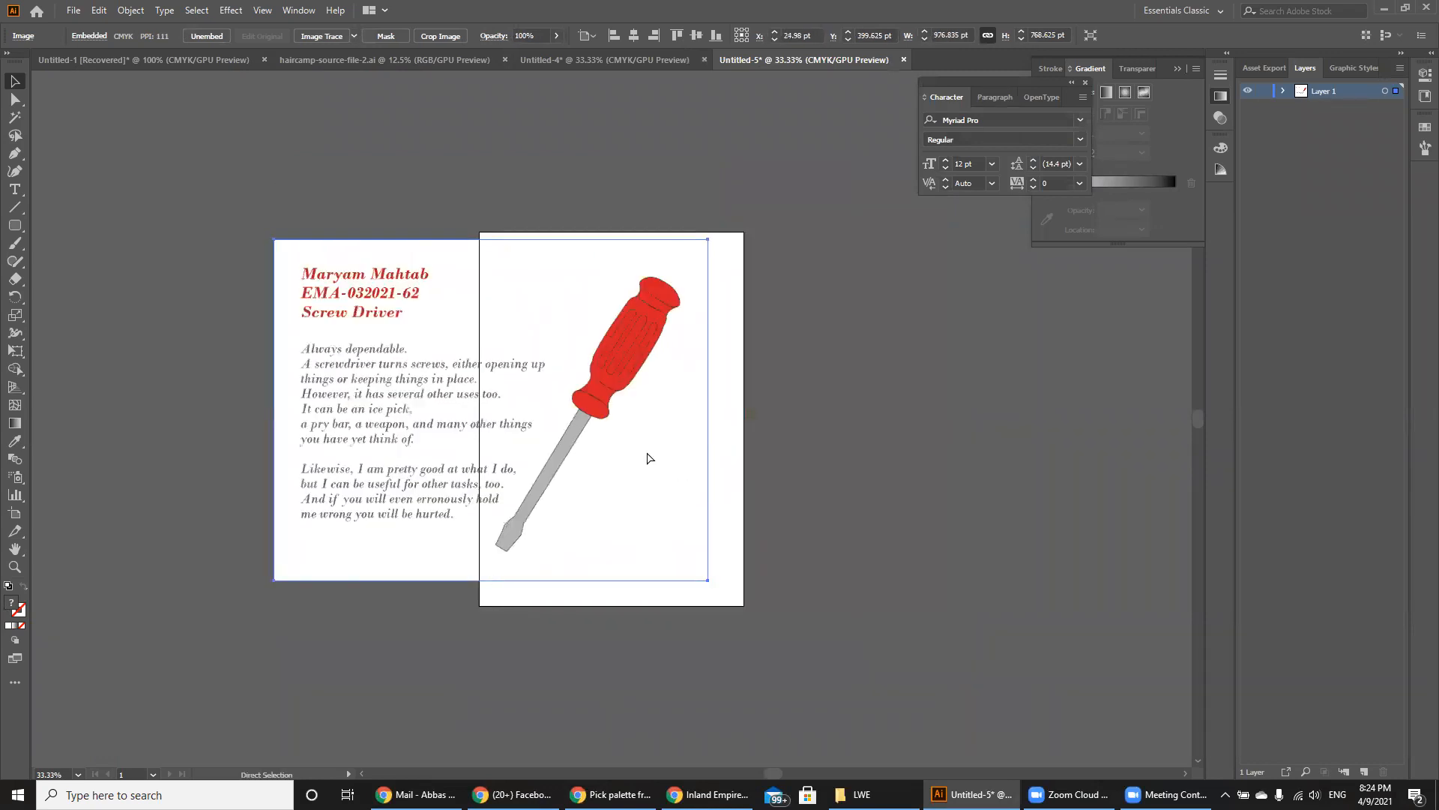
Start tracing the leftmost groove of the red handle with the Pen tool, from its lower end up and around its rounded upper end.
key("ctrl+plus")
key("ctrl+plus")
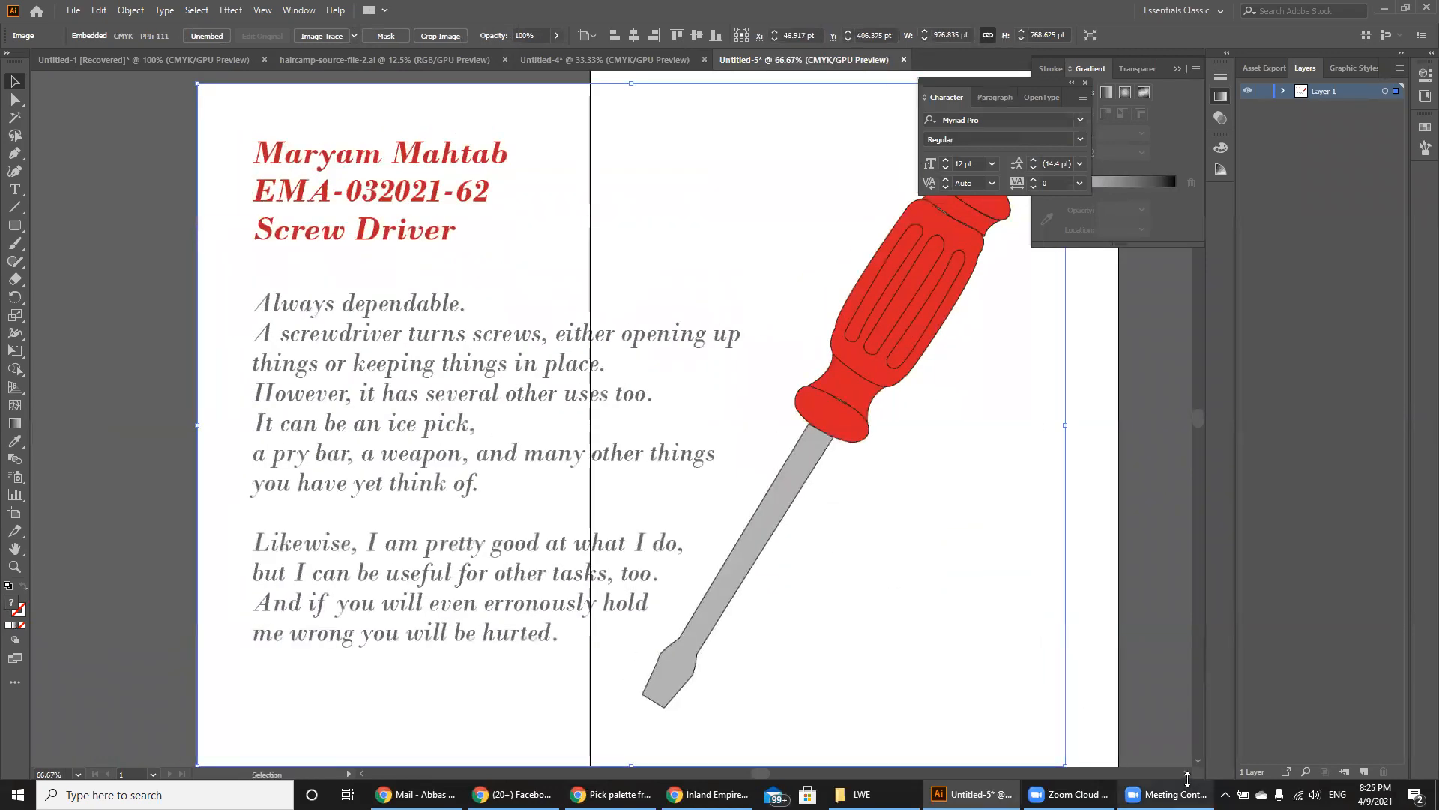
left_click(1186, 773)
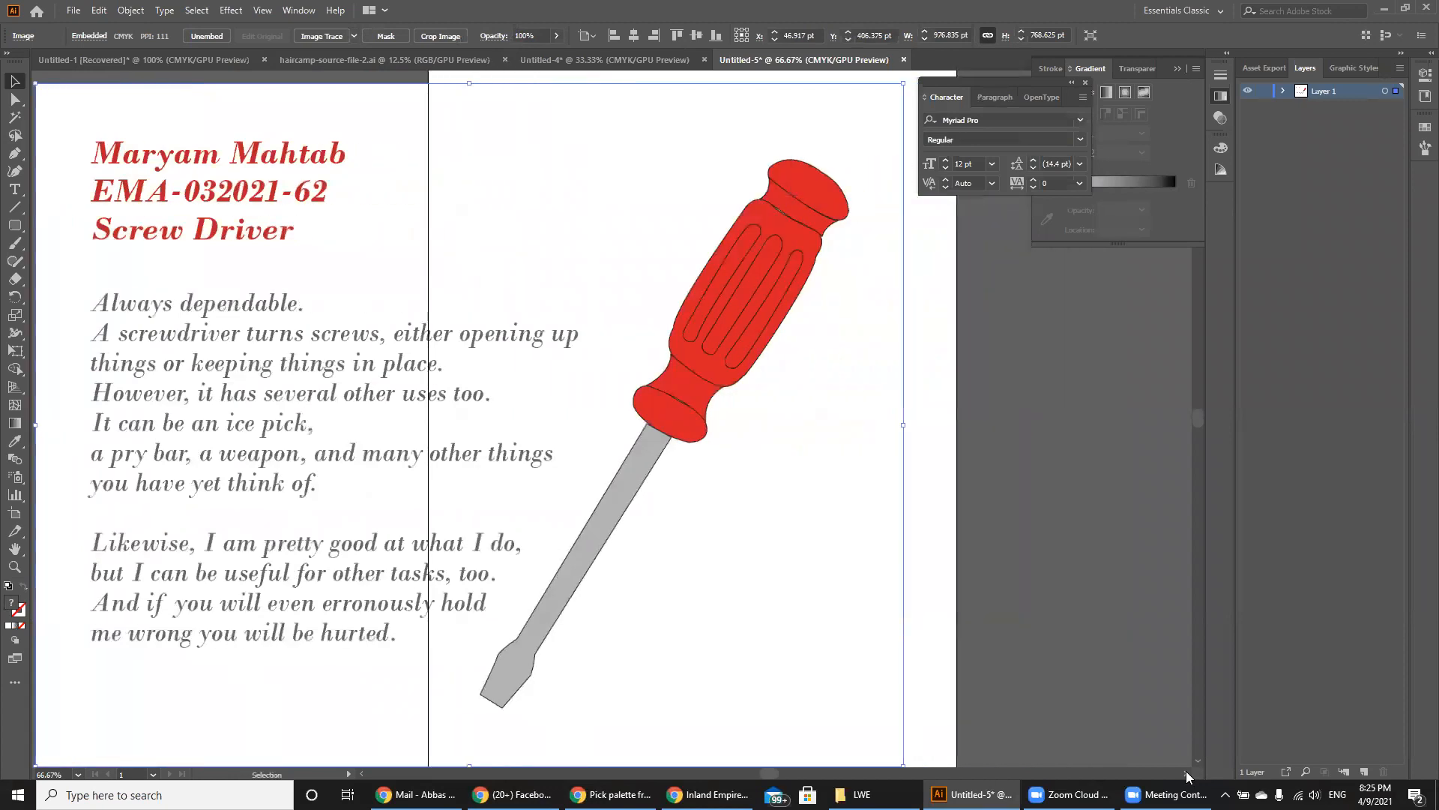
left_click(1186, 774)
key("ctrl+plus")
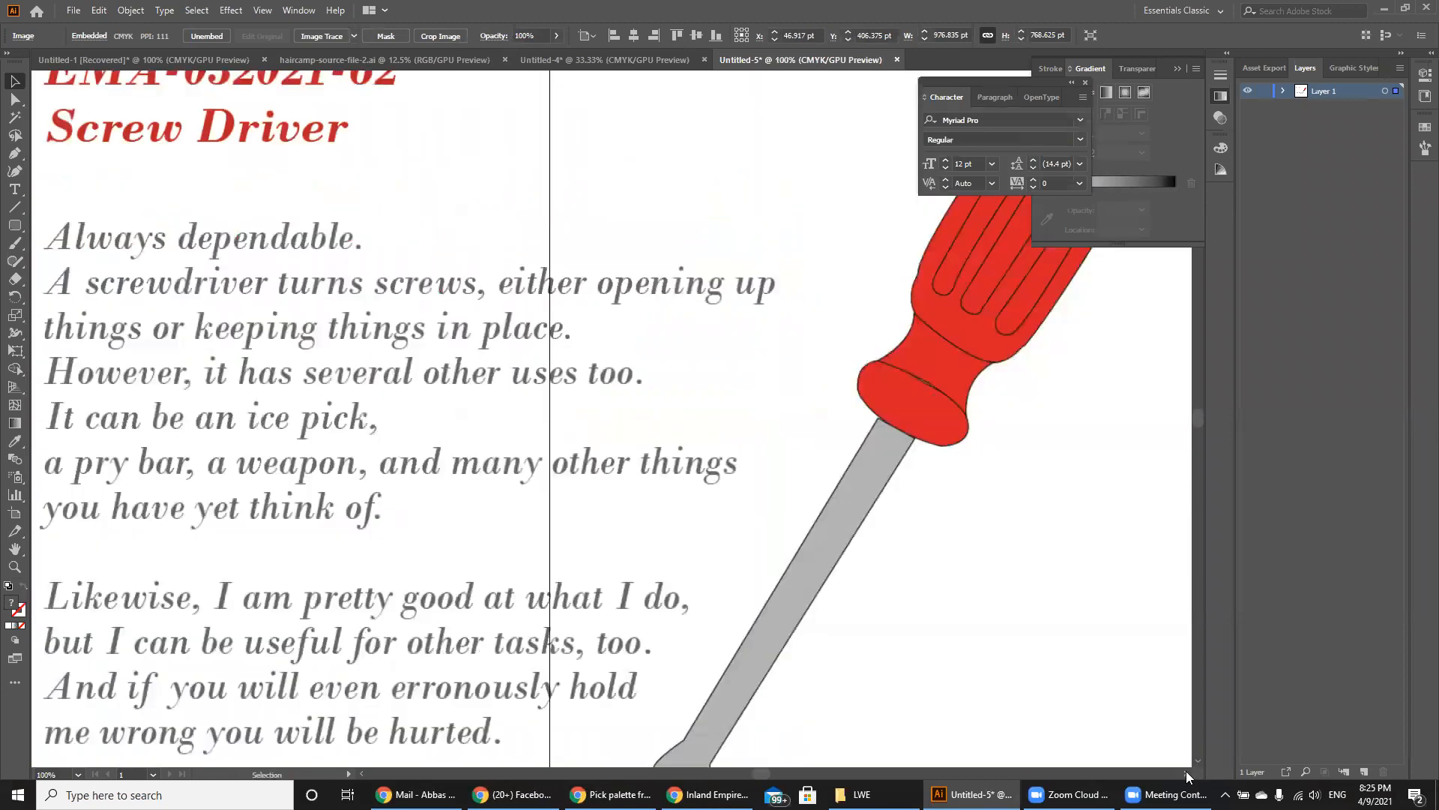
left_click(1187, 773)
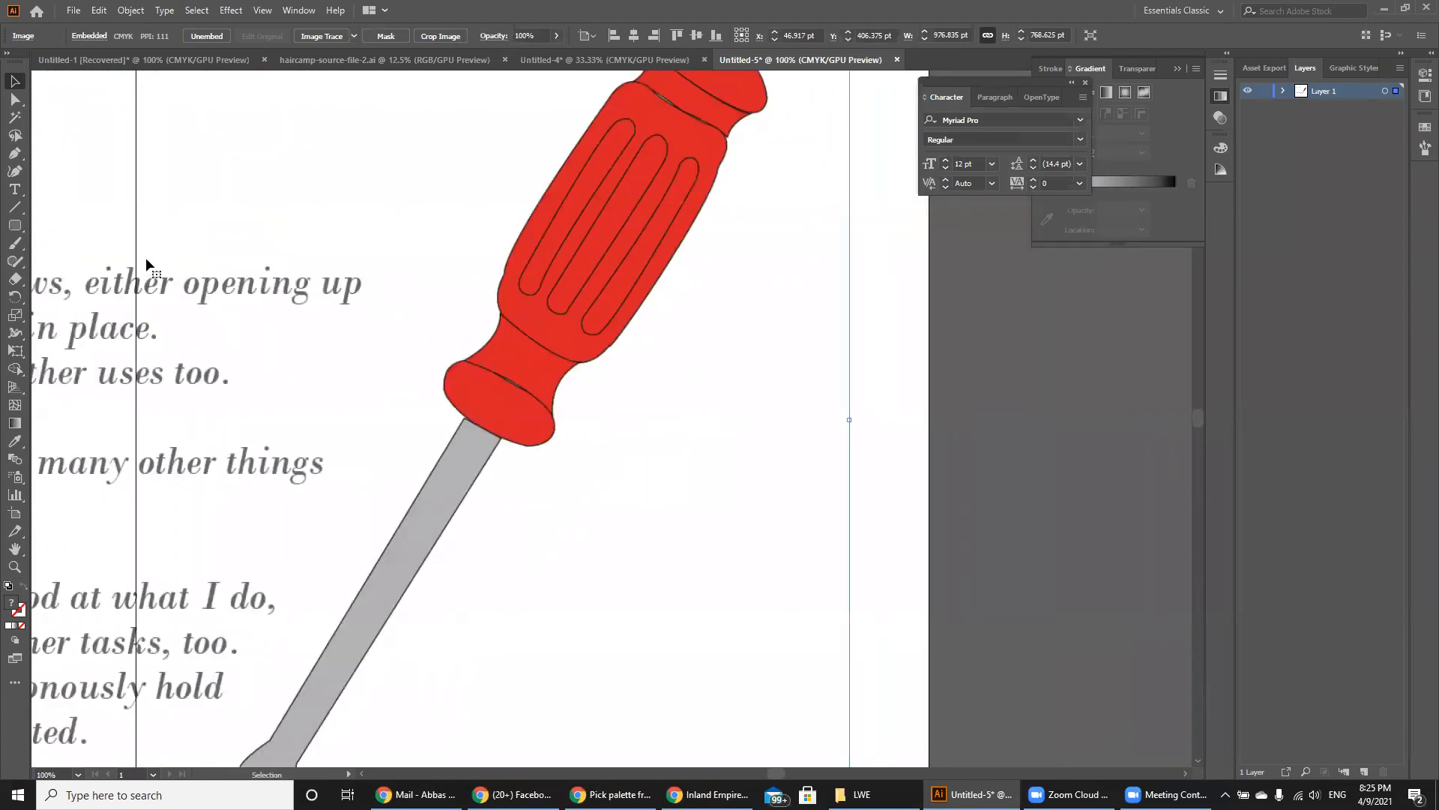
left_click(15, 153)
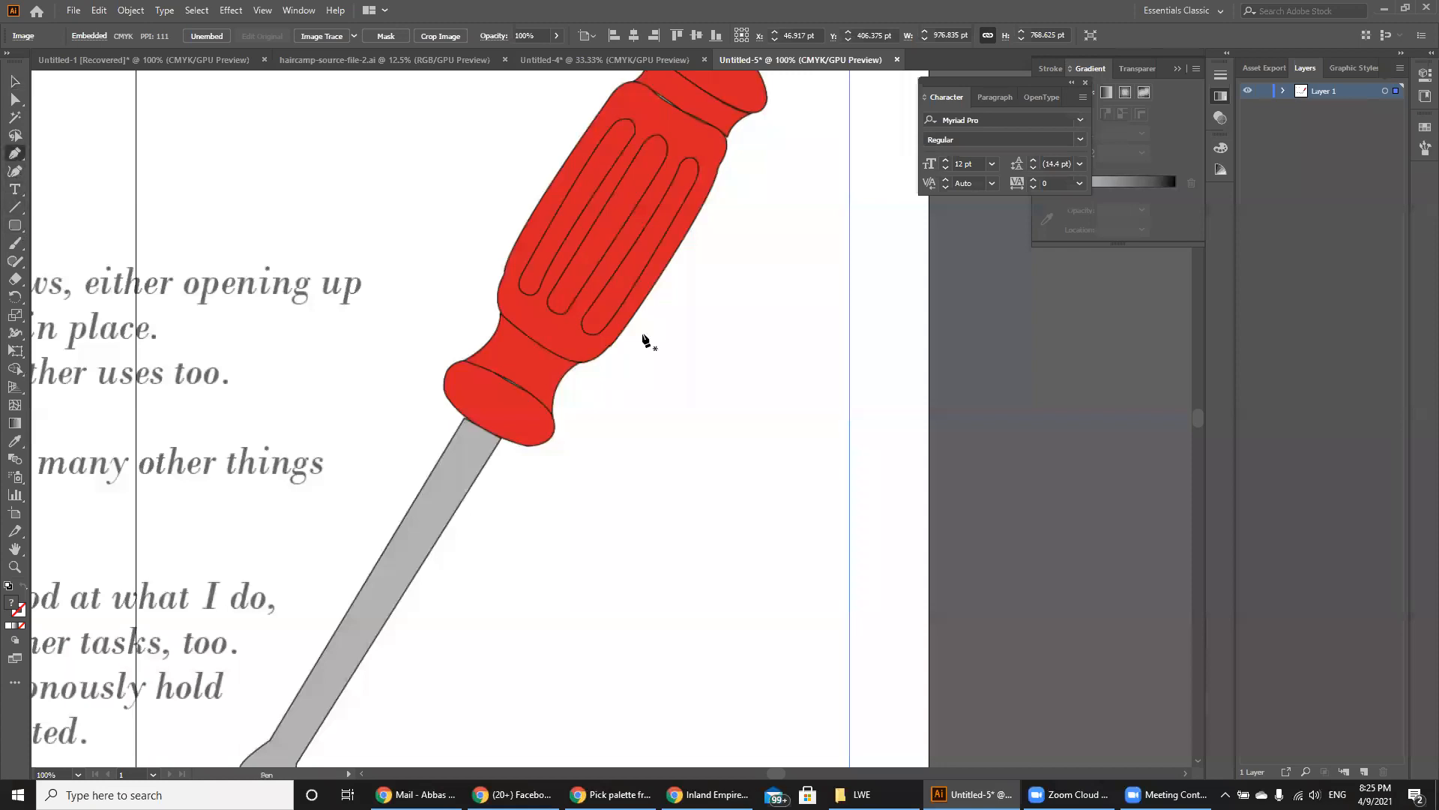
left_click(518, 279)
mouse_move(615, 122)
left_mouse_down()
mouse_move(633, 132)
mouse_move(635, 118)
mouse_move(636, 136)
left_mouse_up()
left_click(615, 121)
left_click(633, 125)
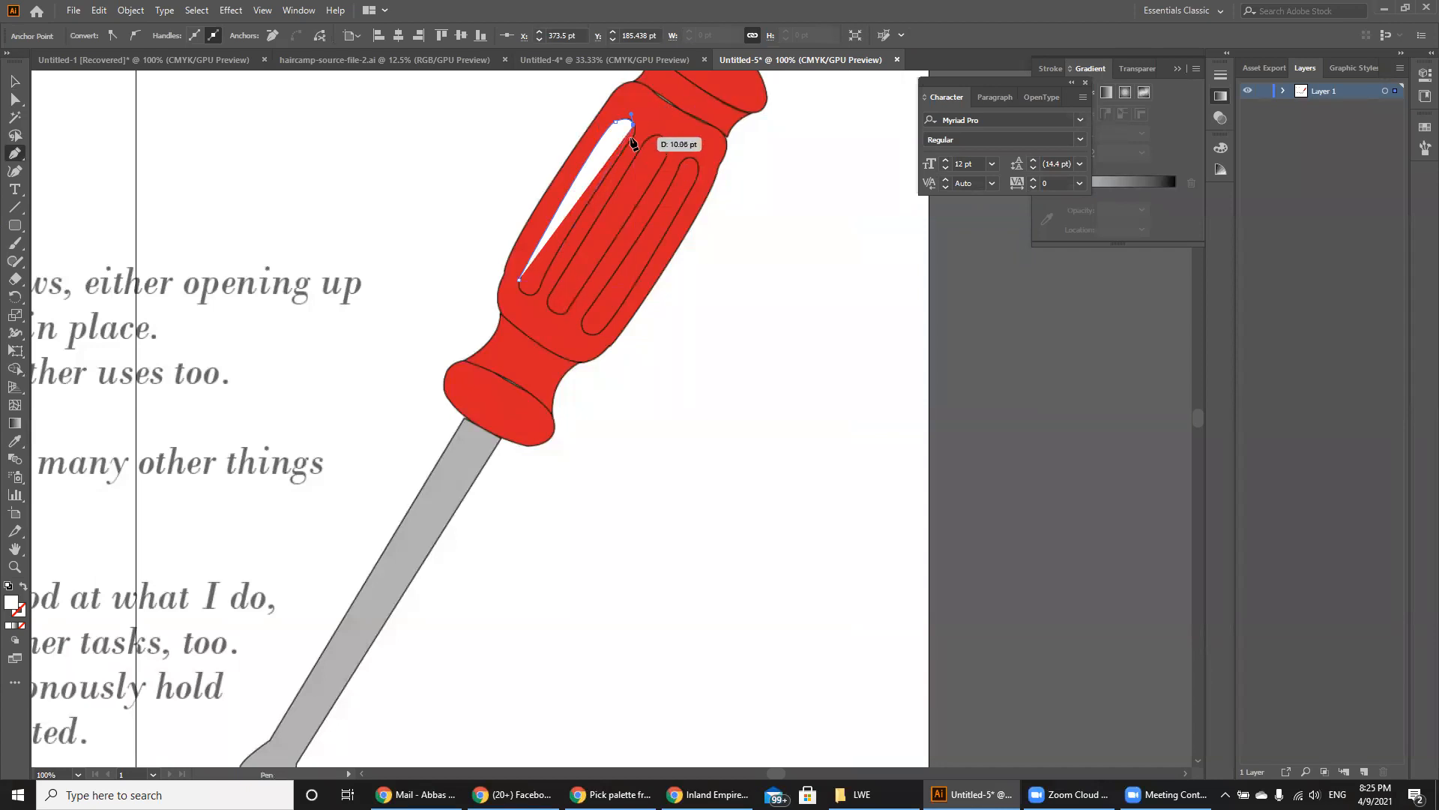
left_click(631, 144)
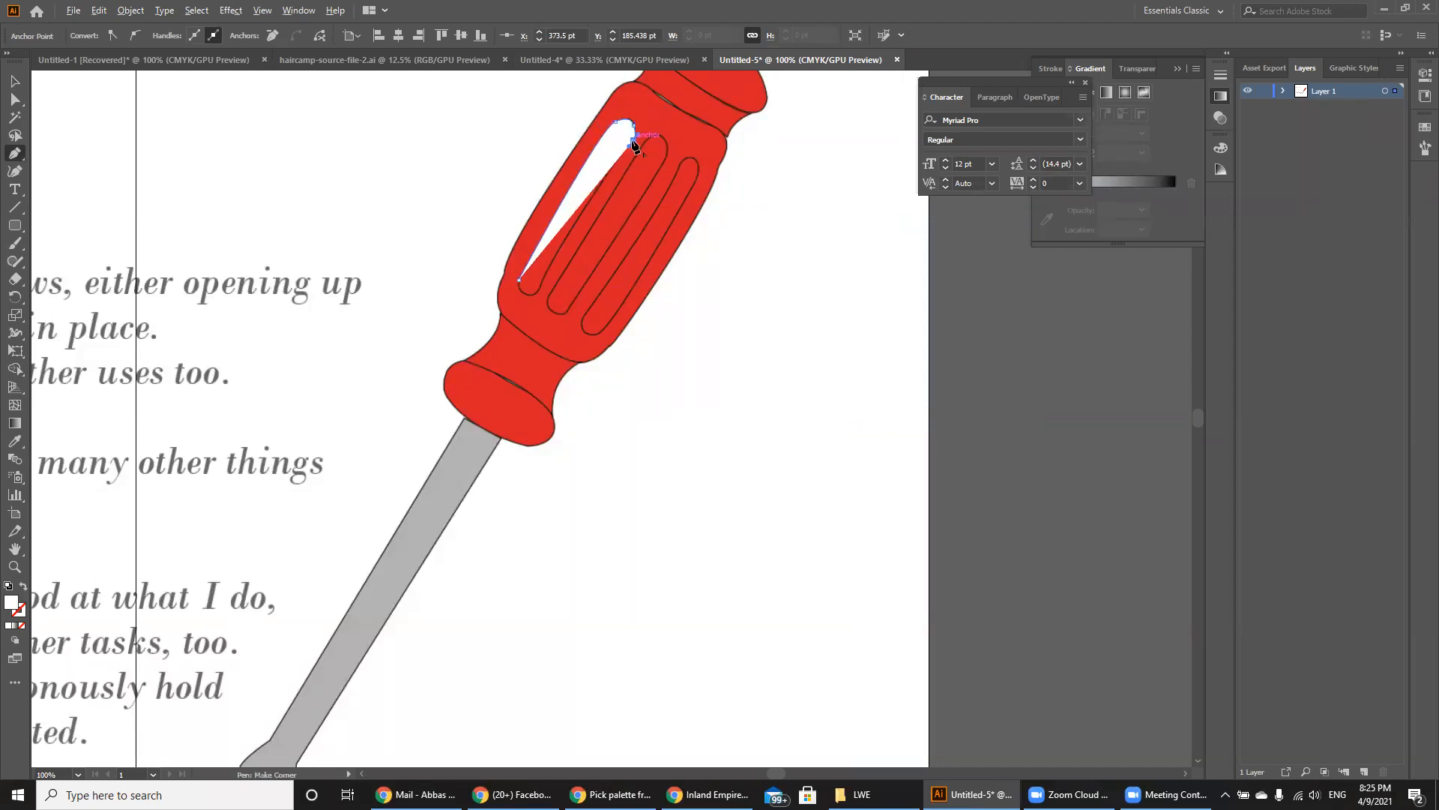
Continue the leftmost groove's outline down its other edge, redraw the rounded lower end and close the white shape.
left_click(543, 280)
left_click_drag(543, 285, 535, 315)
left_click(543, 282)
left_click(529, 298)
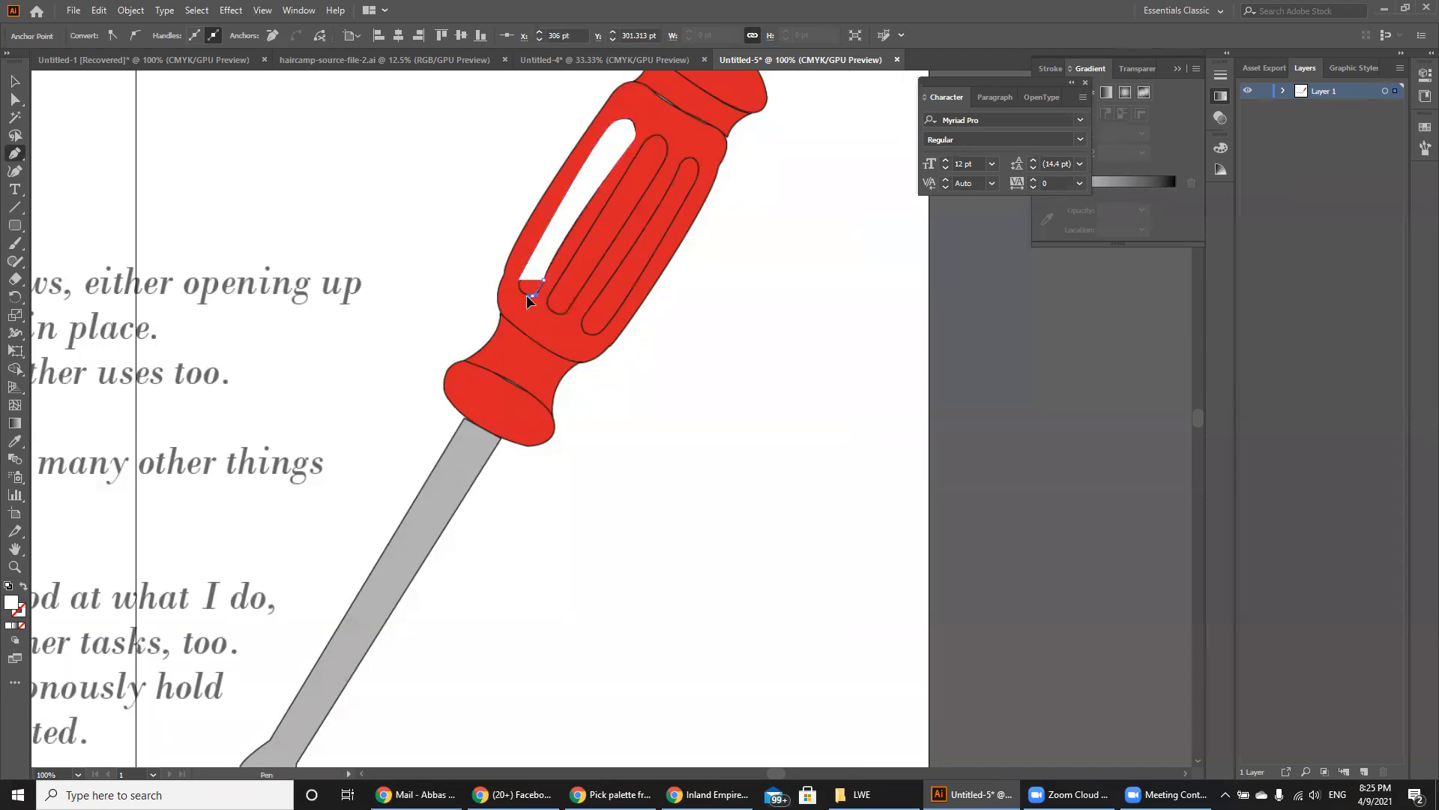
left_click(520, 281)
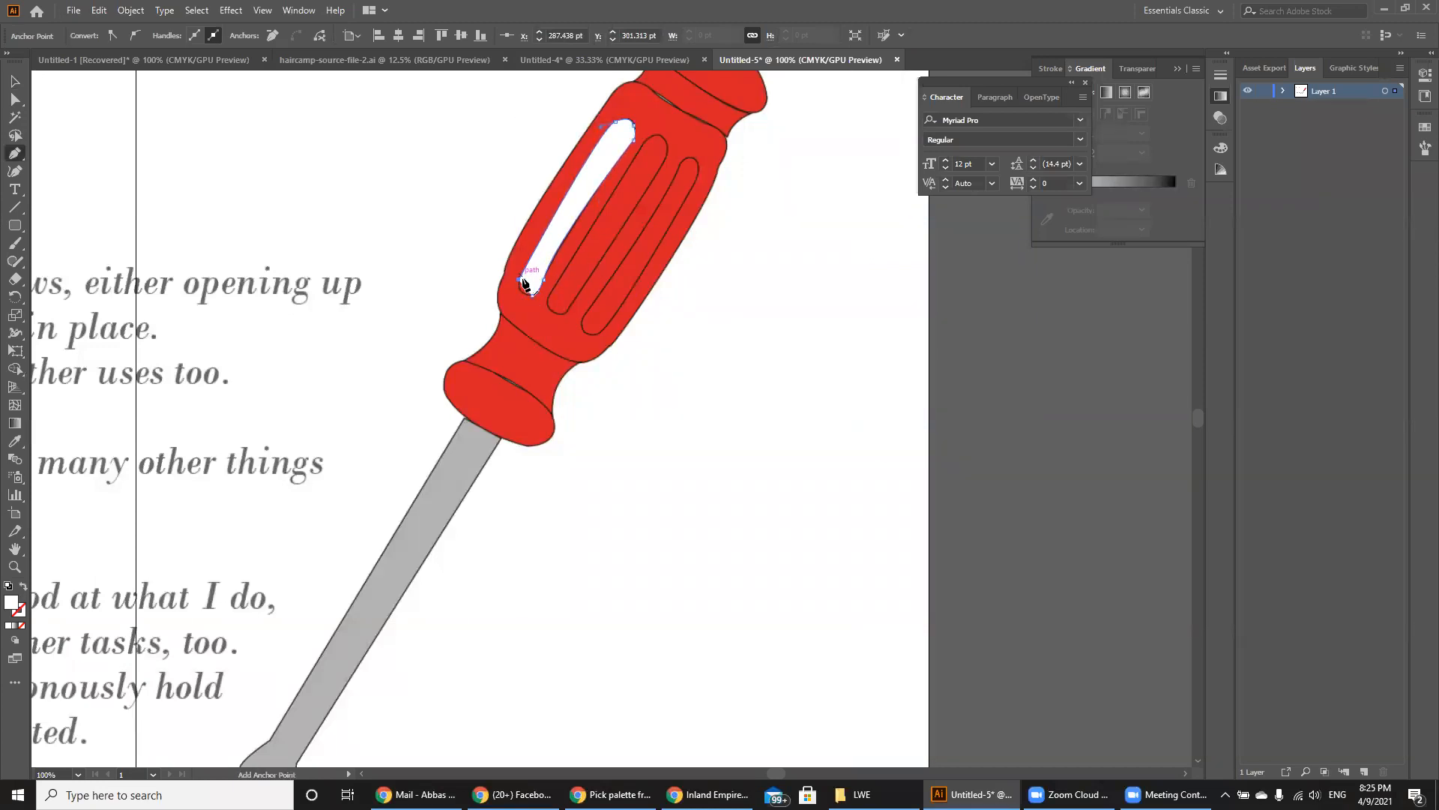
key("ctrl+z")
key("ctrl+z")
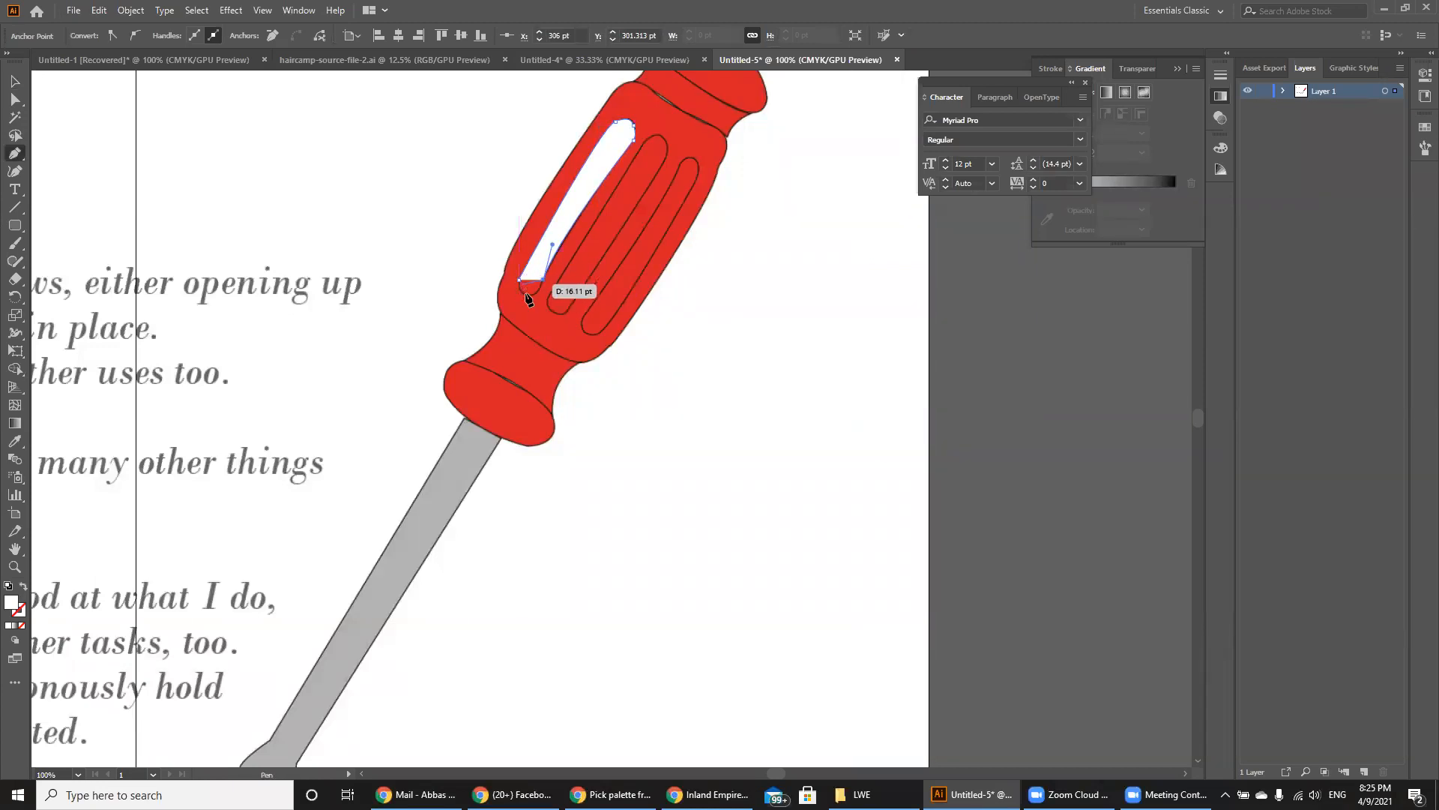
left_click_drag(526, 294, 515, 291)
left_click(527, 294)
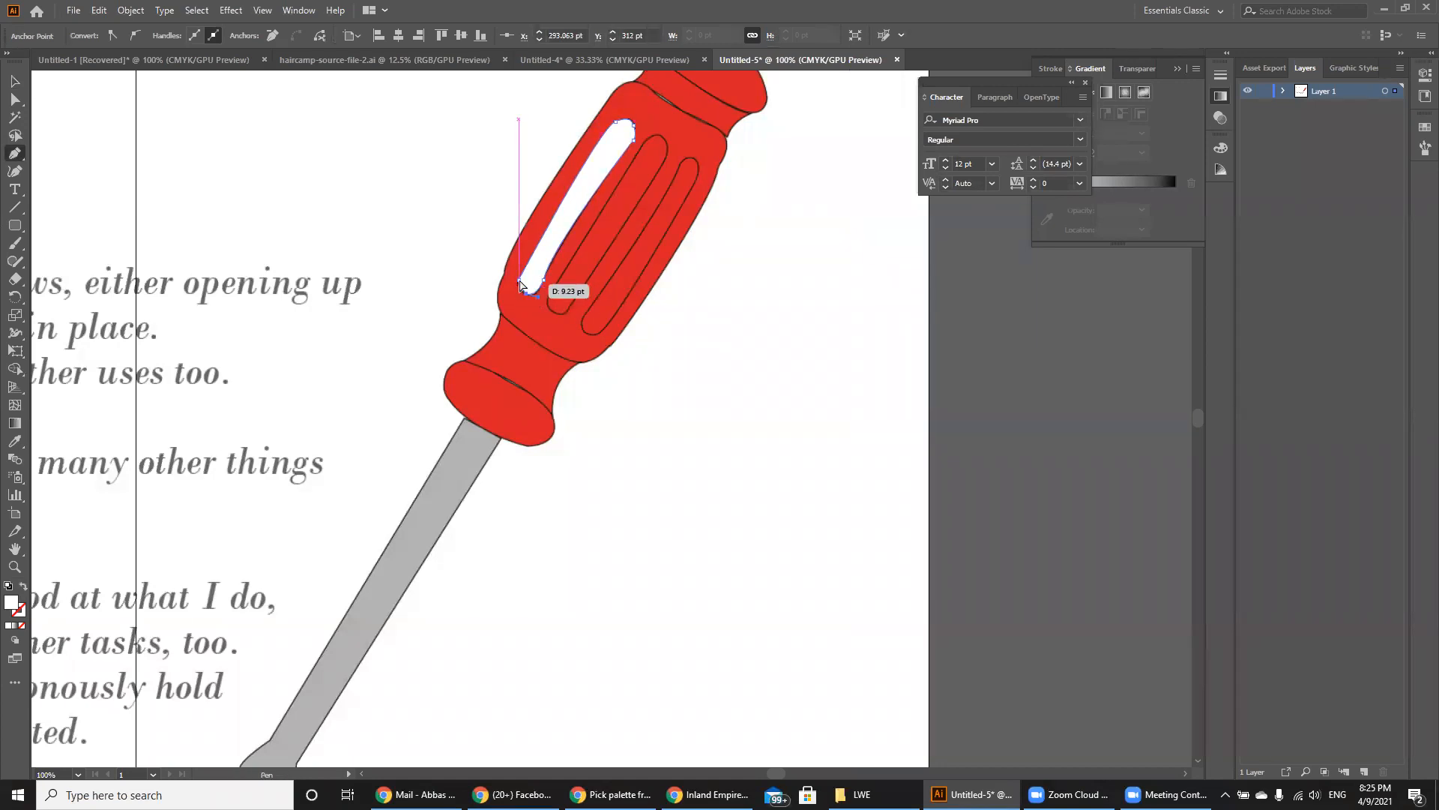
left_click(521, 285)
Trace the middle groove of the screwdriver handle with the Pen tool as a closed white shape with rounded ends.
key("ctrl+plus")
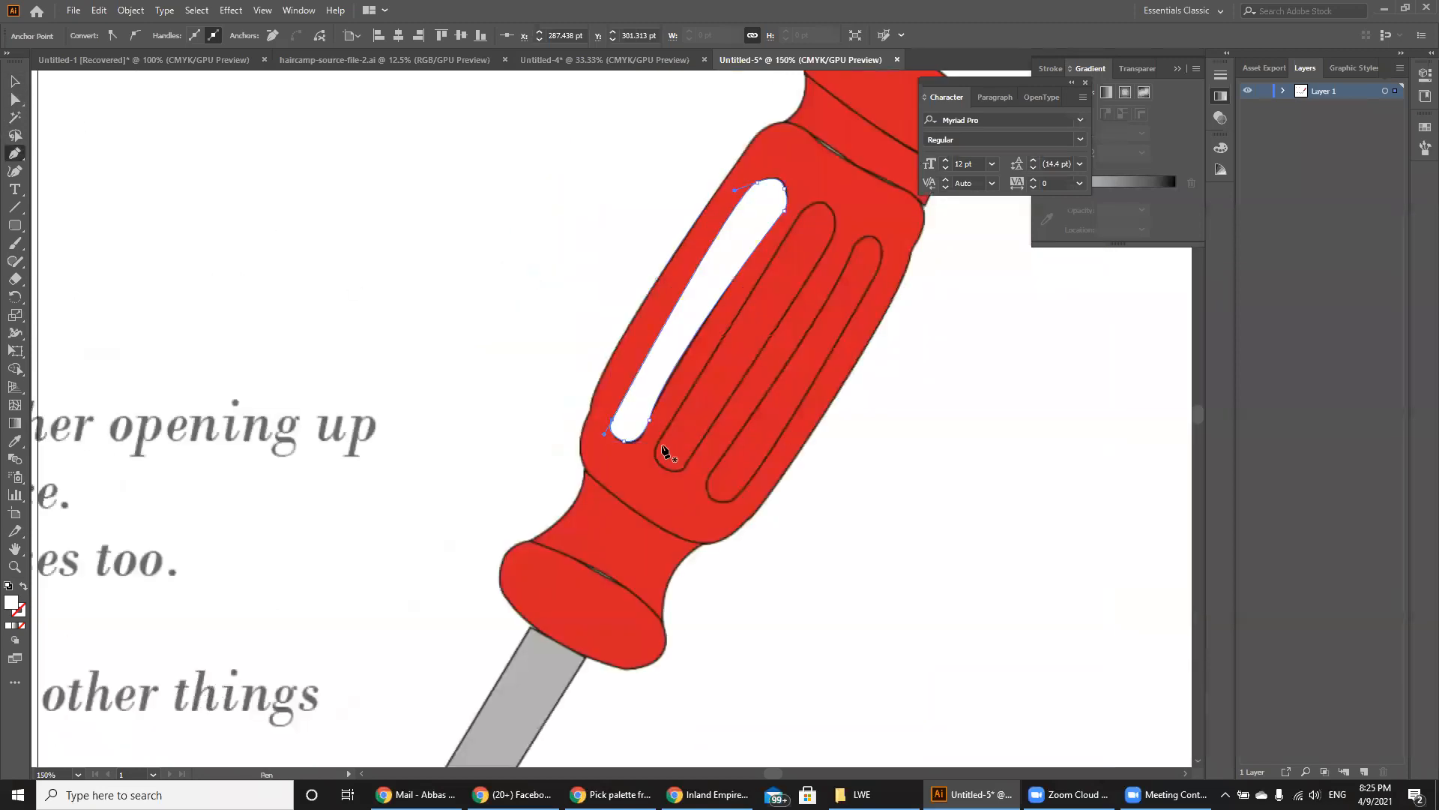
left_click(658, 442)
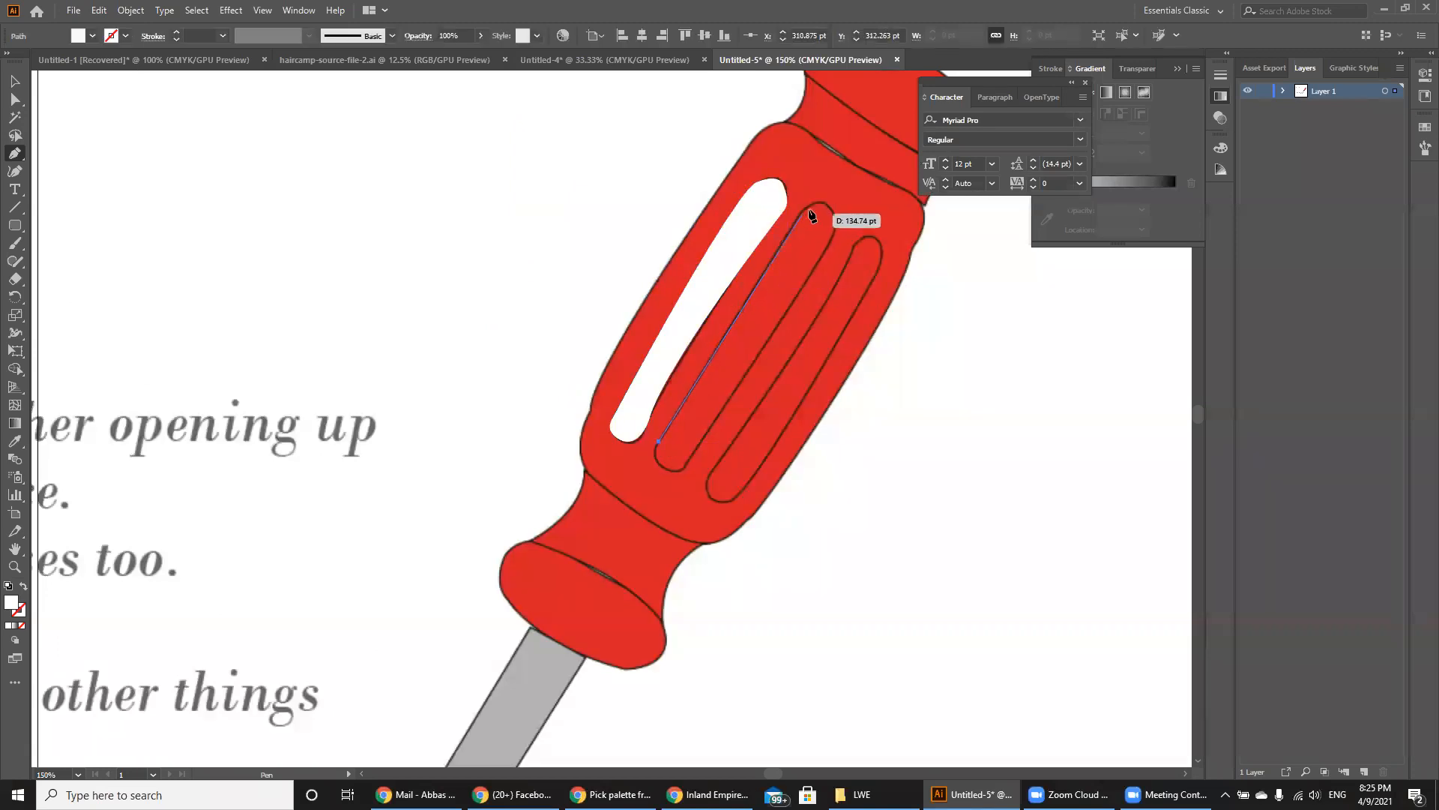
left_click(804, 208)
left_click_drag(835, 235, 827, 274)
left_click(834, 234)
left_click(701, 441)
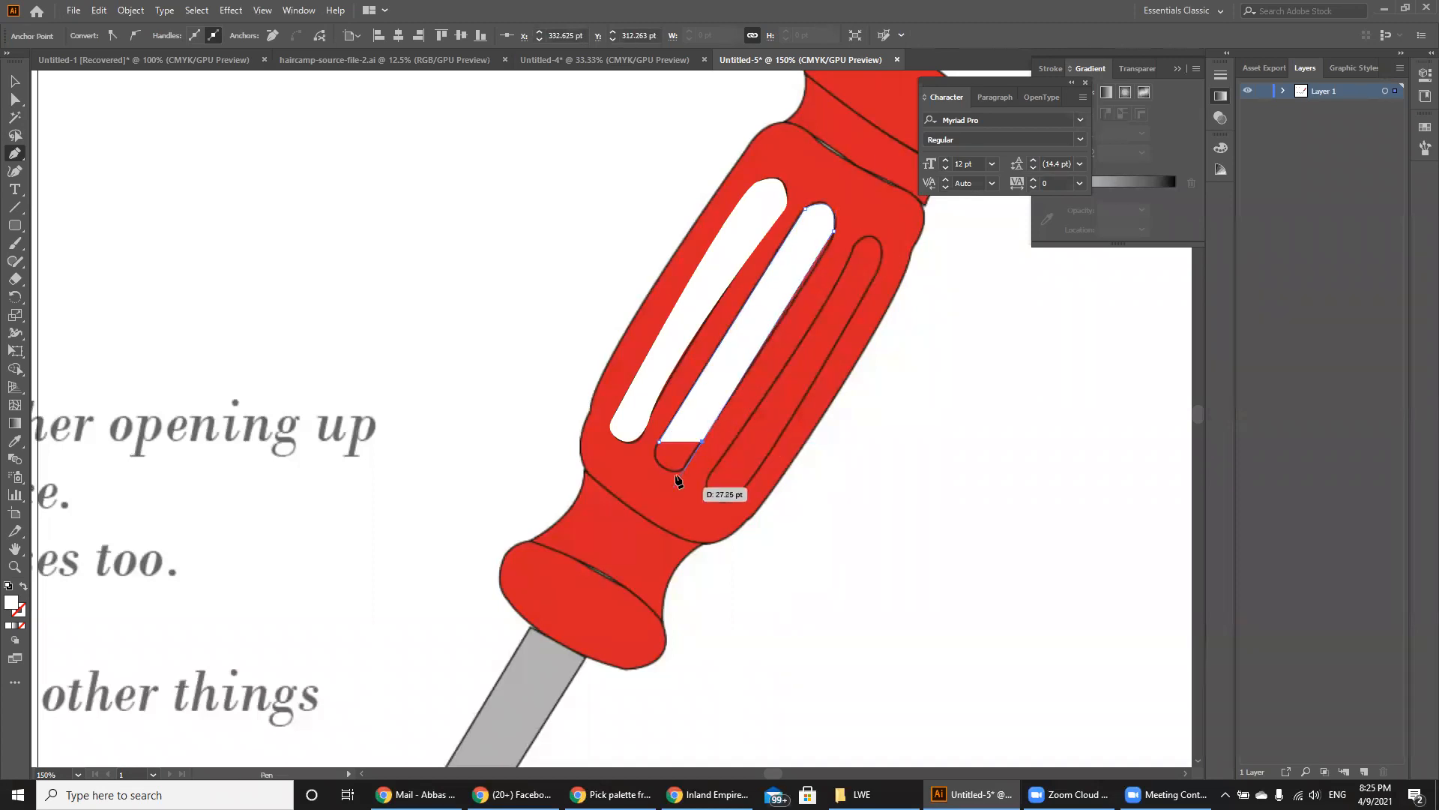
left_click(674, 470)
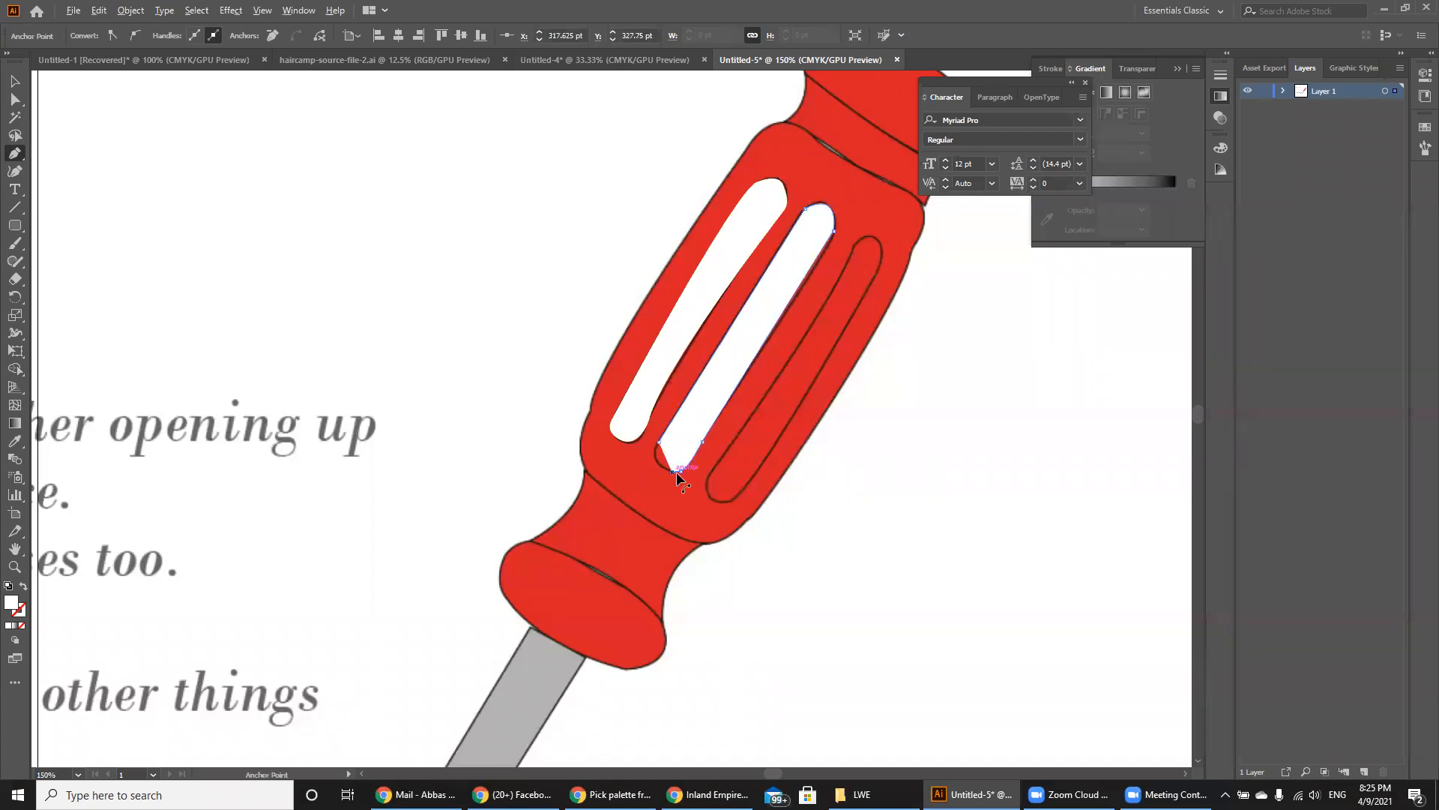
left_click_drag(659, 442, 675, 427)
key("ctrl")
Trace the rightmost groove of the screwdriver handle with the Pen tool as a closed white shape with rounded ends.
left_click(717, 464)
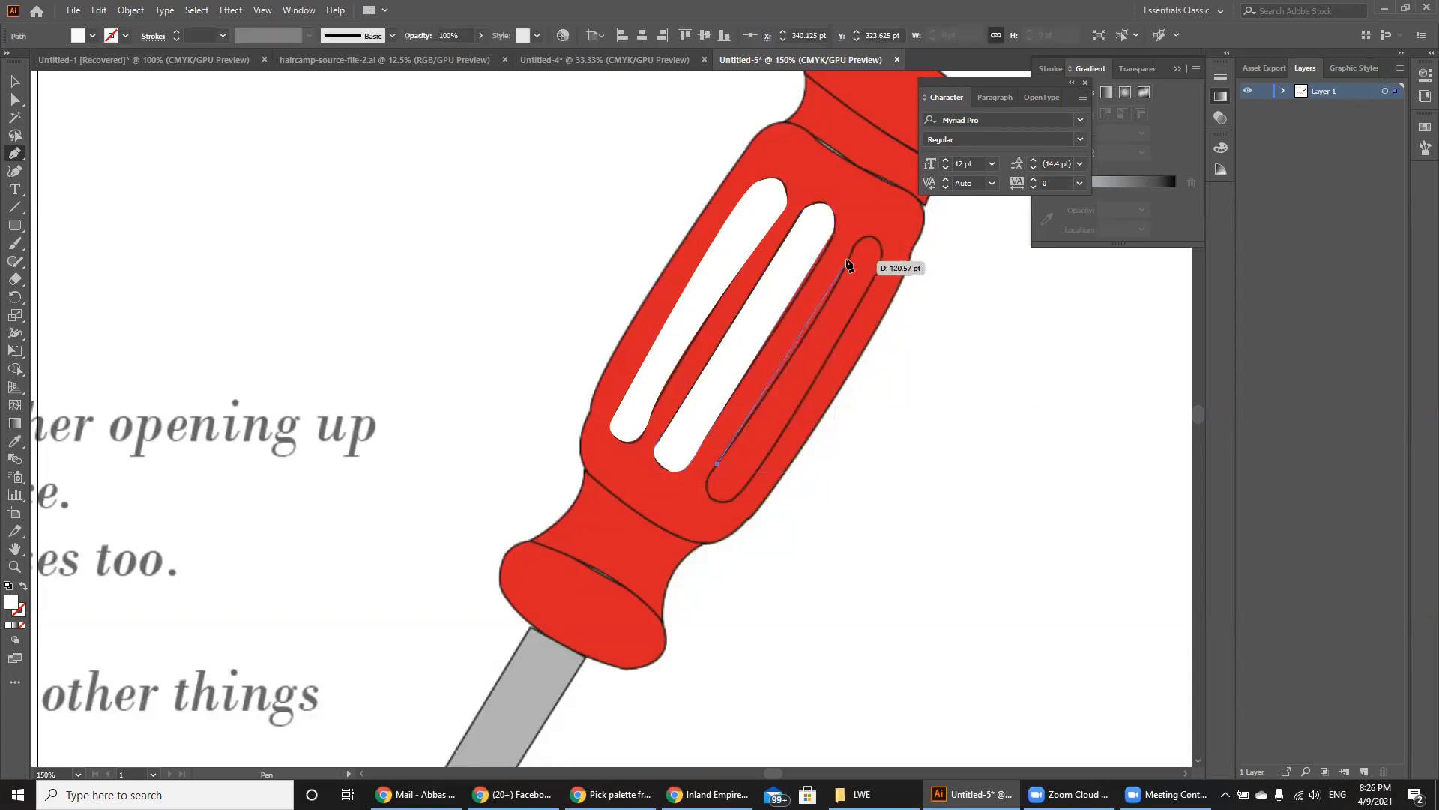
key("ctrl")
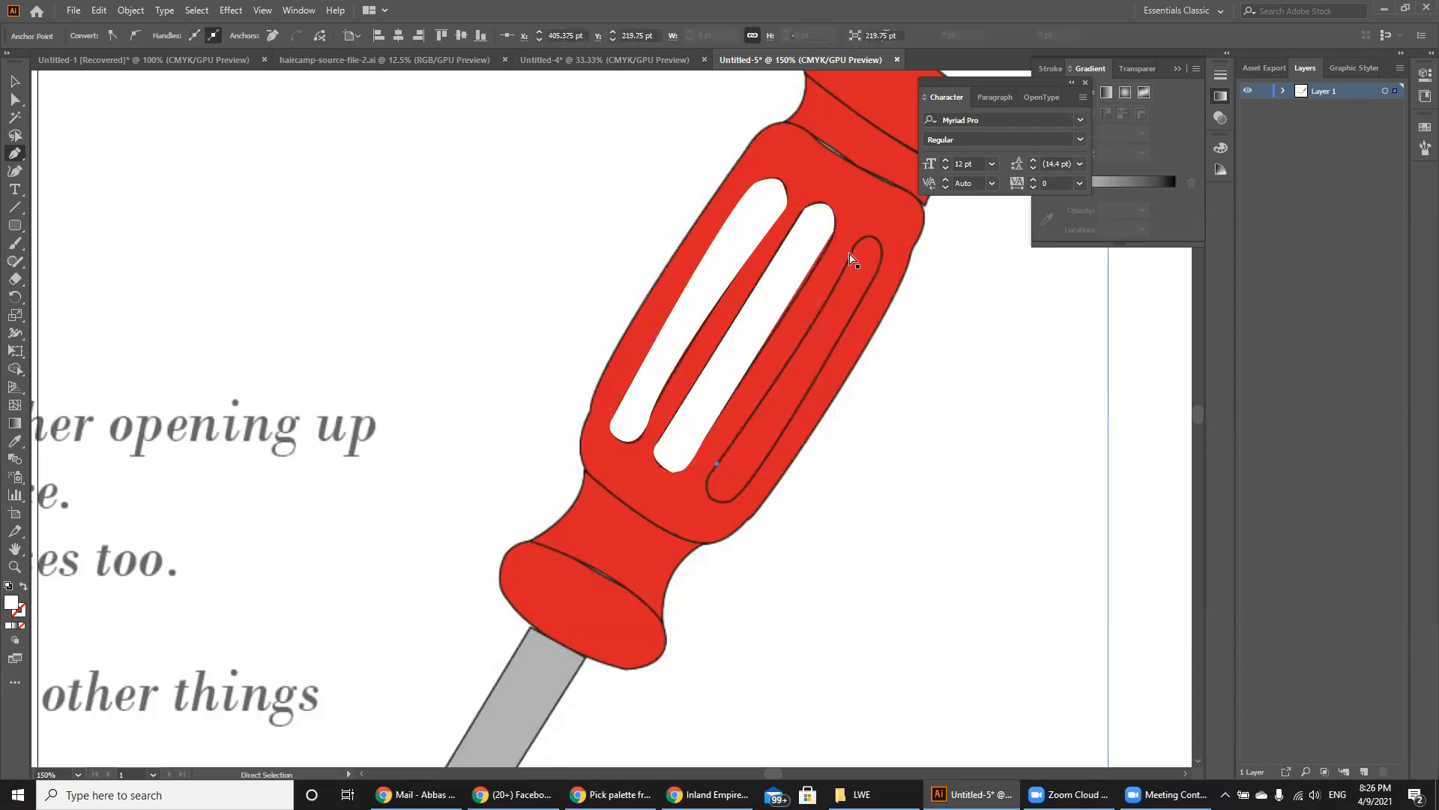
left_click(852, 248)
left_click(854, 250)
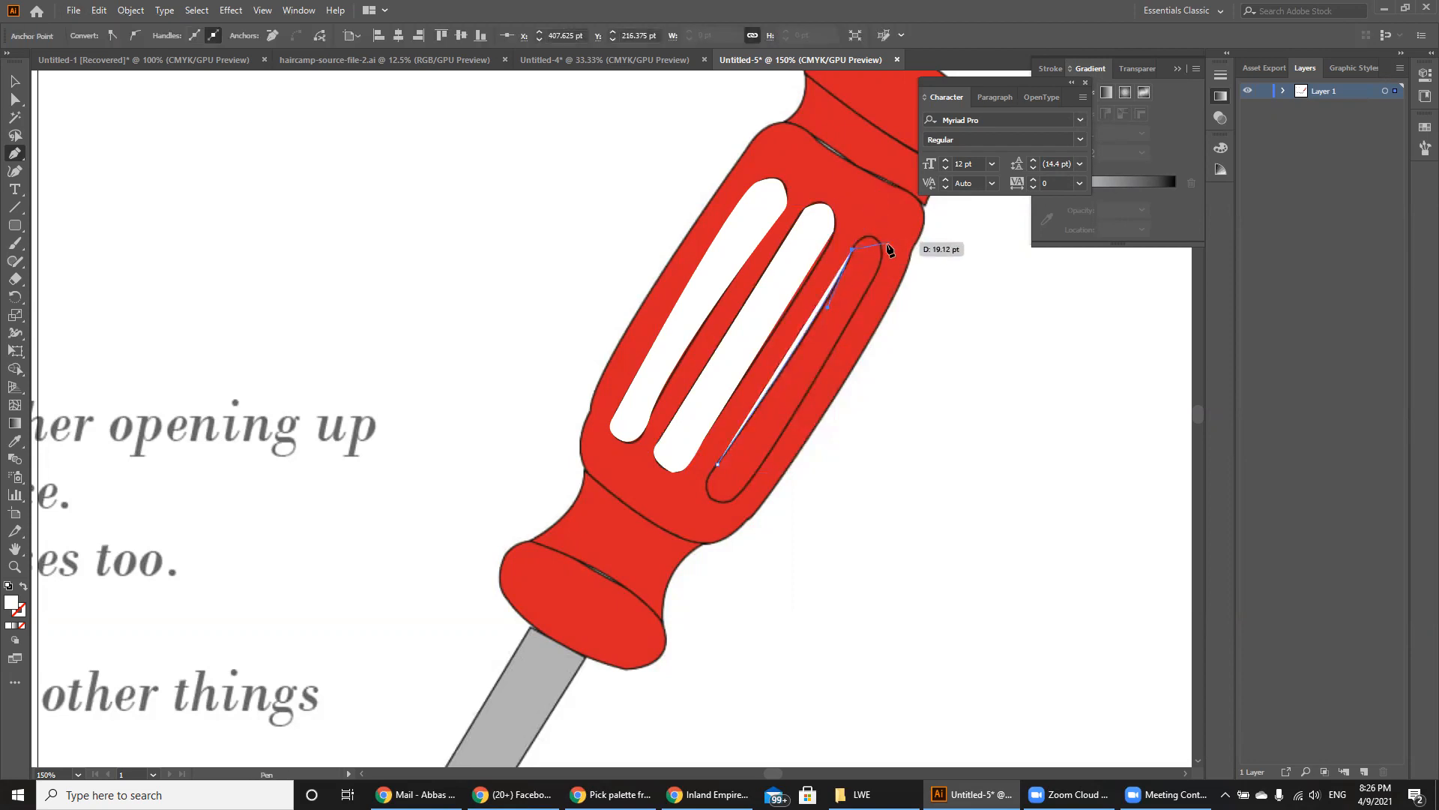
left_click_drag(883, 250, 895, 283)
left_click(884, 255)
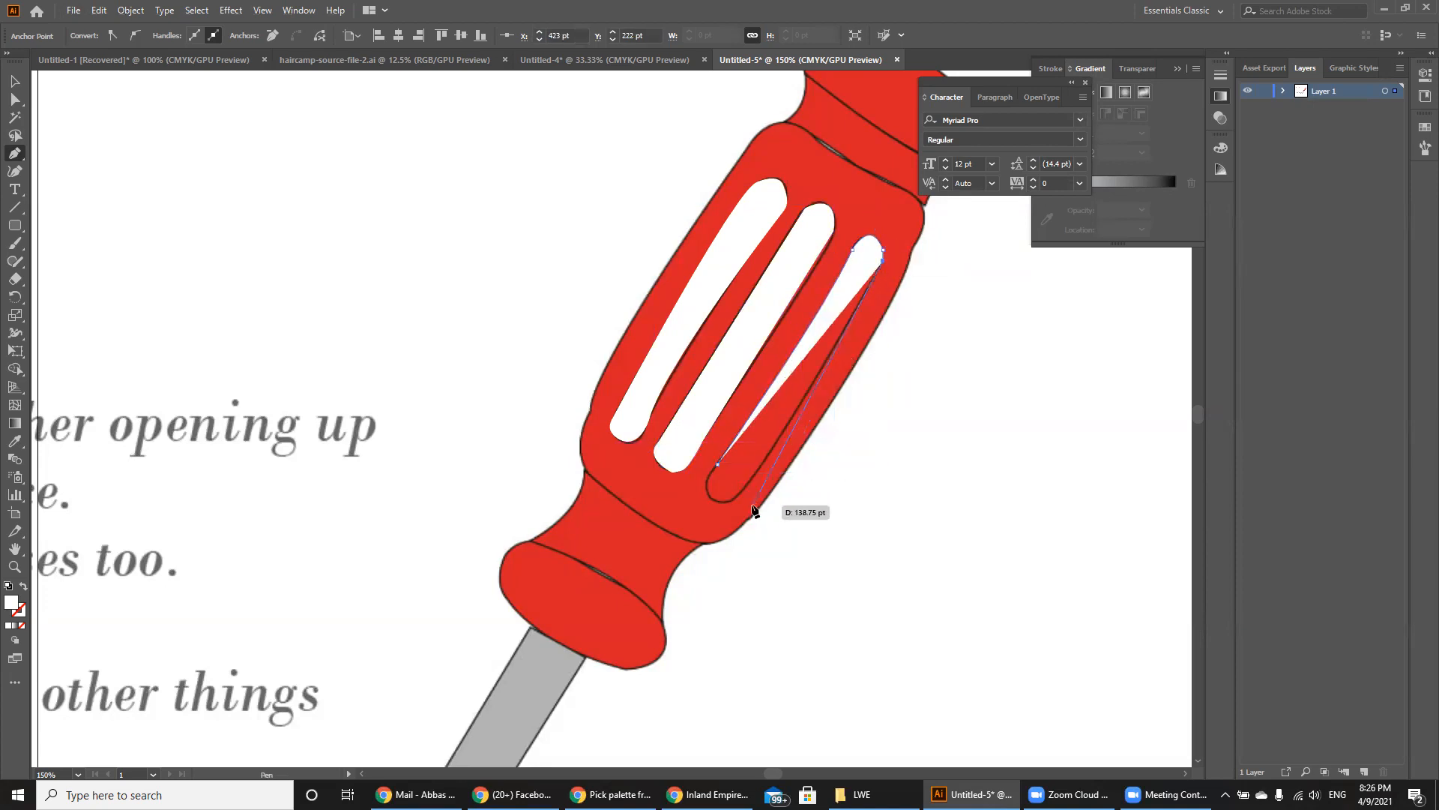
left_click_drag(744, 489, 693, 550)
left_click(745, 488)
left_click_drag(706, 492, 687, 476)
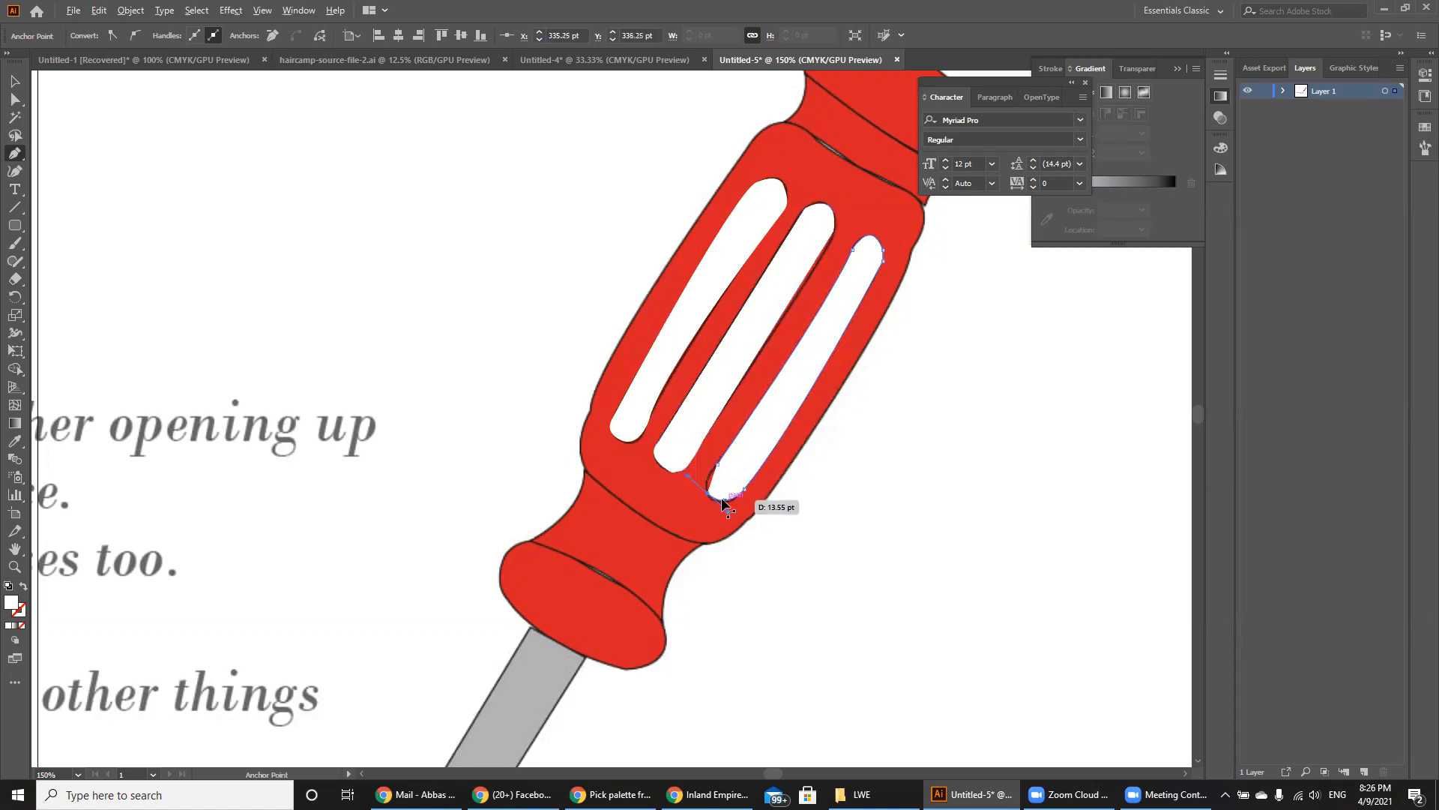
left_click(707, 493)
left_click_drag(717, 464, 735, 459)
Fill the rightmost groove with the handle's red using the Eyedropper.
left_click(15, 80)
left_click(15, 442)
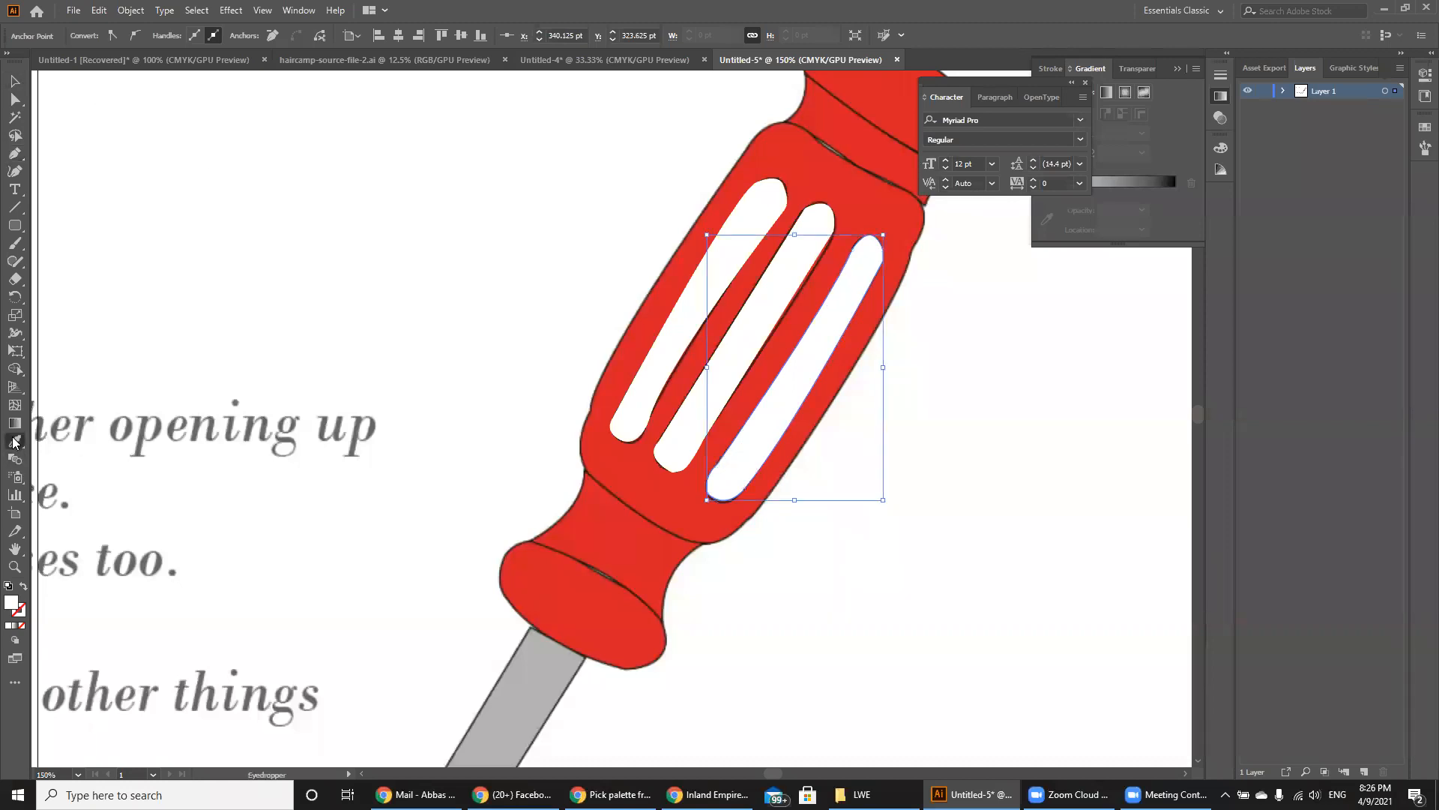
left_click(634, 550)
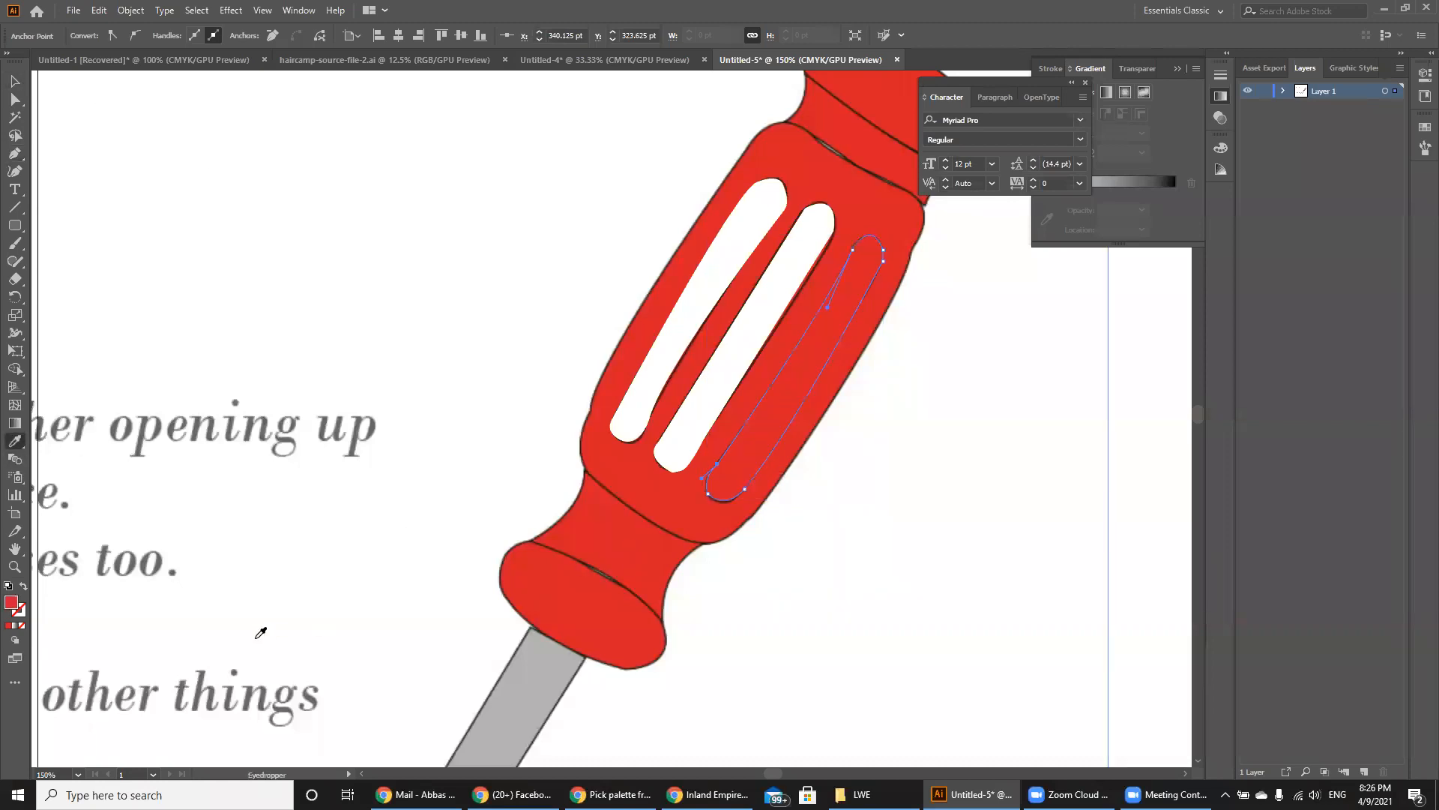
double_click(11, 604)
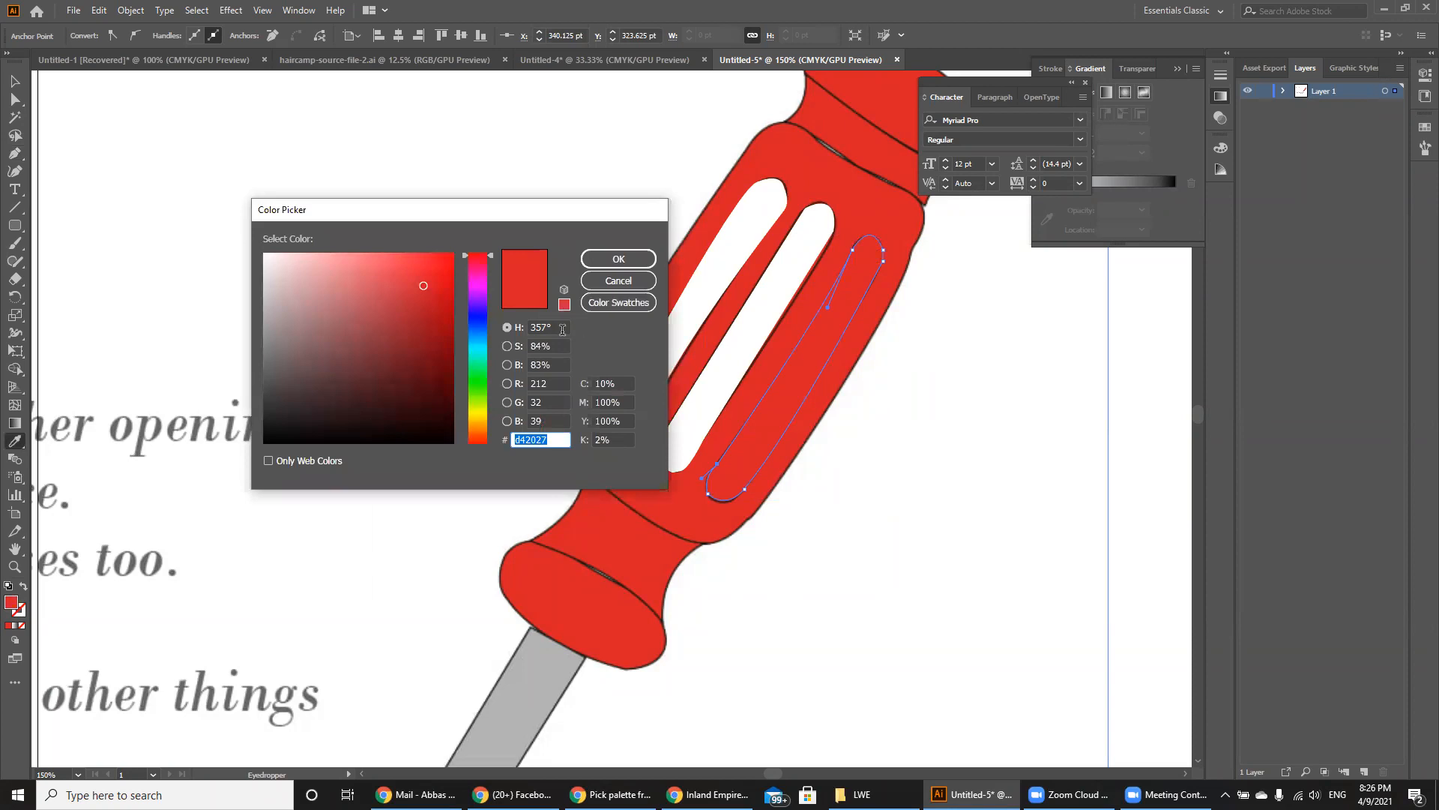
left_click(618, 282)
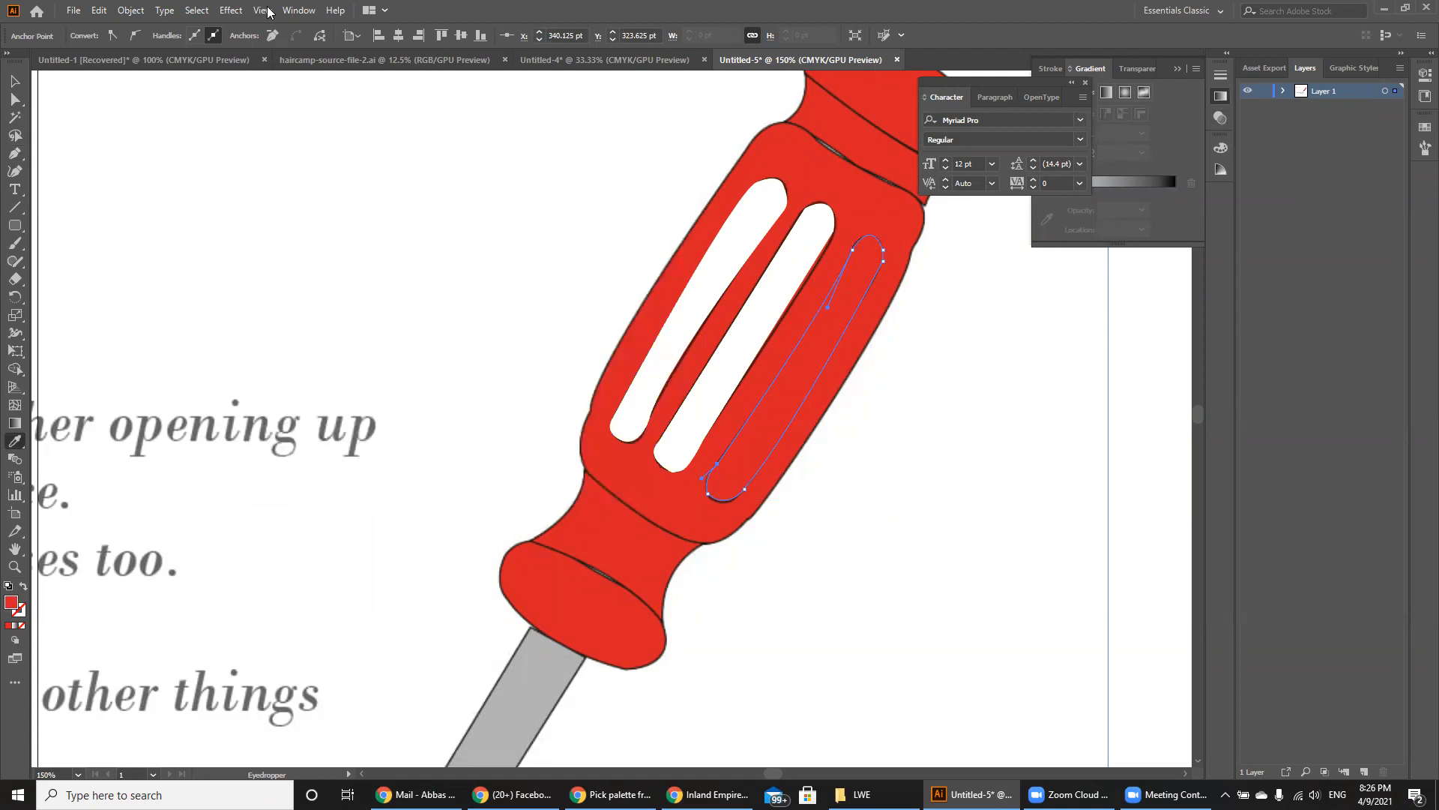
Switch the color sliders to HSB and set the rightmost groove's fill to 60% saturation and 89% brightness.
left_click(298, 11)
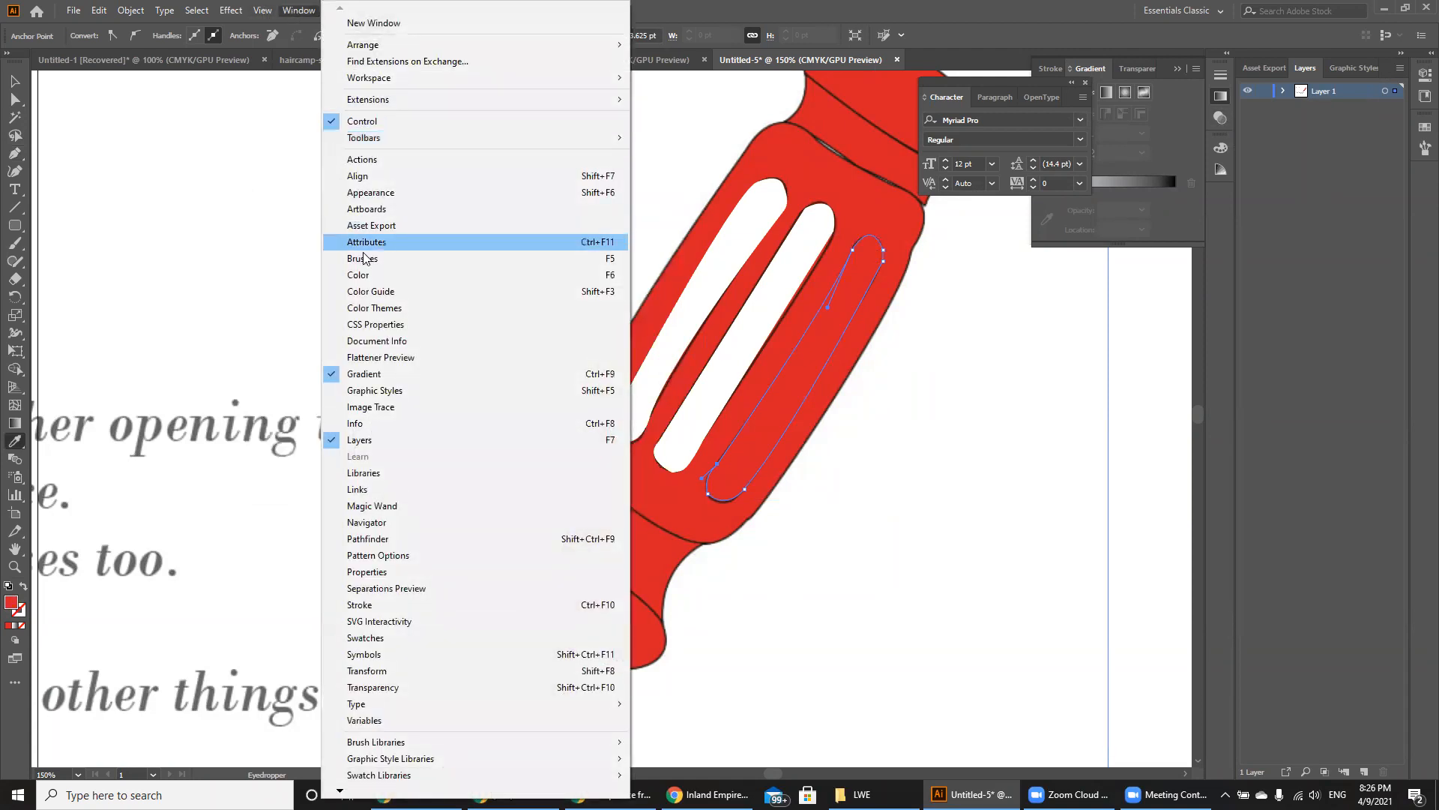
left_click(358, 274)
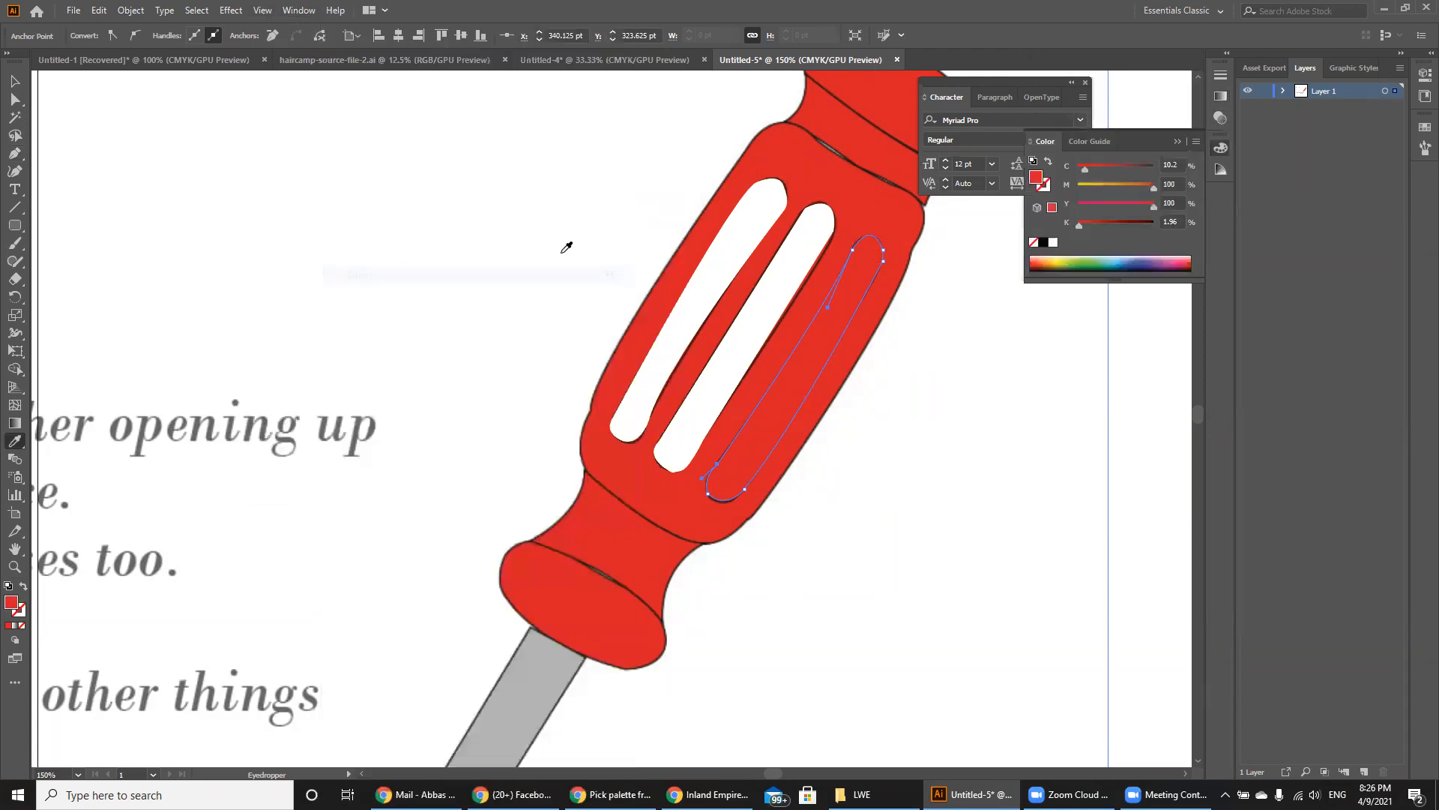
left_click(1195, 141)
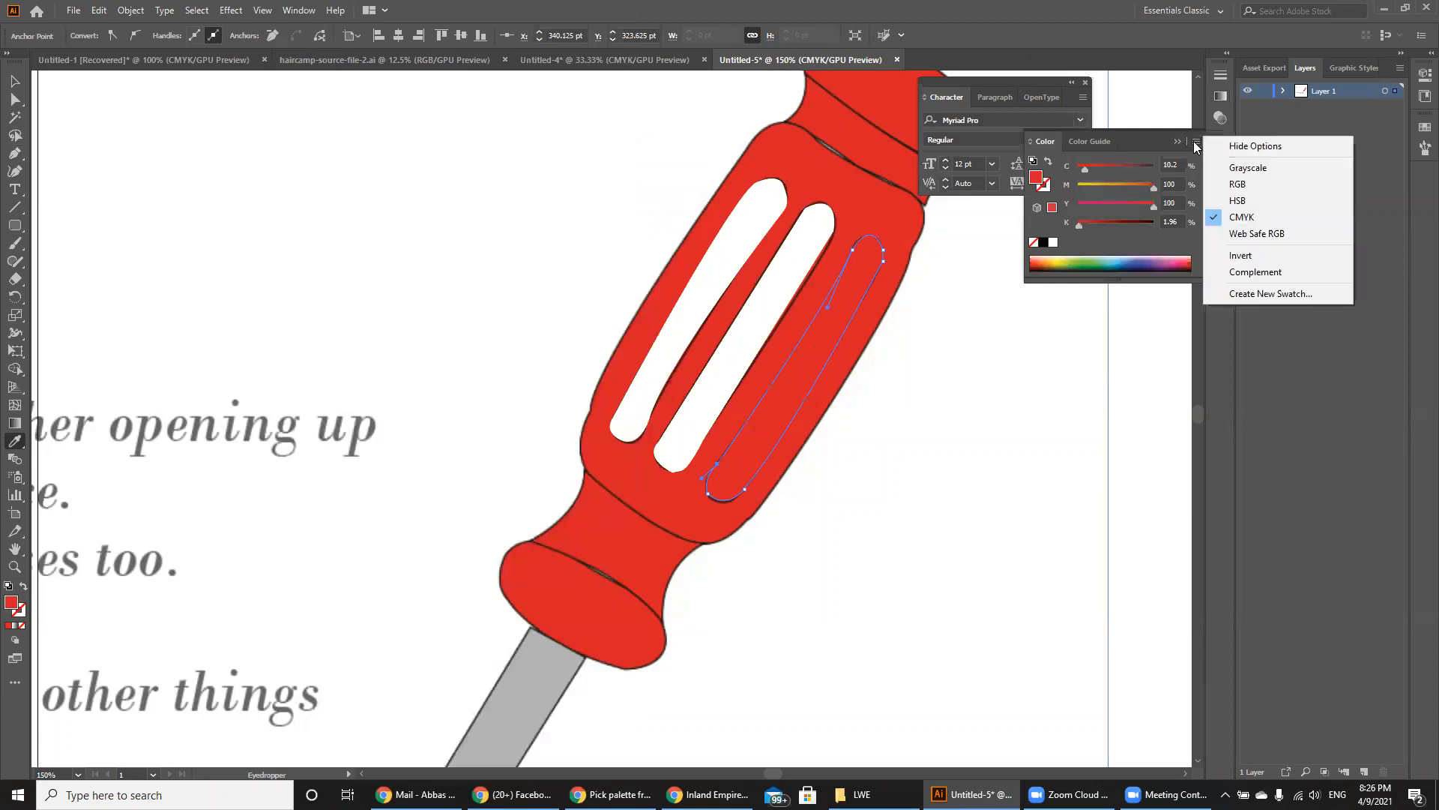
left_click(1237, 201)
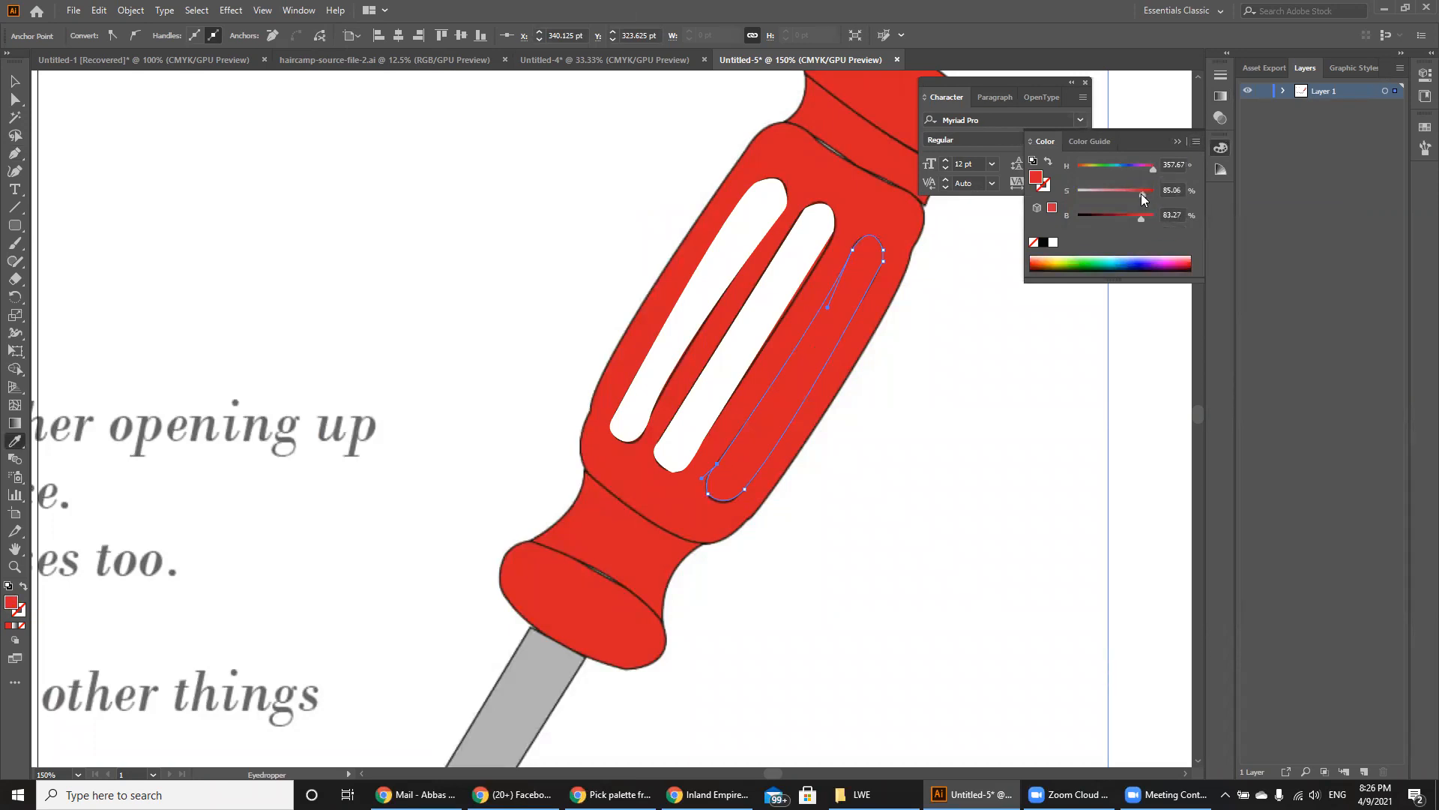
left_click_drag(1135, 194, 1122, 195)
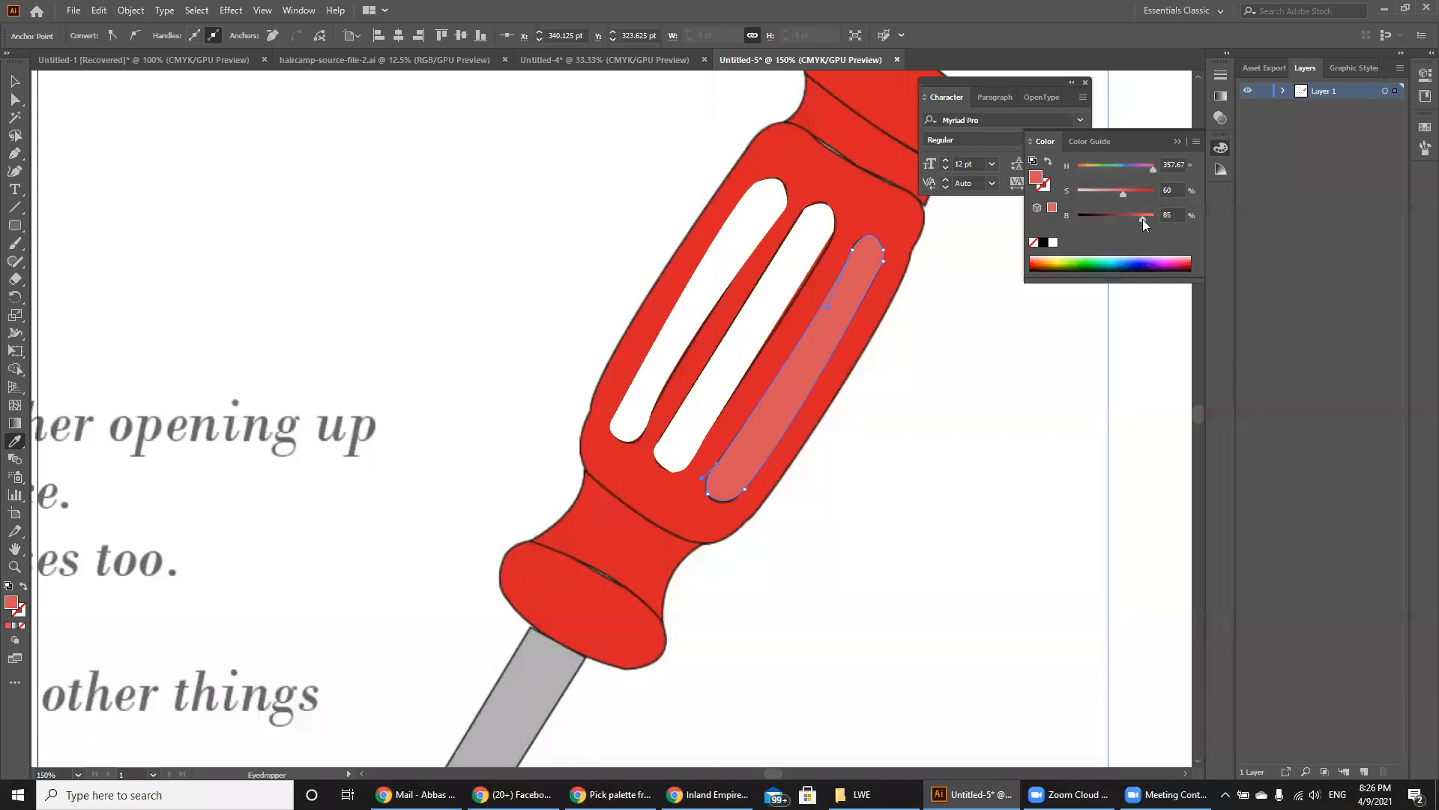
Copy the rightmost groove's light red fill to the middle and leftmost grooves with the Eyedropper, leaving everything deselected.
left_click(14, 80)
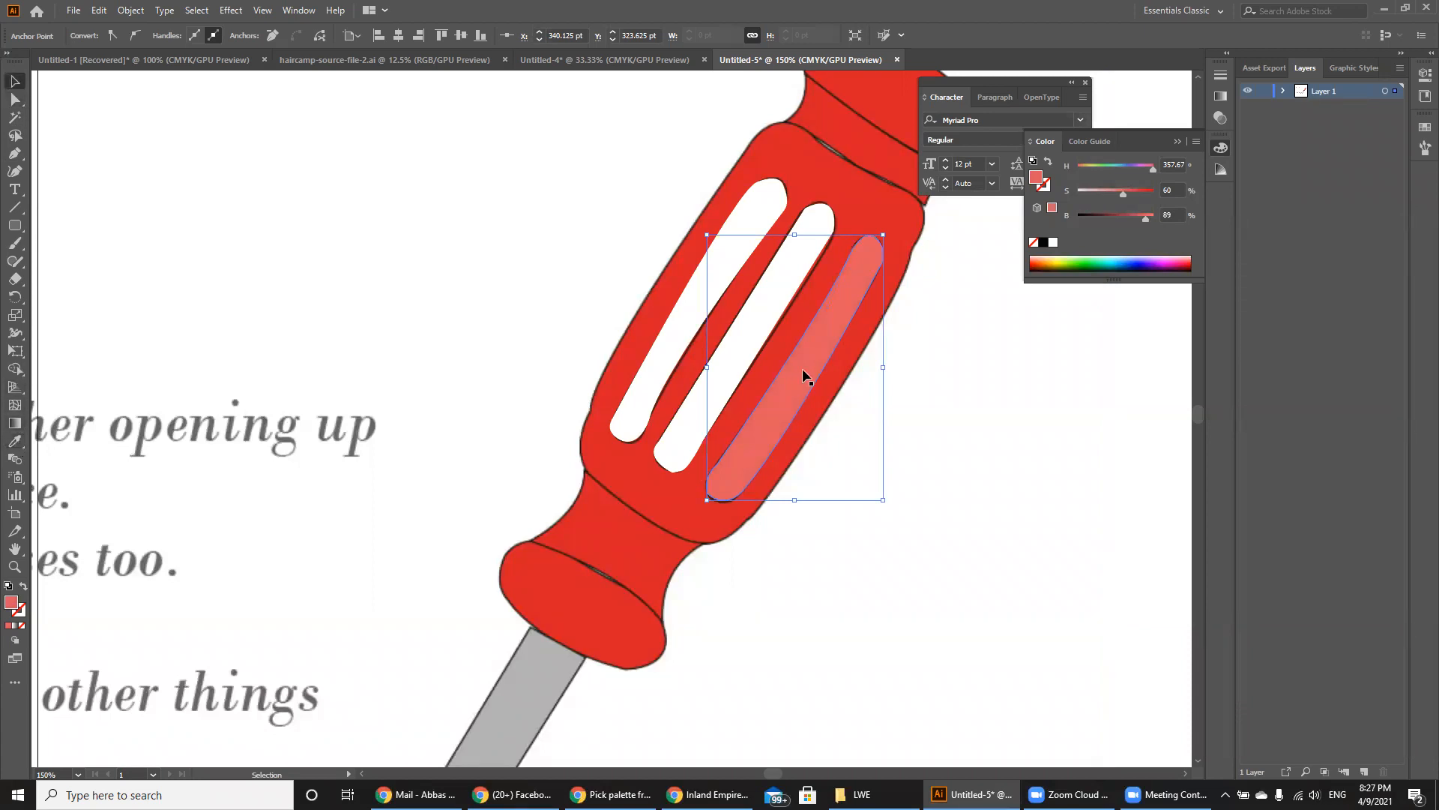
left_click(753, 324)
left_click(15, 441)
left_click(768, 402)
left_click(15, 80)
left_click(700, 319)
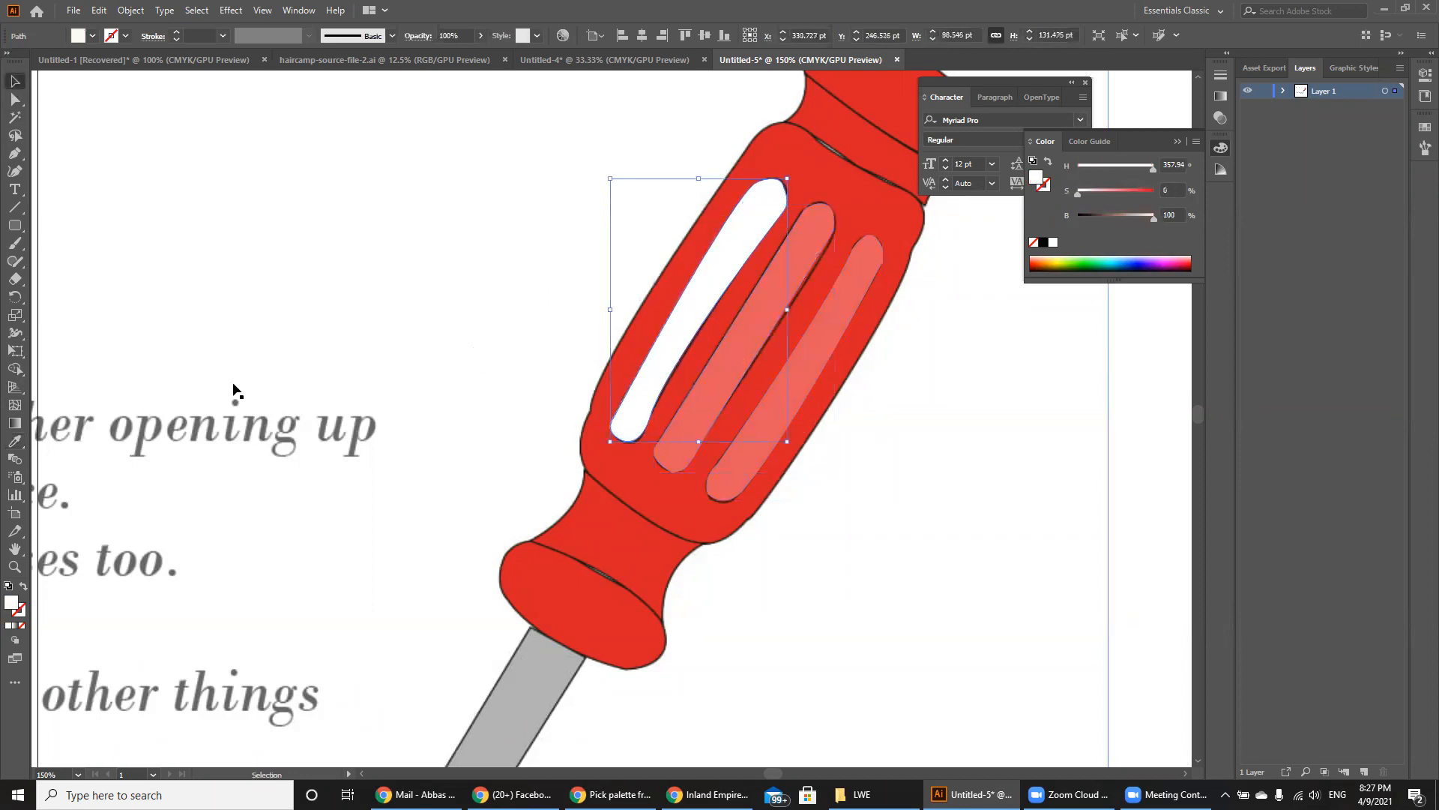
left_click(15, 441)
left_click(759, 342)
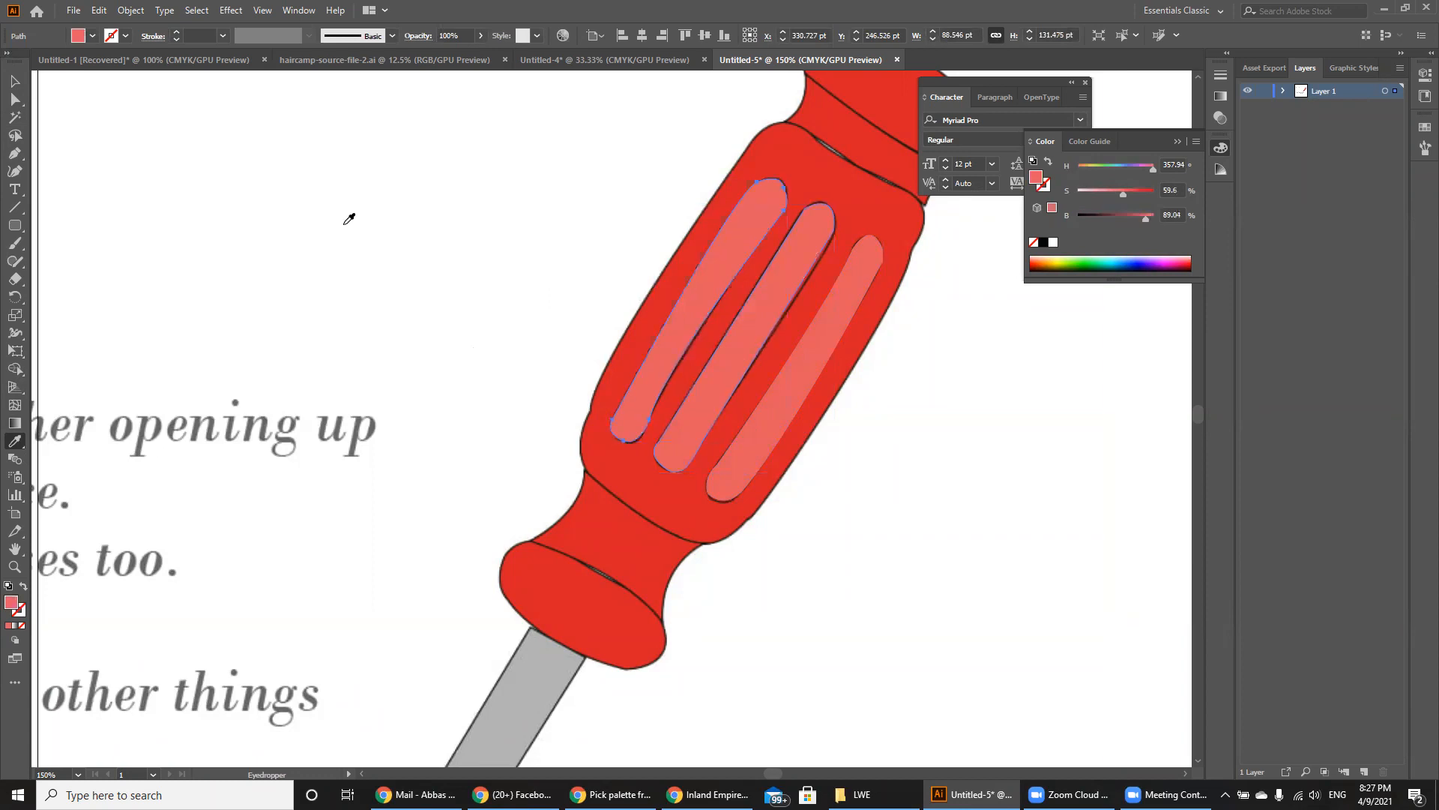
left_click(15, 80)
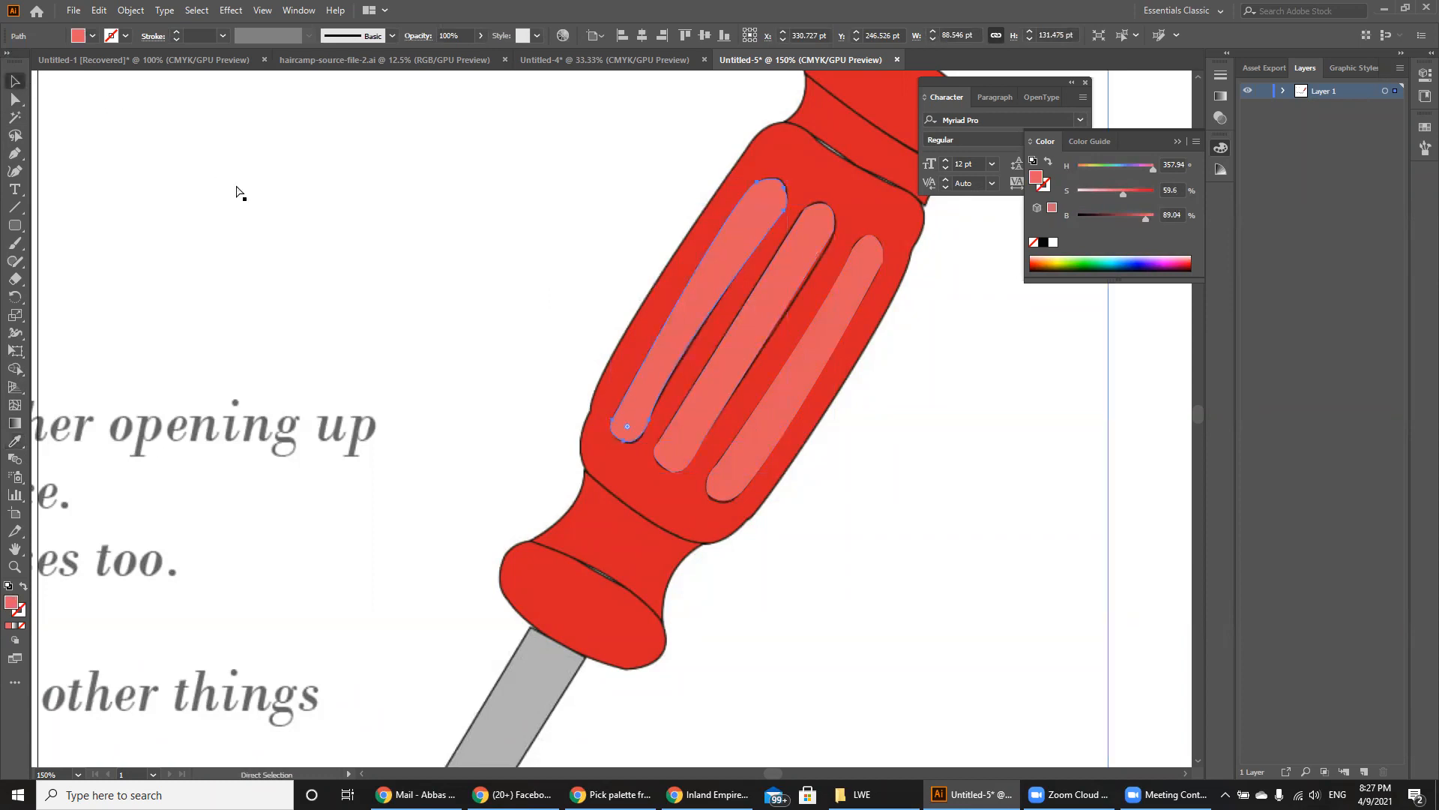
key("ctrl+minus")
key("ctrl+minus")
key("ctrl+minus")
left_click(989, 595)
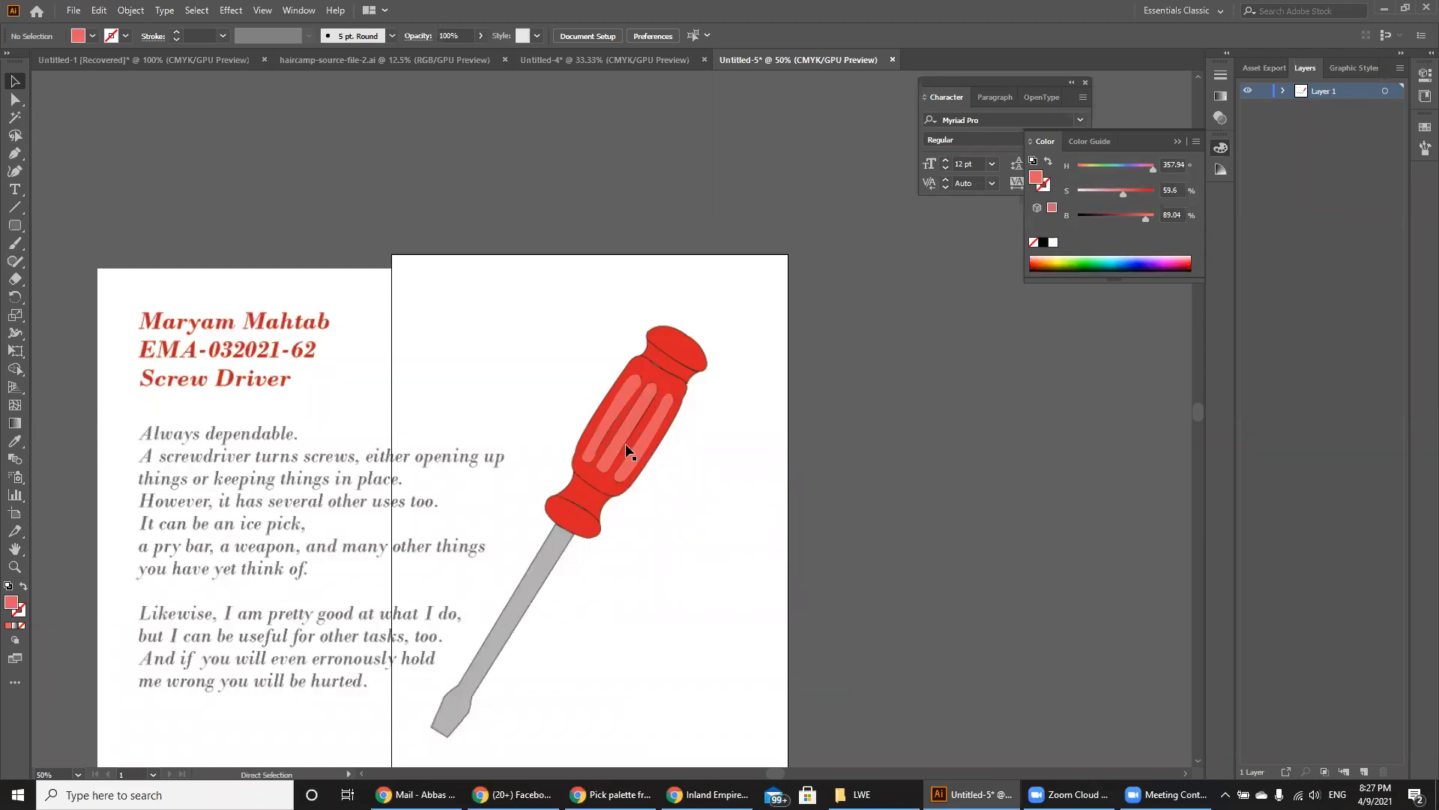
Lighten the middle groove's fill to 41% saturation and 97% brightness, leaving it deselected.
key("ctrl+1")
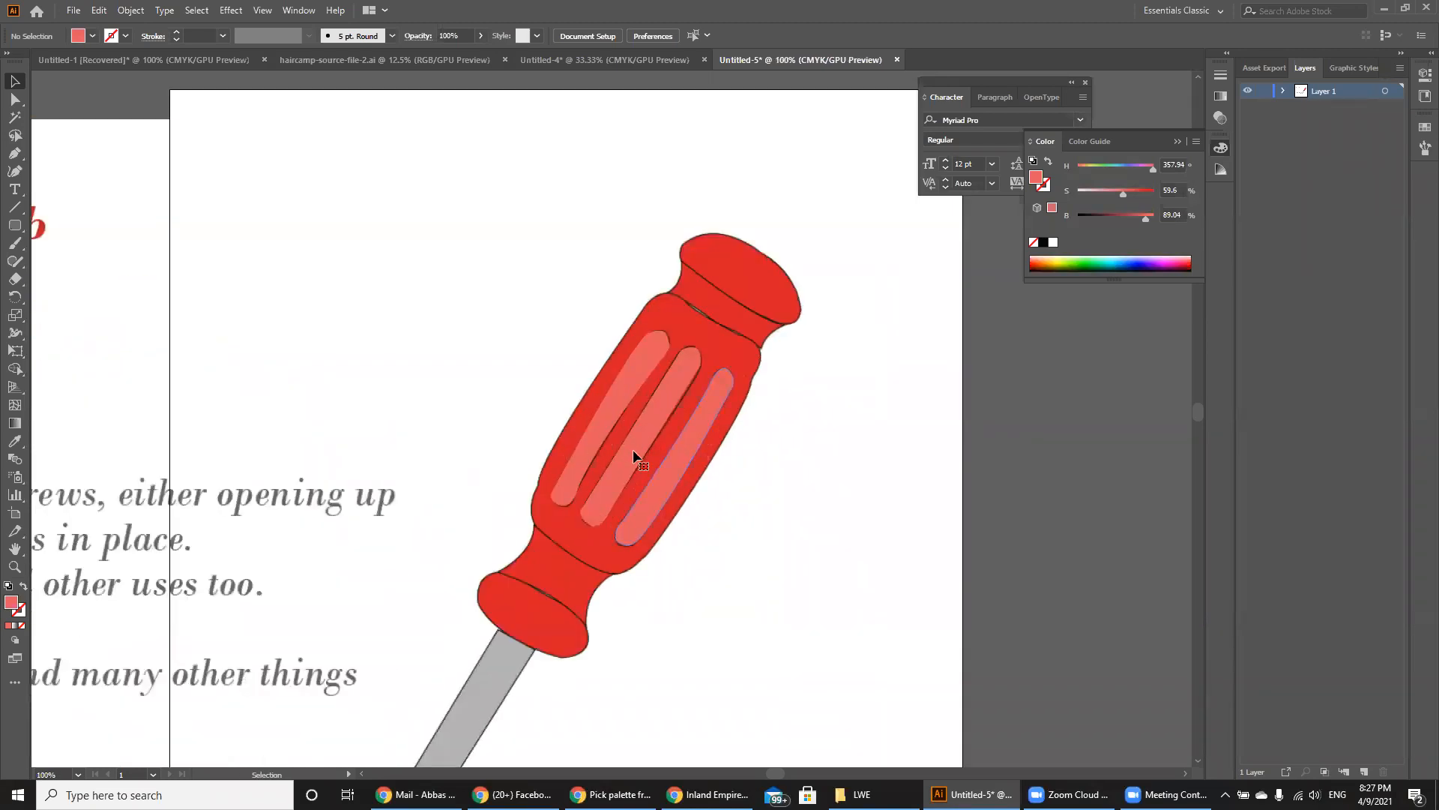
left_click(633, 448)
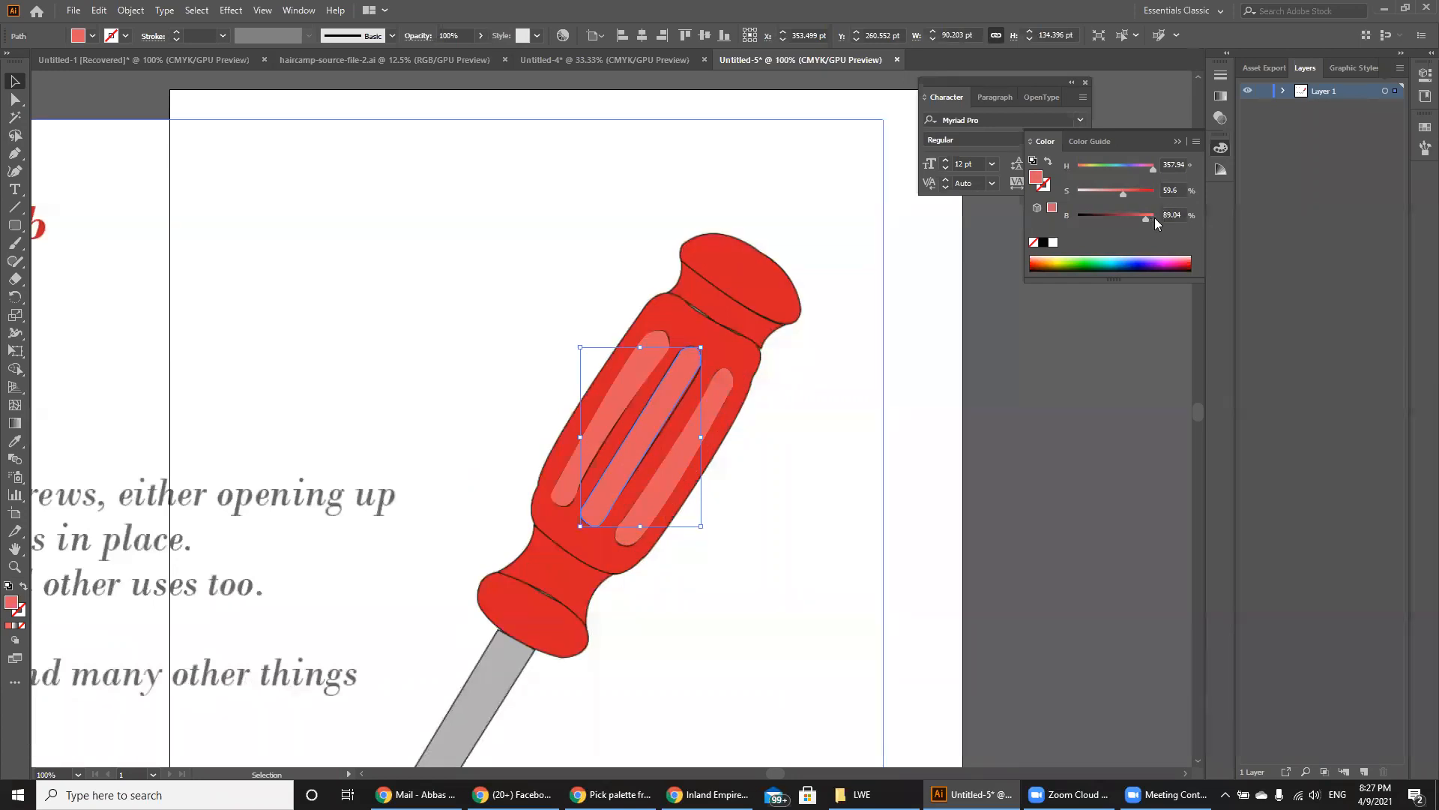
left_click(1100, 190)
left_click(1110, 192)
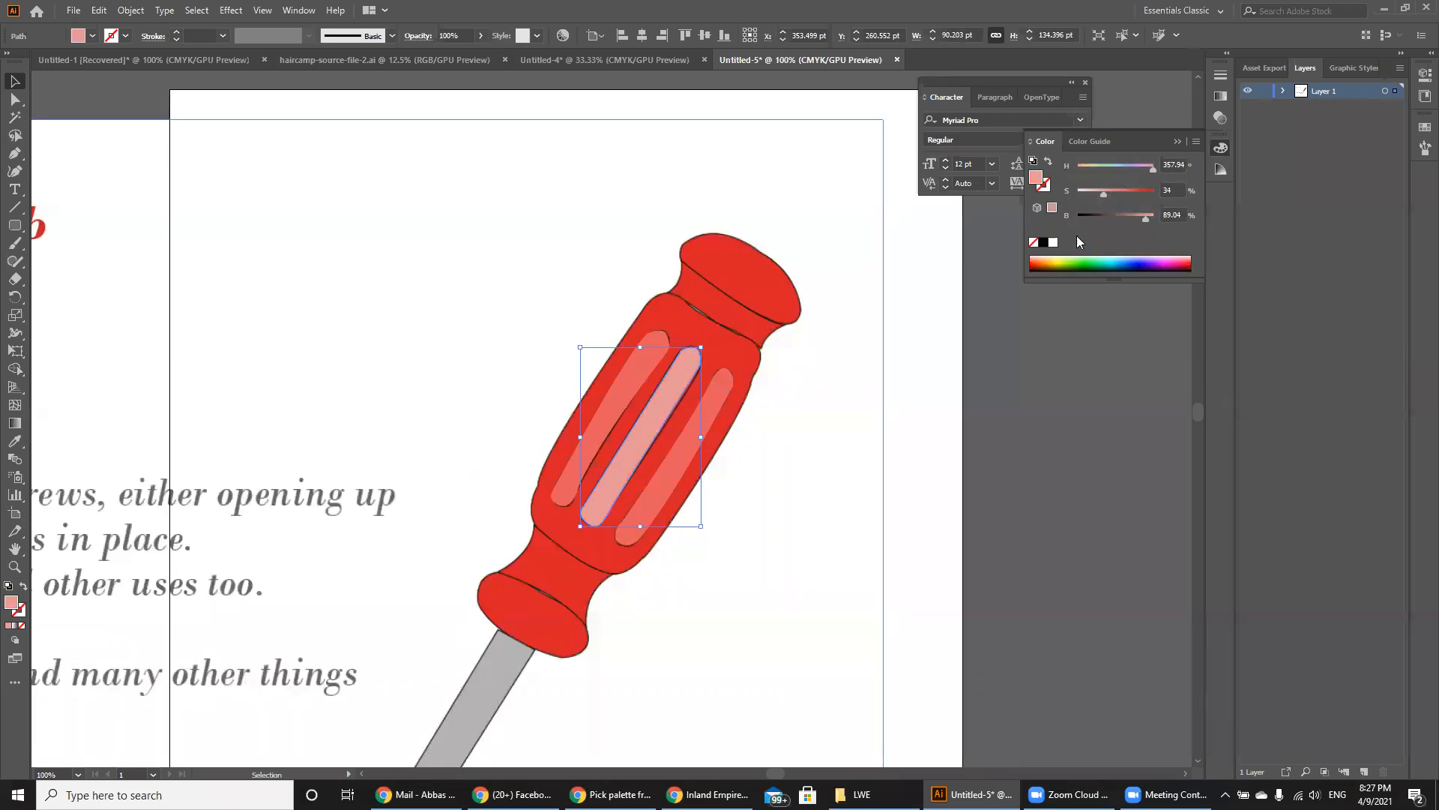
left_click(1018, 382)
key("ctrl+minus")
key("ctrl+minus")
key("ctrl+minus")
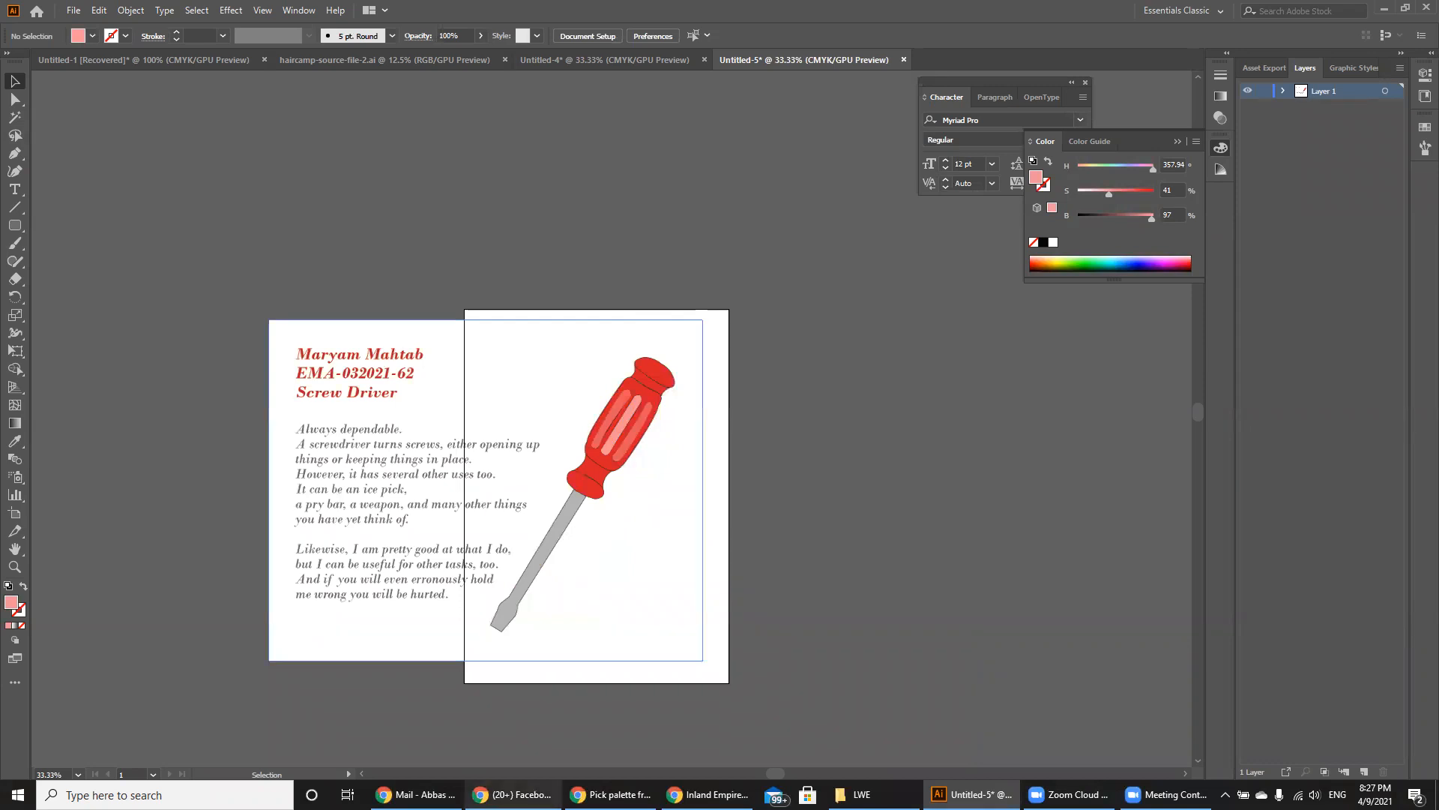
Switch to Facebook, examine the remaining student submissions one by one up to the yellow sun image, and return to the album.
key("alt+Tab")
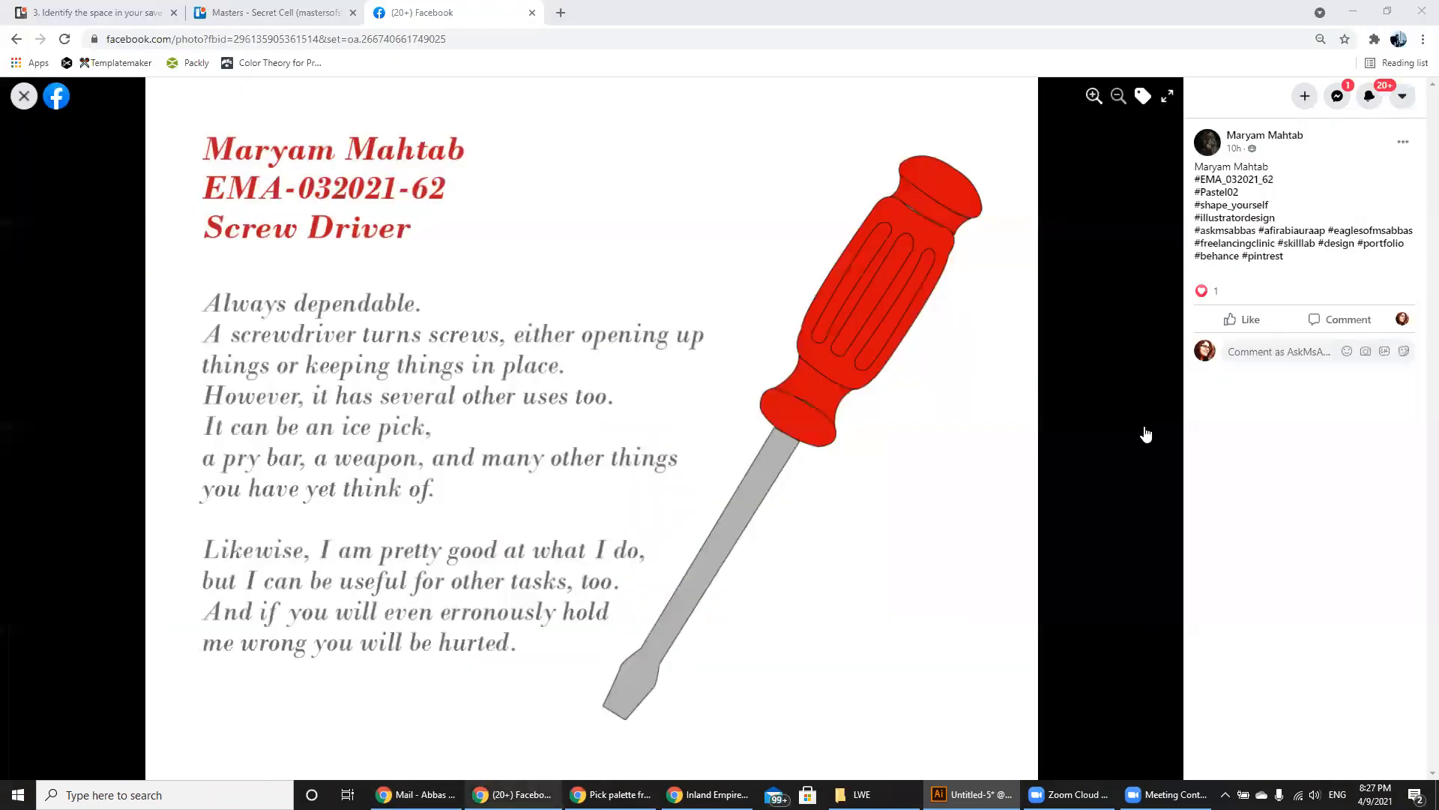
left_click(1146, 433)
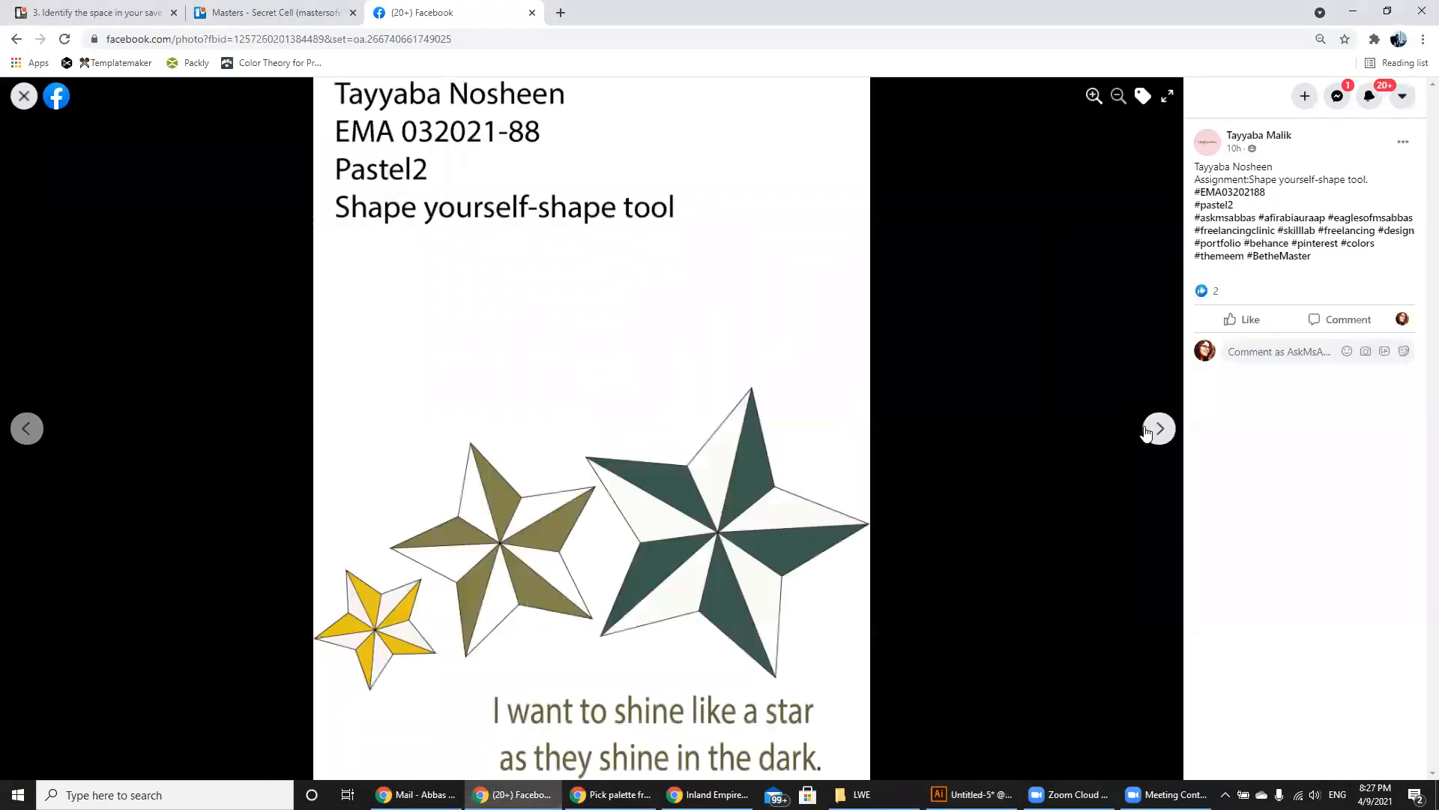
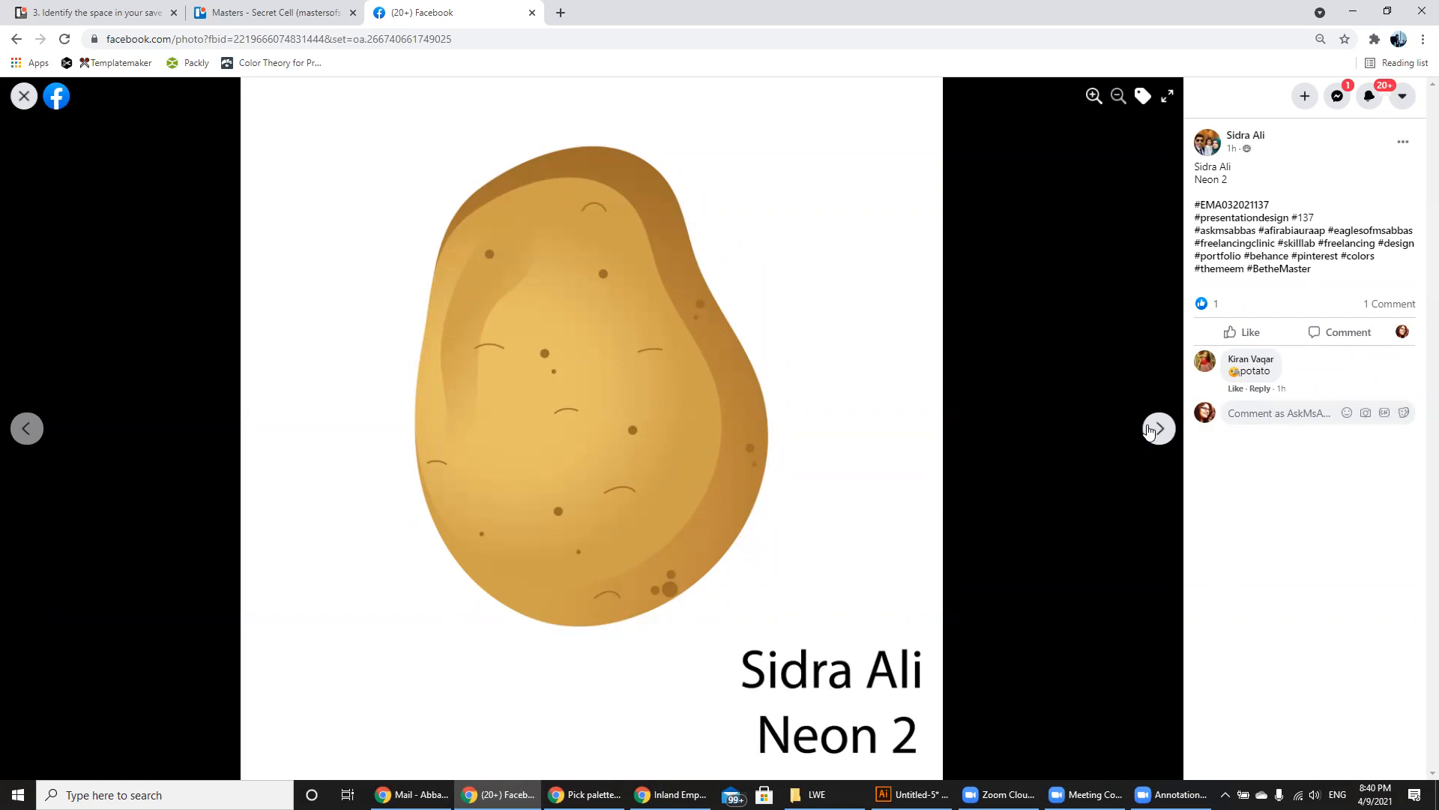
left_click(1149, 430)
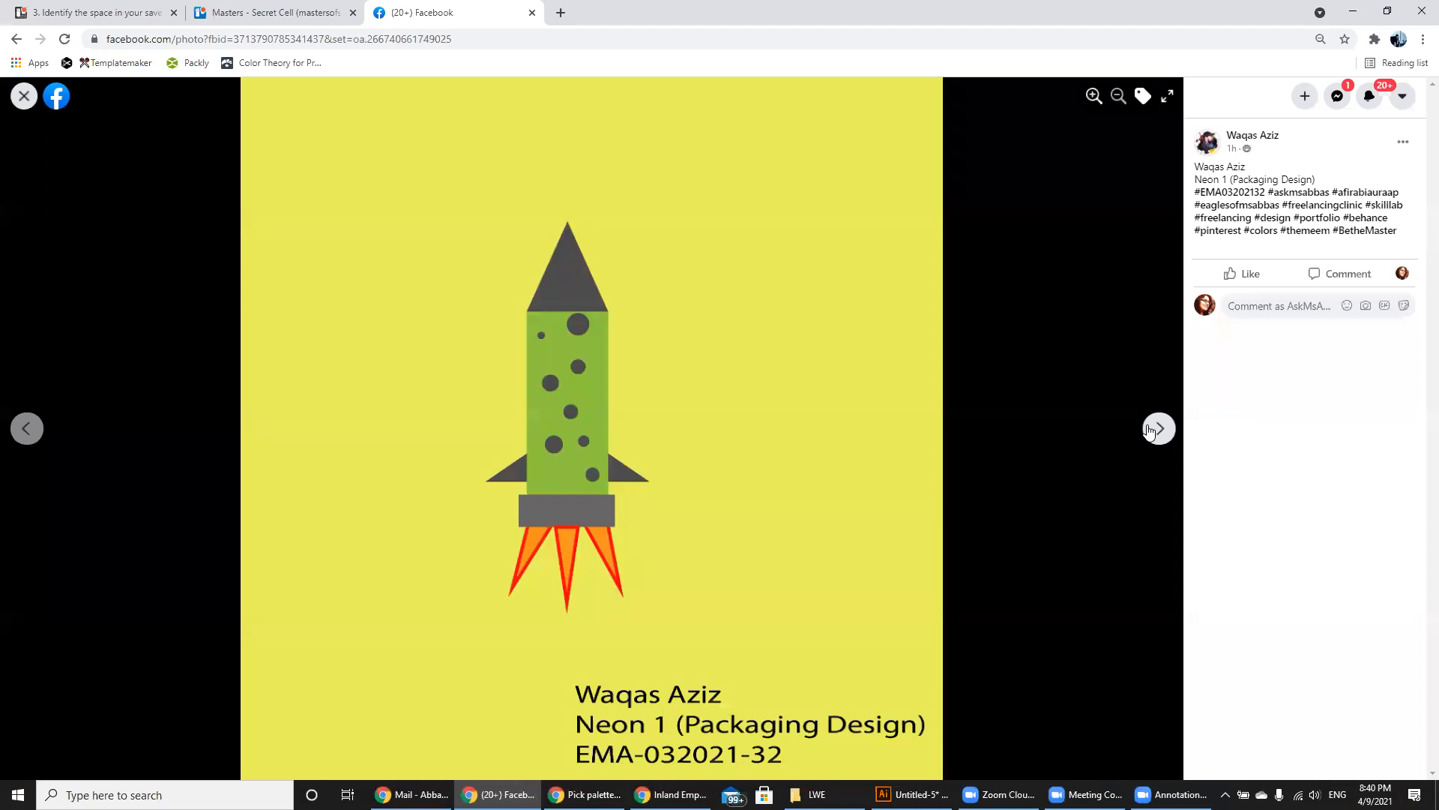
left_click(1149, 429)
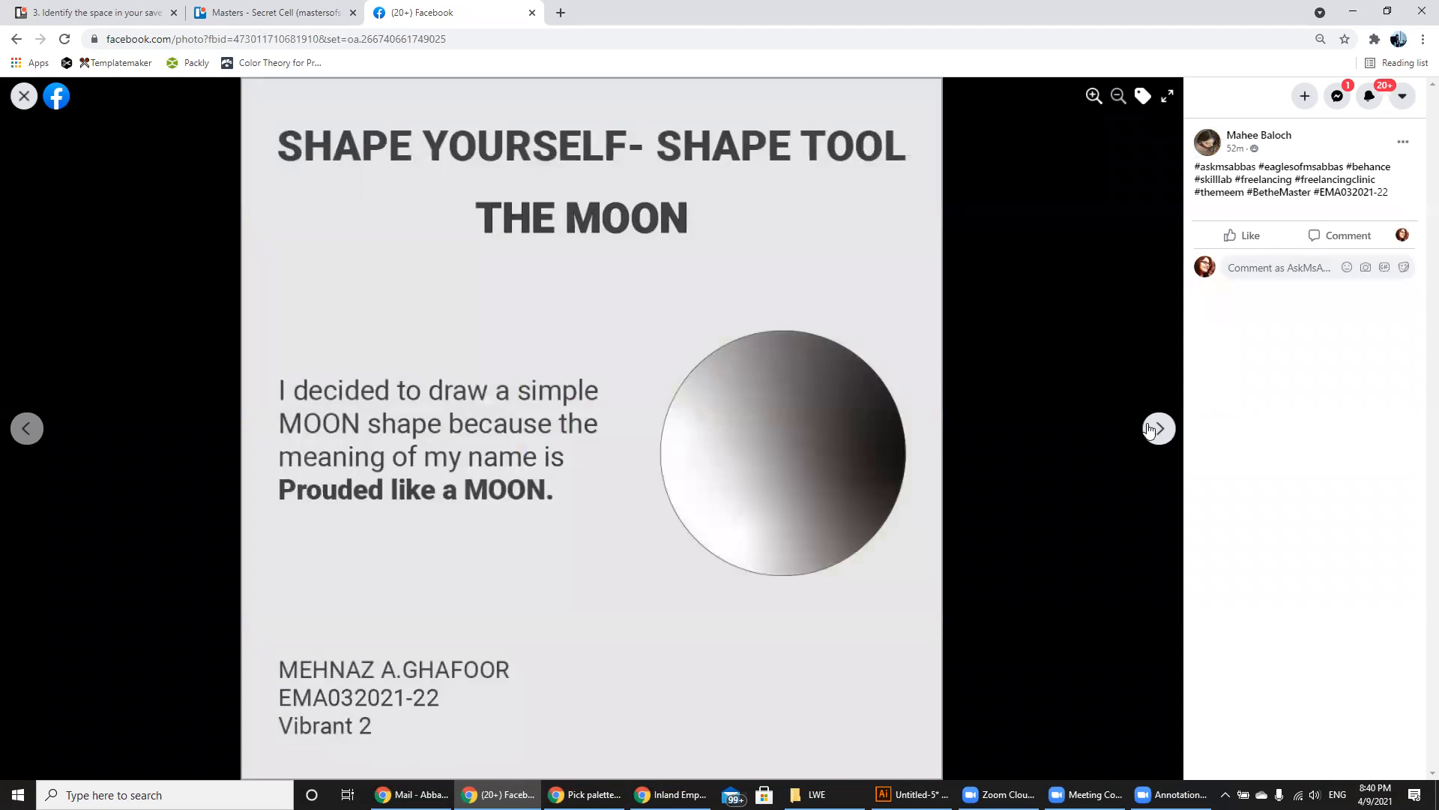
left_click(1148, 429)
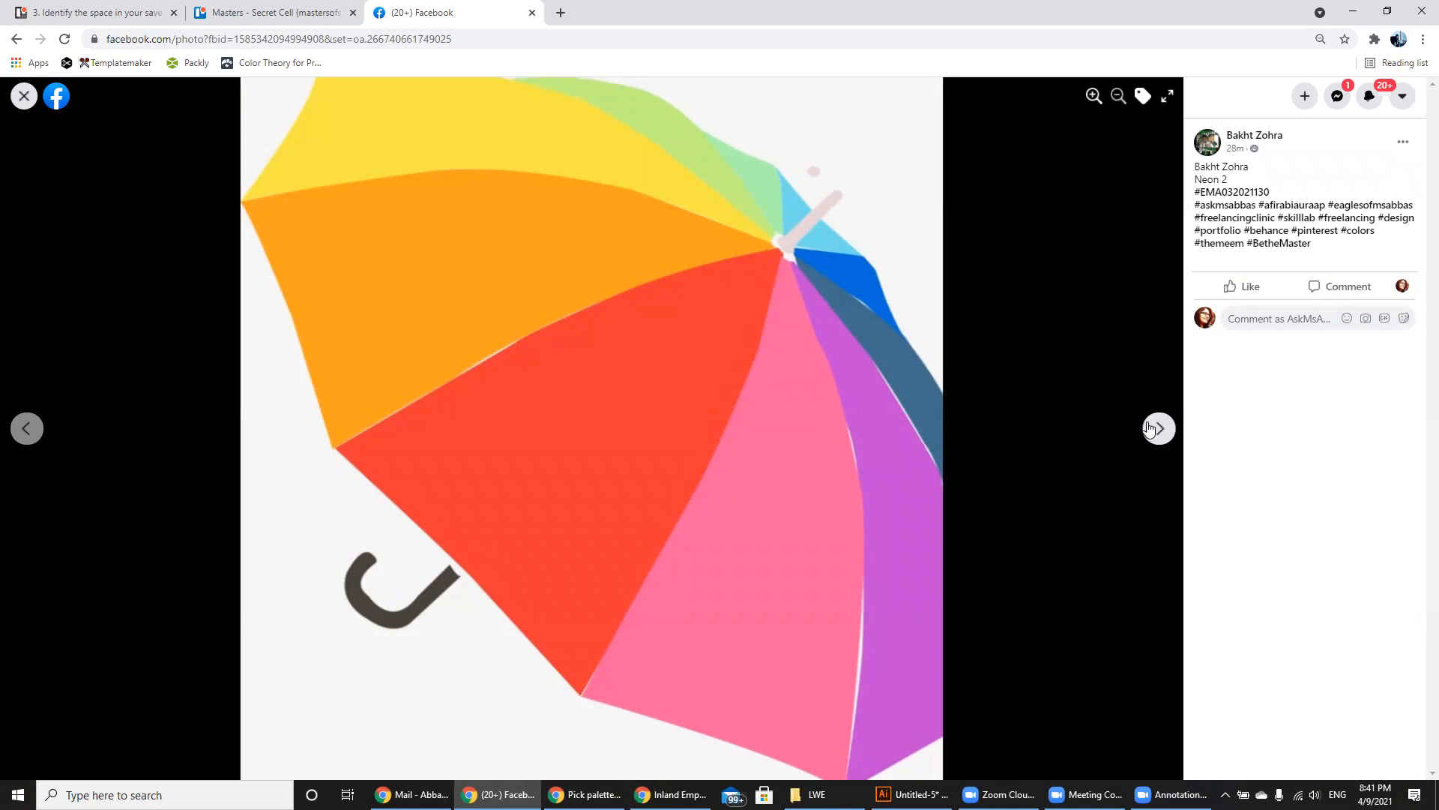
left_click(1149, 428)
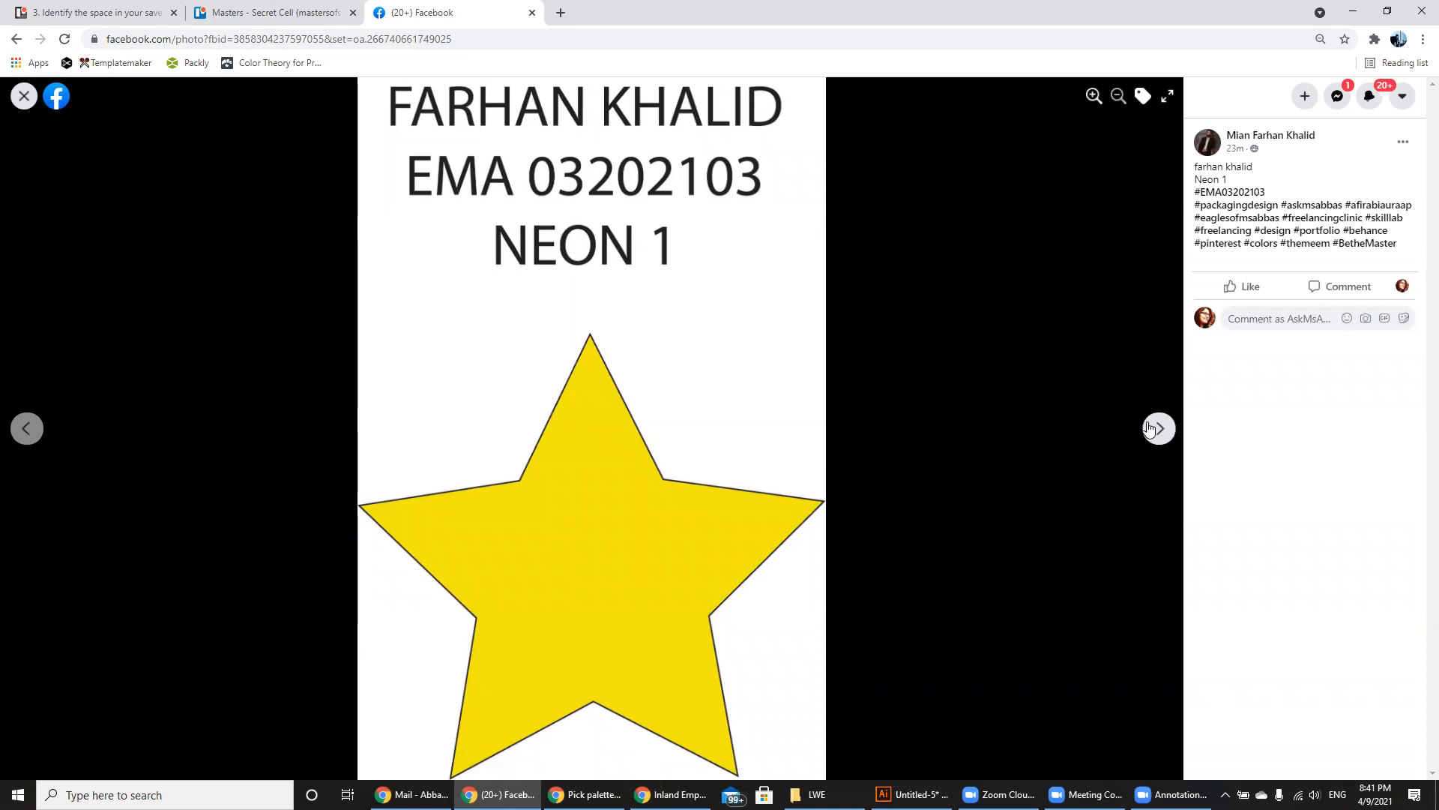
left_click(1150, 427)
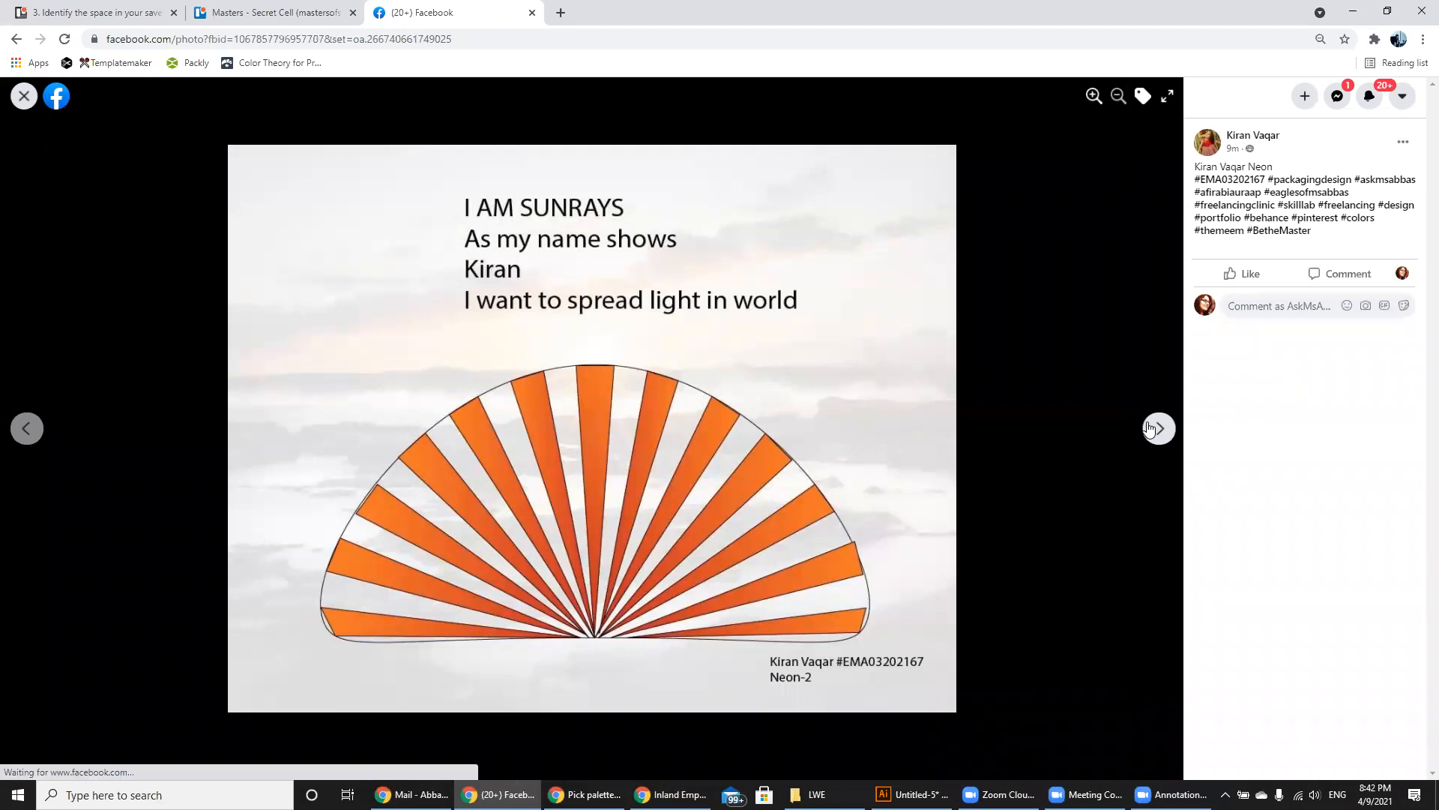
left_click(1148, 428)
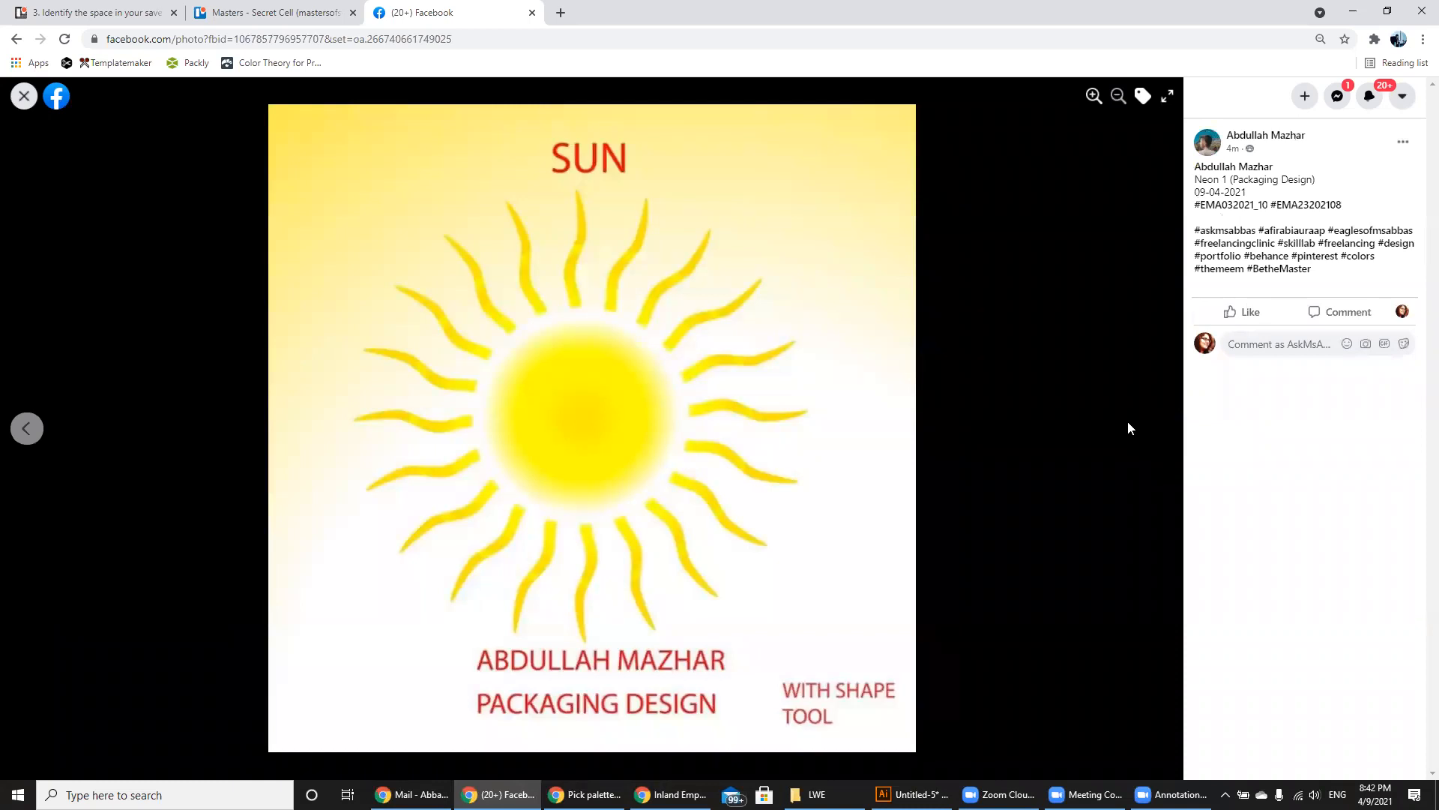
left_click(23, 96)
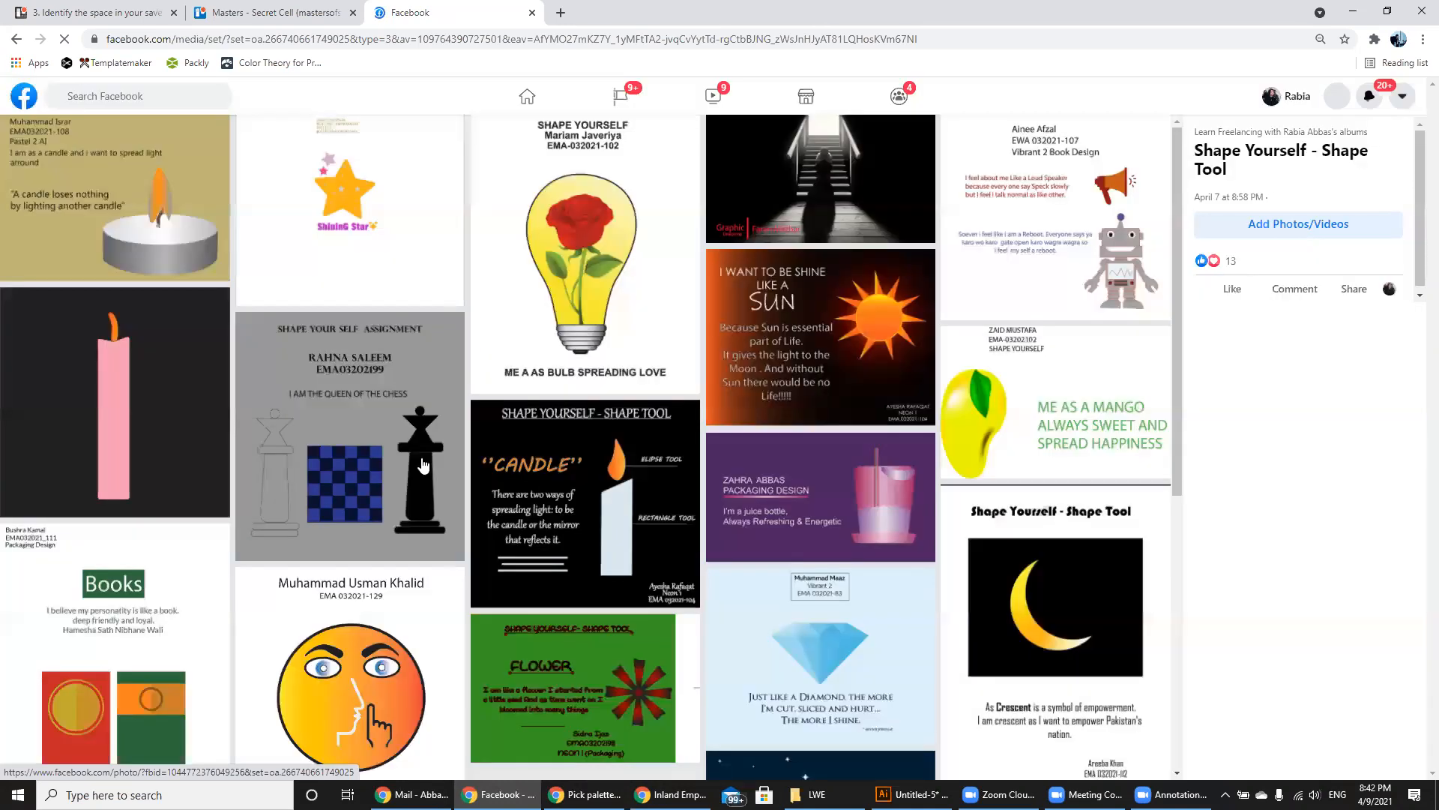
Switch back to Illustrator and delete the screwdriver image together with the traced groove shapes.
left_click(911, 794)
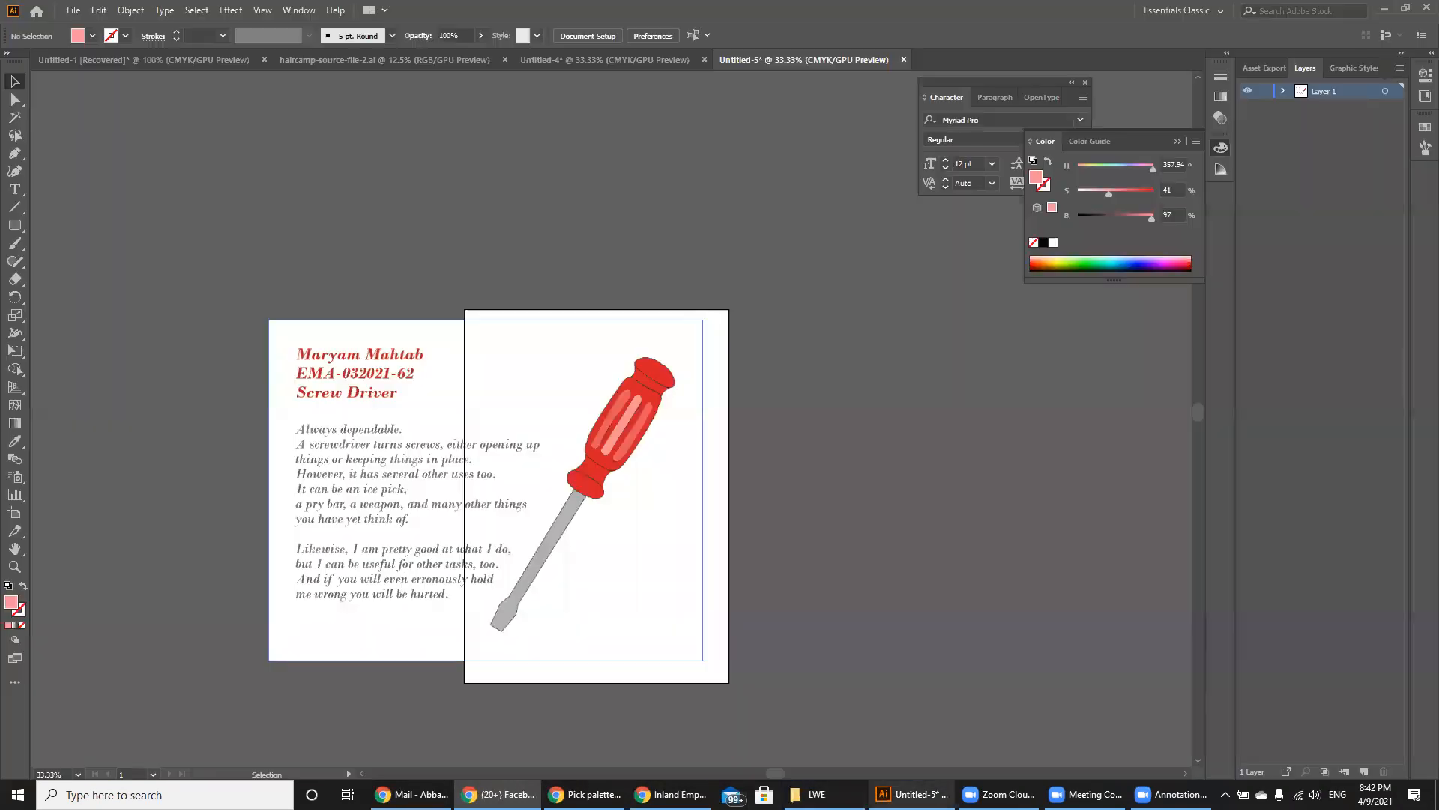
left_click(669, 619)
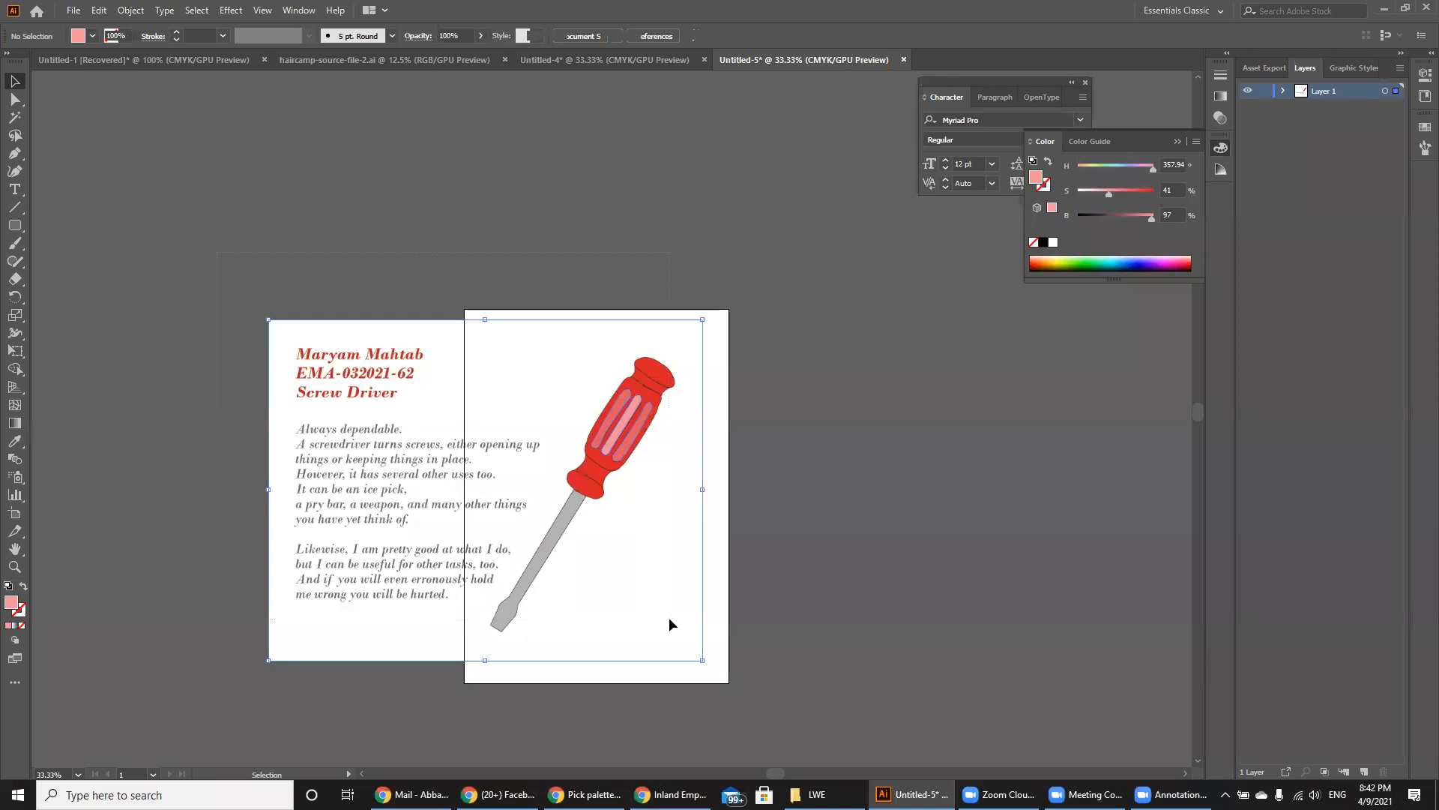
key("Delete")
key("ctrl+equal")
key("ctrl+equal")
key("ctrl+equal")
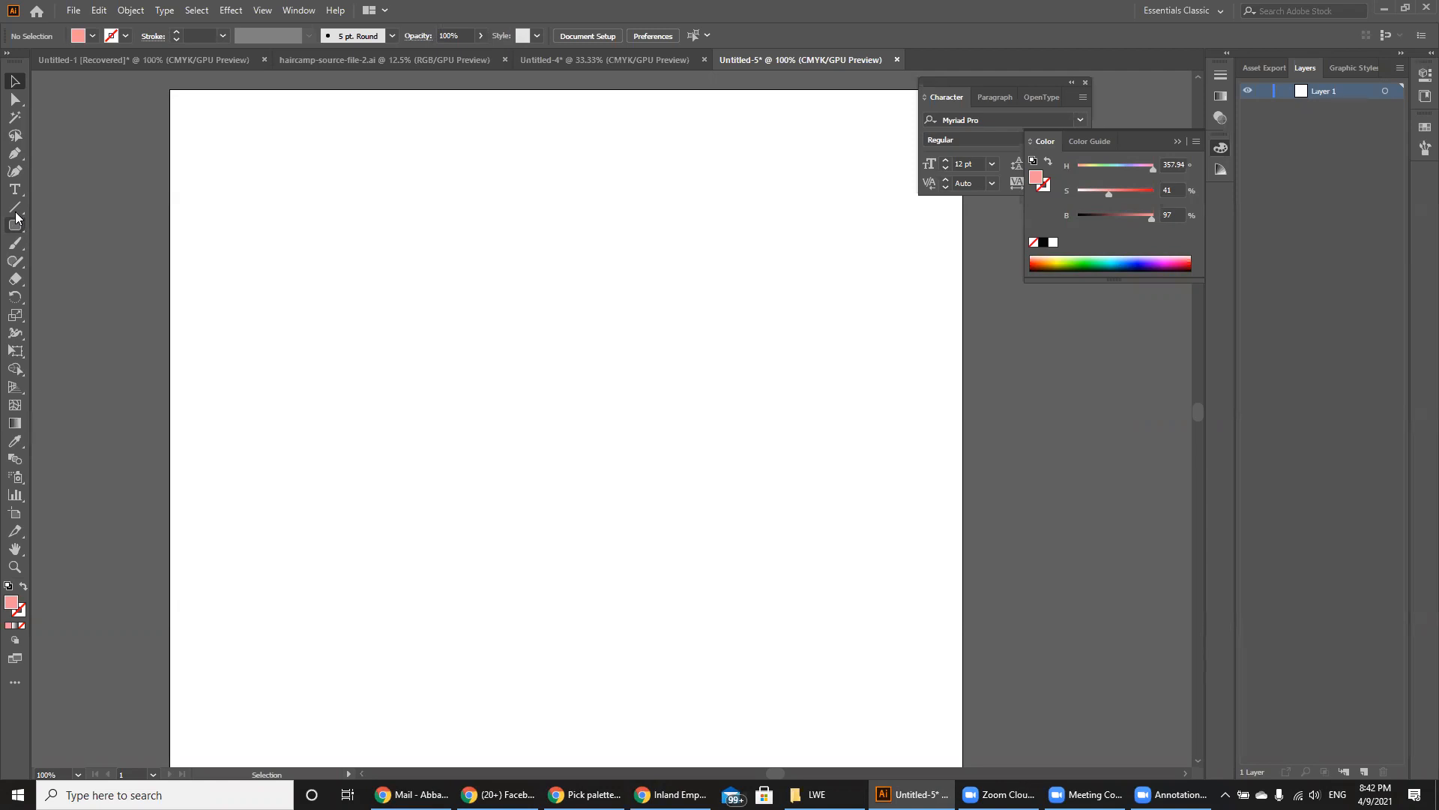
Add a point text "X" to the upper part of the empty artboard and set it in Gotham Bold.
left_click(15, 189)
left_click(370, 369)
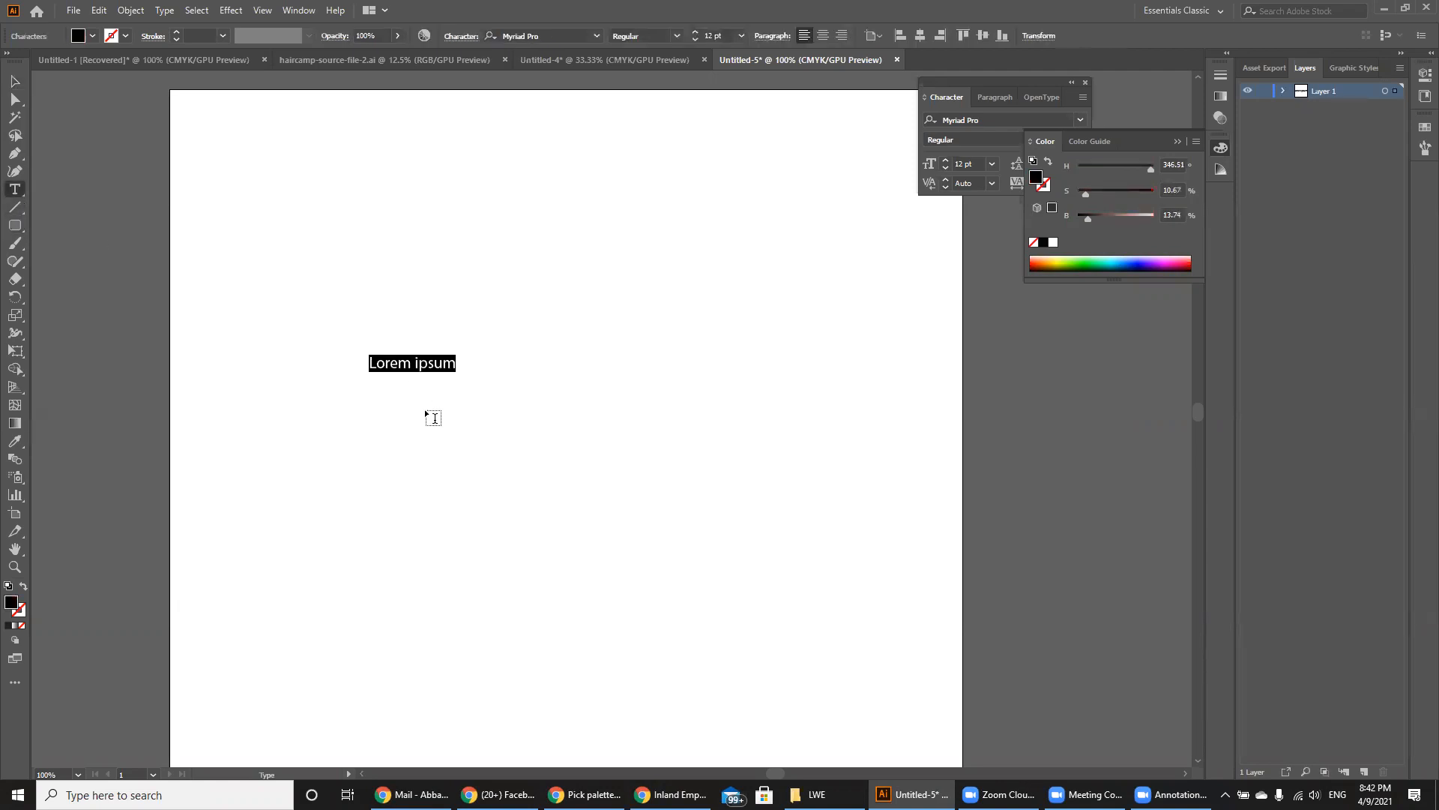
type("X")
key("ctrl+a")
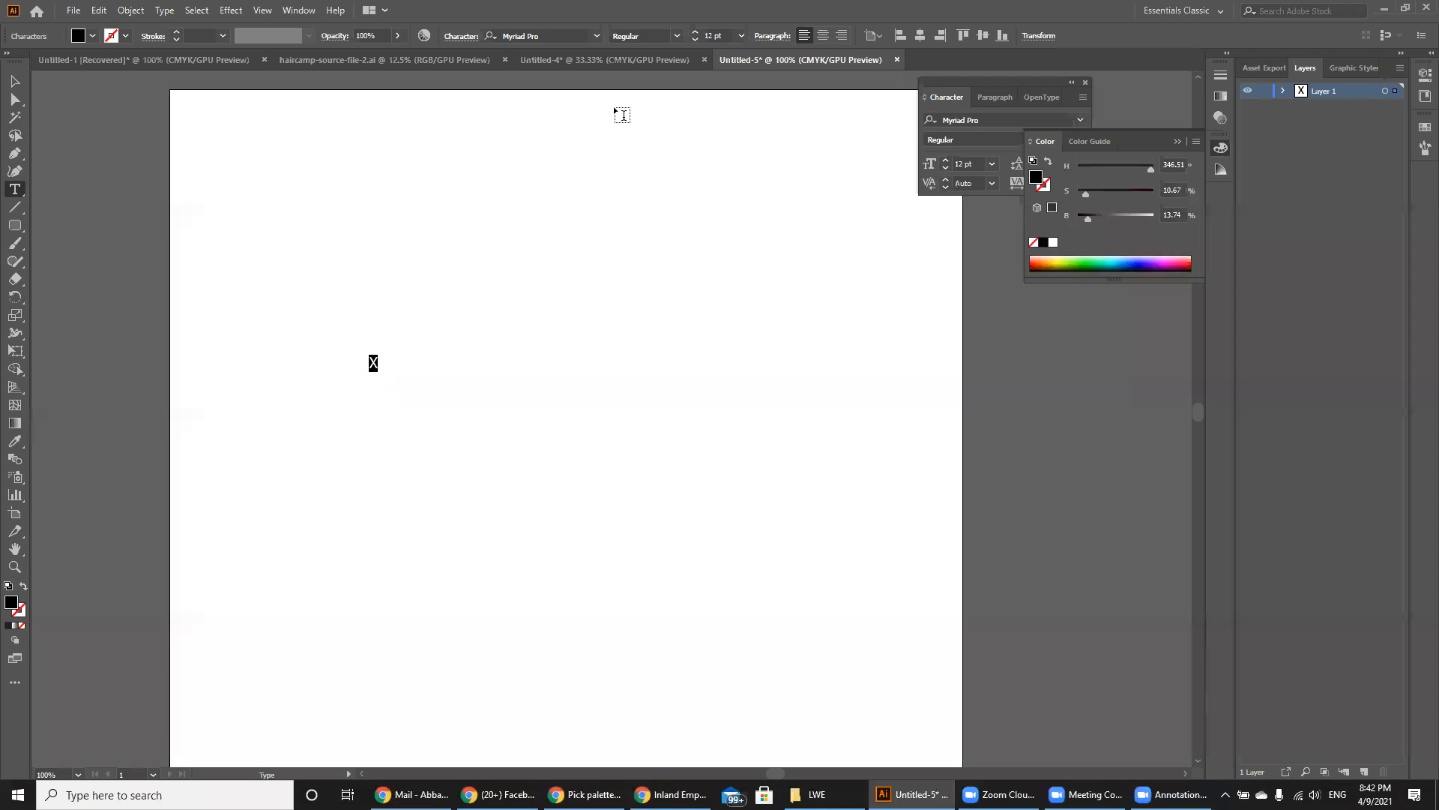
left_click(539, 38)
type("gotham")
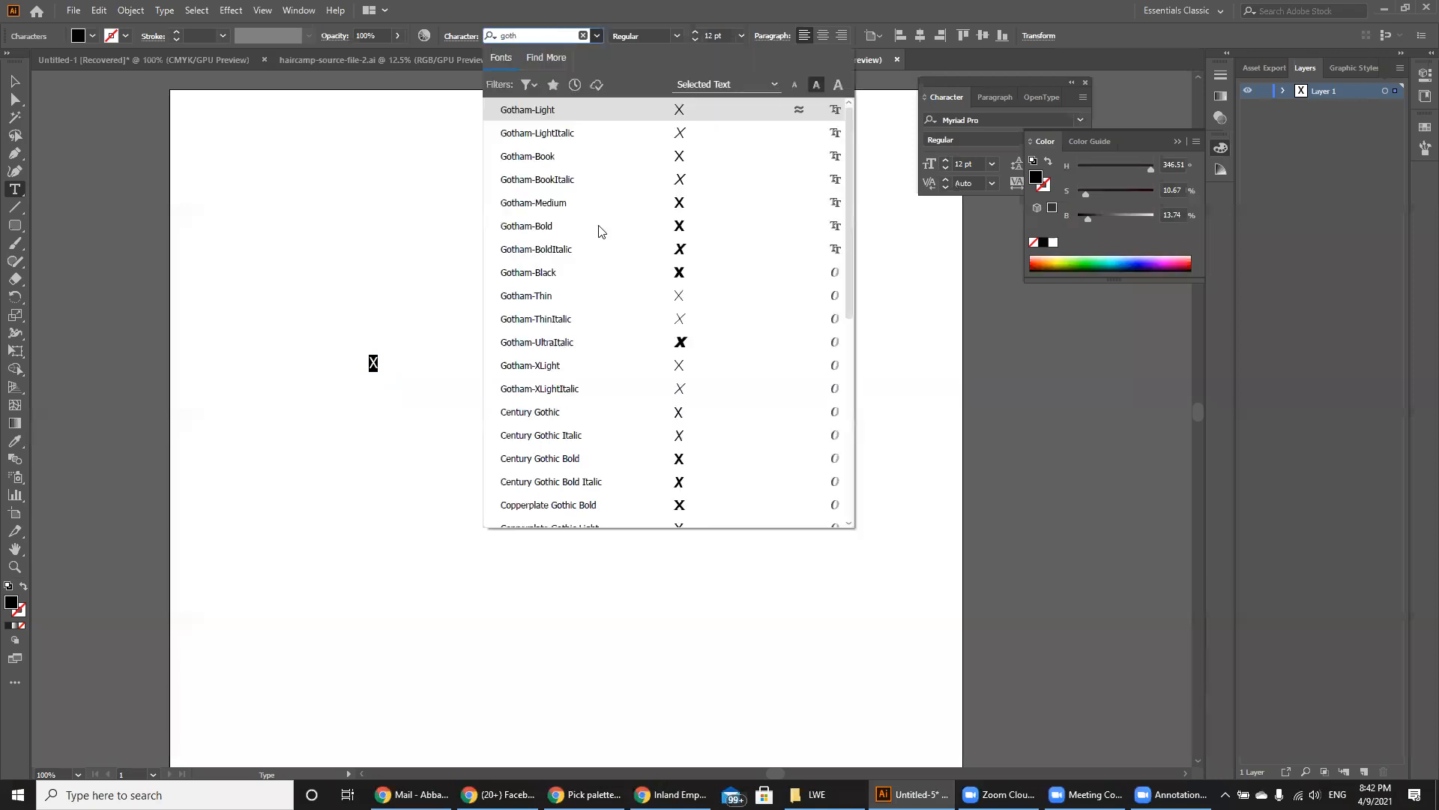
left_click(589, 231)
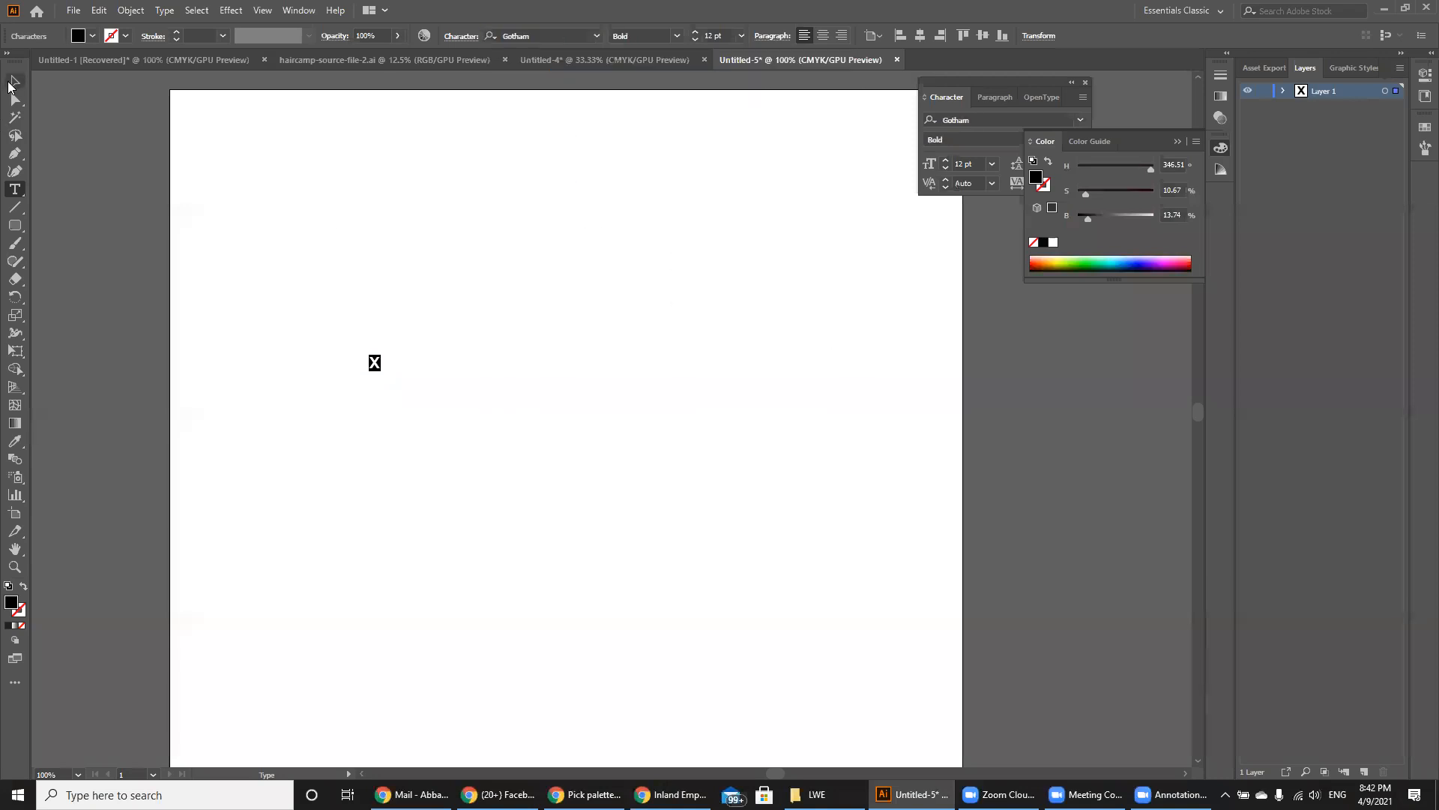
Enlarge the text "X" to several times its size and move it onto the artboard's right edge.
left_click(14, 81)
left_click_drag(380, 372, 708, 538)
left_click(590, 406)
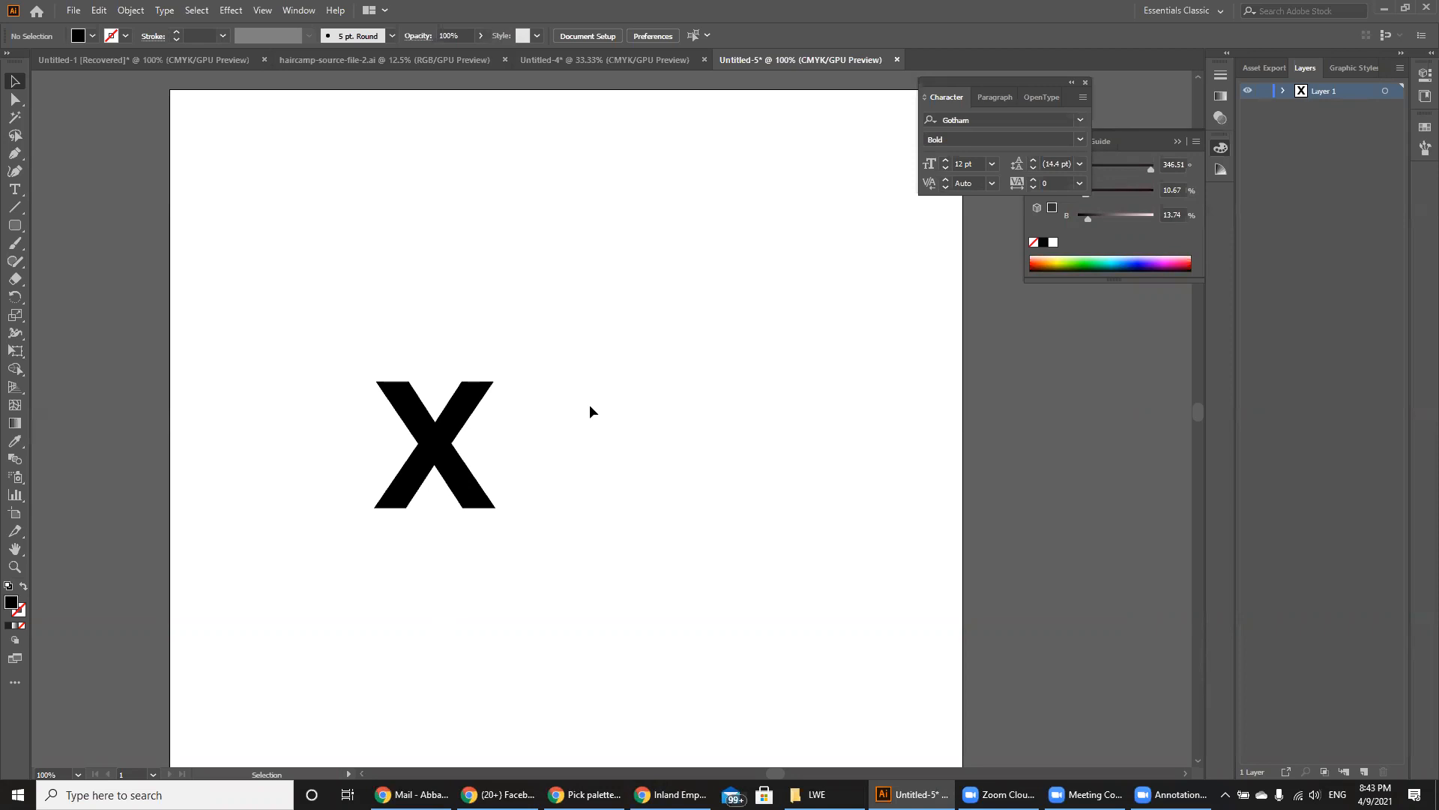
left_click_drag(469, 417, 914, 348)
Draw a horizontal black rectangle about 161 by 24 pt and add a copy of it rotated 90° to vertical.
left_click_drag(15, 225, 54, 230)
mouse_move(320, 373)
left_mouse_down()
mouse_move(497, 386)
mouse_move(535, 405)
left_mouse_up()
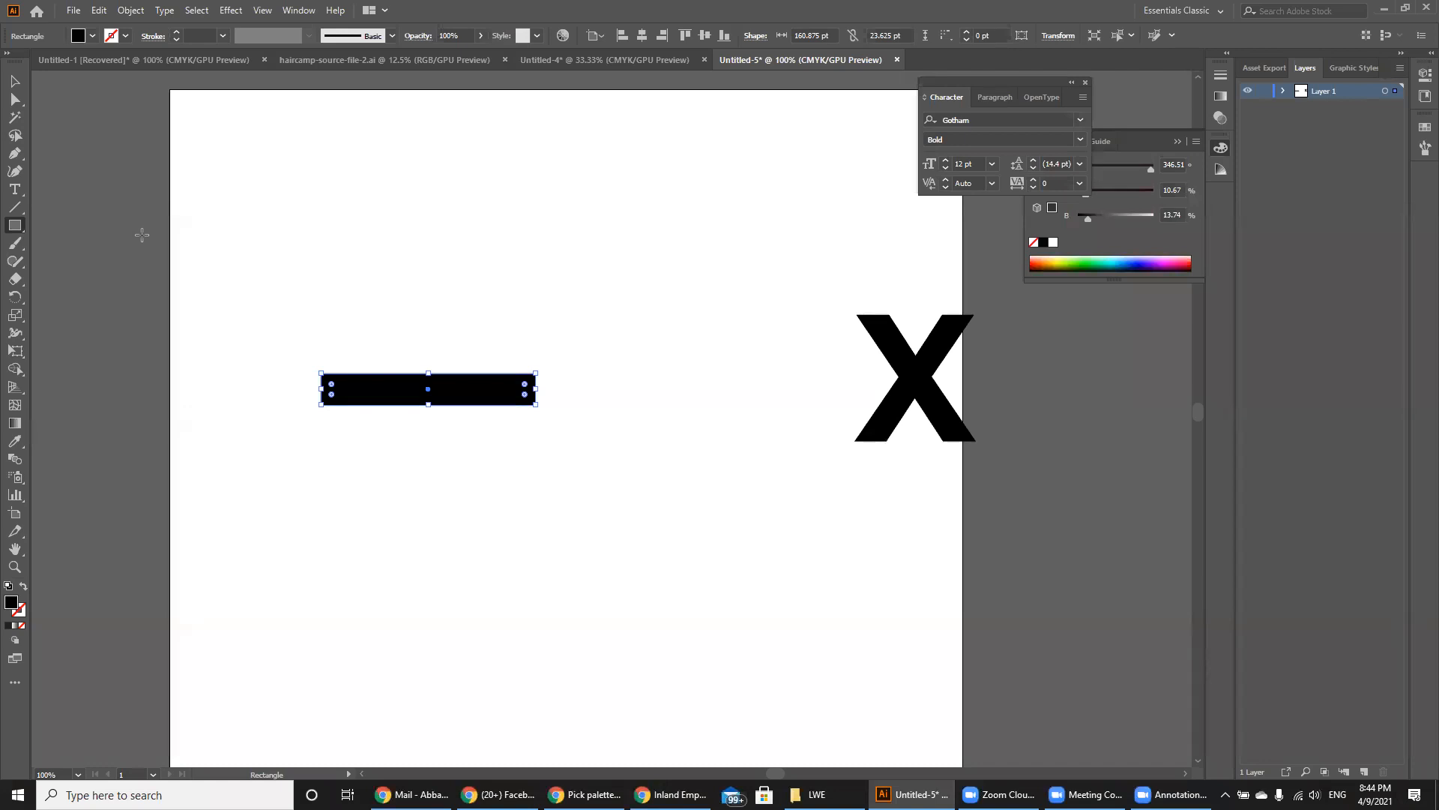
left_click(15, 80)
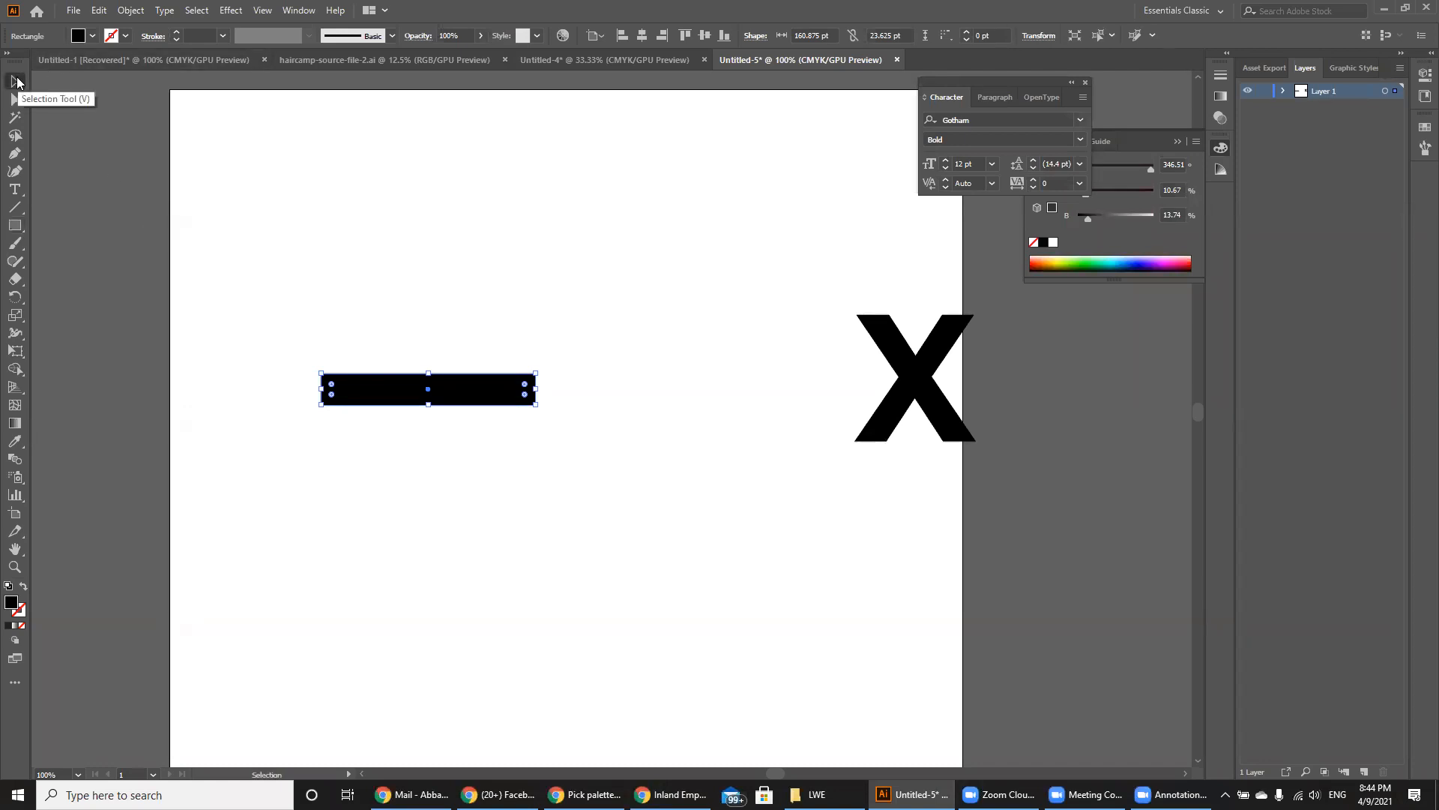
key("ctrl+v")
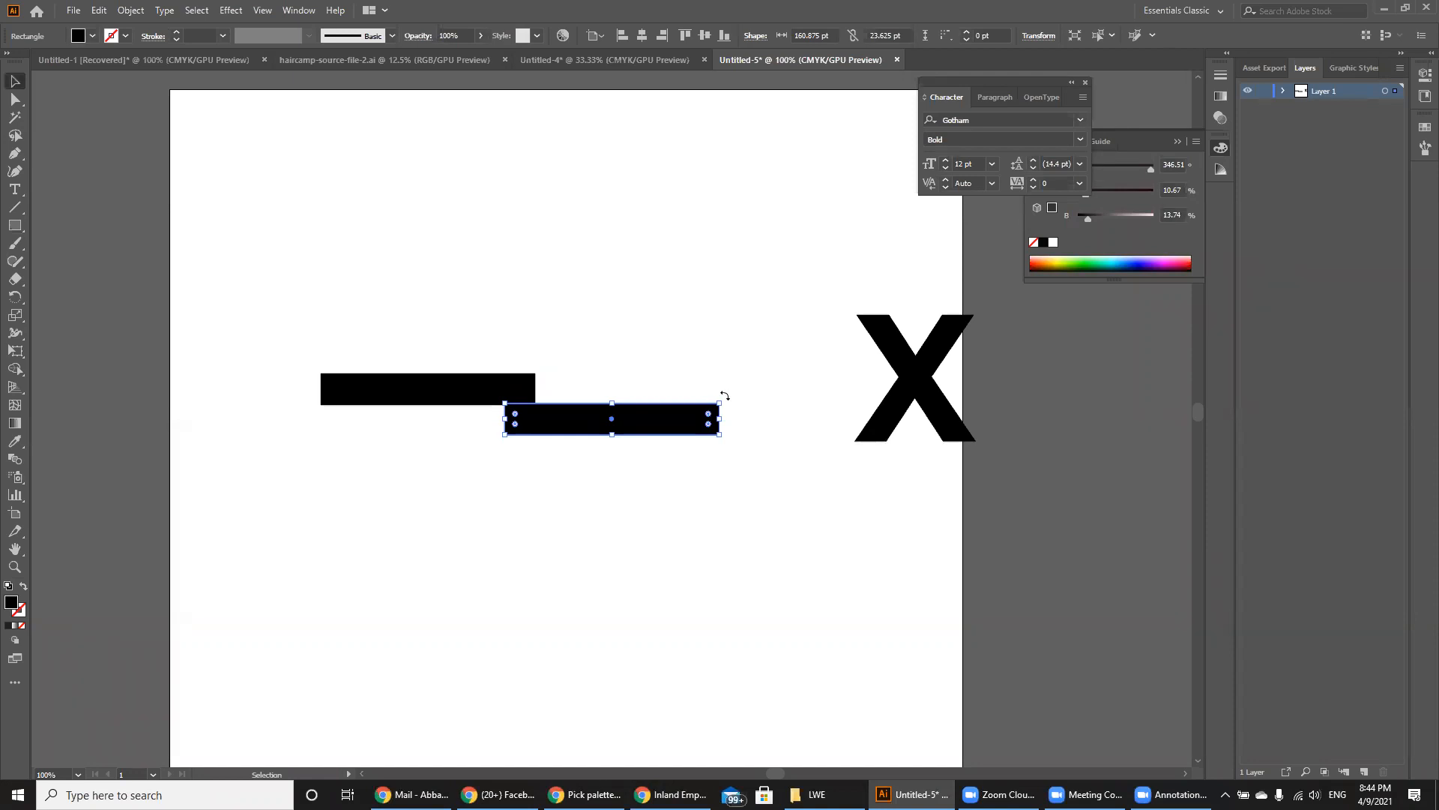
left_click_drag(724, 397, 612, 533)
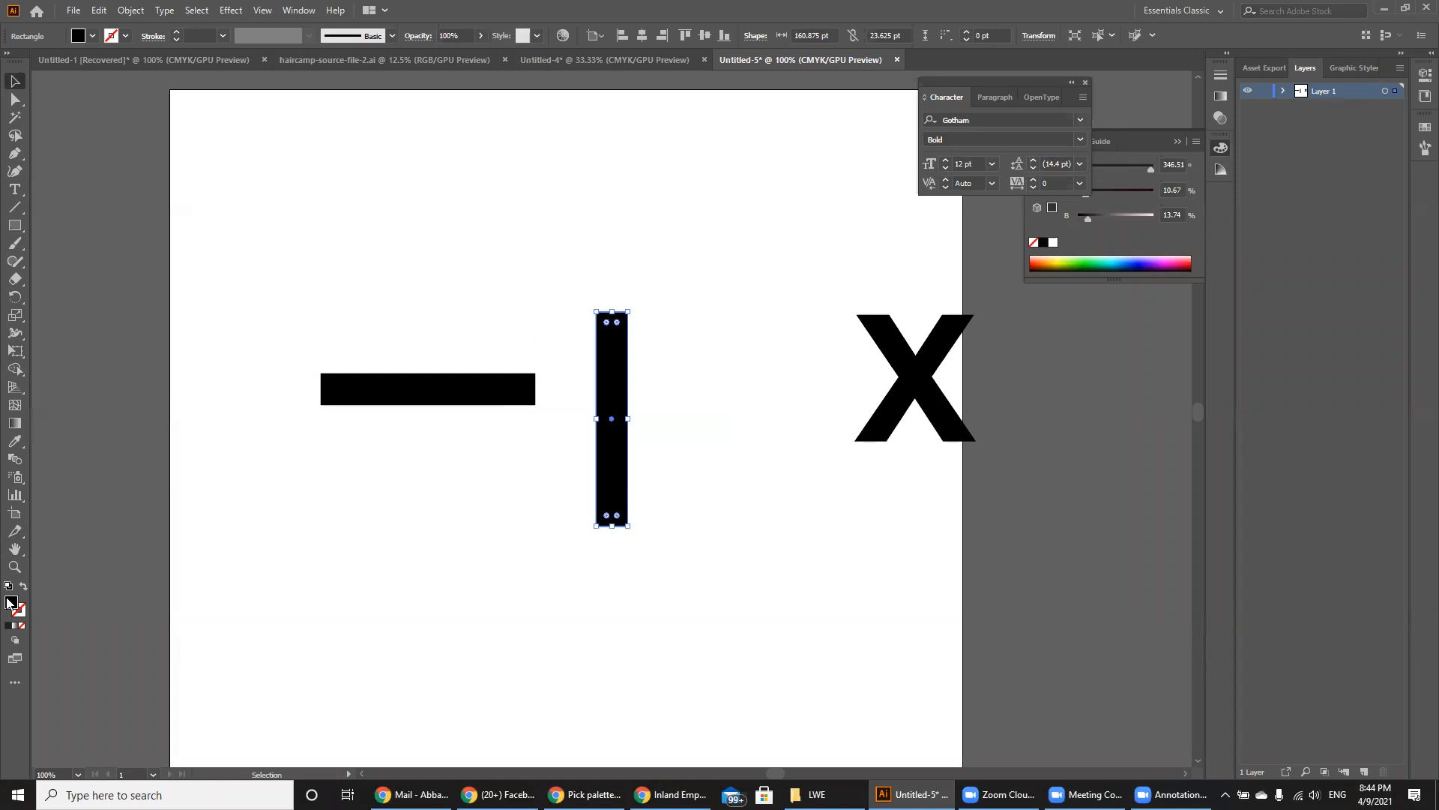
Fill the vertical bar with crimson at 344° hue, 92% saturation and 72% brightness, and centre it over the black bar.
left_click(438, 305)
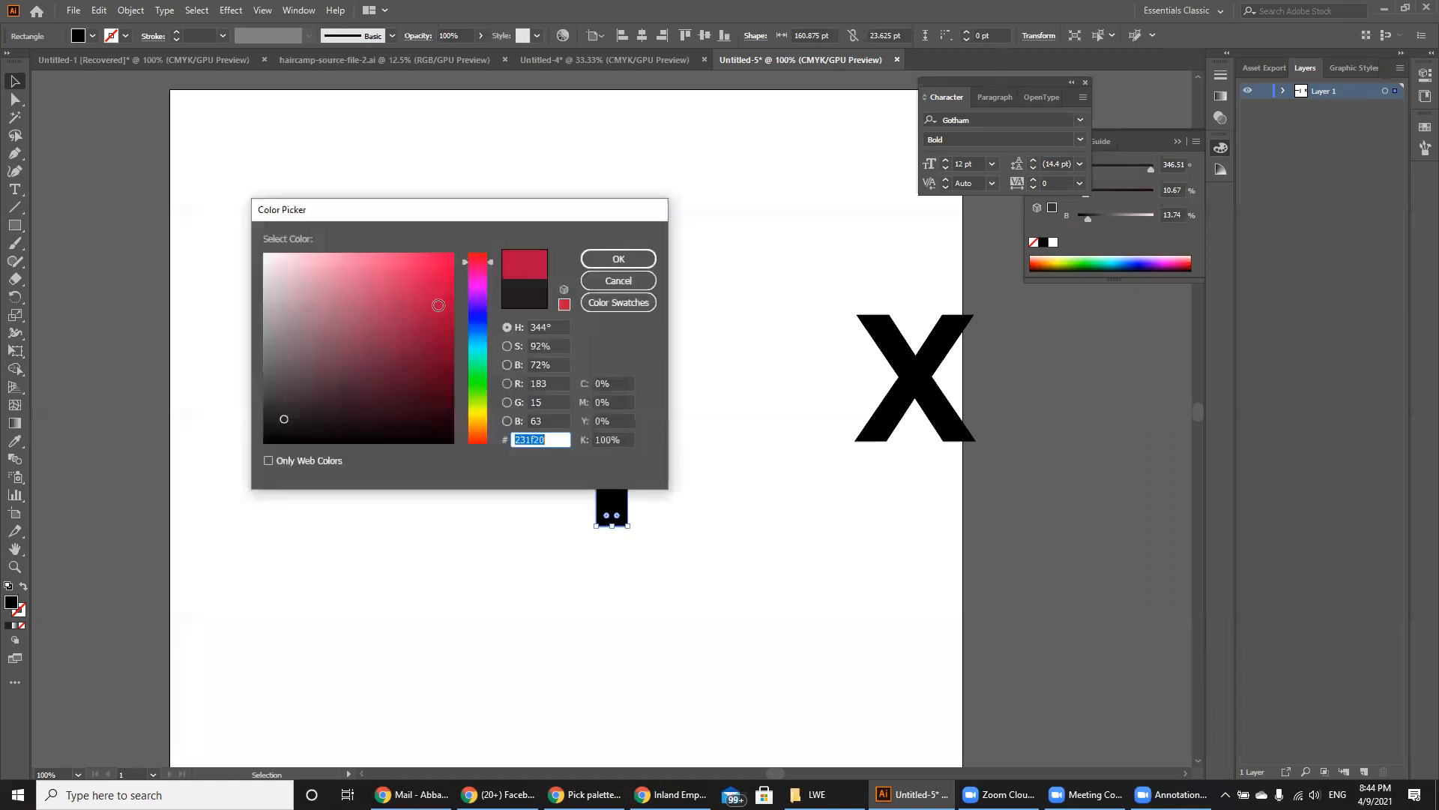
key("Return")
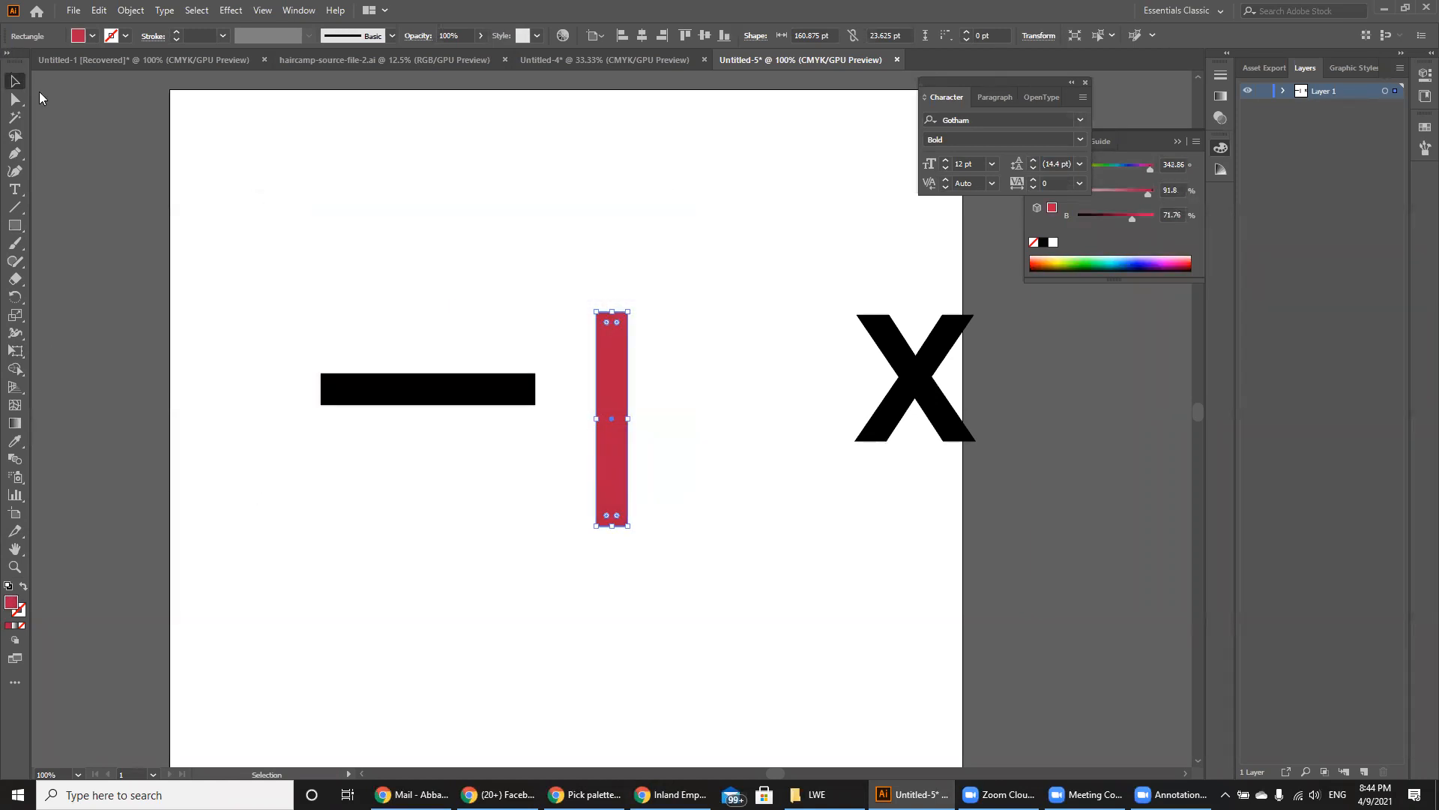
left_click_drag(621, 420, 433, 396)
key("ctrl+equal")
key("ctrl+equal")
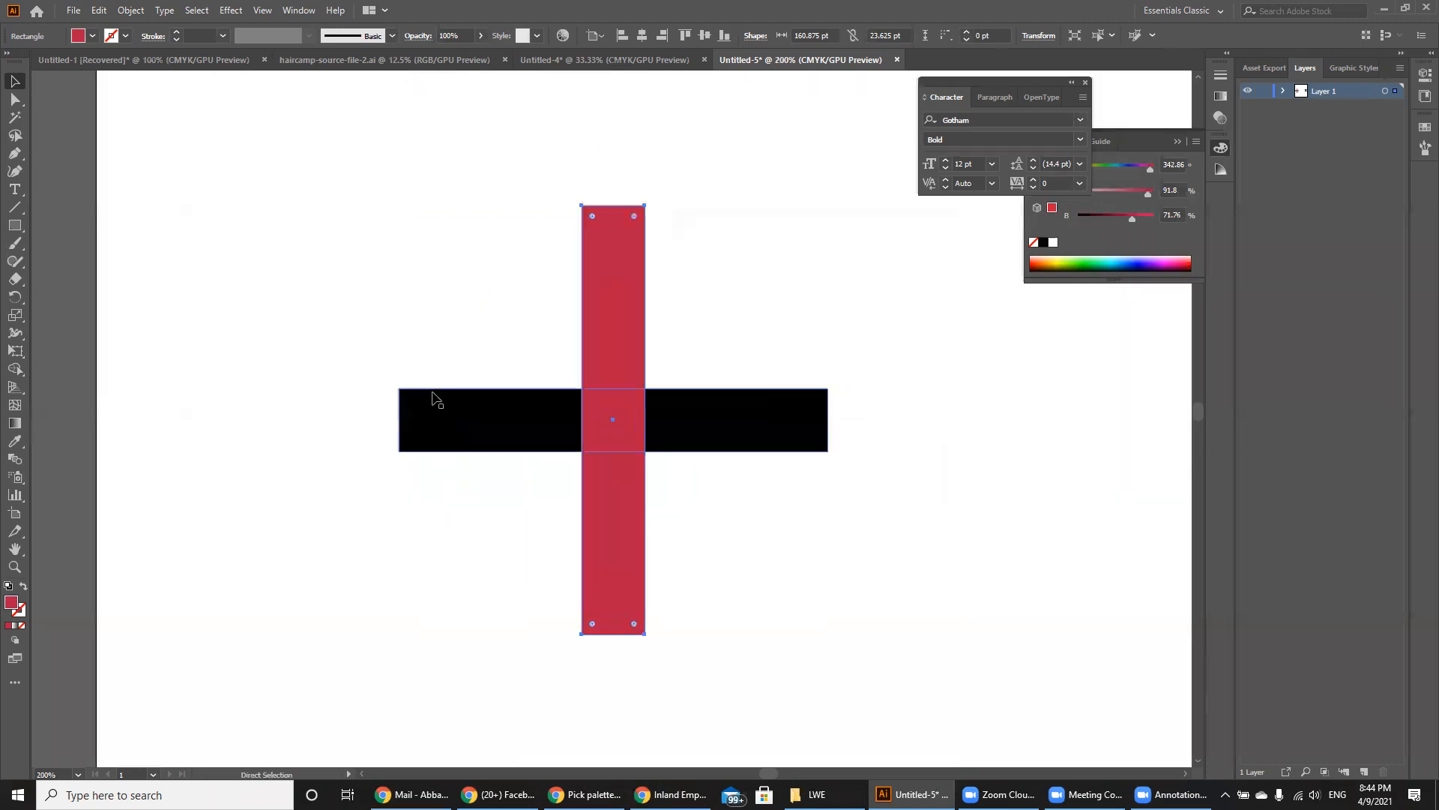
mouse_move(617, 516)
left_mouse_down()
mouse_move(696, 515)
mouse_move(616, 510)
left_mouse_up()
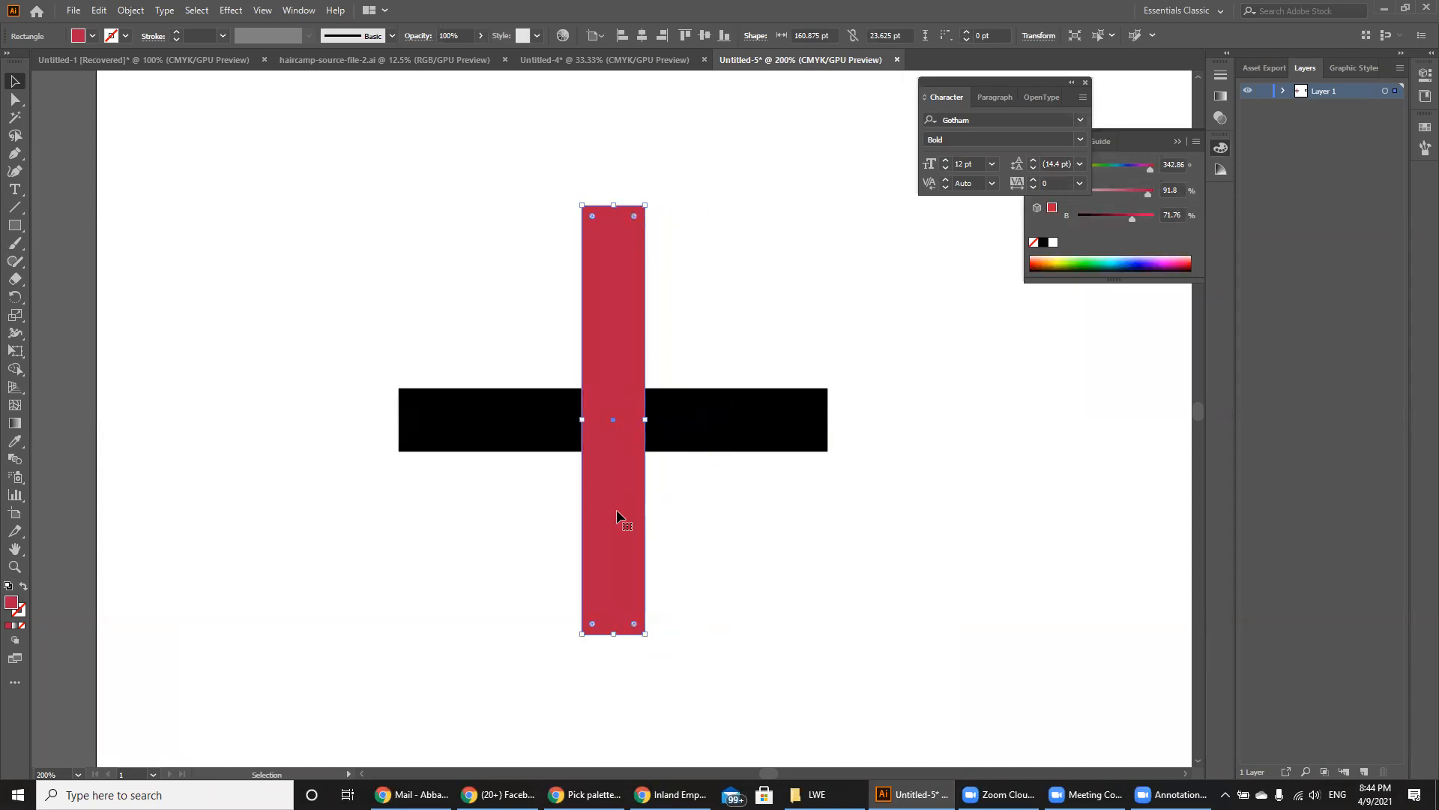
key("ctrl+minus")
key("ctrl+minus")
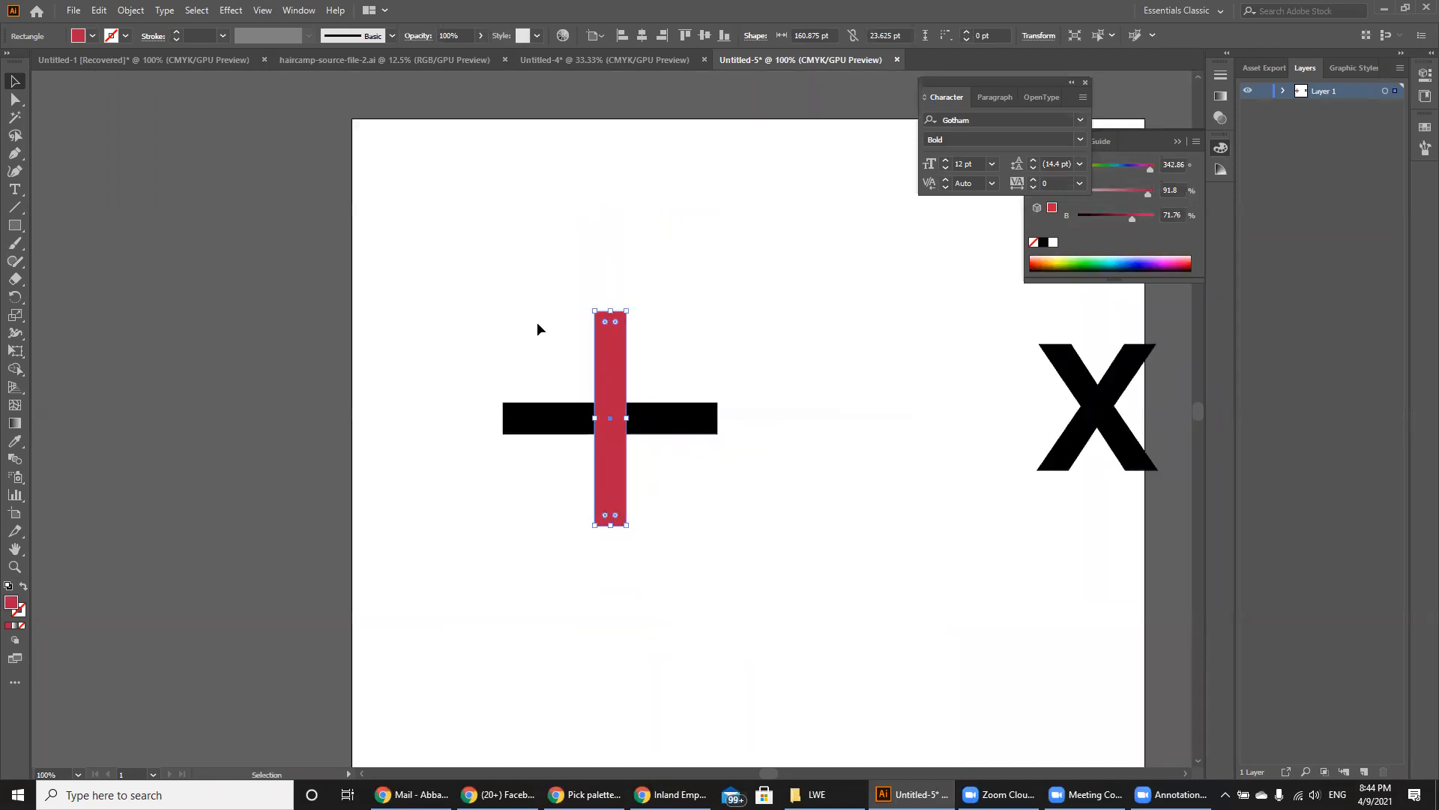
Select both crossed bars, rotate them about 45° into an X shape, and undo the rotation.
left_click(705, 424)
left_click(613, 378)
left_click(676, 415)
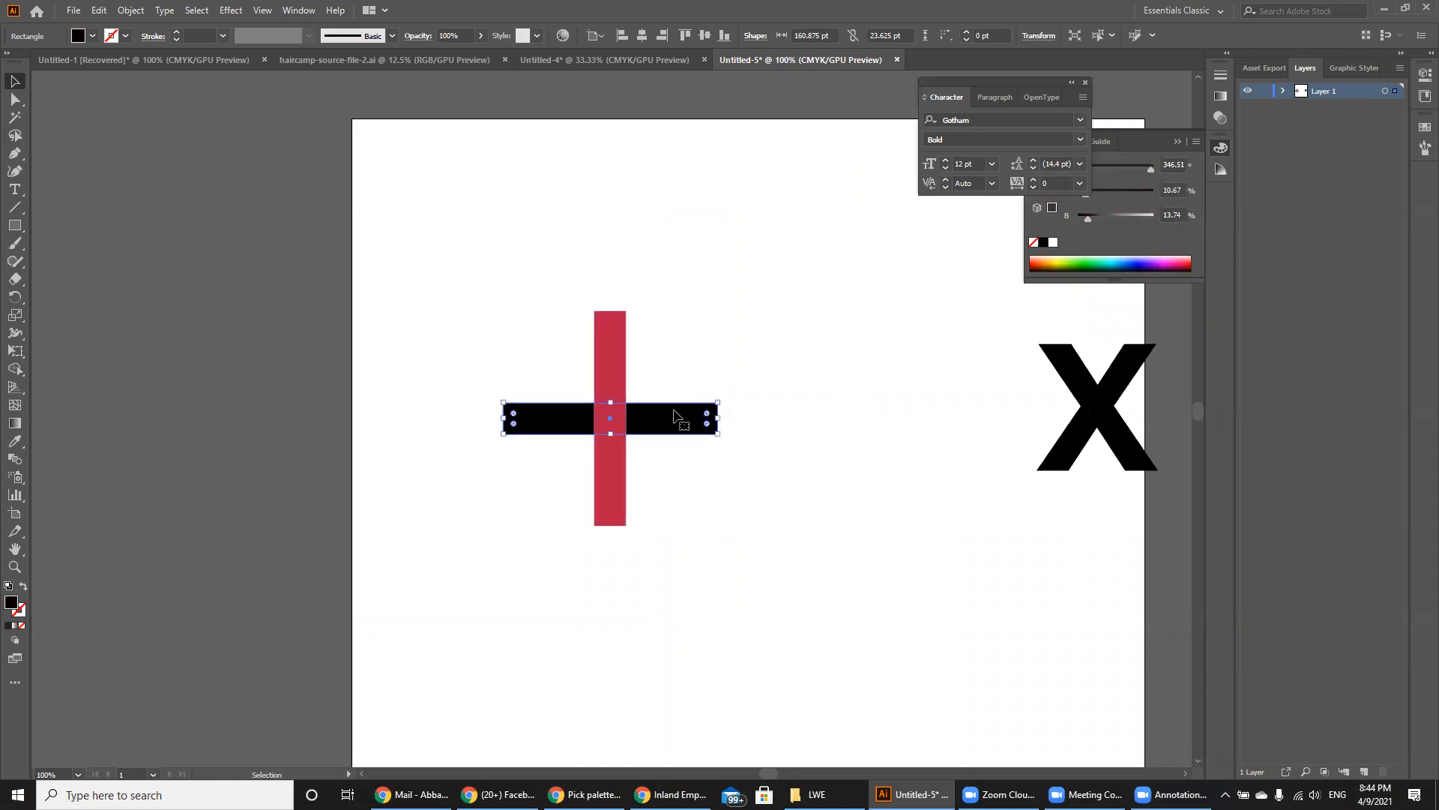
key("ctrl+a")
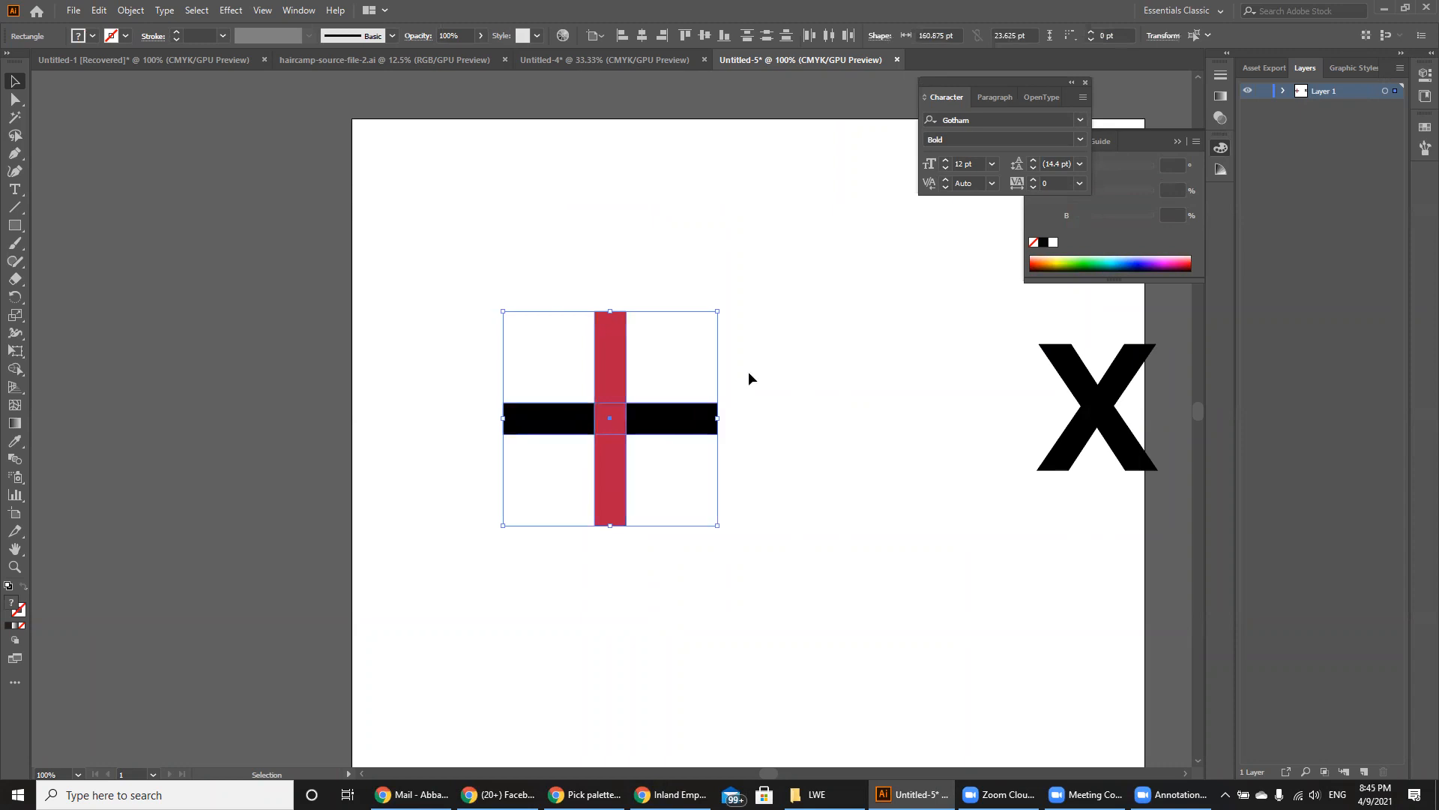
left_click_drag(639, 271, 536, 289)
left_click(841, 501)
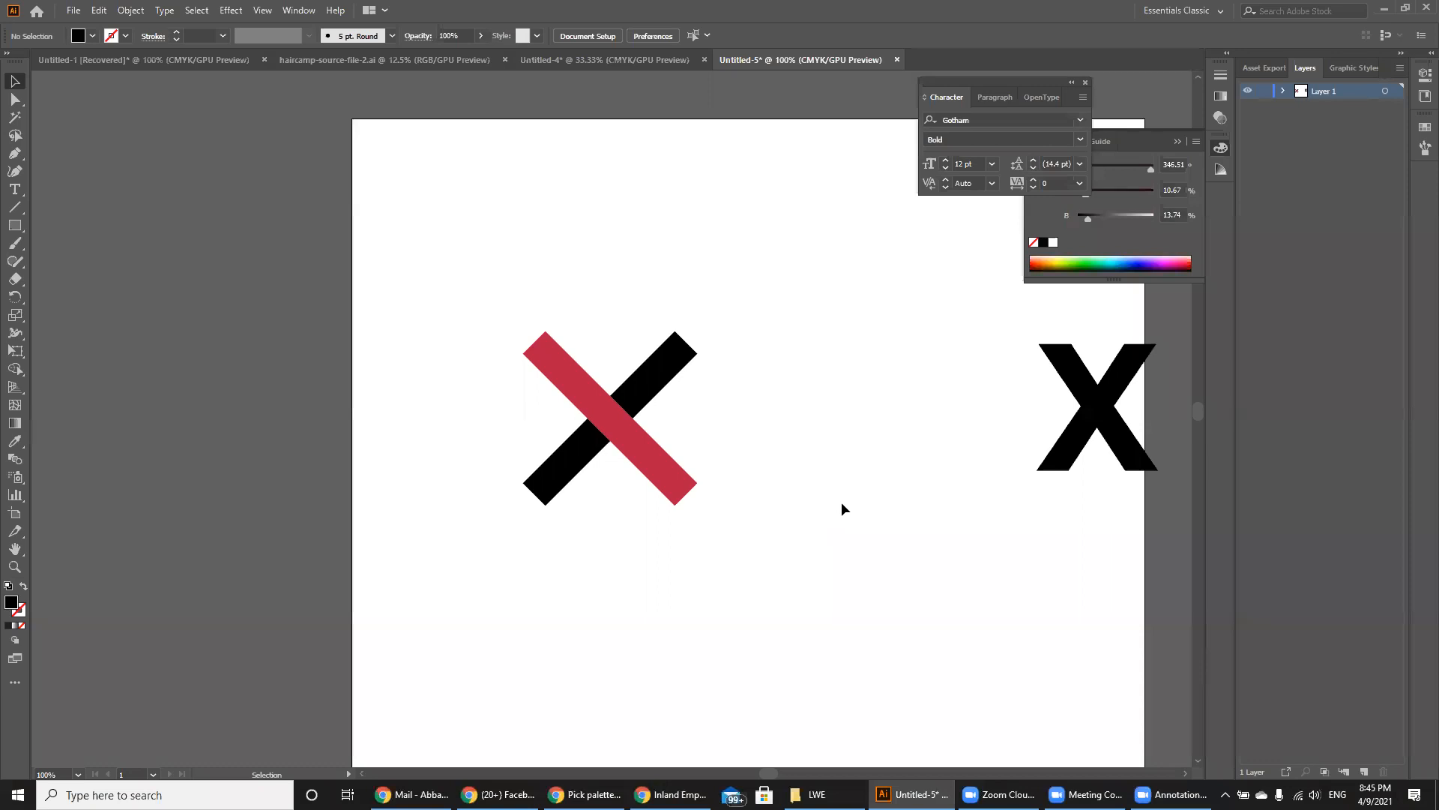
key("ctrl+z")
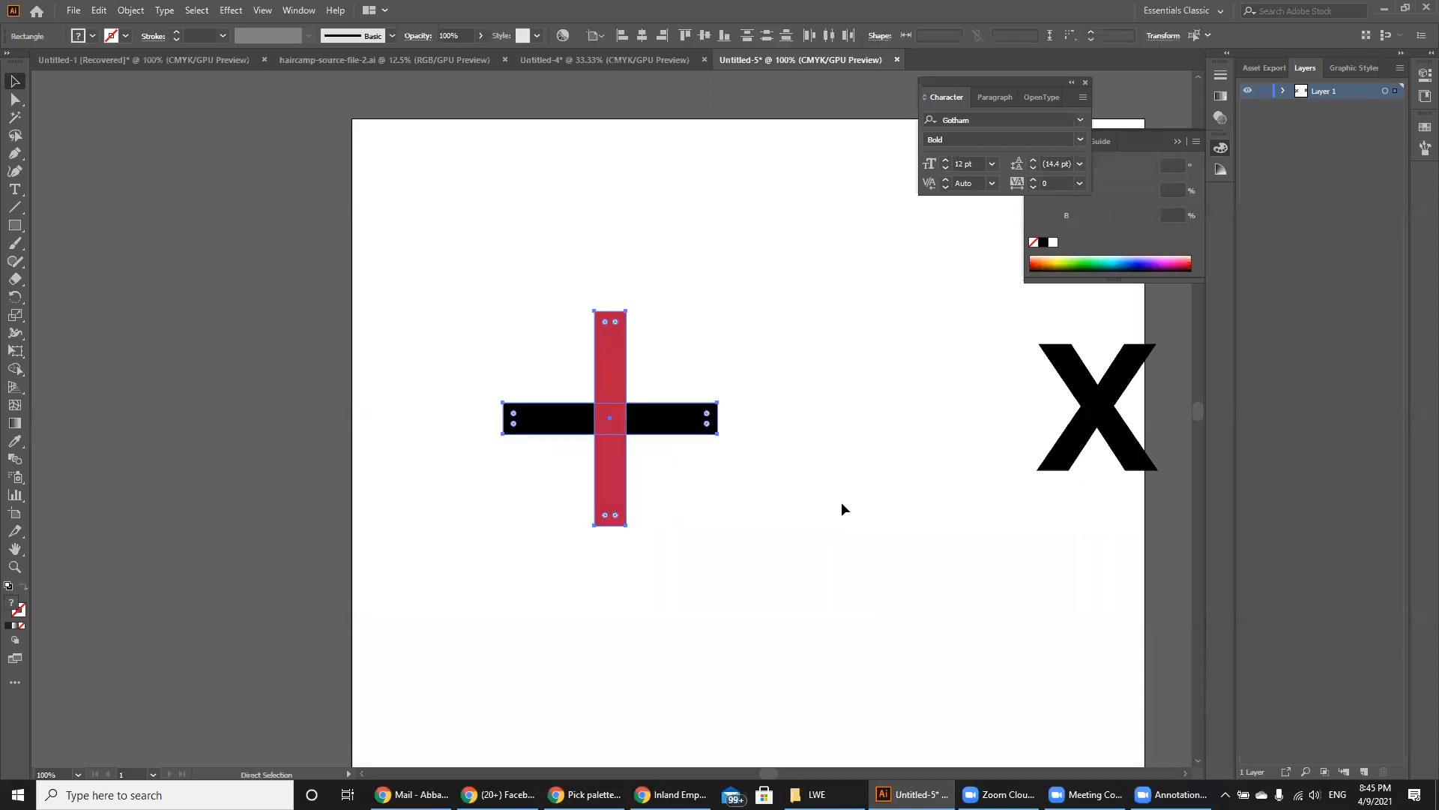
key("v")
key("ctrl+=")
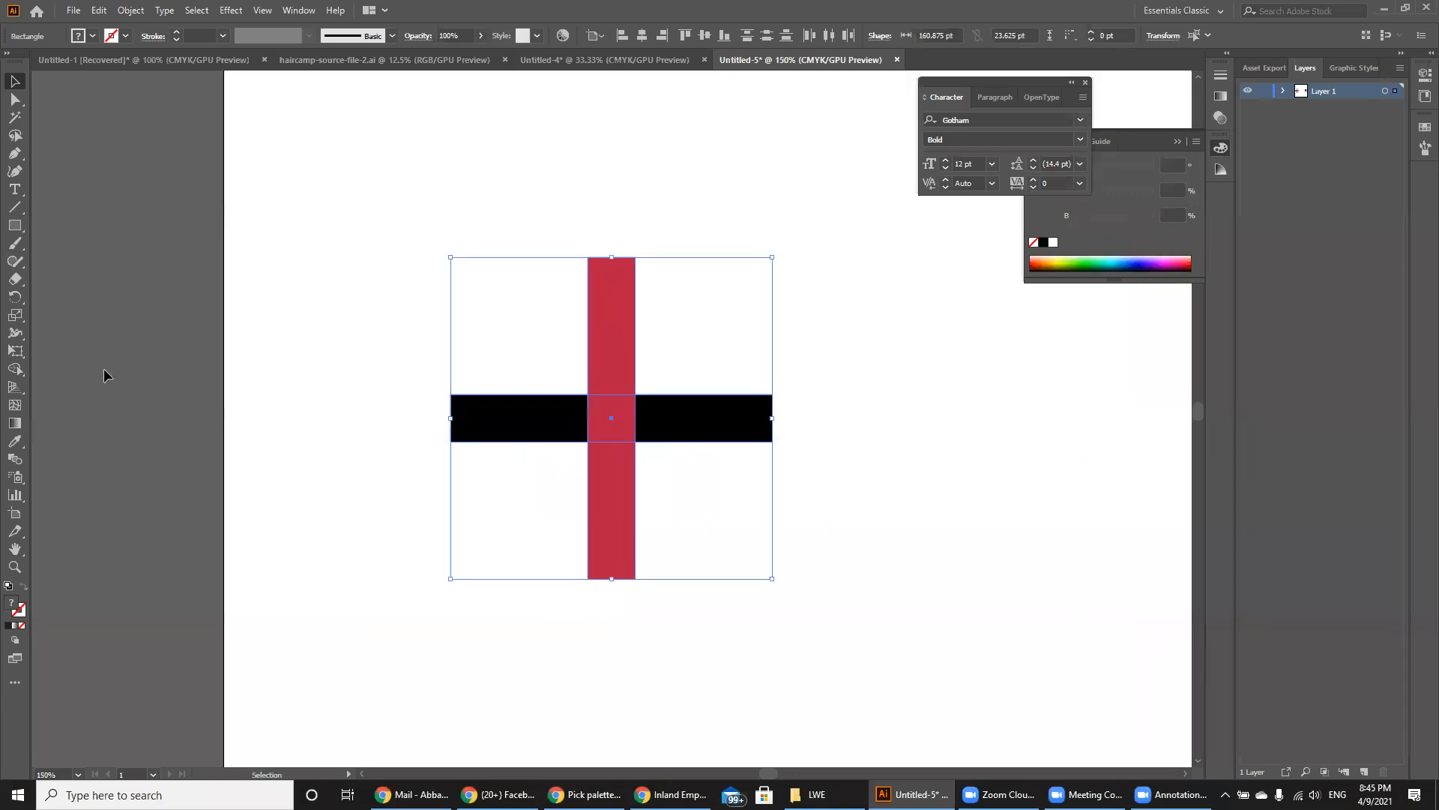
left_click(17, 339)
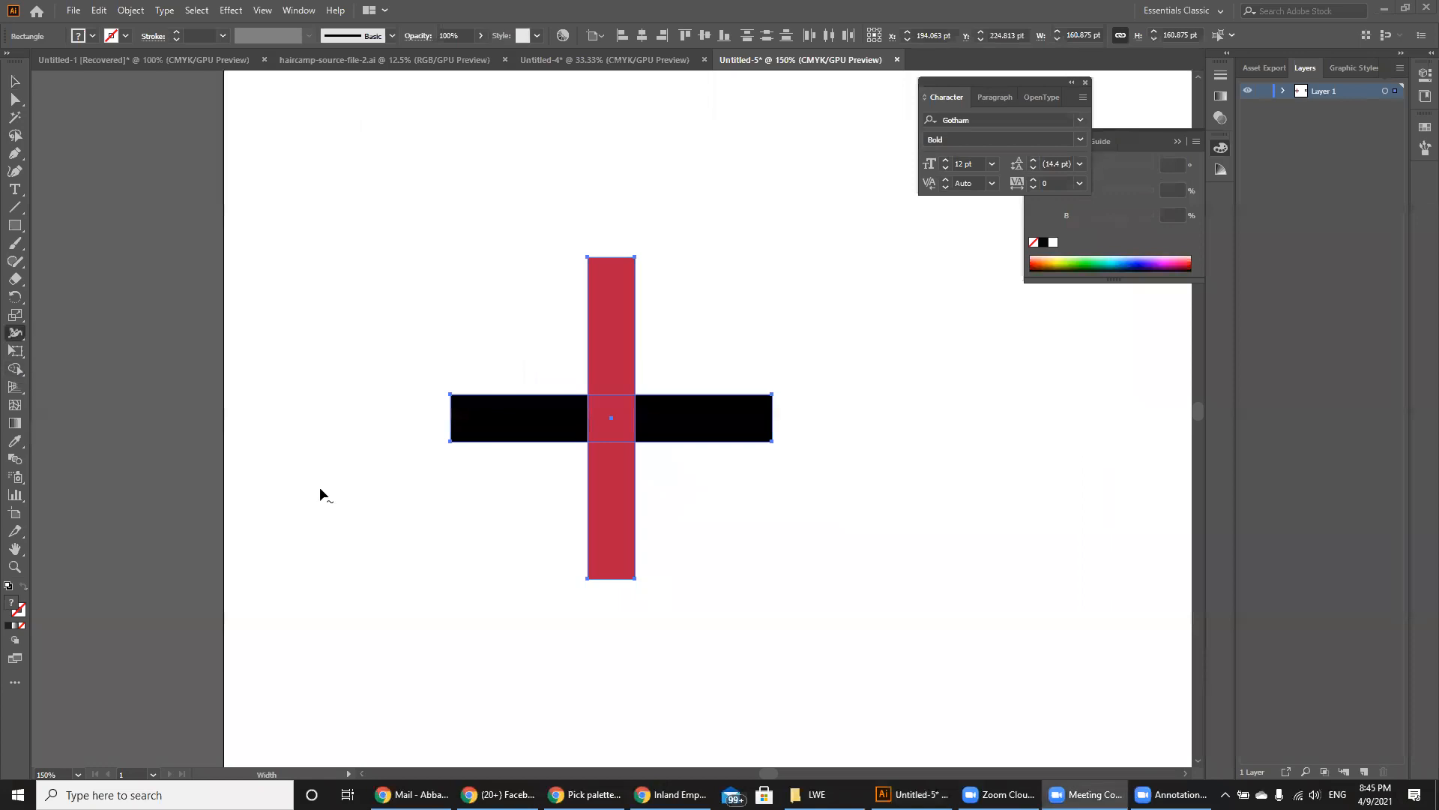
left_click(25, 344)
left_click(15, 368)
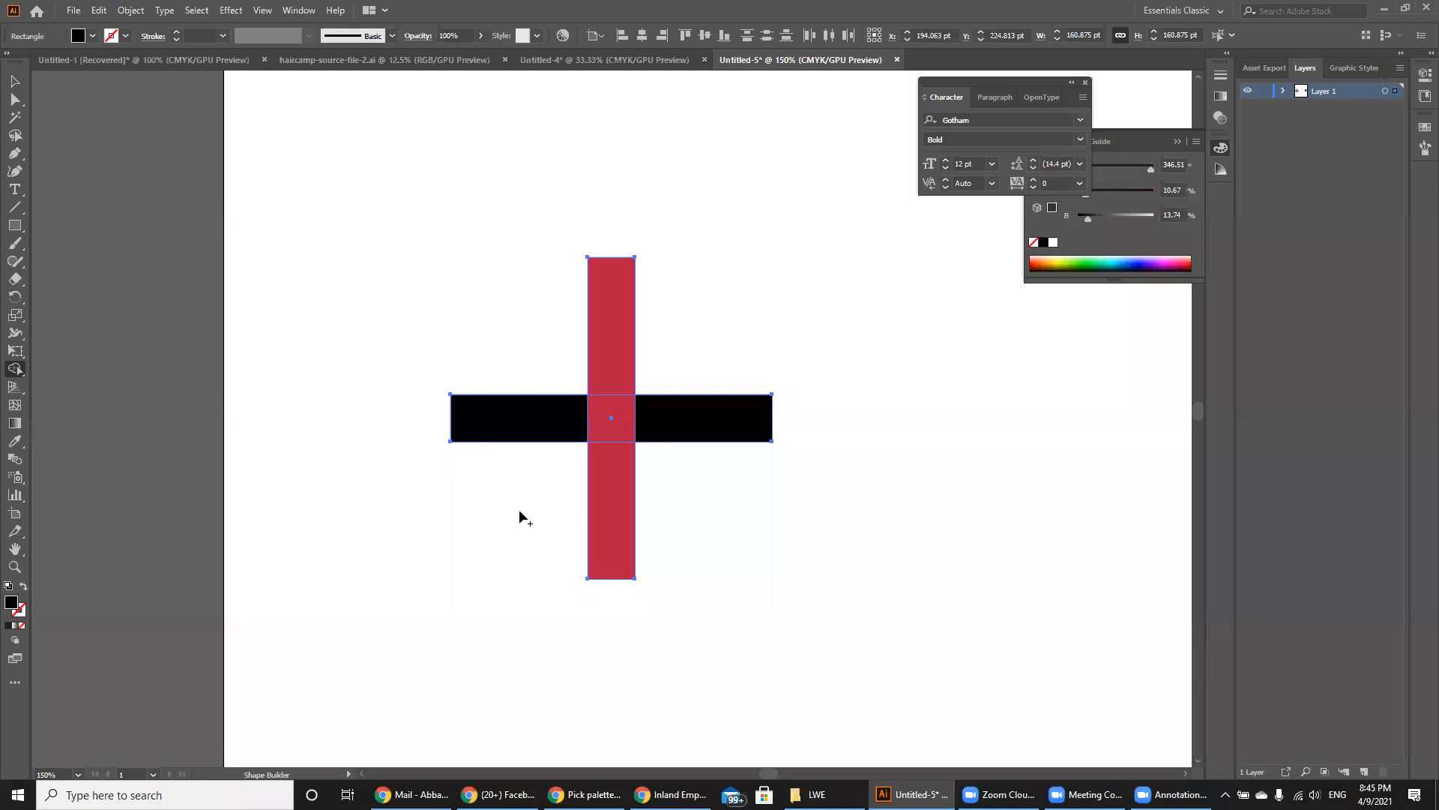
left_click(14, 81)
left_click(397, 514)
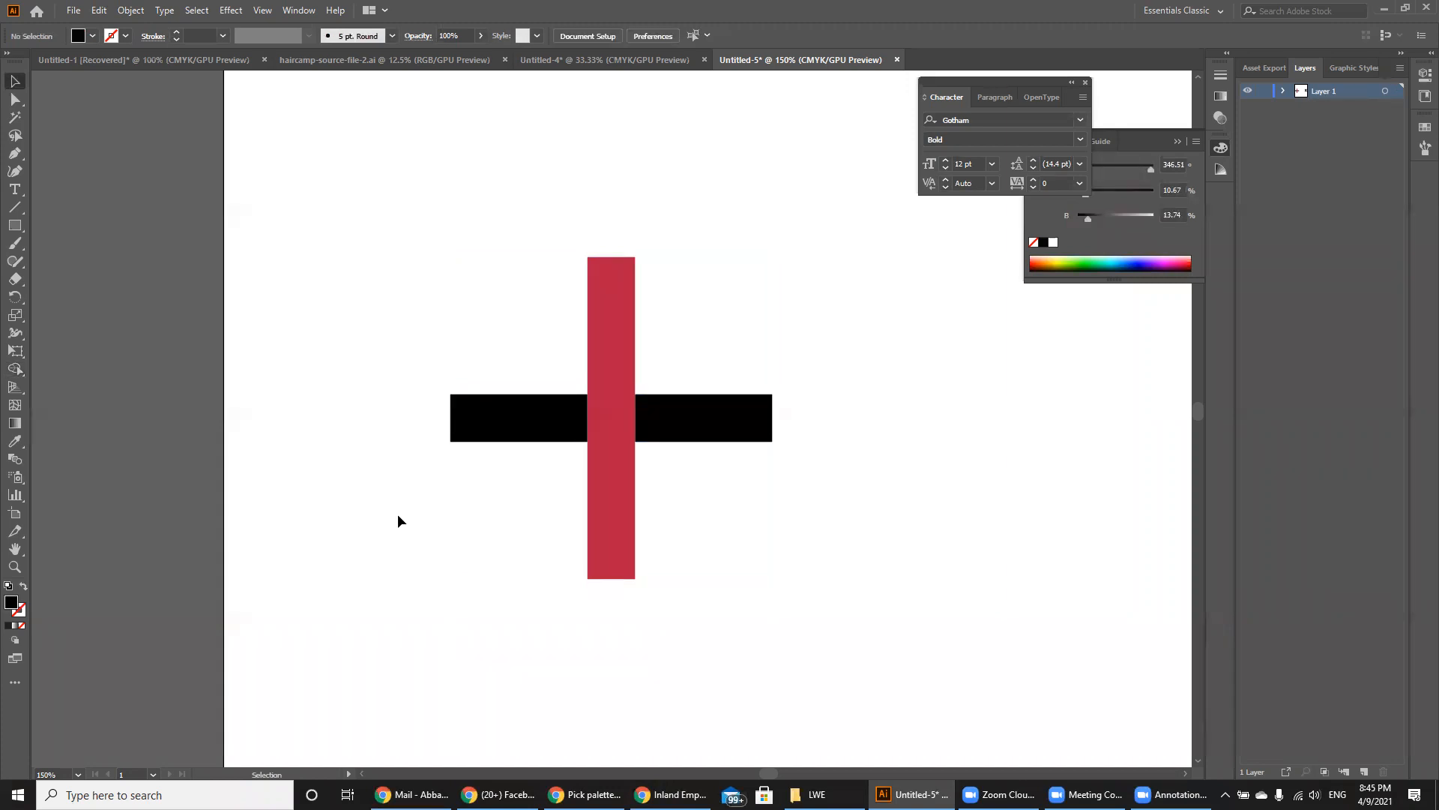
left_click_drag(383, 363, 712, 564)
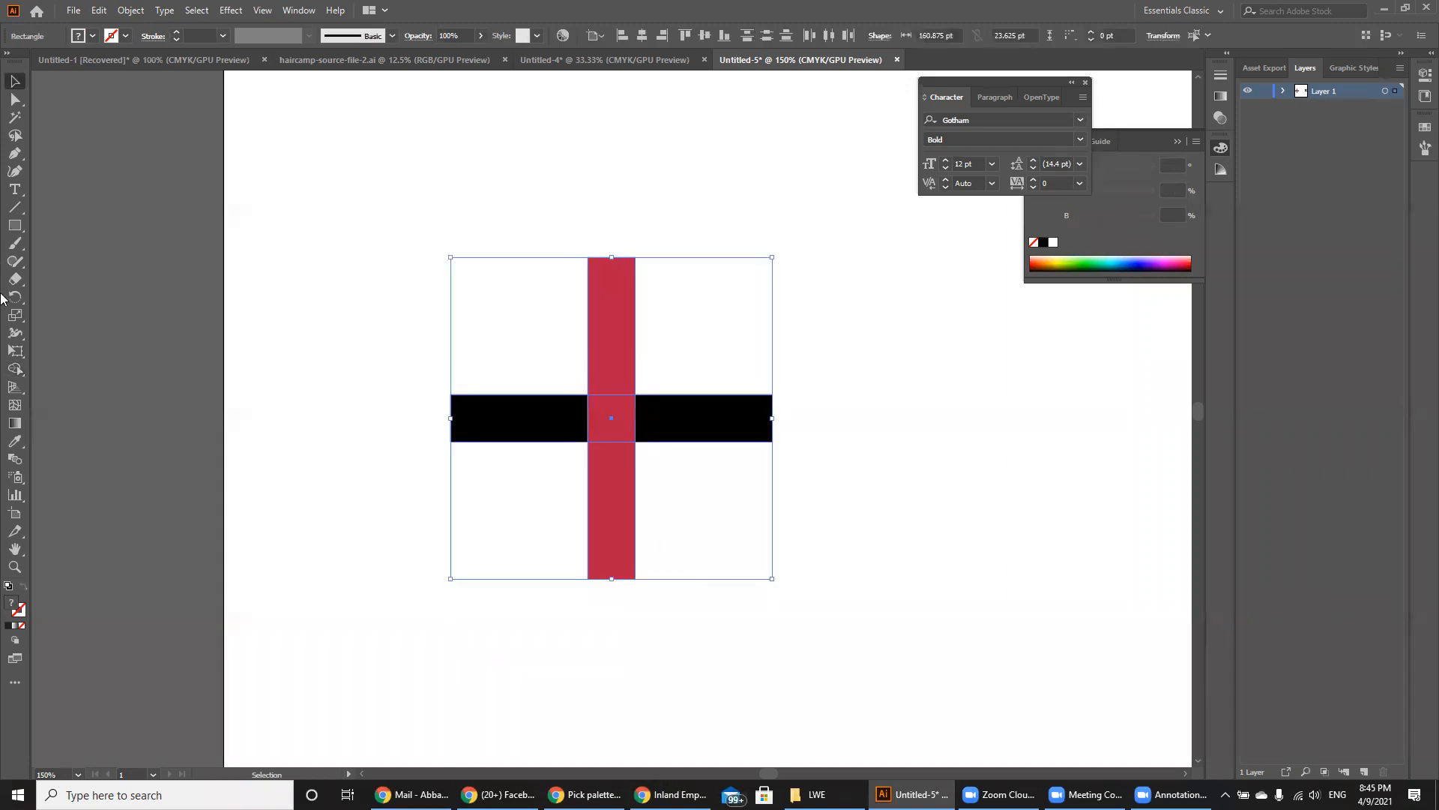
left_click_drag(318, 256, 783, 575)
left_click(803, 504)
Select the black and crimson bars, merge them into one cross with the Shape Builder, and undo the merge.
left_click(712, 416)
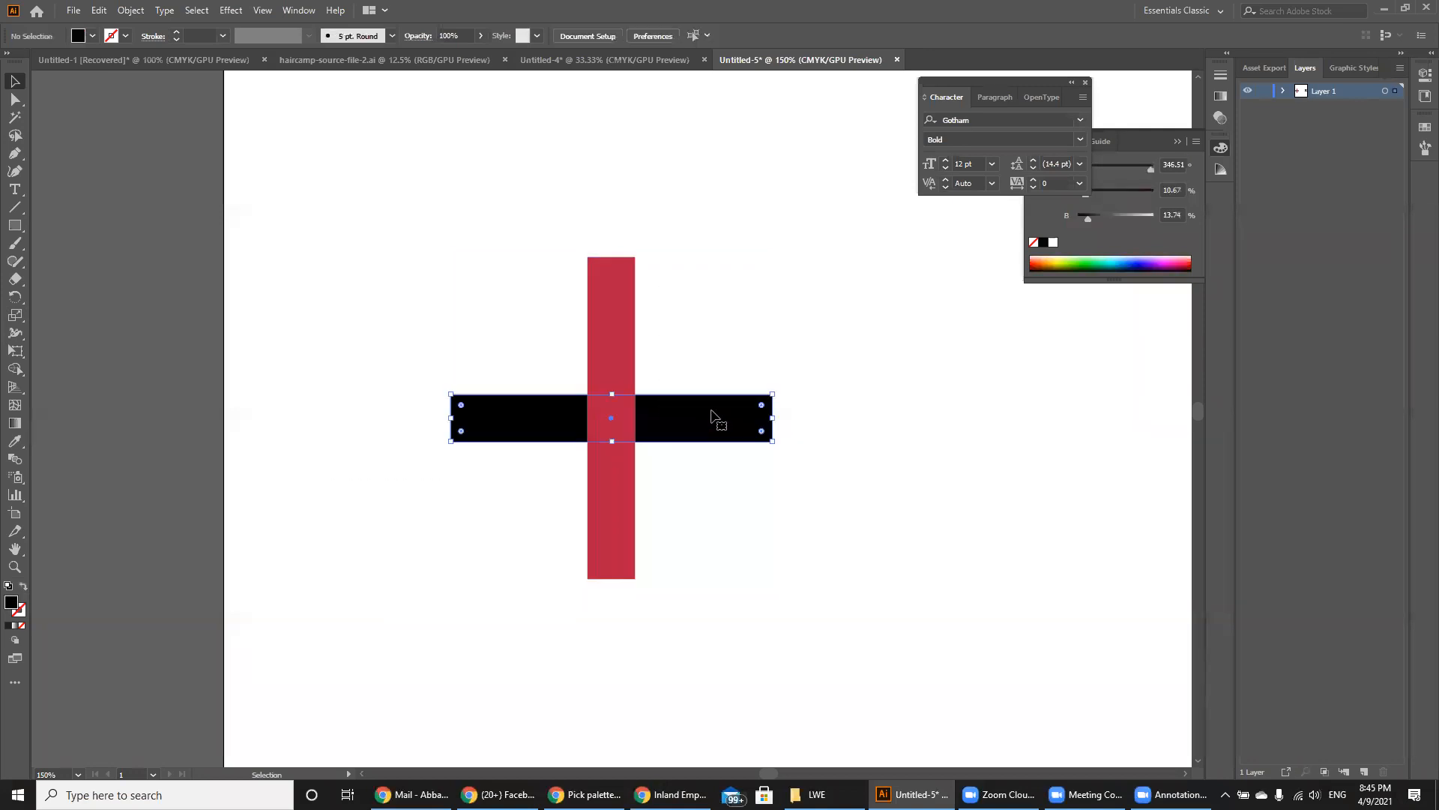
left_click(615, 330, "shift")
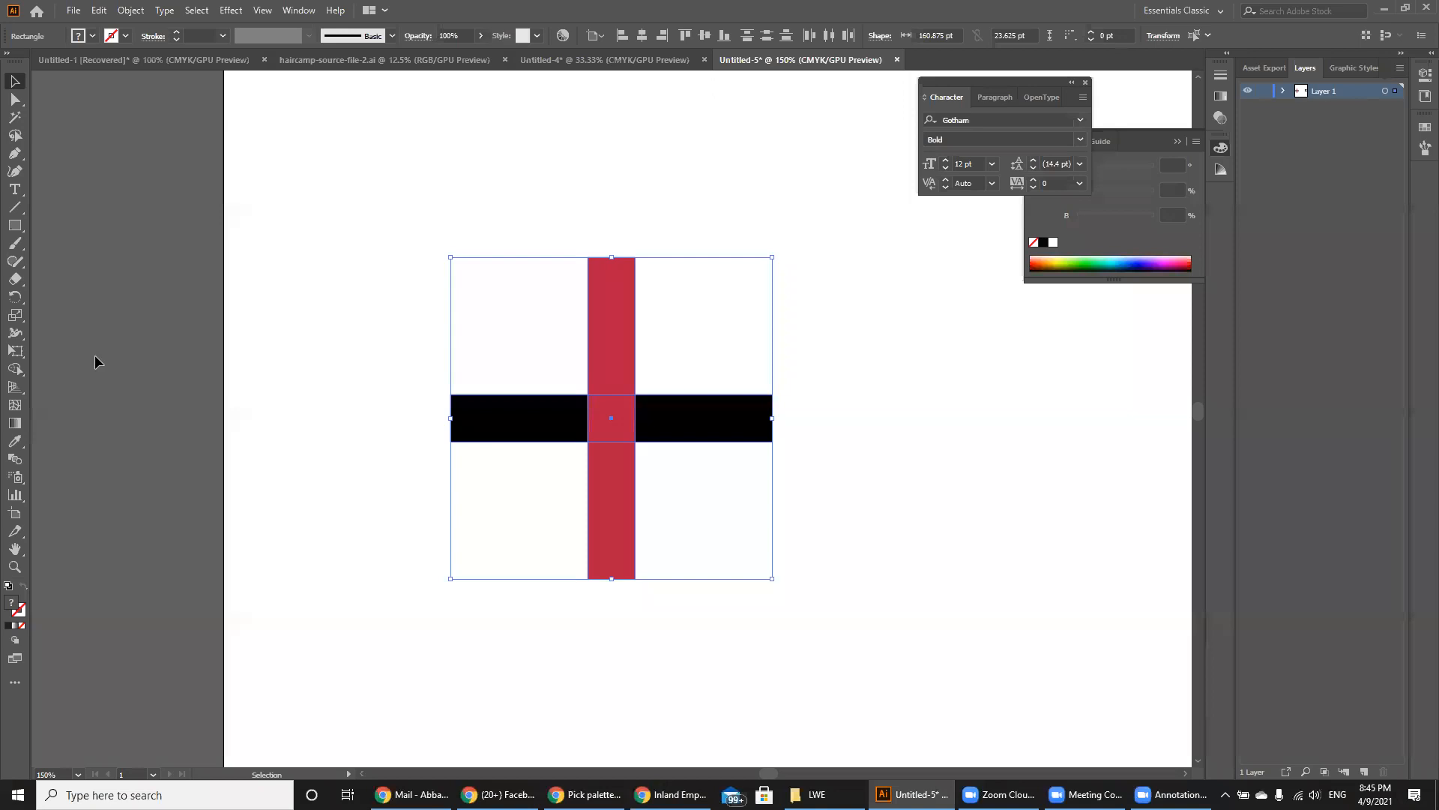
left_click(15, 374)
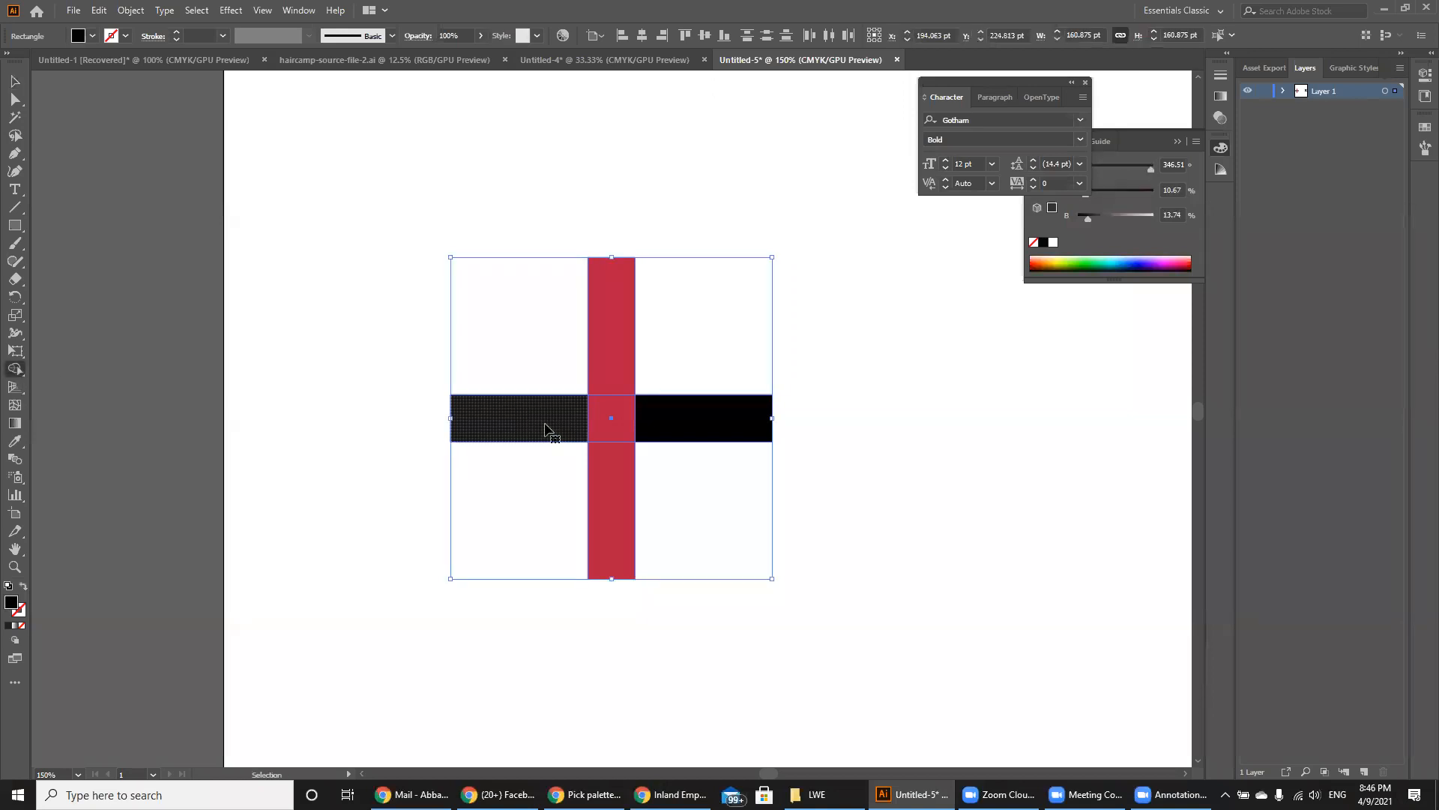
key("ctrl+plus")
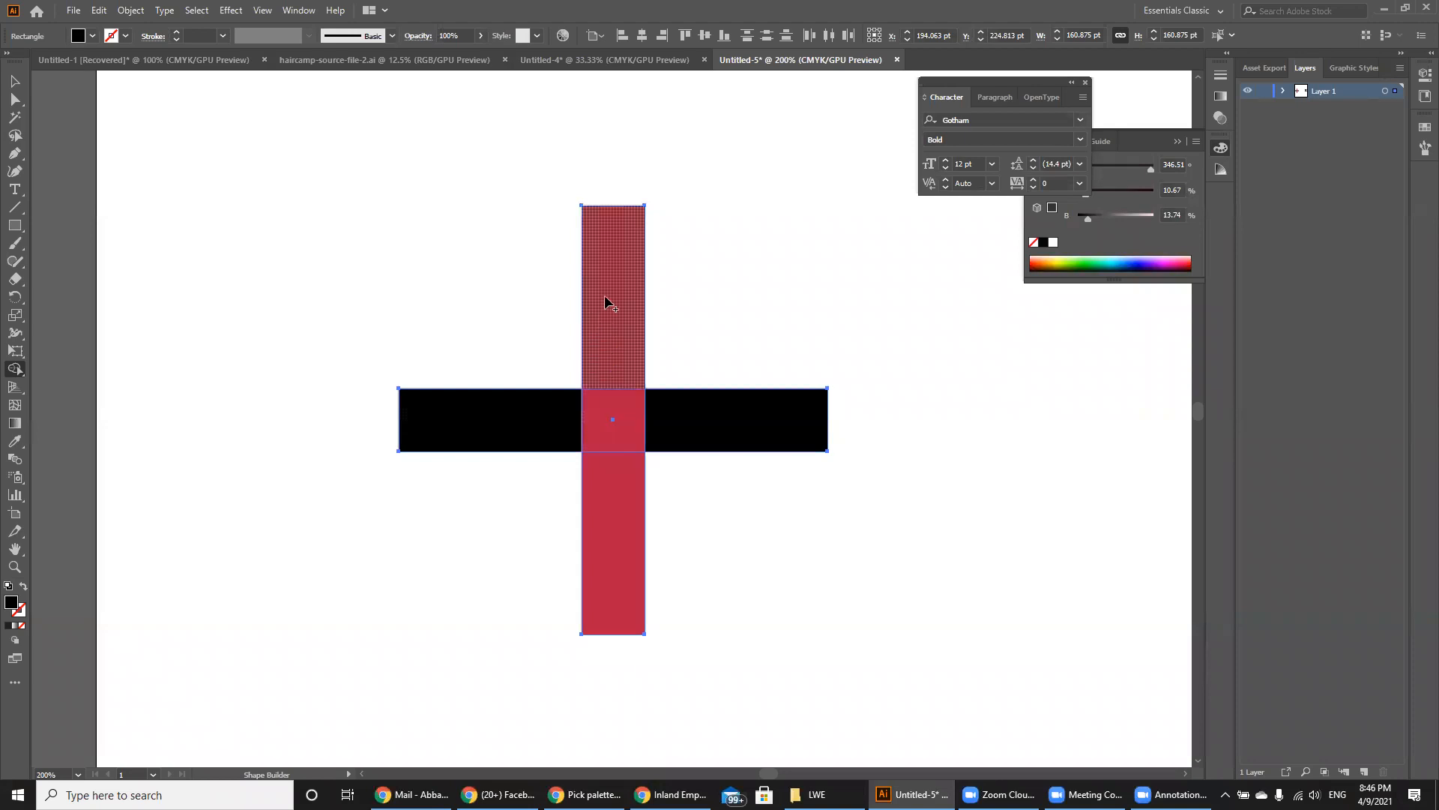
mouse_move(620, 292)
left_mouse_down()
mouse_move(614, 421)
mouse_move(545, 425)
mouse_move(614, 447)
mouse_move(617, 490)
mouse_move(653, 421)
mouse_move(689, 421)
left_mouse_up()
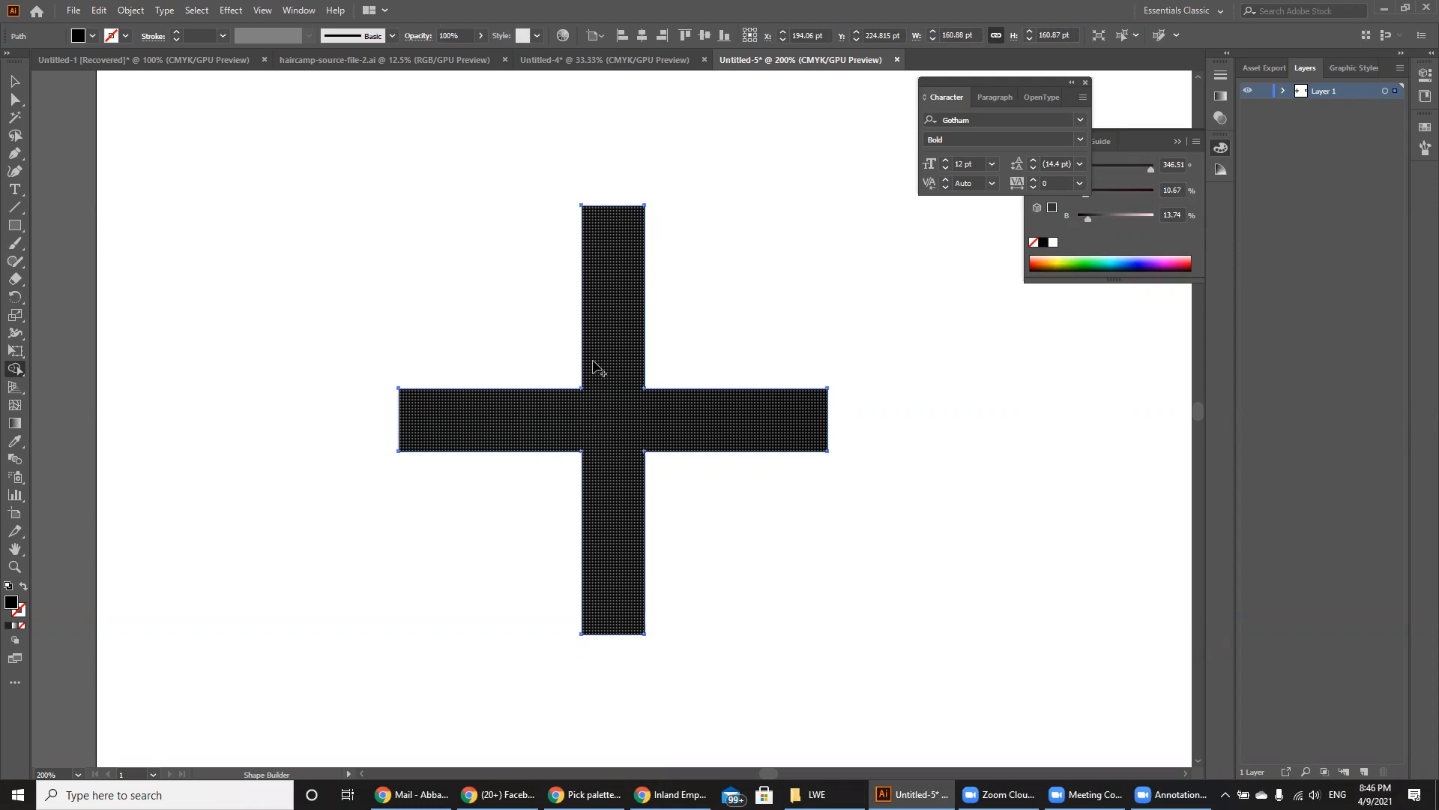
key("v")
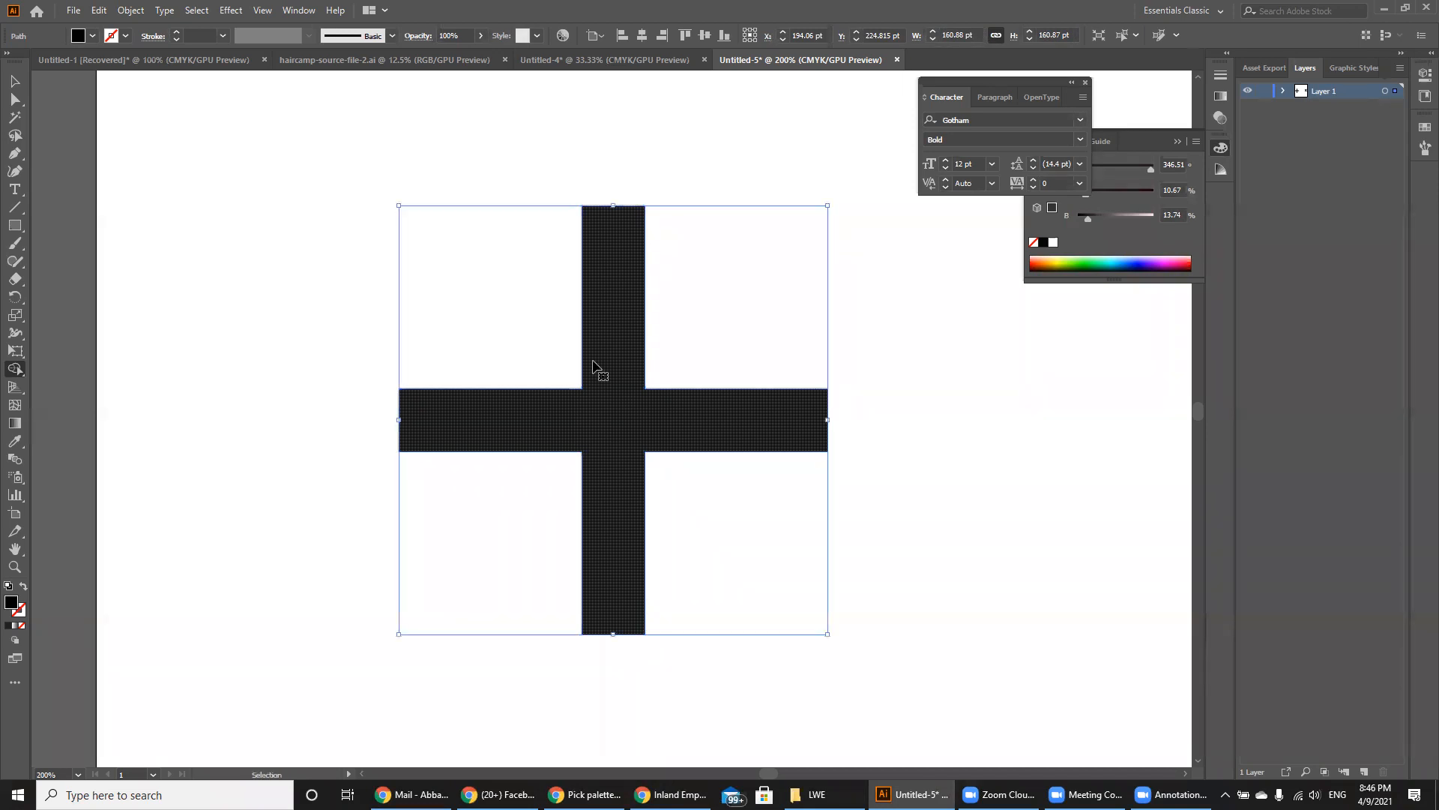
Repeat the Shape Builder merge of the crossed bars twice along different paths, undoing each merge.
mouse_move(529, 419)
left_mouse_down()
mouse_move(702, 418)
mouse_move(599, 462)
mouse_move(587, 341)
left_mouse_up()
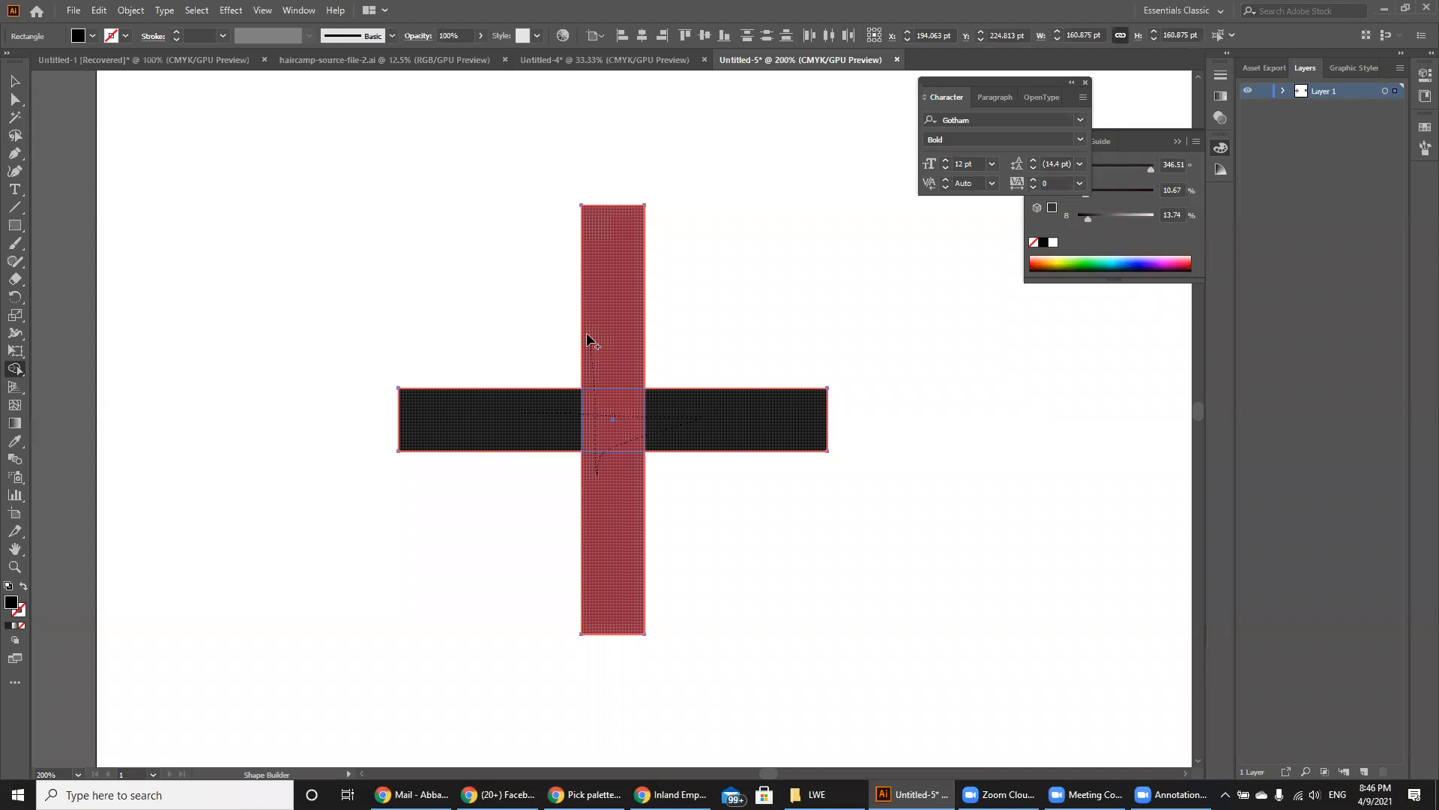
left_click_drag(587, 341, 587, 341)
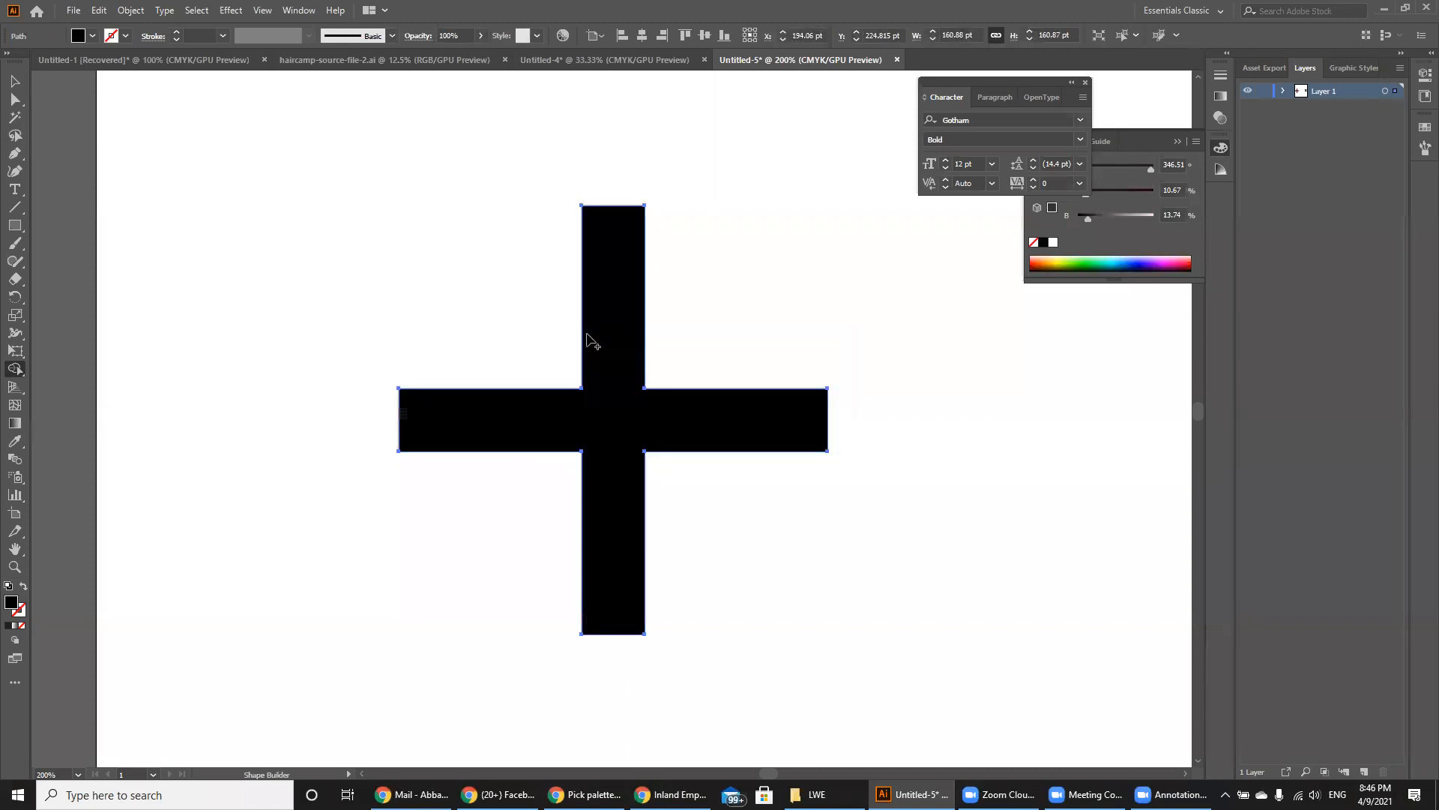
key("ctrl+z")
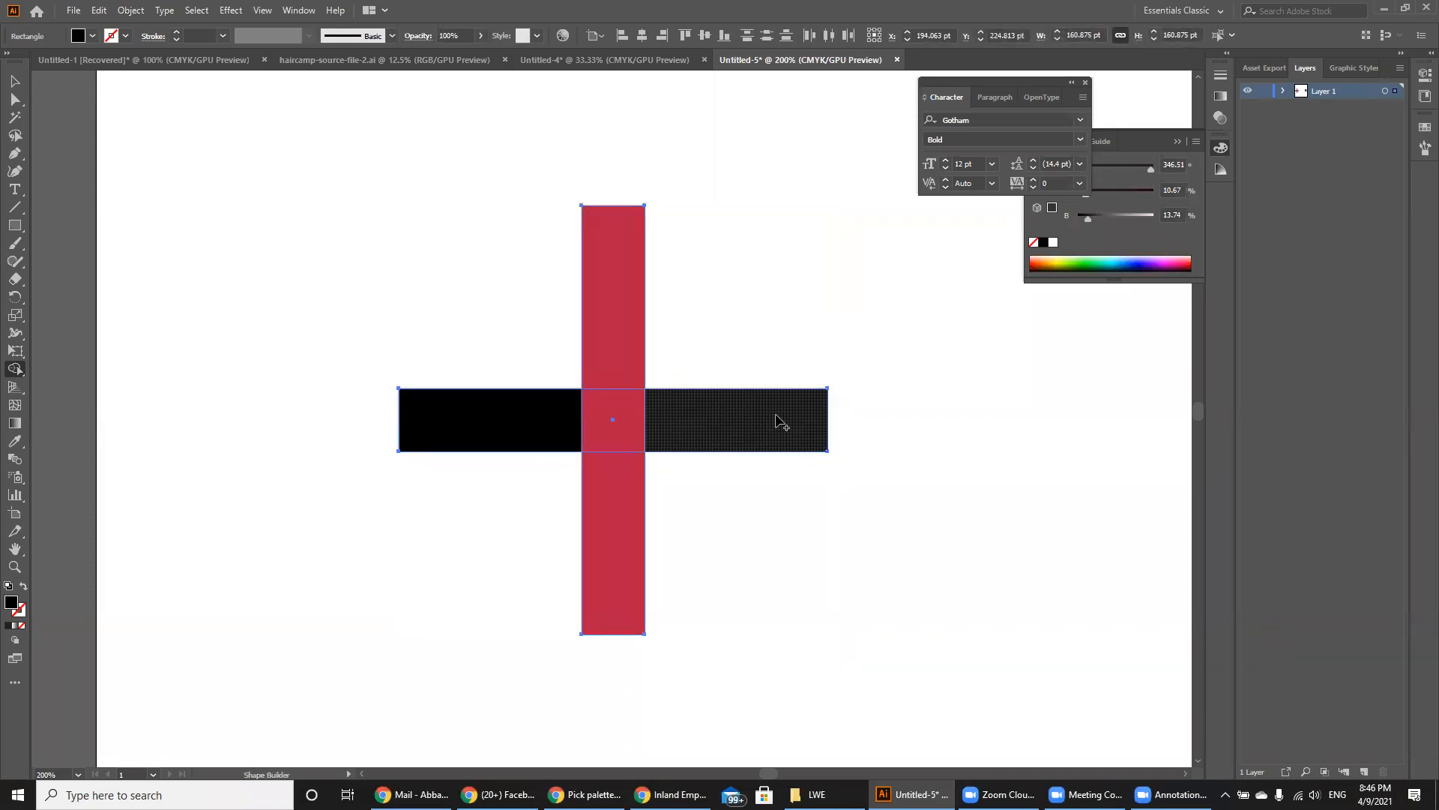
mouse_move(776, 419)
left_mouse_down()
mouse_move(675, 436)
mouse_move(573, 419)
mouse_move(594, 414)
mouse_move(617, 357)
mouse_move(625, 553)
left_mouse_up()
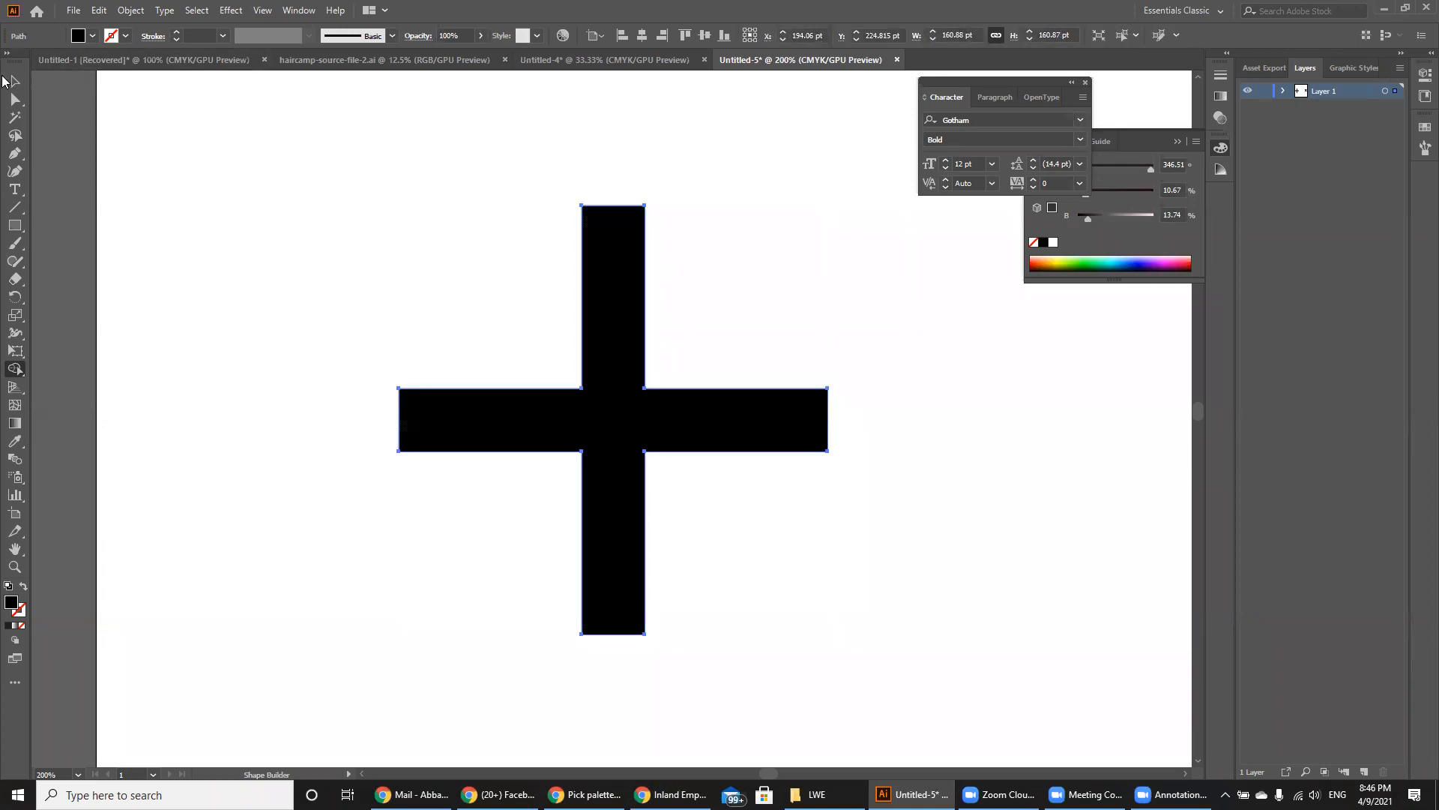
key("ctrl+z")
Change the horizontal bar's fill to the dark crimson a50734.
left_click(14, 80)
left_click(510, 484)
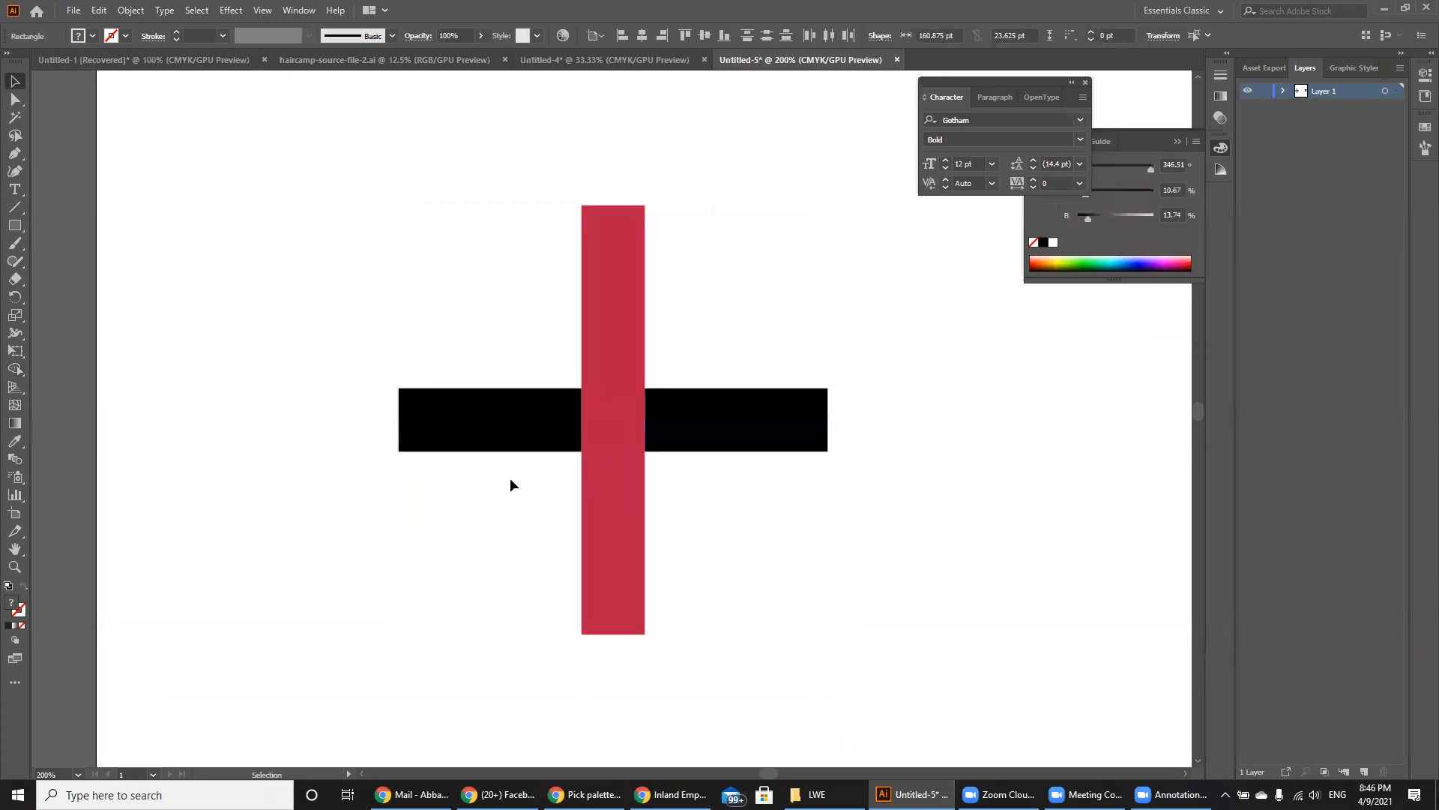
left_click(483, 434)
double_click(12, 606)
left_click(445, 319)
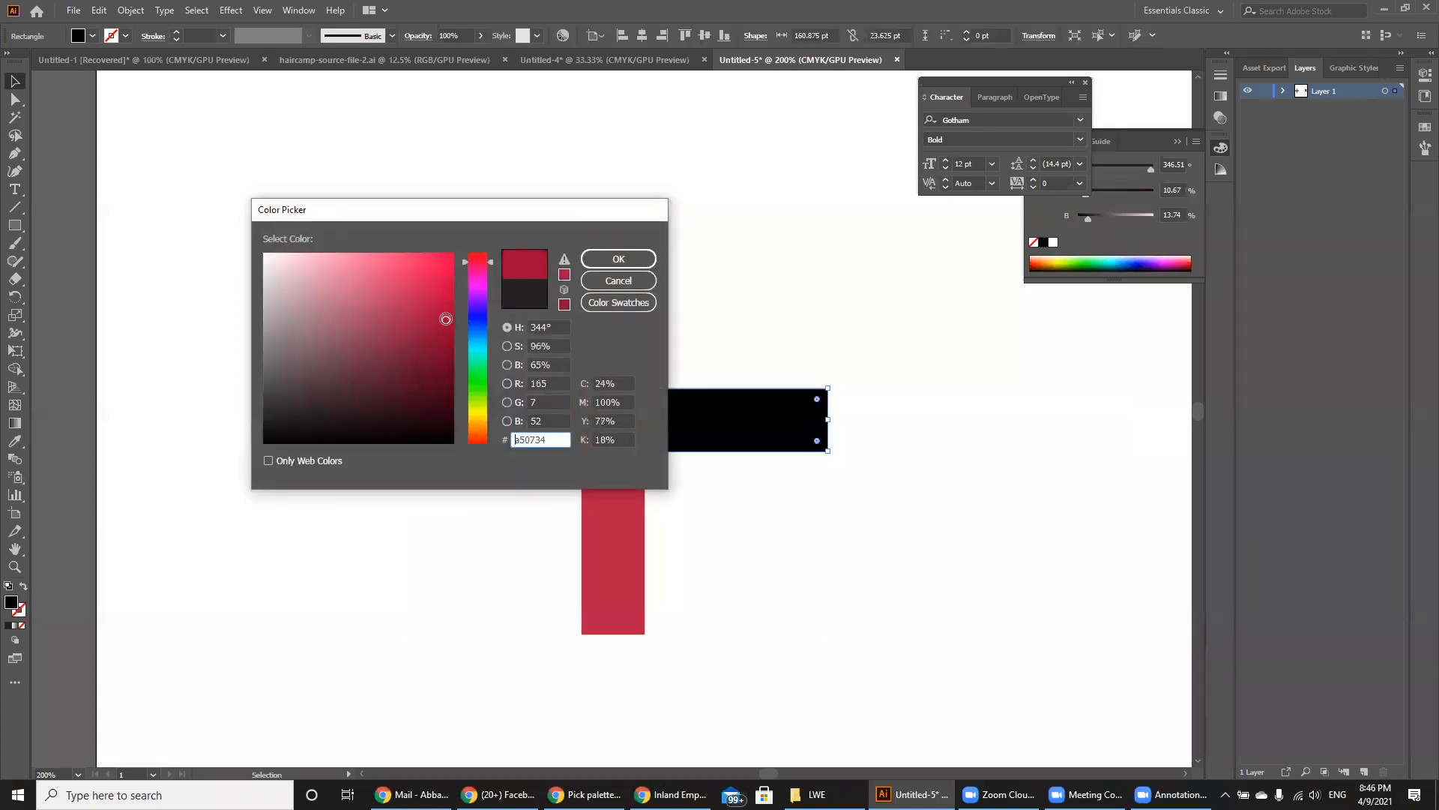
key("Return")
Fill the vertical bar with dark maroon at about 344° hue, 91% saturation and 21% brightness.
left_click(637, 532)
double_click(12, 606)
left_click(435, 403)
key("Return")
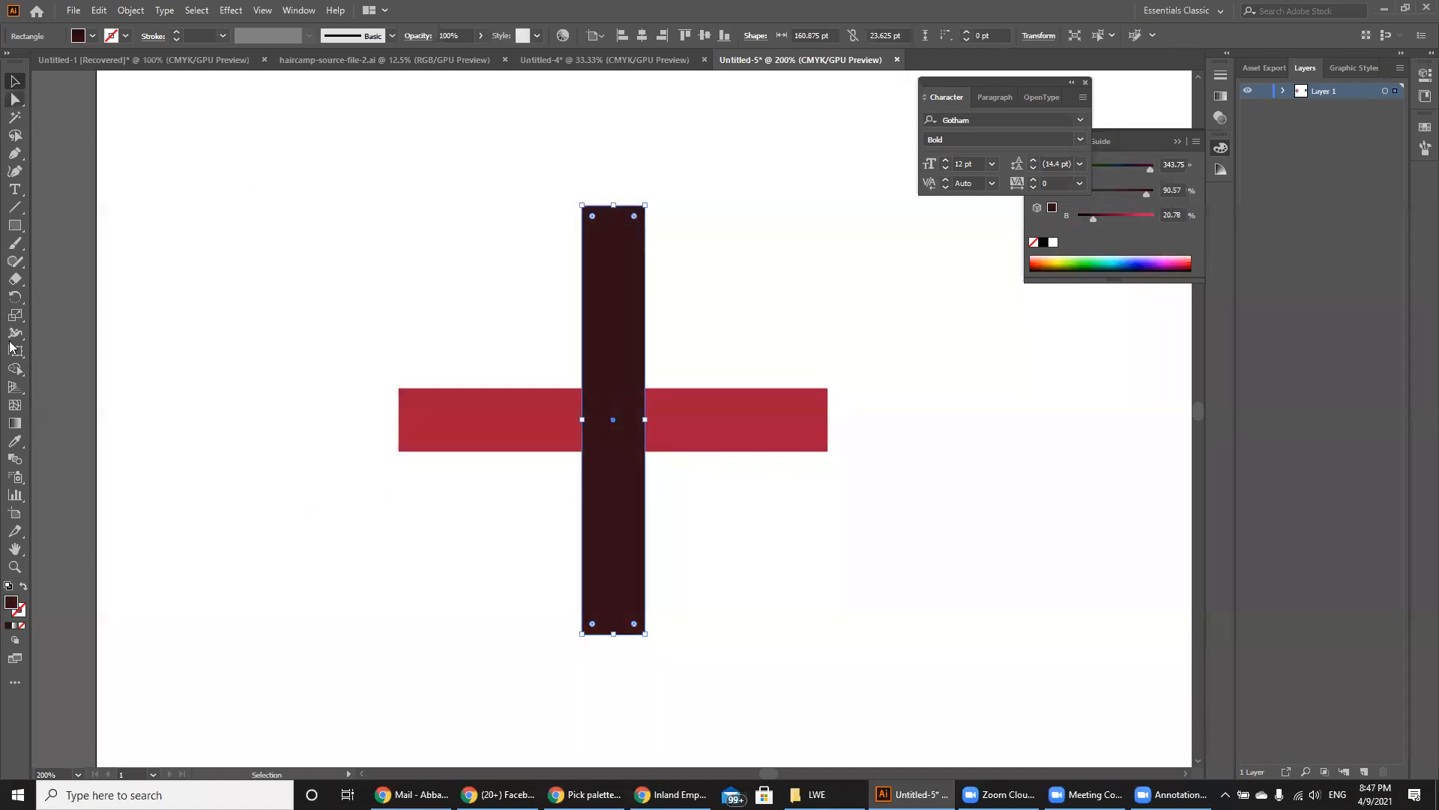
Merge the crimson and maroon bars into one cross with the Shape Builder and undo the merge.
left_click_drag(215, 337, 656, 561)
left_click(14, 368)
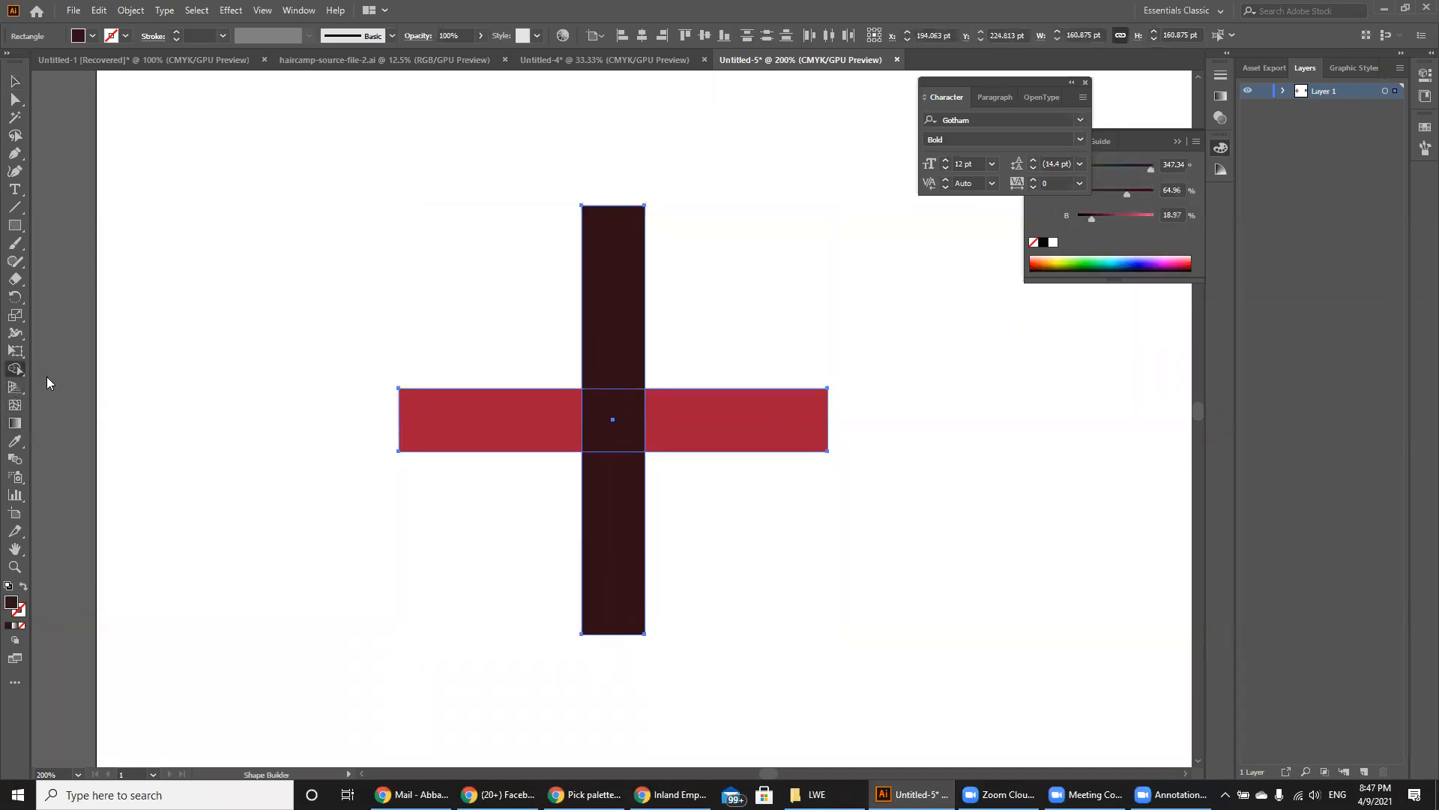
mouse_move(515, 432)
left_mouse_down()
mouse_move(714, 403)
mouse_move(628, 461)
mouse_move(615, 510)
mouse_move(611, 321)
left_mouse_up()
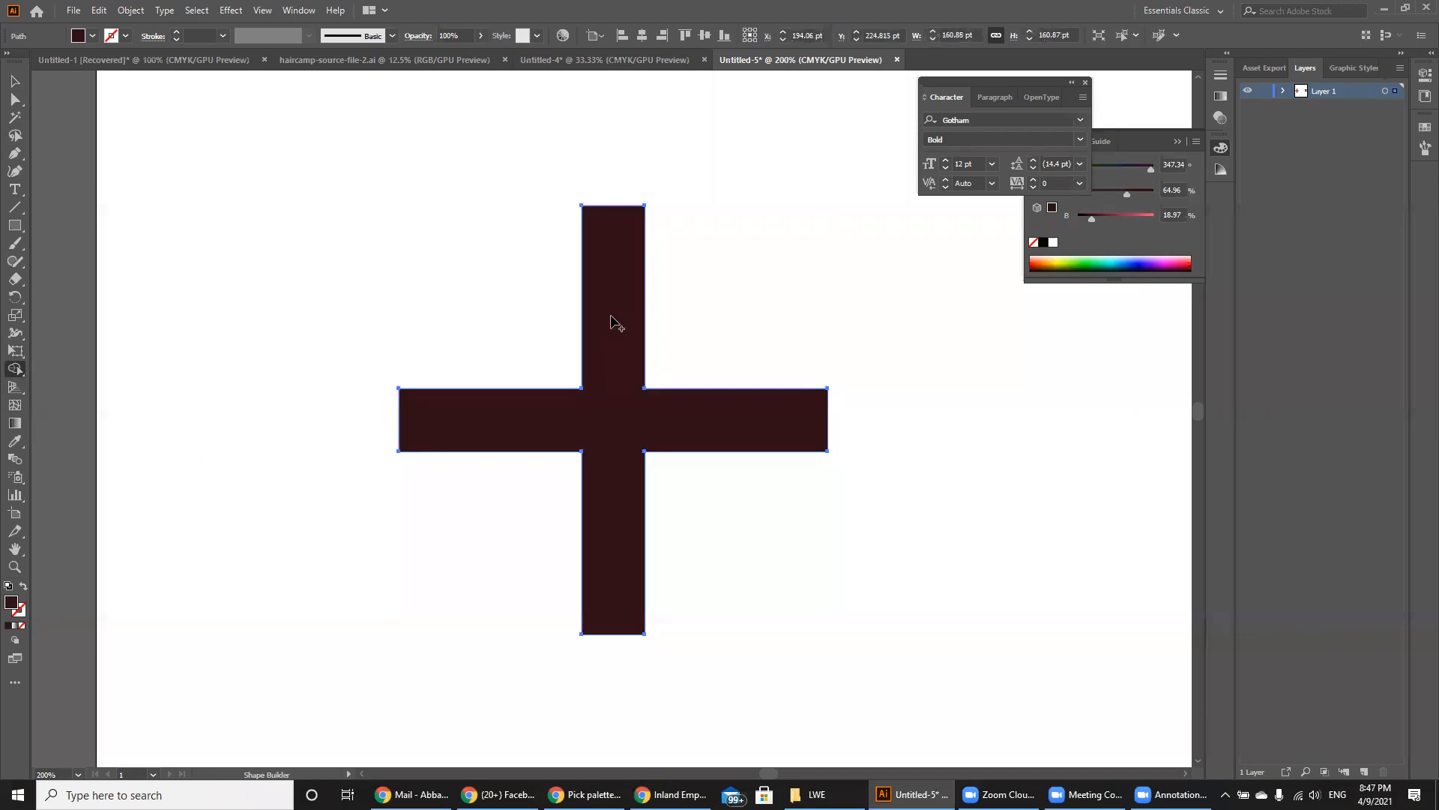
key("ctrl+z")
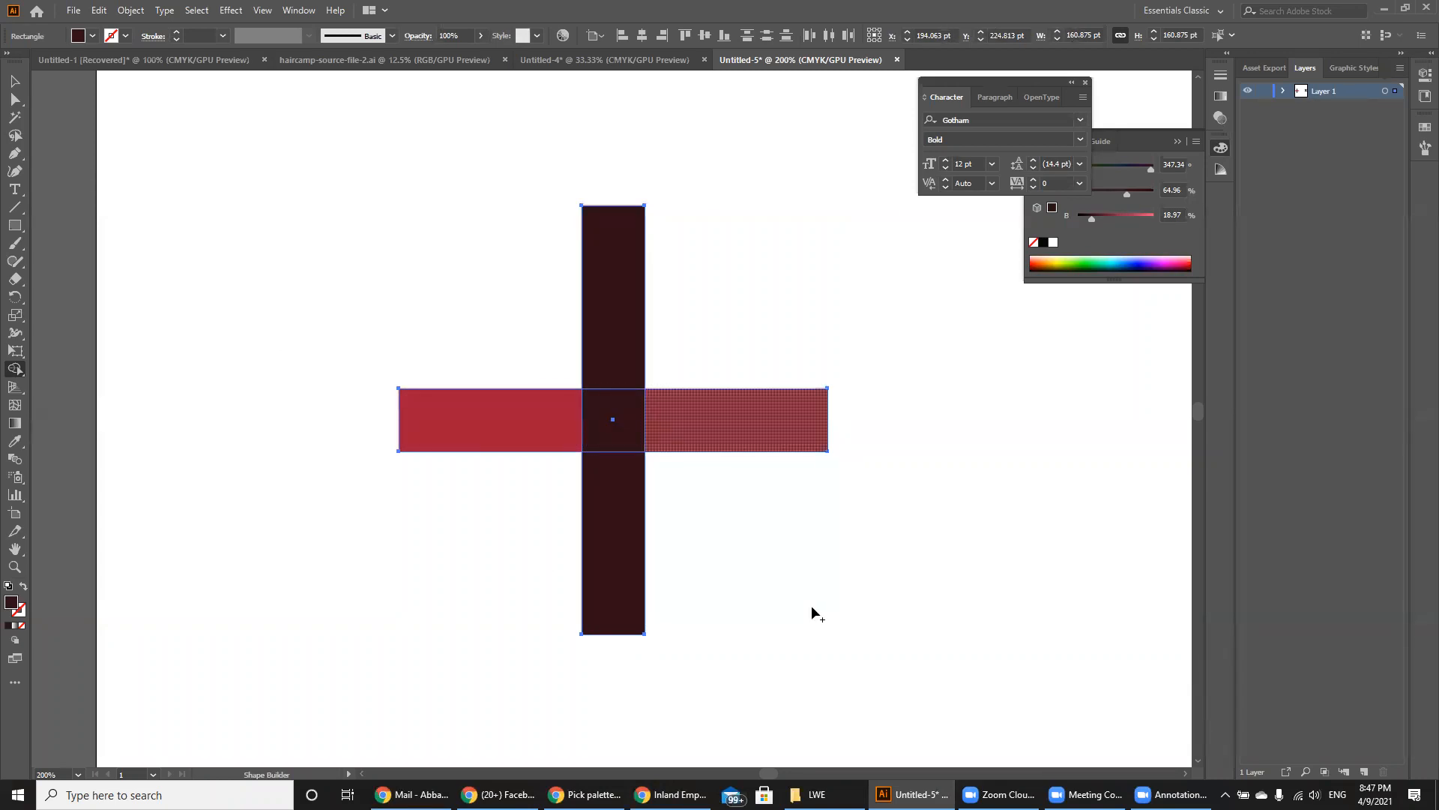
Try merging the crossed bars with the Shape Builder along several different paths, undoing each merge.
left_click(13, 80)
left_click(179, 317)
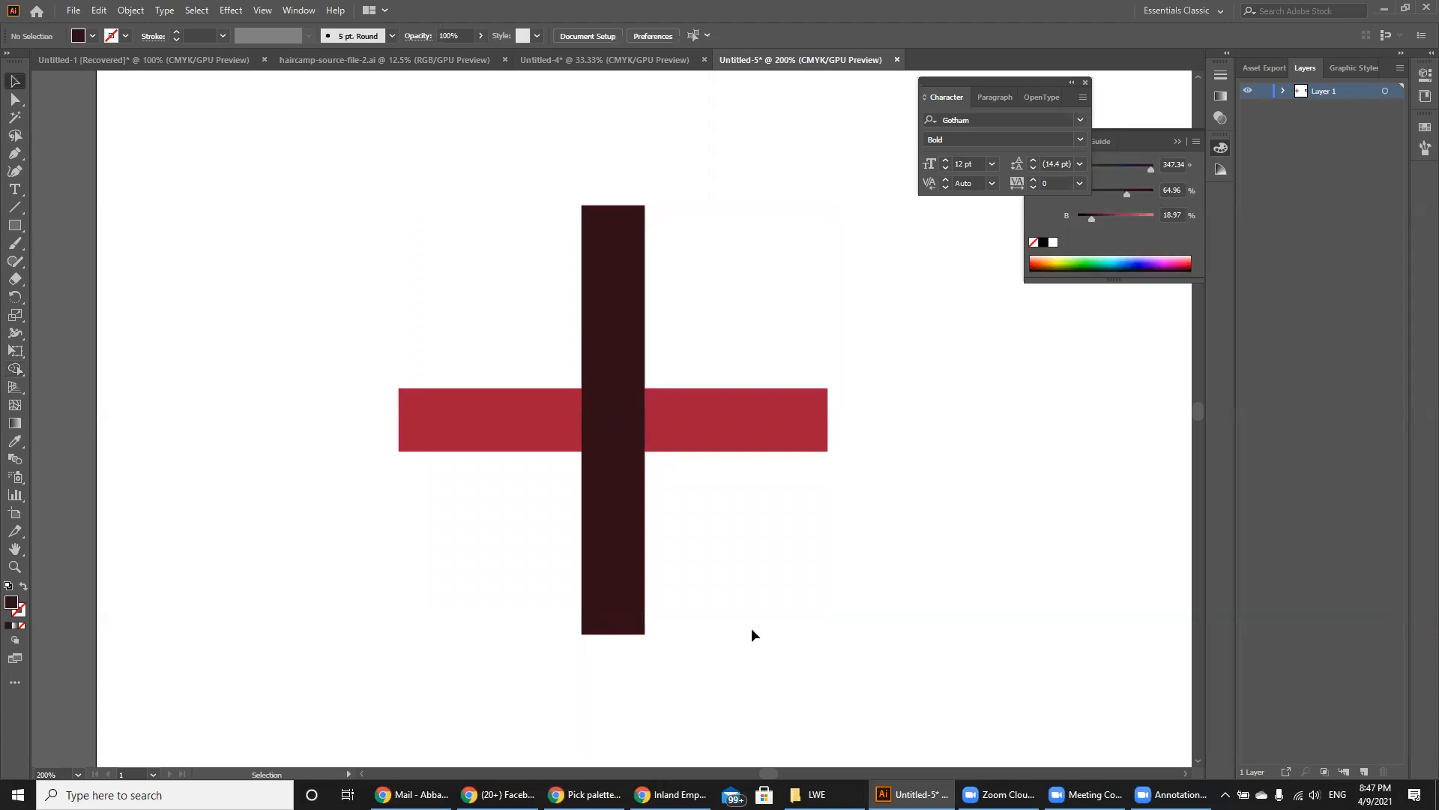
left_click_drag(112, 232, 896, 637)
left_click(13, 366)
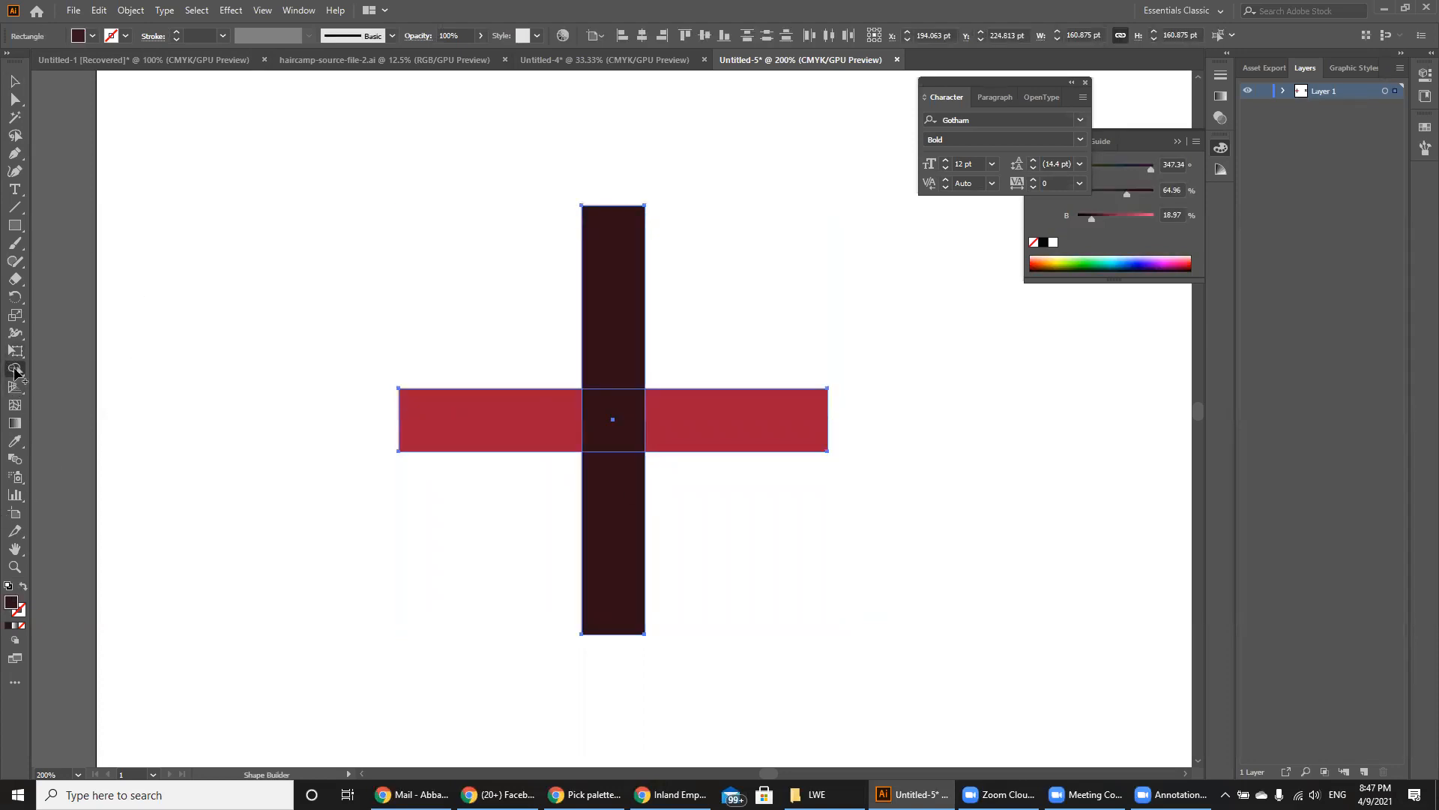
mouse_move(710, 449)
left_mouse_down()
mouse_move(633, 414)
mouse_move(558, 436)
mouse_move(539, 425)
left_mouse_up()
key("ctrl+z")
key("ctrl+z")
left_click_drag(626, 395, 613, 357)
key("ctrl+z")
mouse_move(546, 409)
left_mouse_down()
mouse_move(639, 463)
mouse_move(632, 444)
mouse_move(704, 406)
mouse_move(599, 363)
left_mouse_up()
key("ctrl+z")
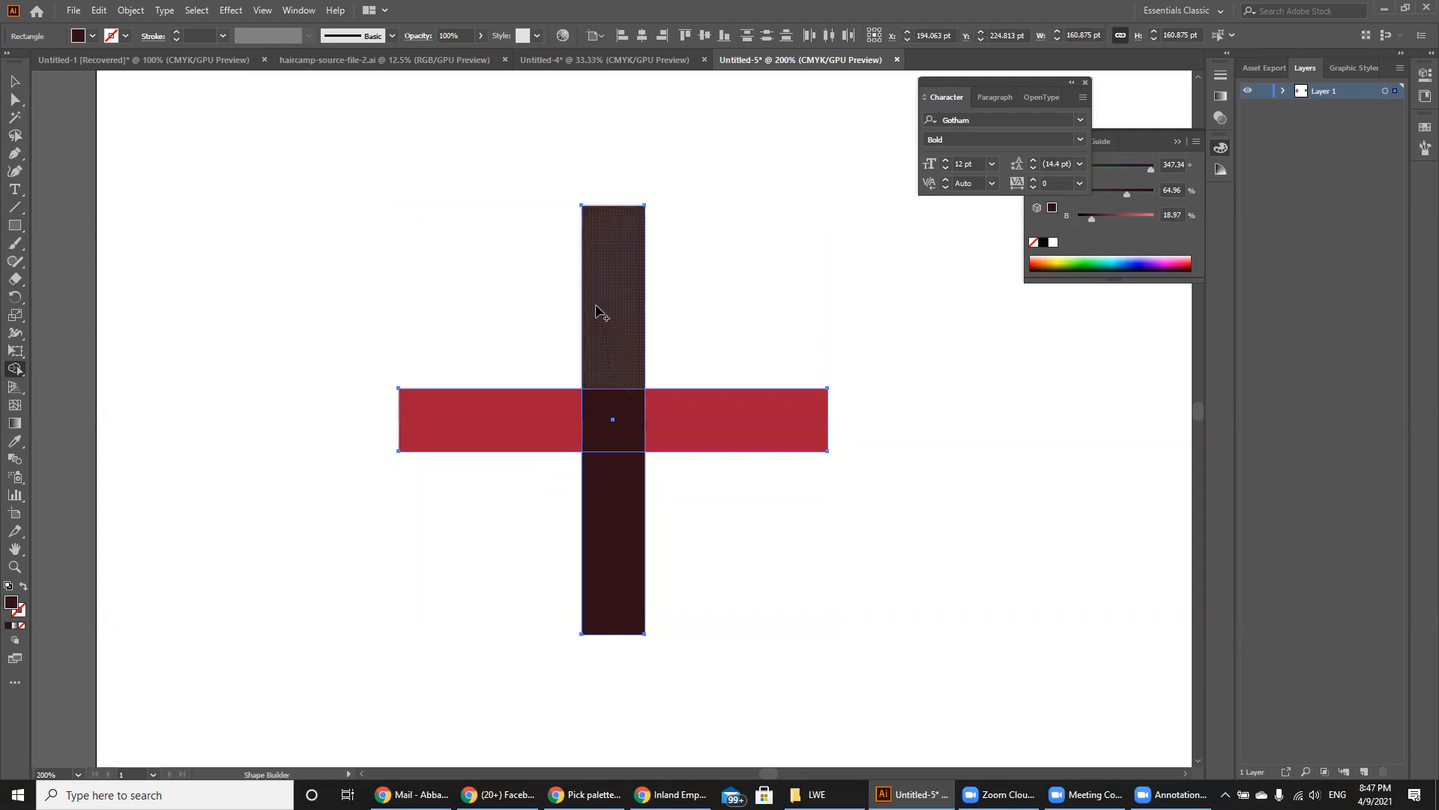
Merge the red and dark maroon bars into one cross with the Shape Builder and inspect its fill colour without changing it.
mouse_move(492, 404)
left_mouse_down()
mouse_move(612, 451)
mouse_move(617, 501)
mouse_move(656, 414)
mouse_move(686, 417)
mouse_move(582, 363)
left_mouse_up()
double_click(12, 603)
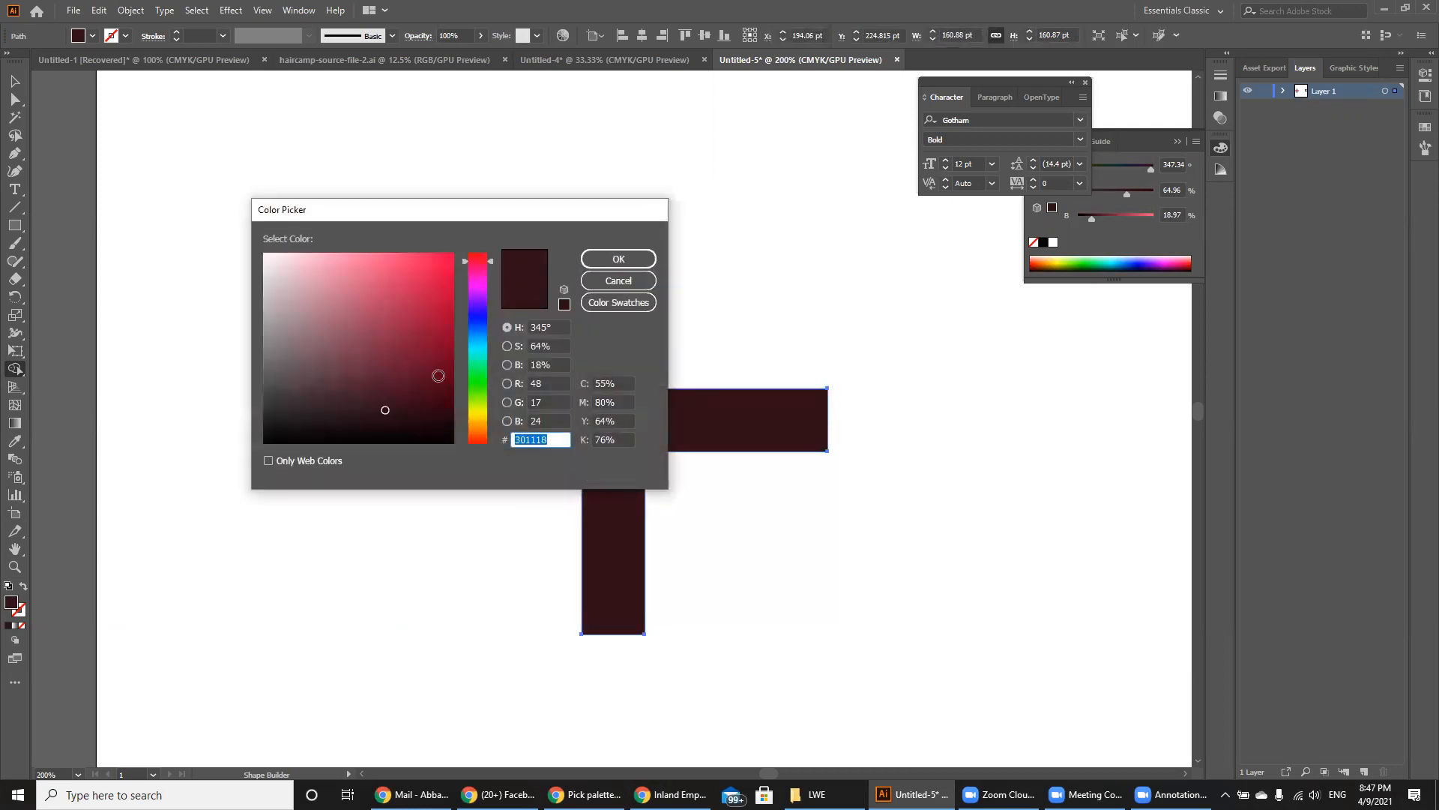
left_click(635, 285)
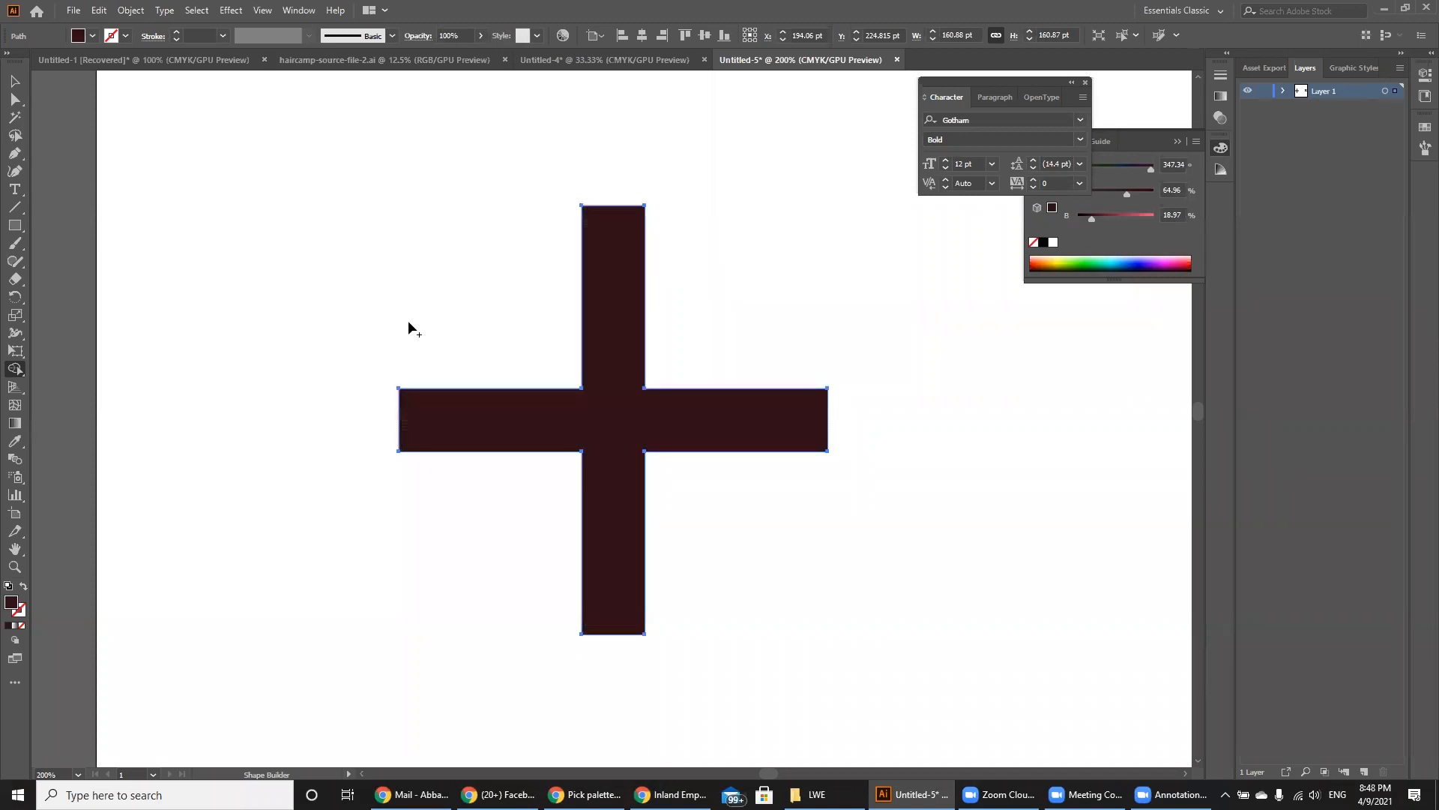
double_click(10, 602)
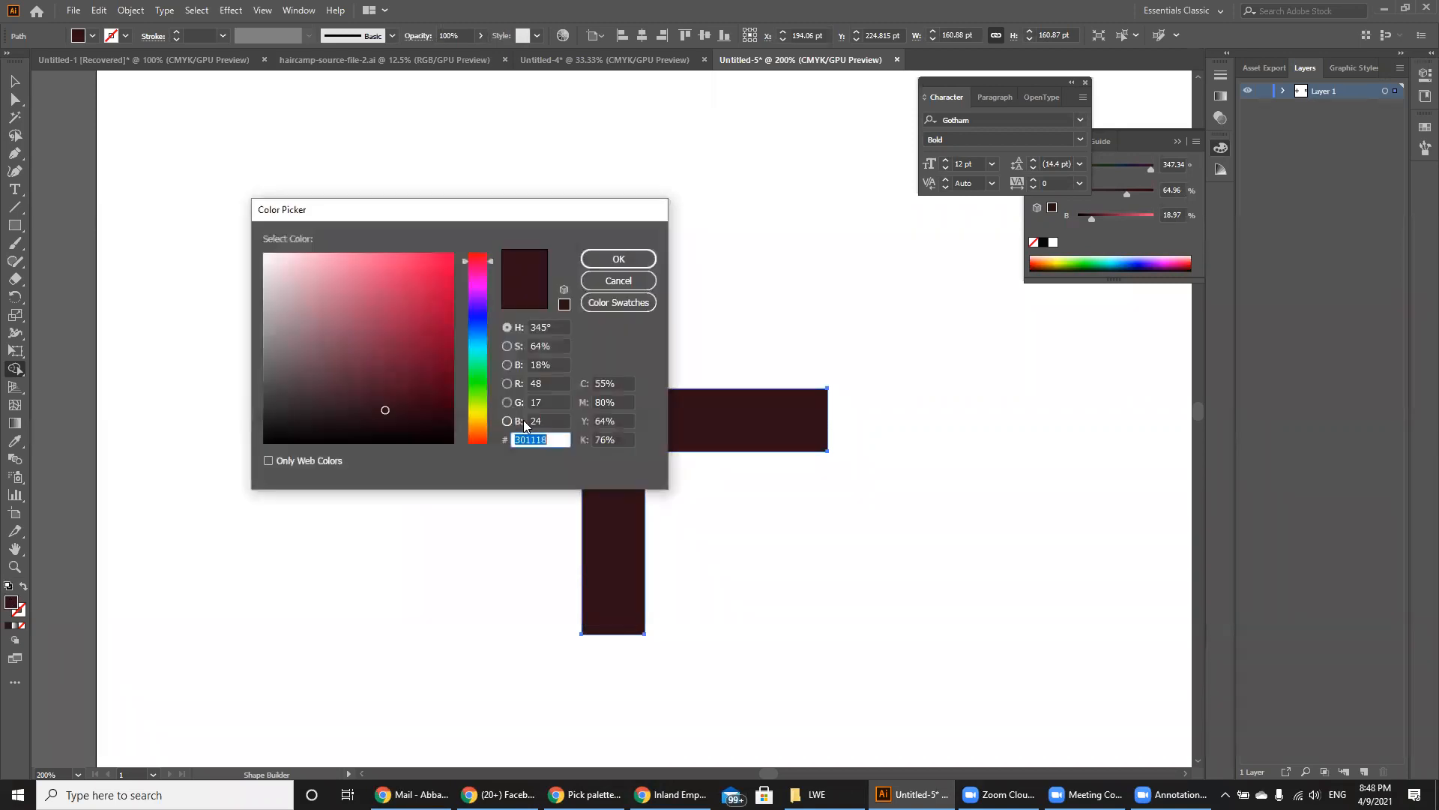
left_click(617, 282)
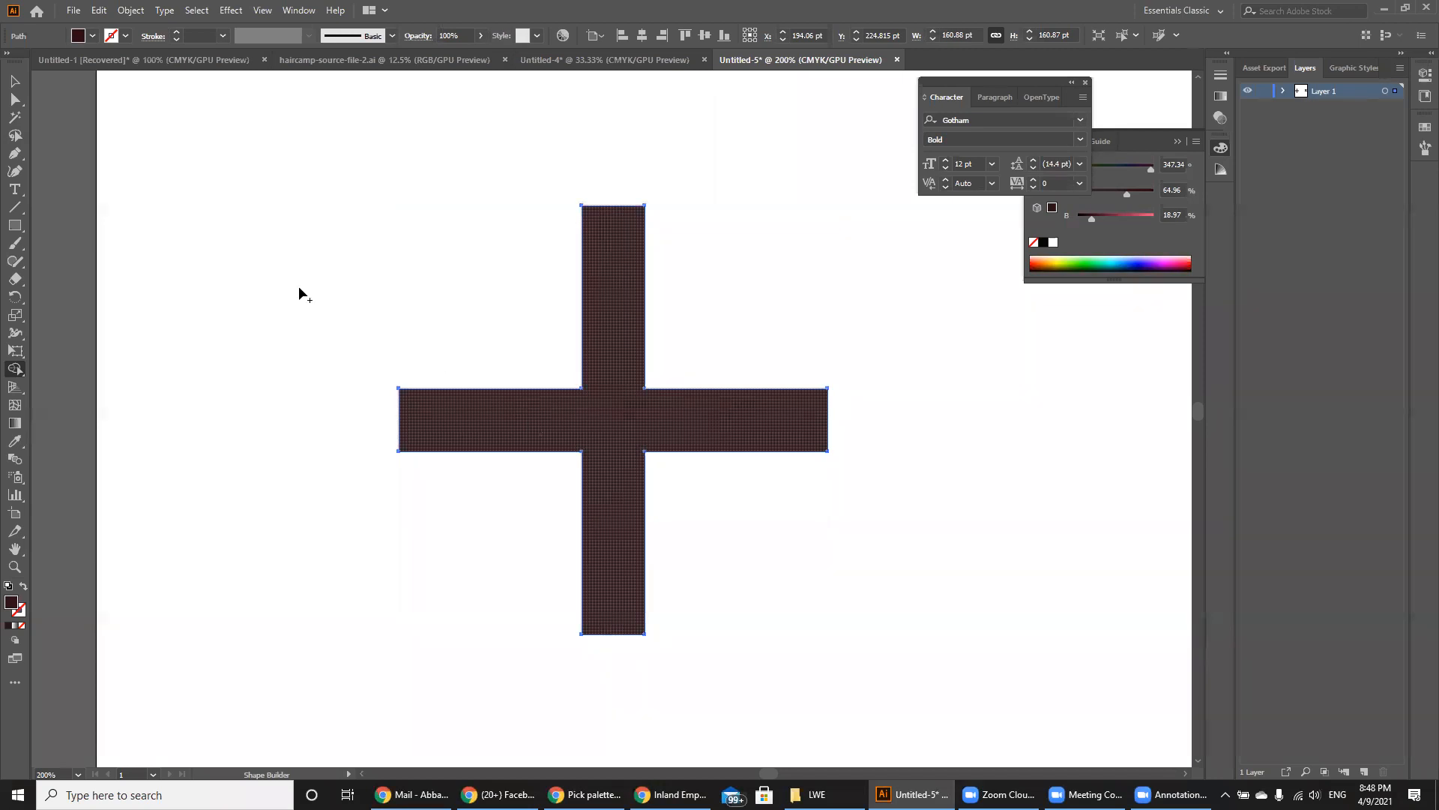
Draw a circle about 26 pt in diameter over the centre of the cross with the Ellipse tool.
left_click(14, 228)
left_click_drag(14, 229, 112, 261)
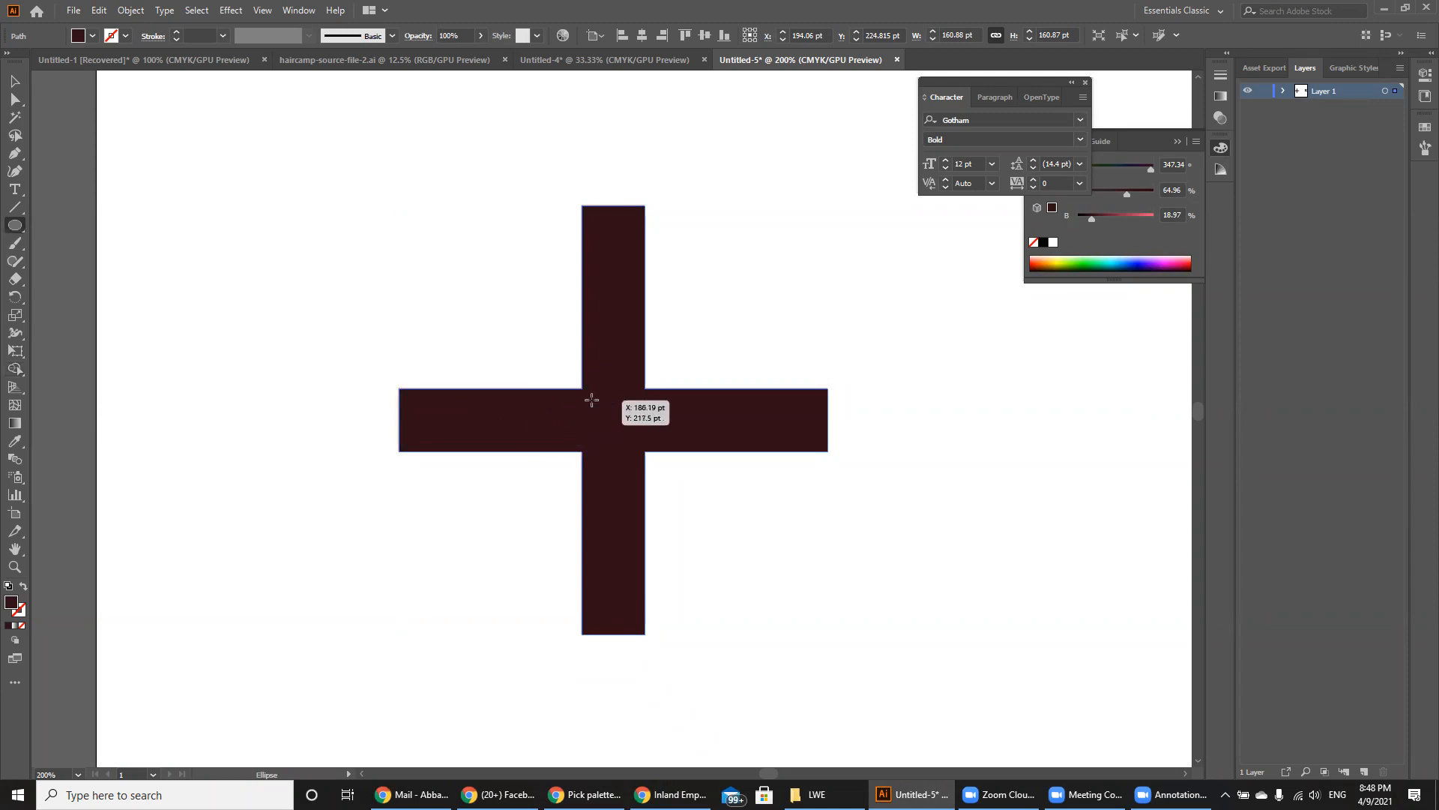
left_click_drag(583, 390, 649, 459)
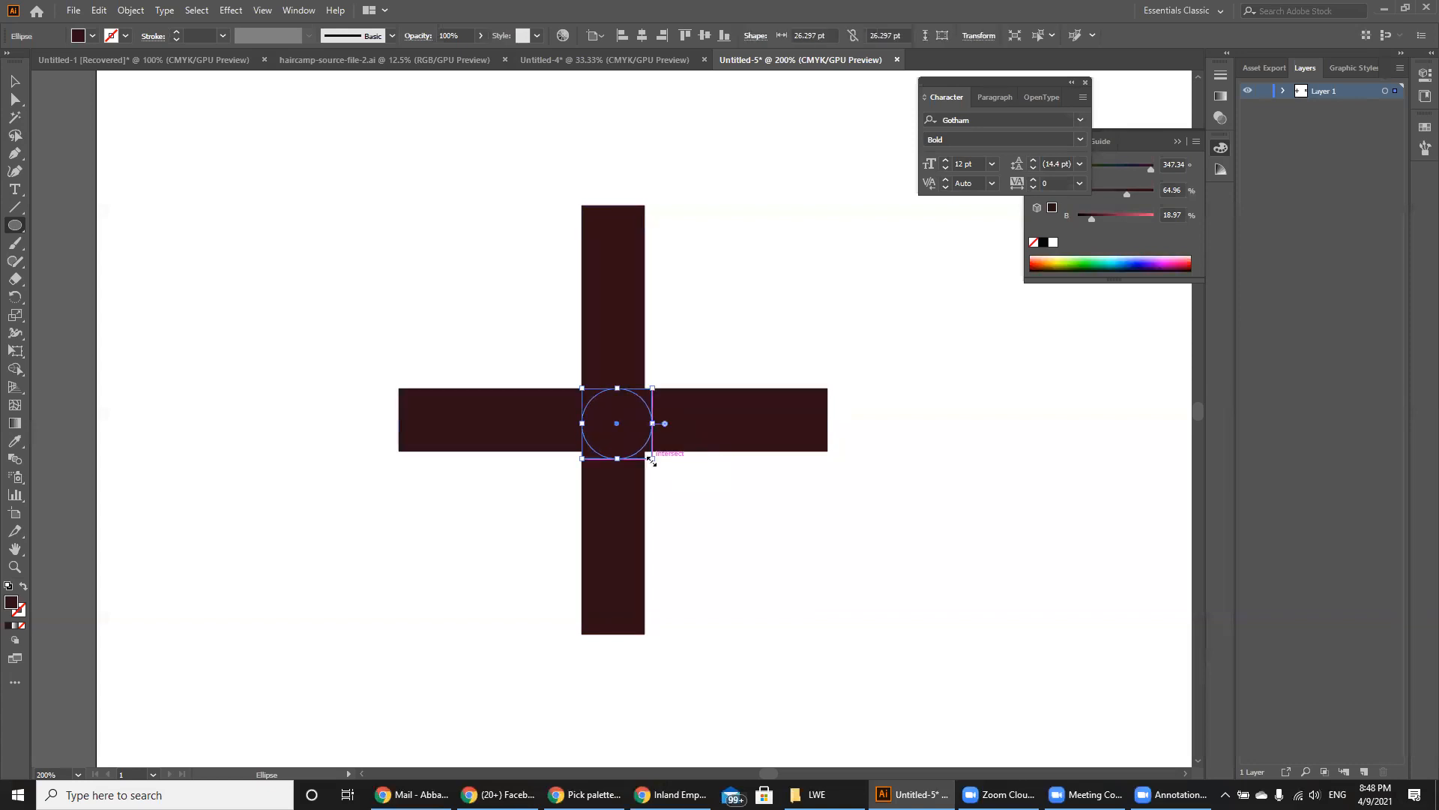
Fill the circle at the centre of the cross with white.
key("ctrl+equal")
key("ctrl+equal")
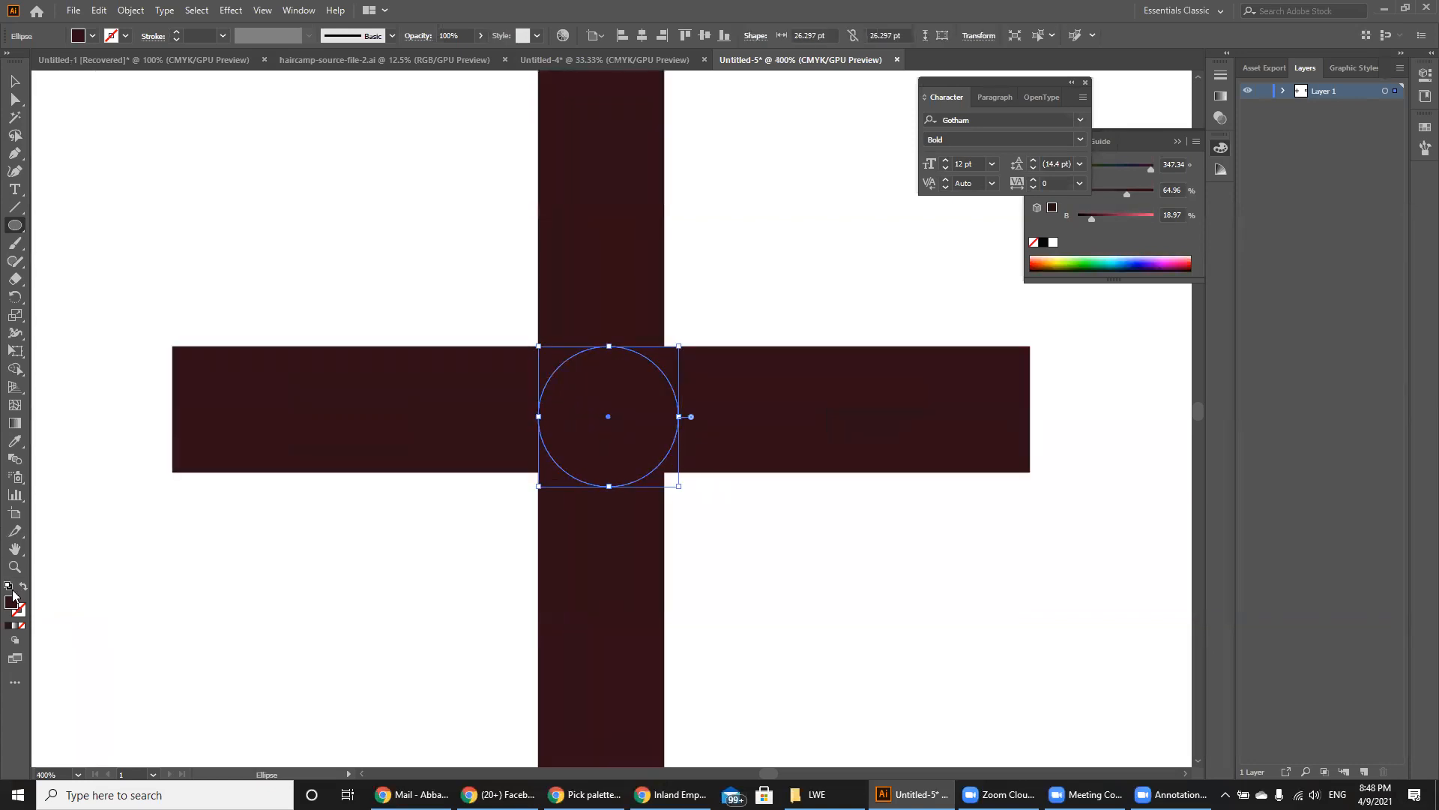
double_click(11, 602)
left_click_drag(289, 261, 250, 240)
key("Return")
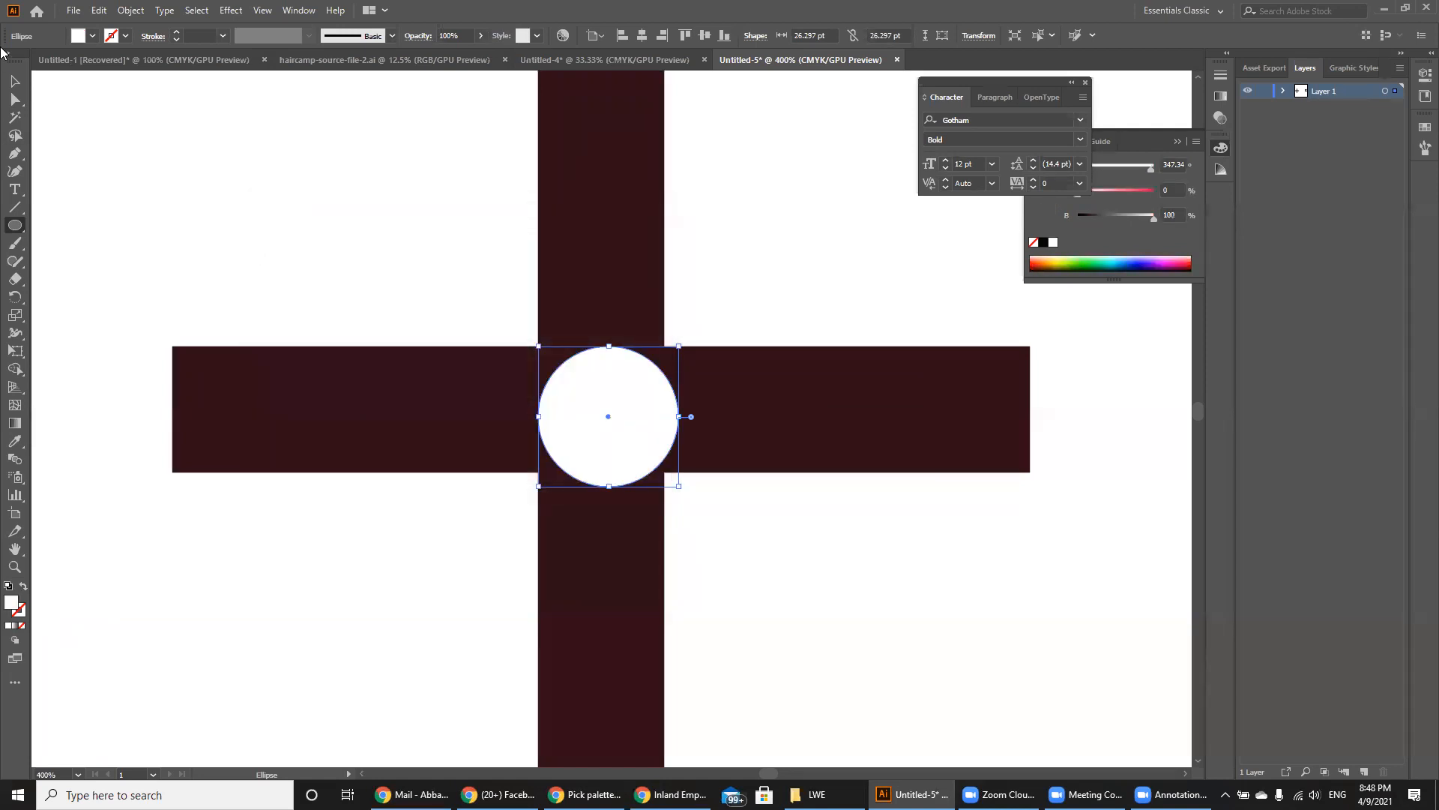
Move the white circle to centre it horizontally on the cross, nudge it slightly upward and deselect it.
left_click(15, 82)
left_click_drag(610, 407, 602, 393)
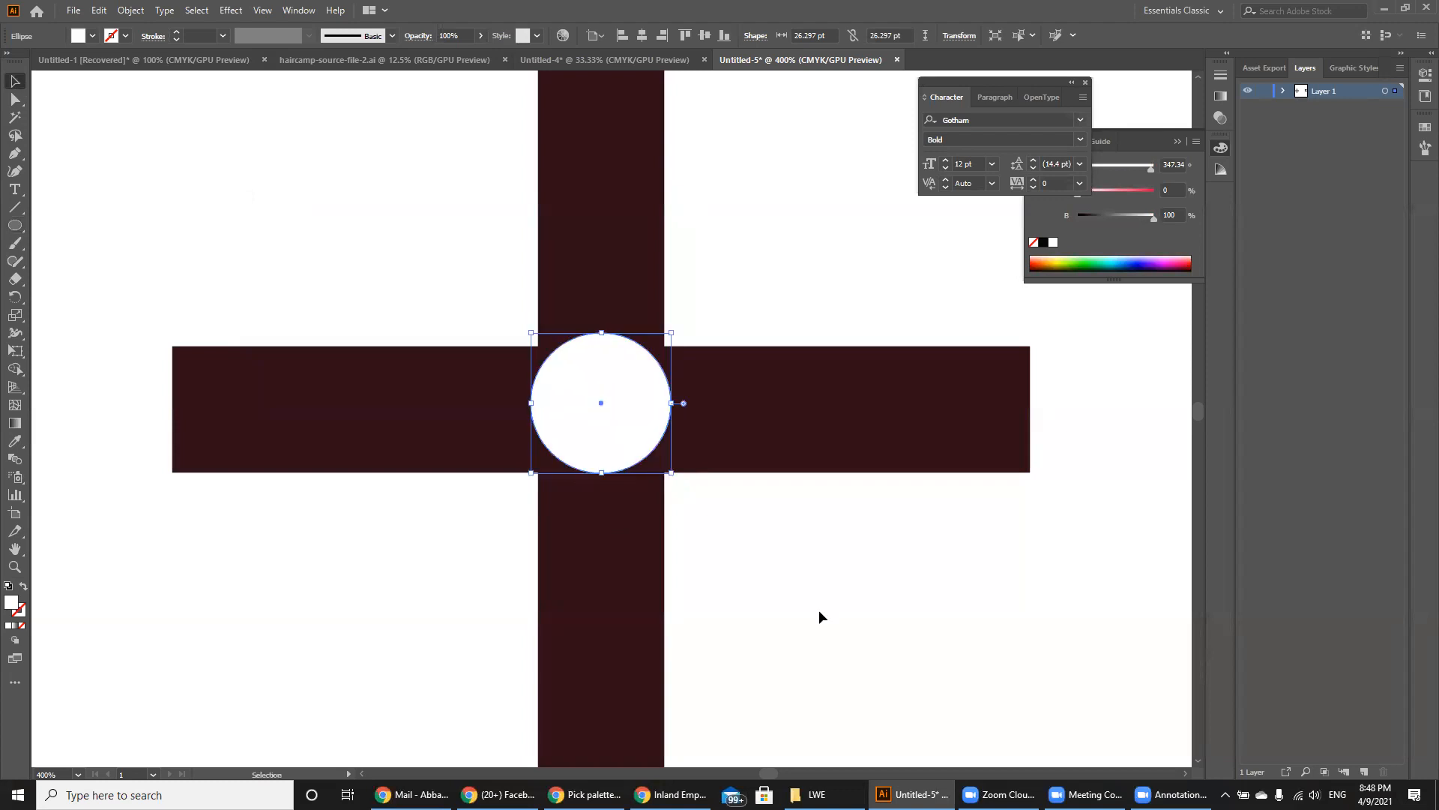
key("Up")
key("Up")
key("Down")
left_click(819, 612)
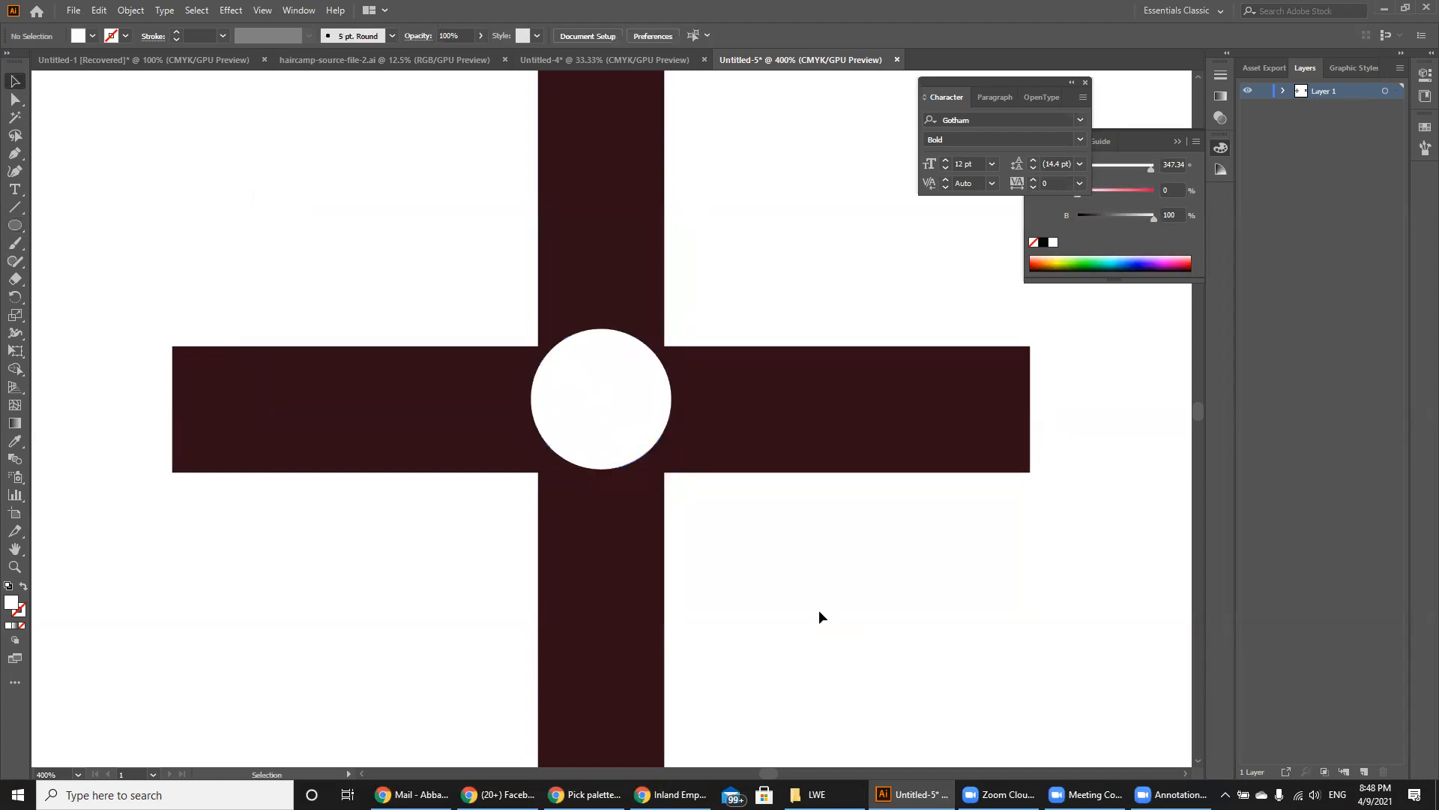
key("ctrl+1")
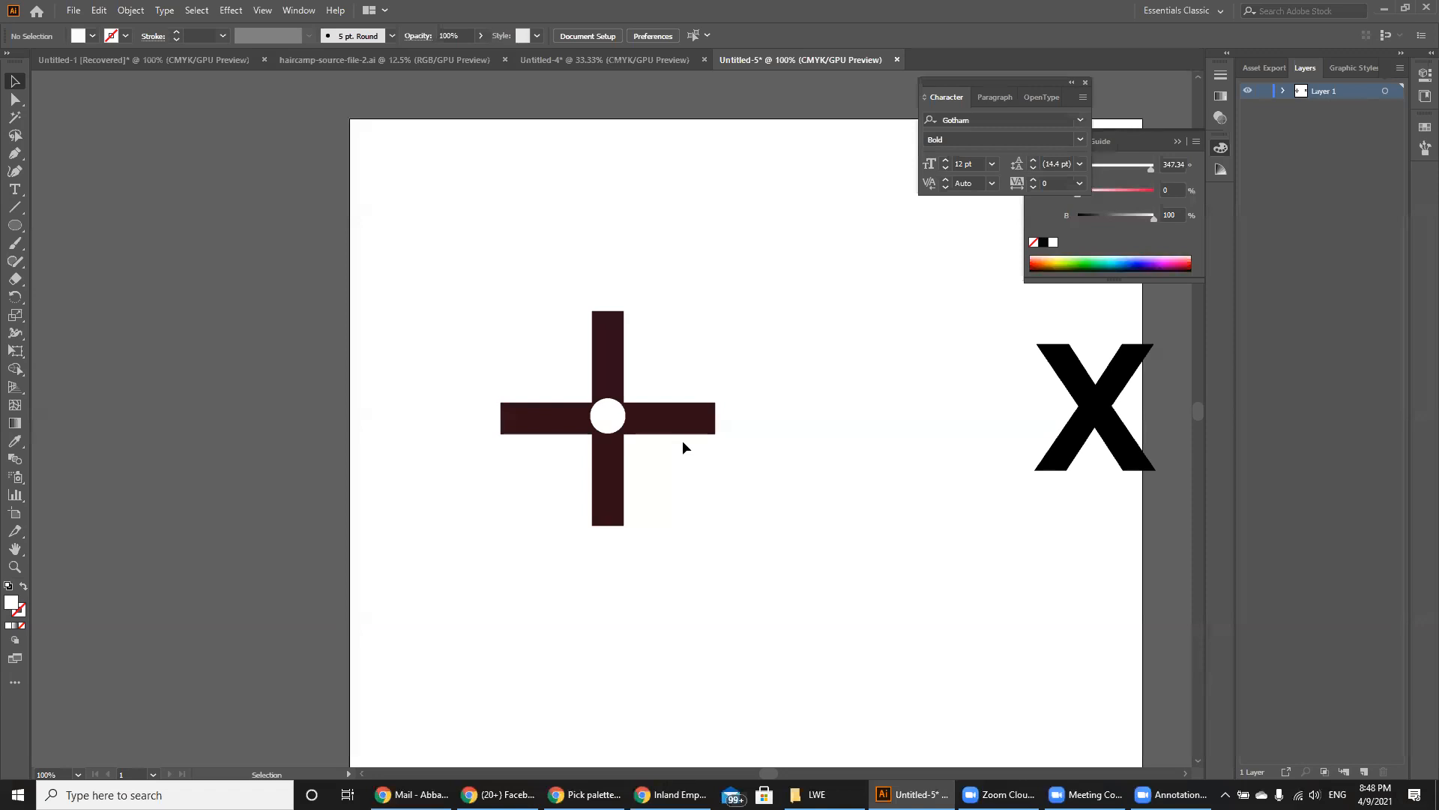
Move the cross and white circle together partly off the artboard and undo the move.
left_click_drag(498, 308, 738, 544)
left_click(781, 514)
left_click(607, 413)
left_click(709, 488)
left_click_drag(513, 332, 715, 516)
left_click_drag(667, 435, 335, 327)
left_click(327, 471)
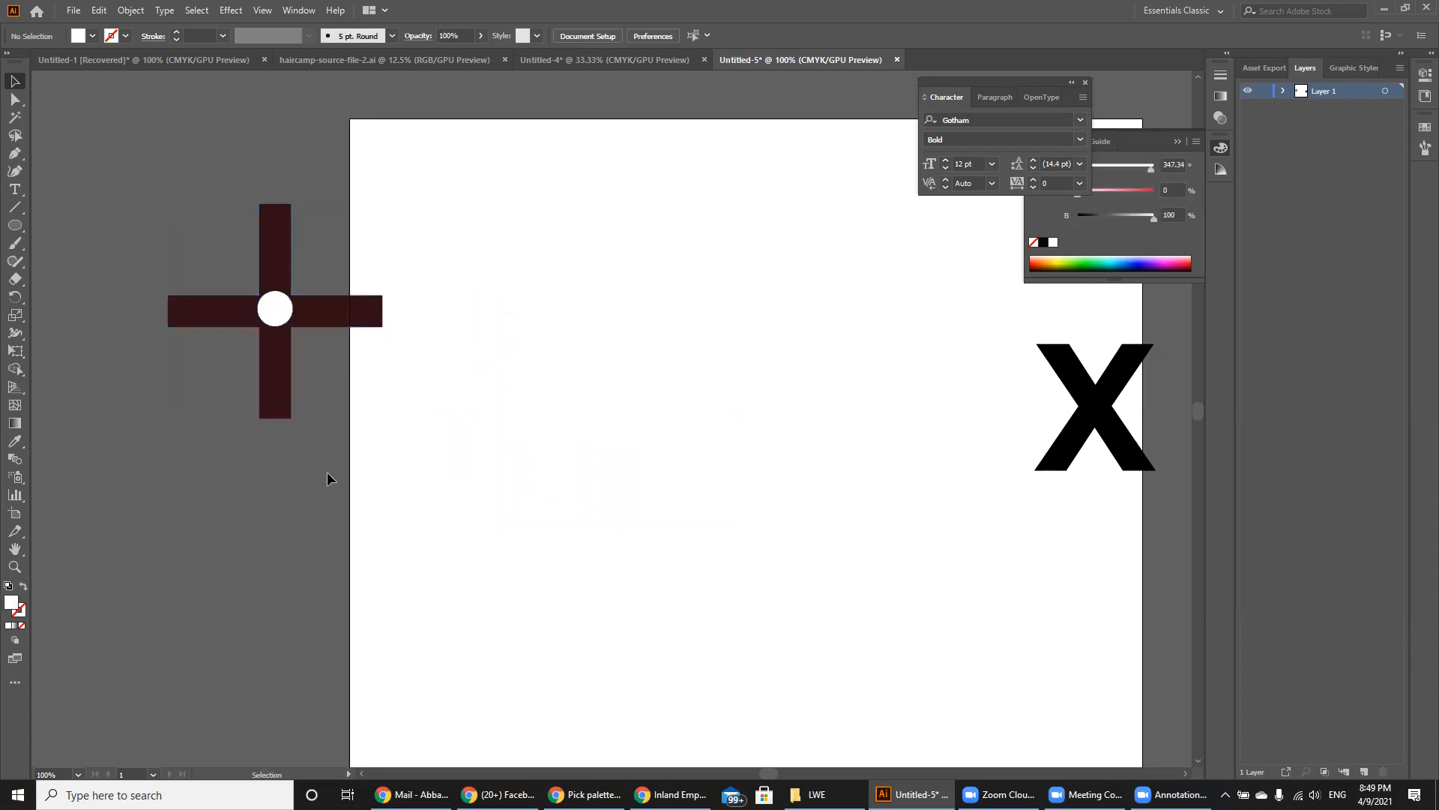
key("ctrl+z")
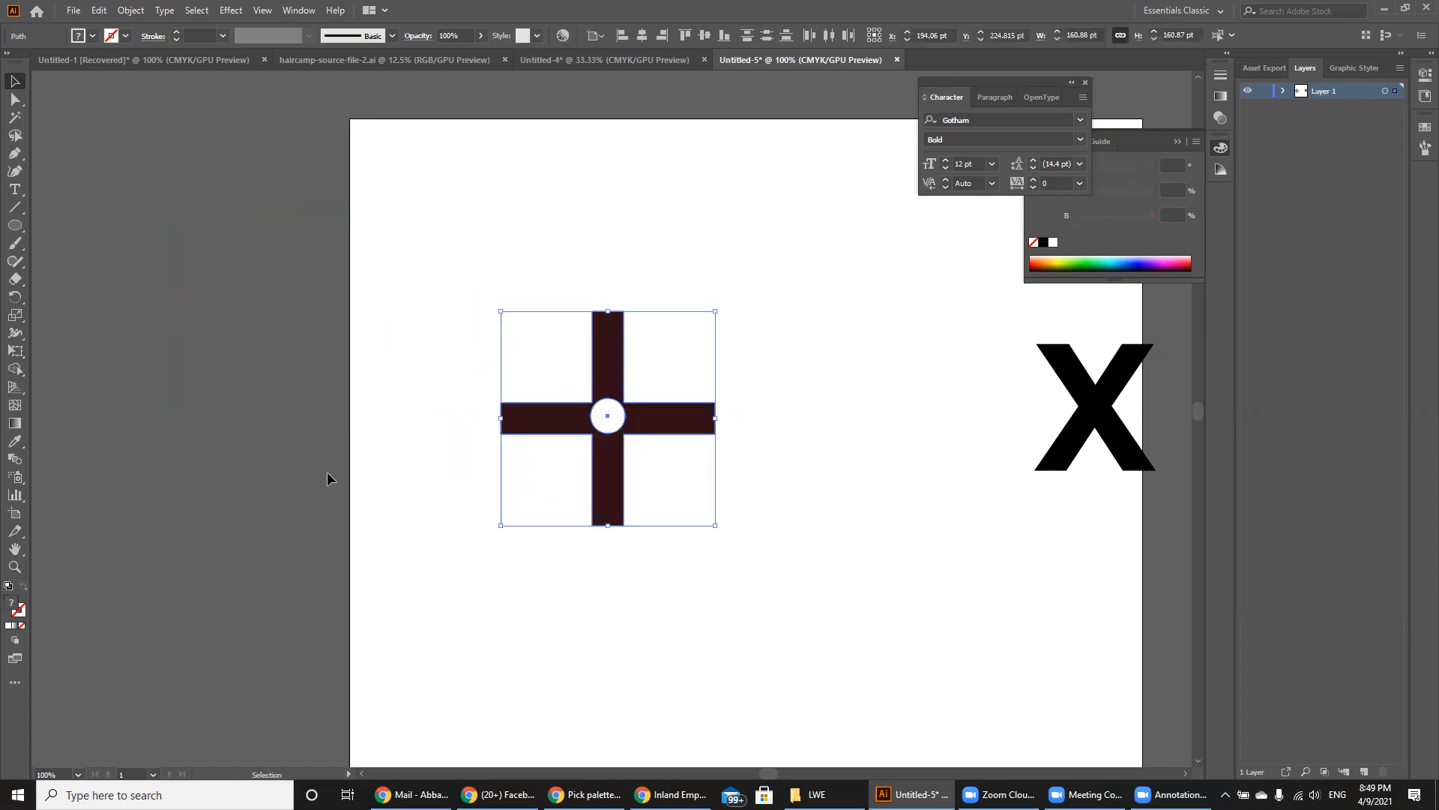
Shift the white circle down slightly to centre it vertically on the cross.
key("ctrl+plus")
key("ctrl+plus")
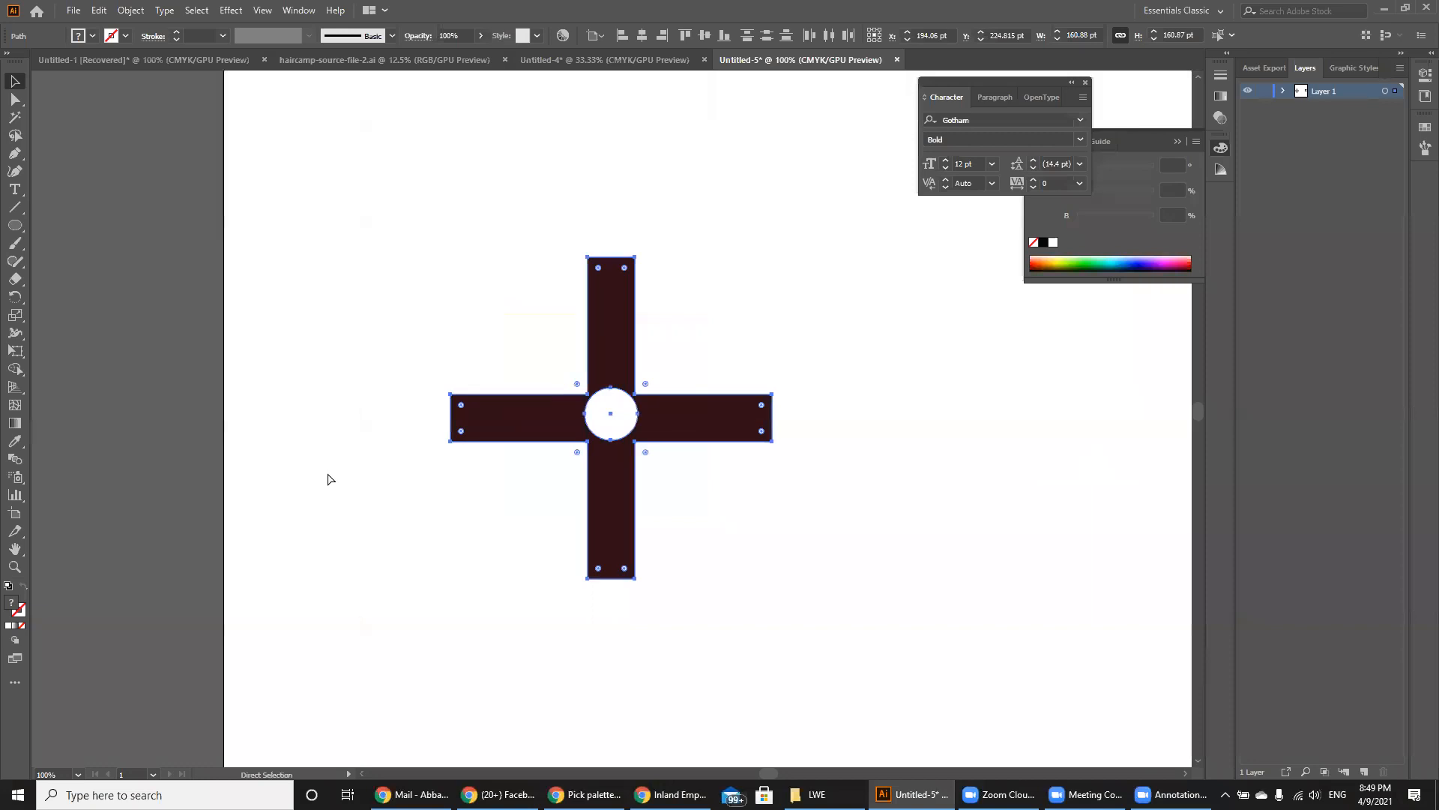
left_click(877, 476)
key("ctrl+plus")
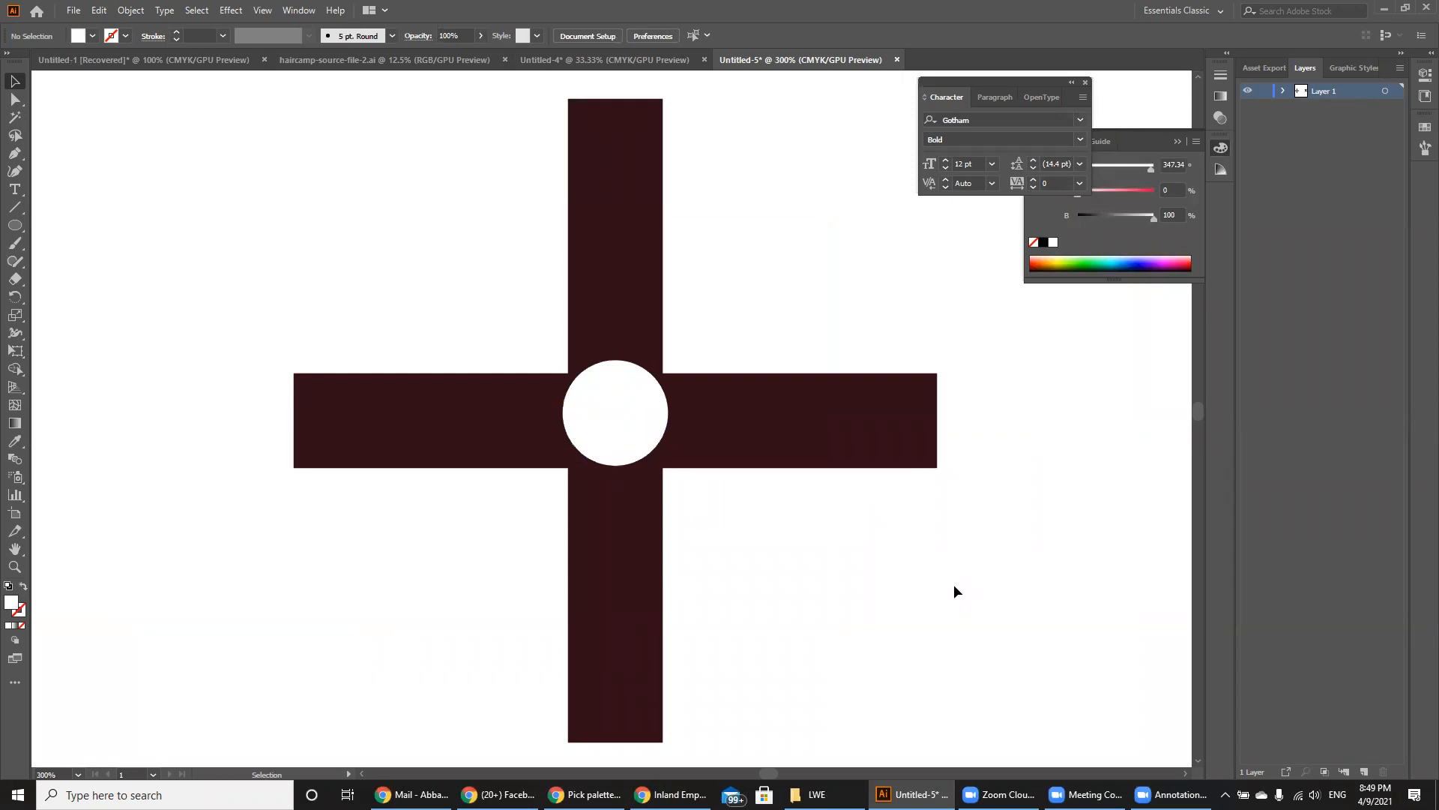
left_click_drag(604, 408, 604, 414)
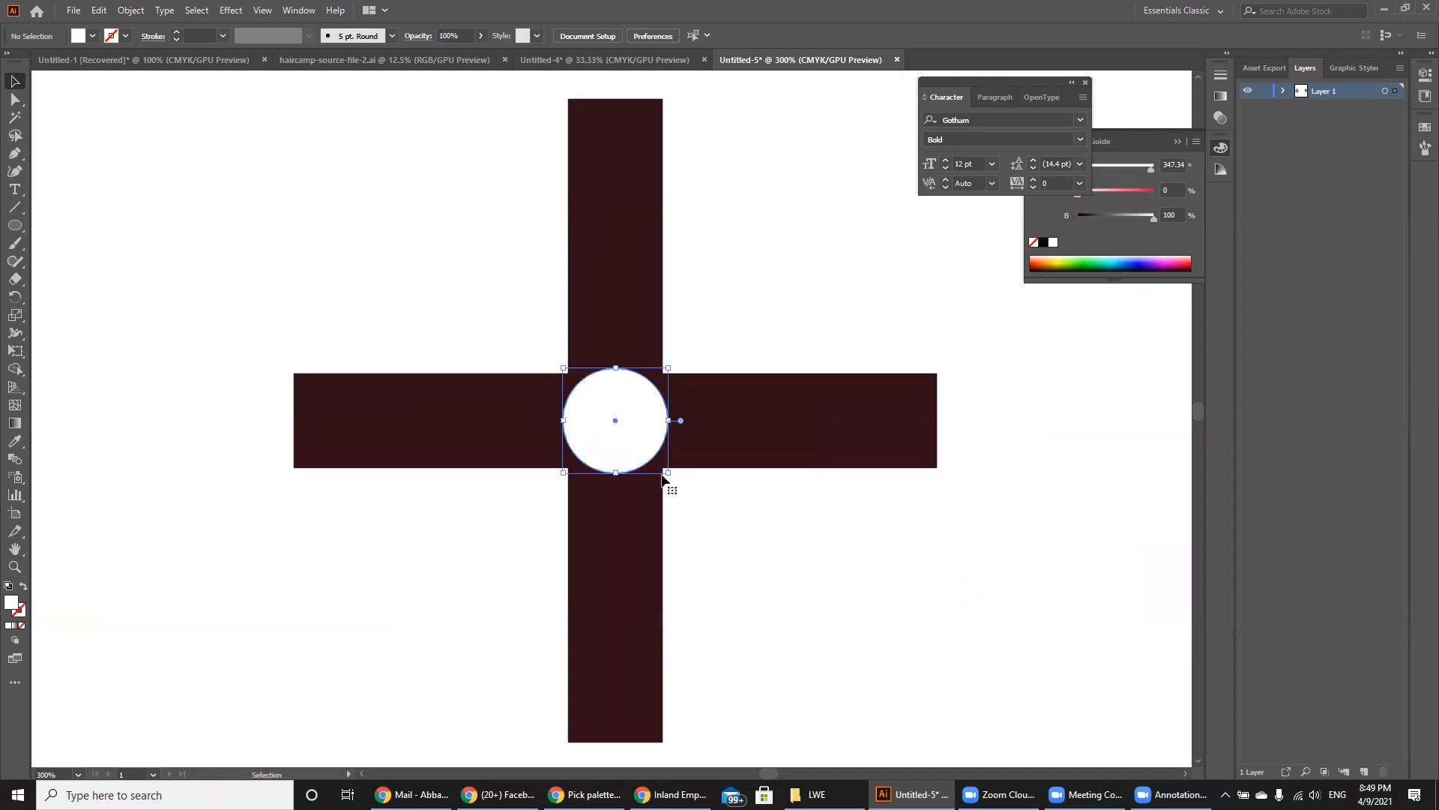
Try removing the white circle on its own with the Shape Builder and by deleting it, undoing each removal.
left_click(19, 369)
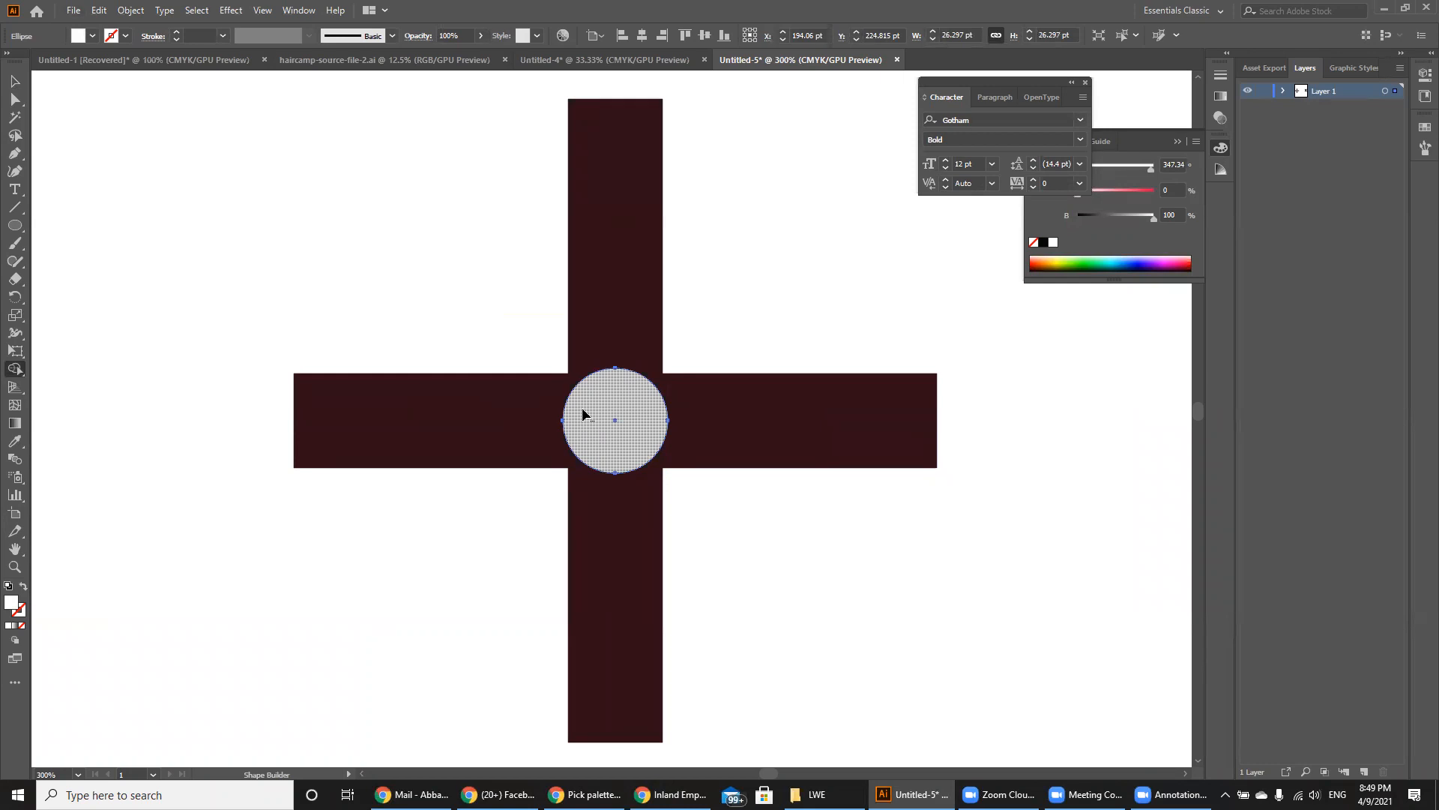
left_click(583, 414)
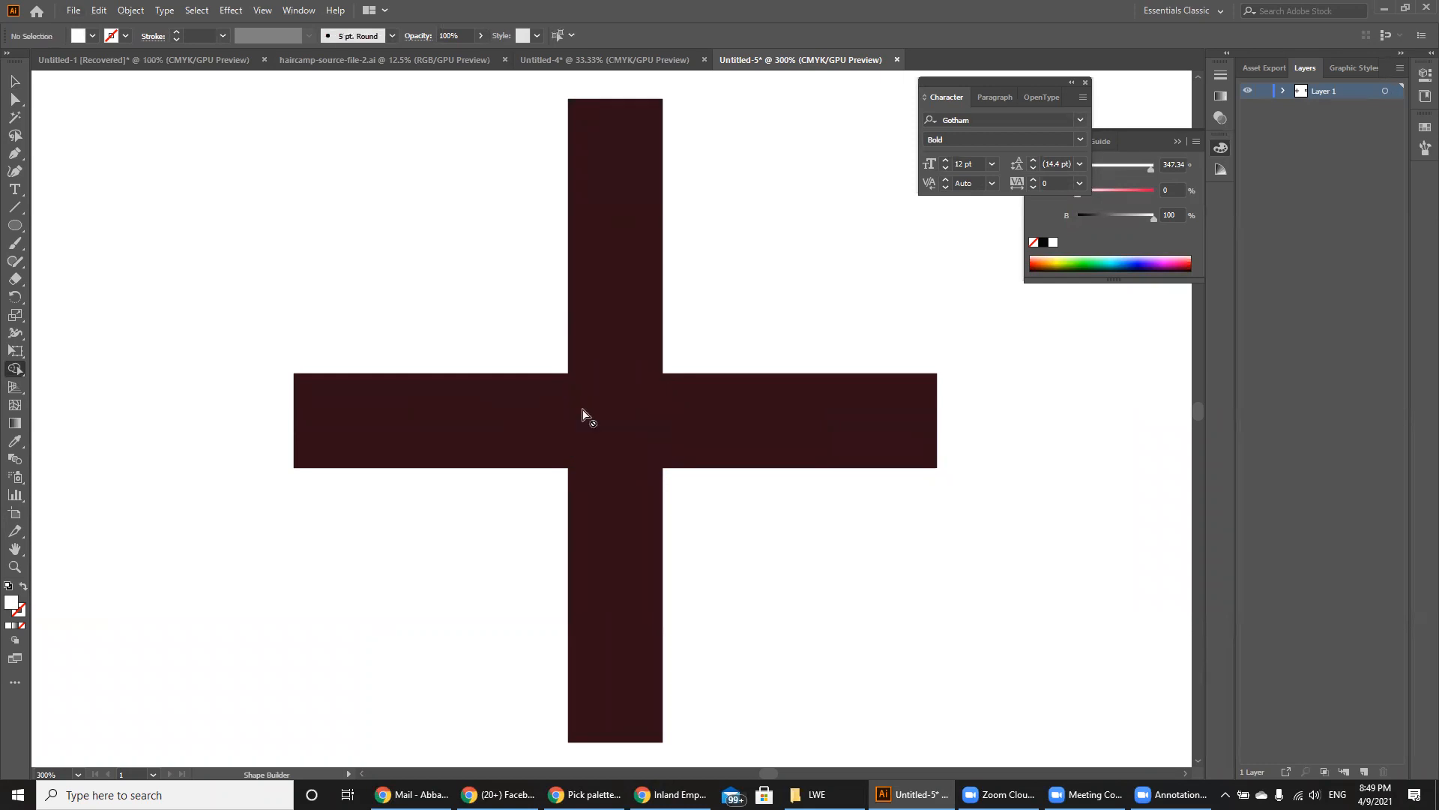
key("ctrl+z")
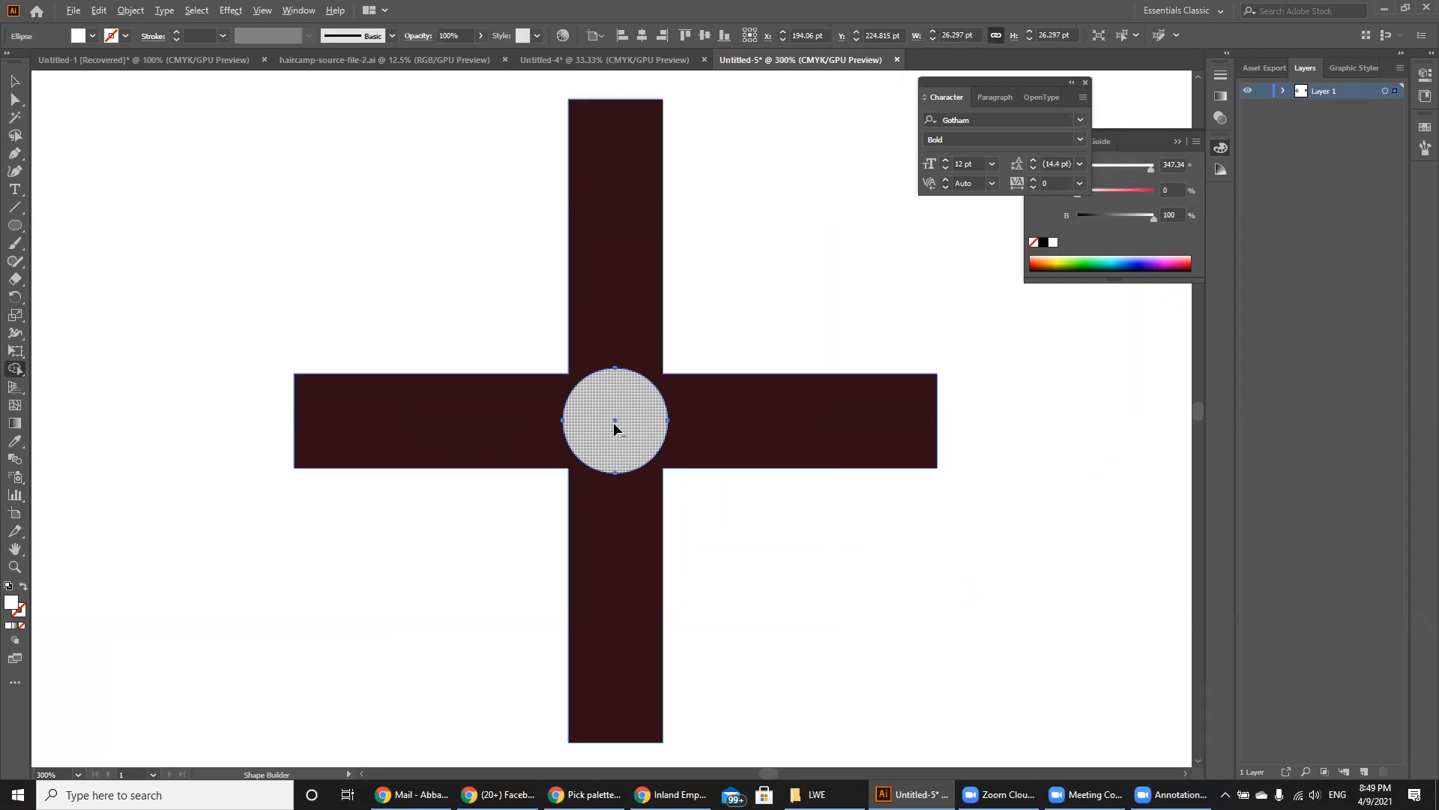
left_click(614, 429)
key("ctrl+z")
left_click(619, 446)
key("ctrl+z")
key("Delete")
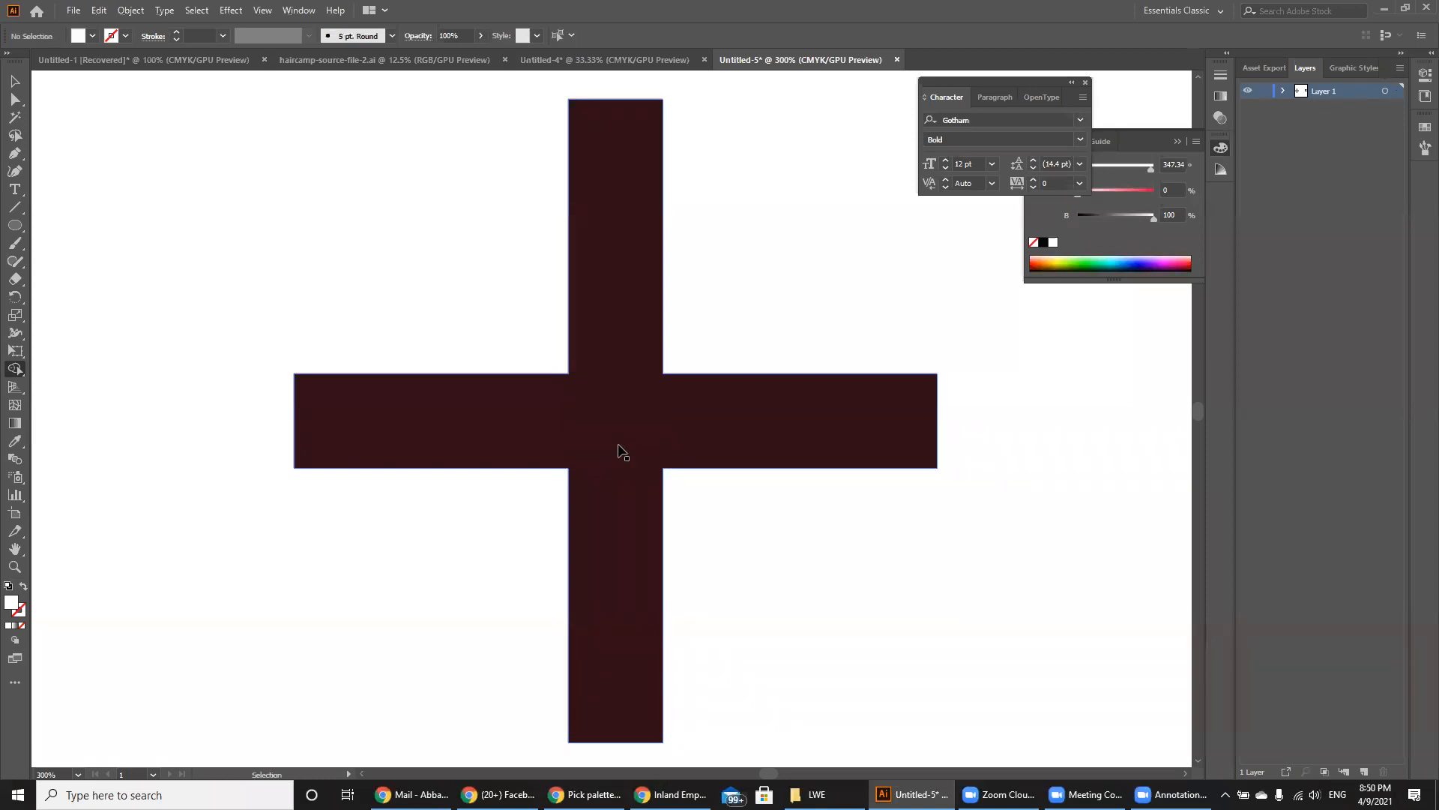
key("ctrl+plus")
key("ctrl+z")
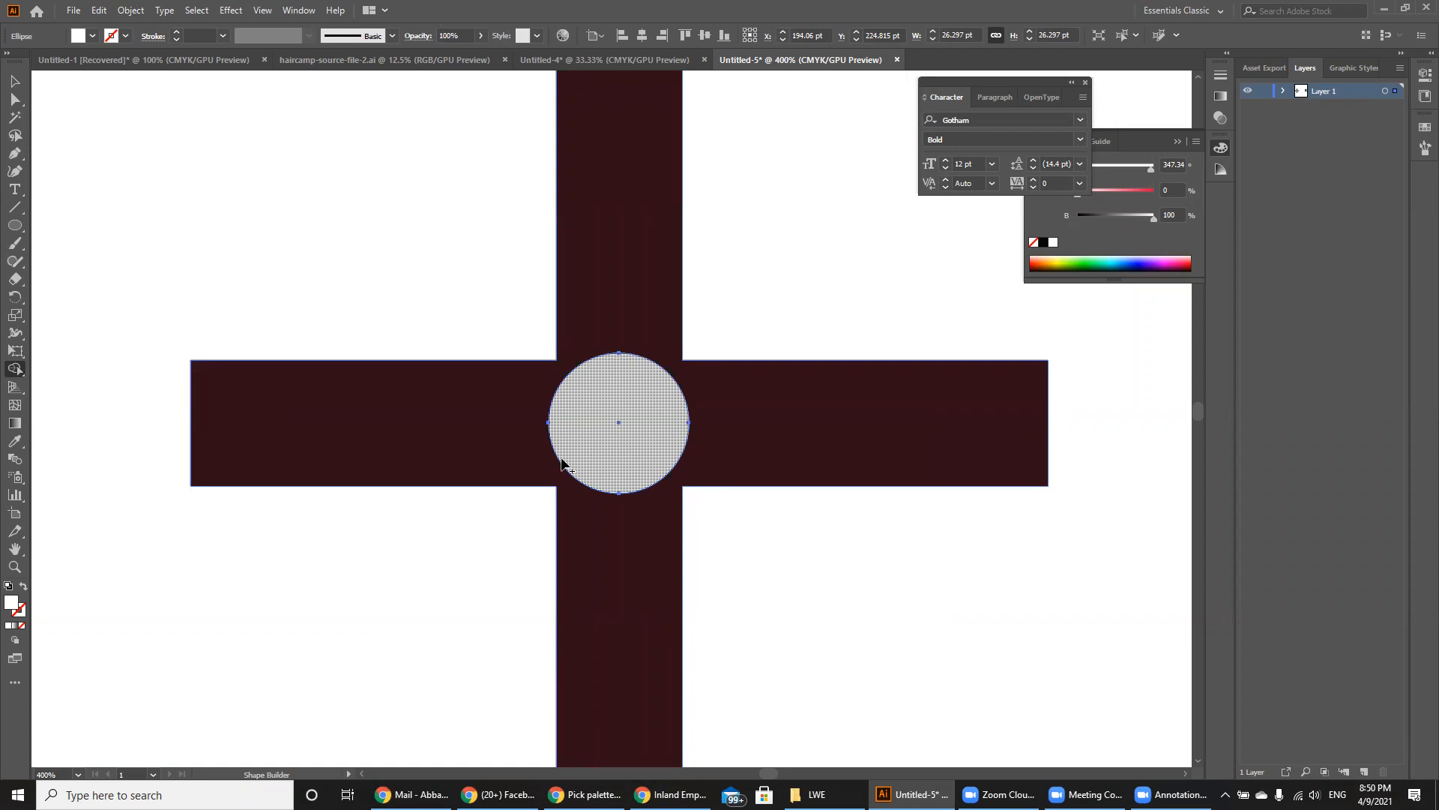
Enlarge the white circle evenly to about 32.8 pt in diameter until it meets the four inner corners of the cross.
key("ctrl+plus")
key("ctrl+plus")
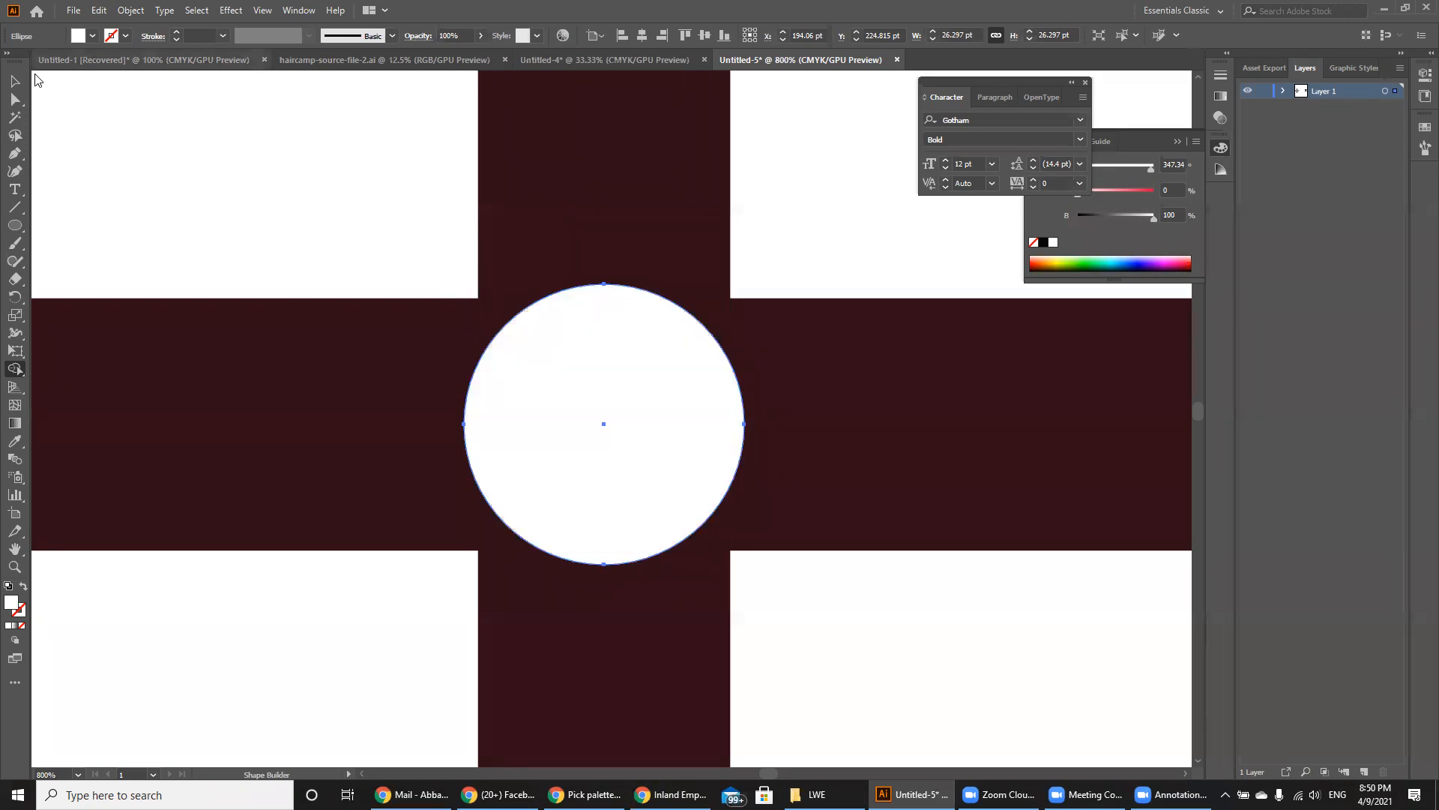
left_click(13, 83)
key("ctrl+a")
key("ctrl+shift+a")
left_click(685, 469)
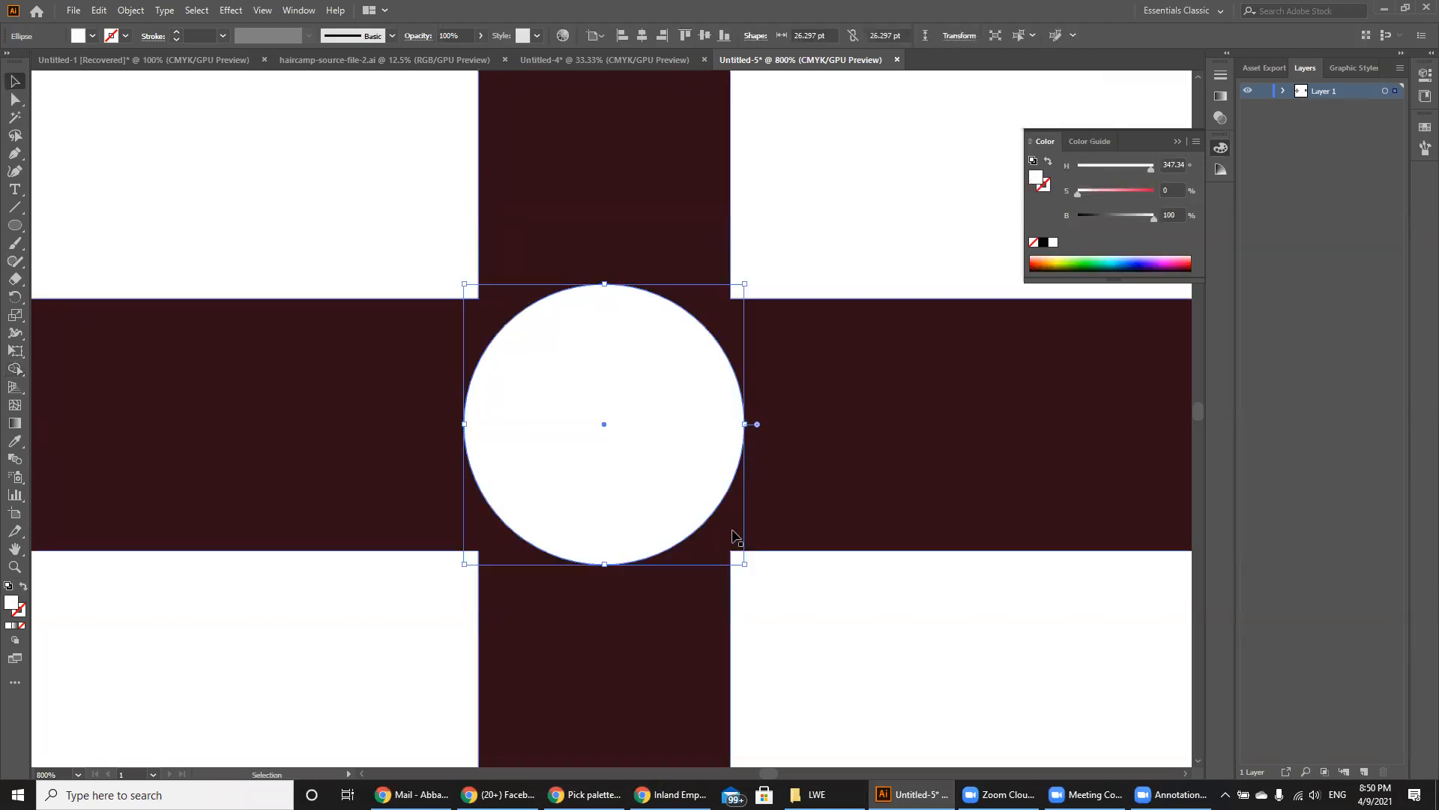
left_click_drag(744, 564, 792, 594)
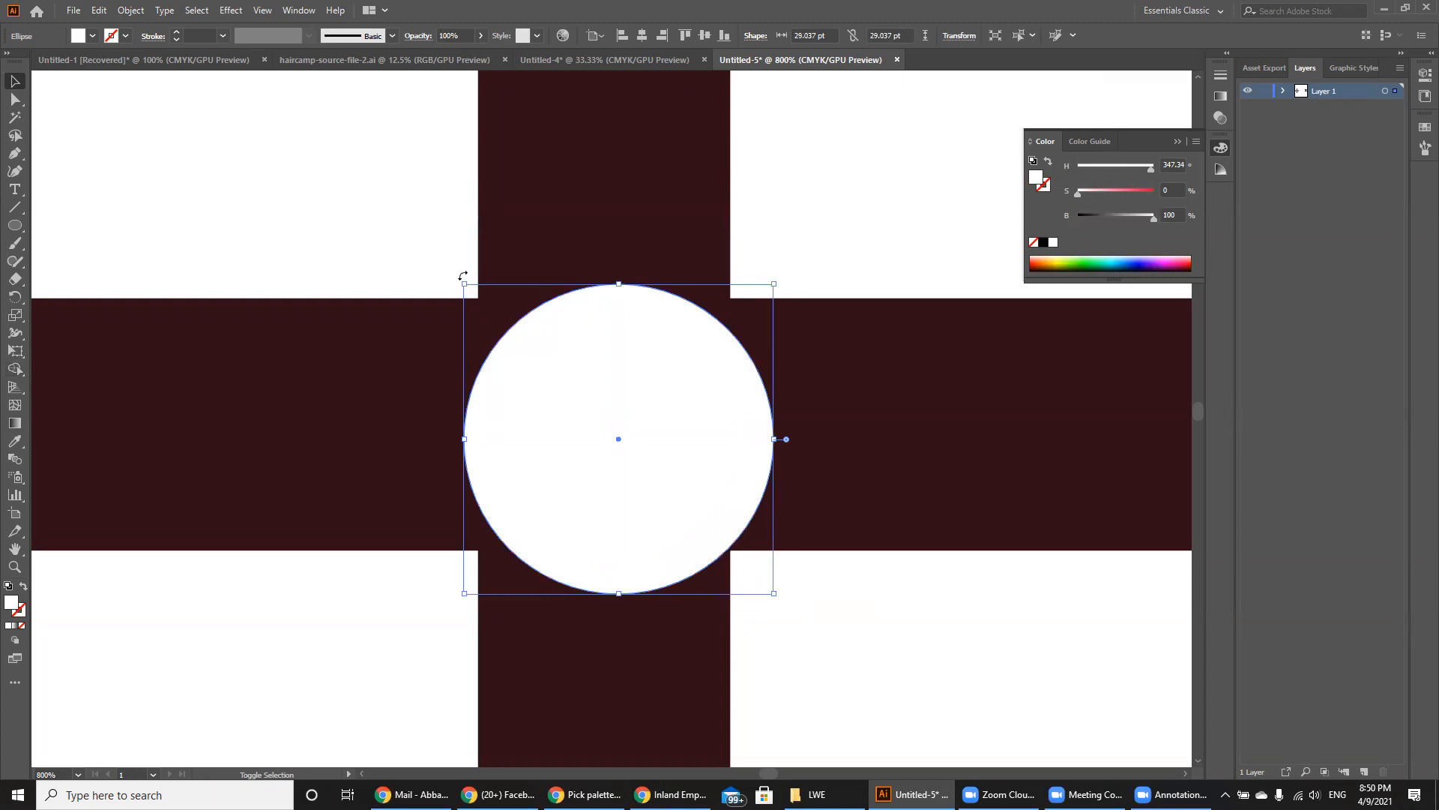
left_click_drag(462, 280, 404, 250)
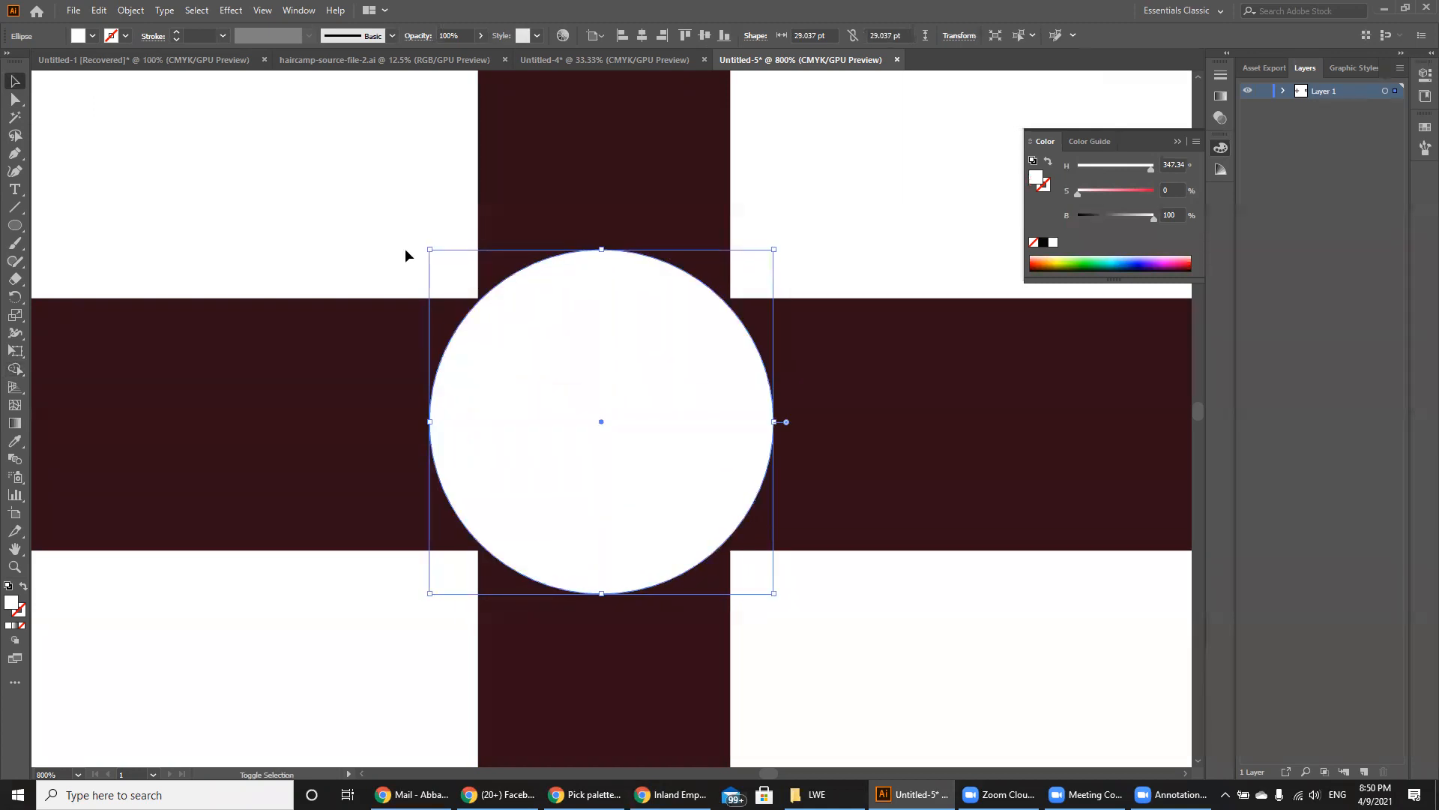
left_click_drag(774, 593, 784, 599)
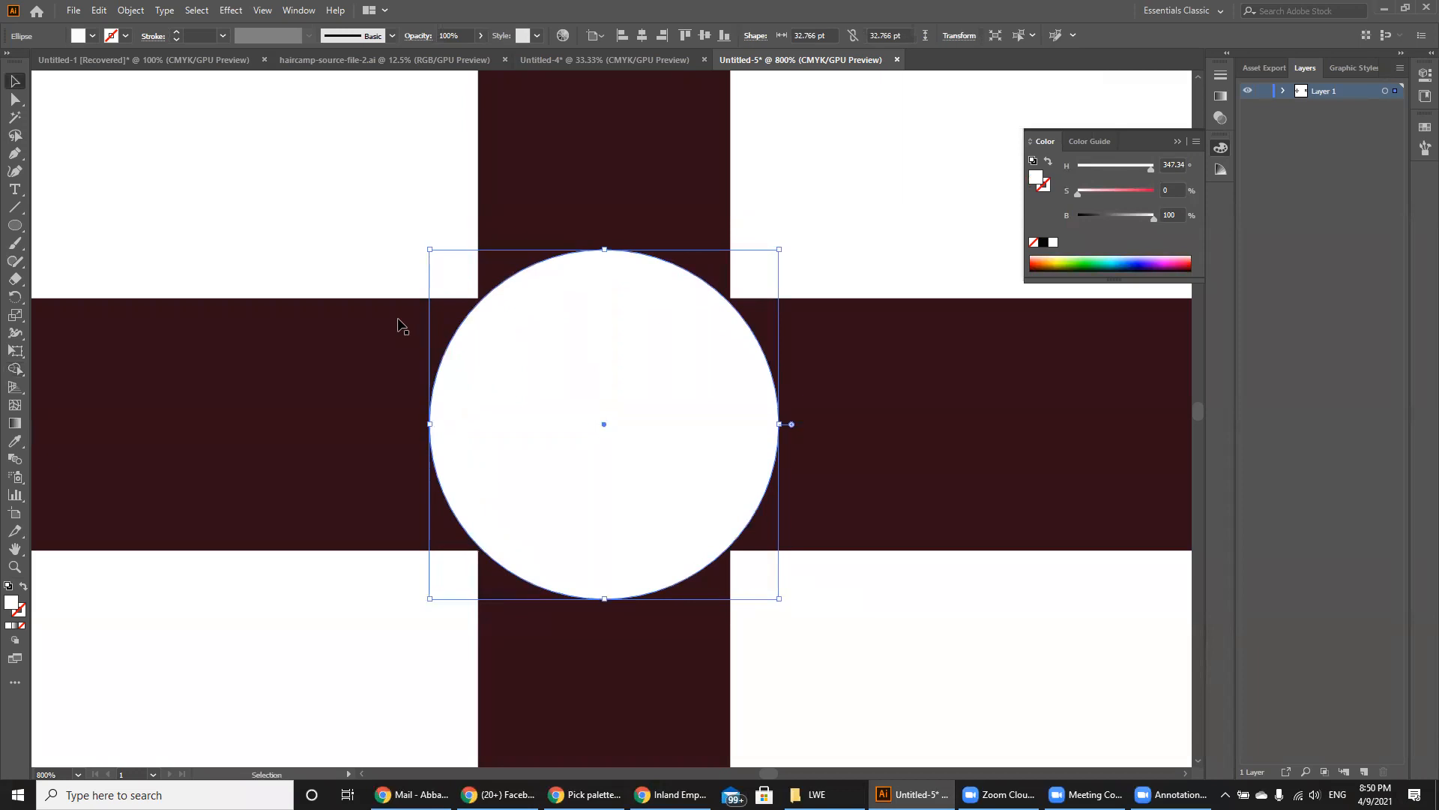
Select the cross and circle together and cut the circular area out of the cross with the Shape Builder.
key("ctrl+a")
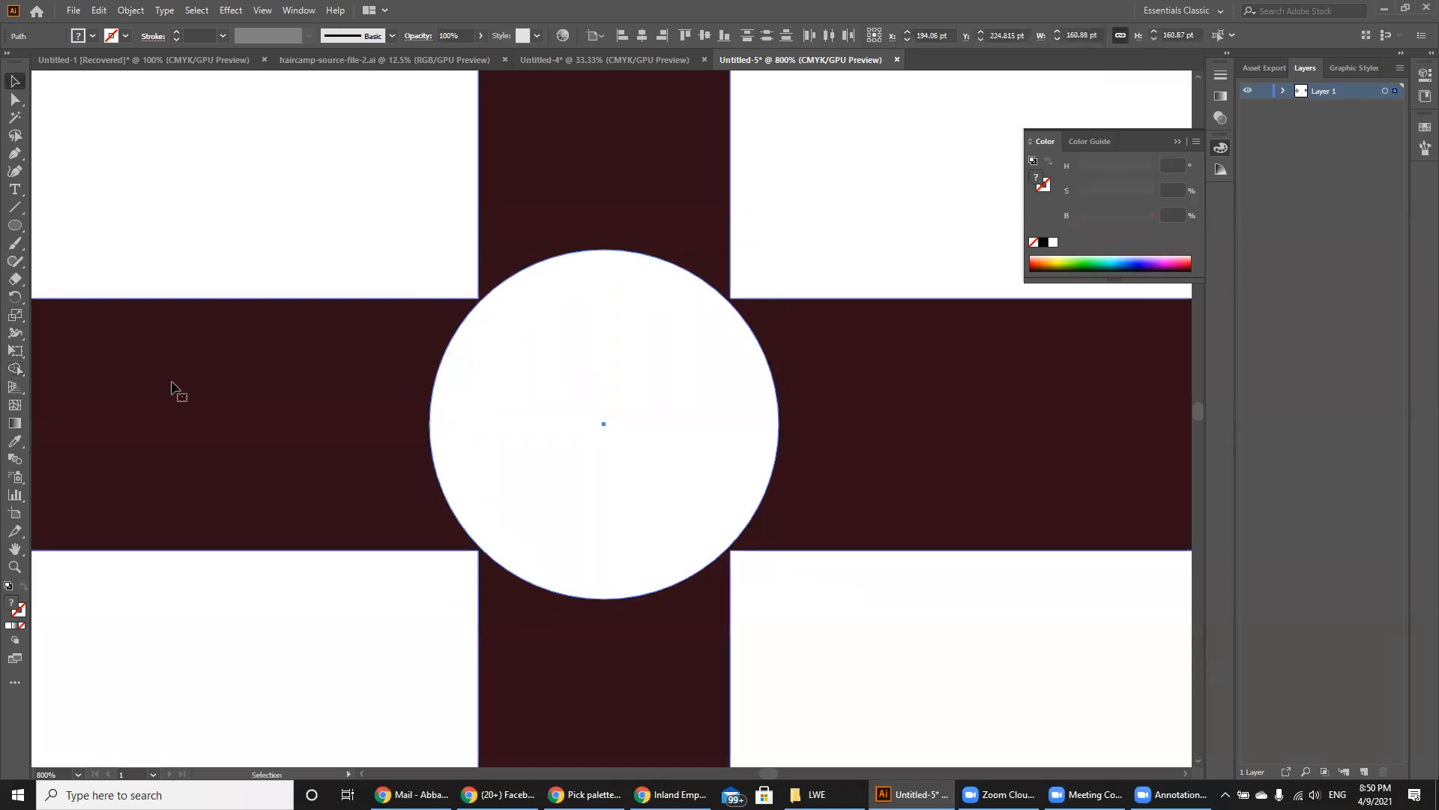
left_click(15, 369)
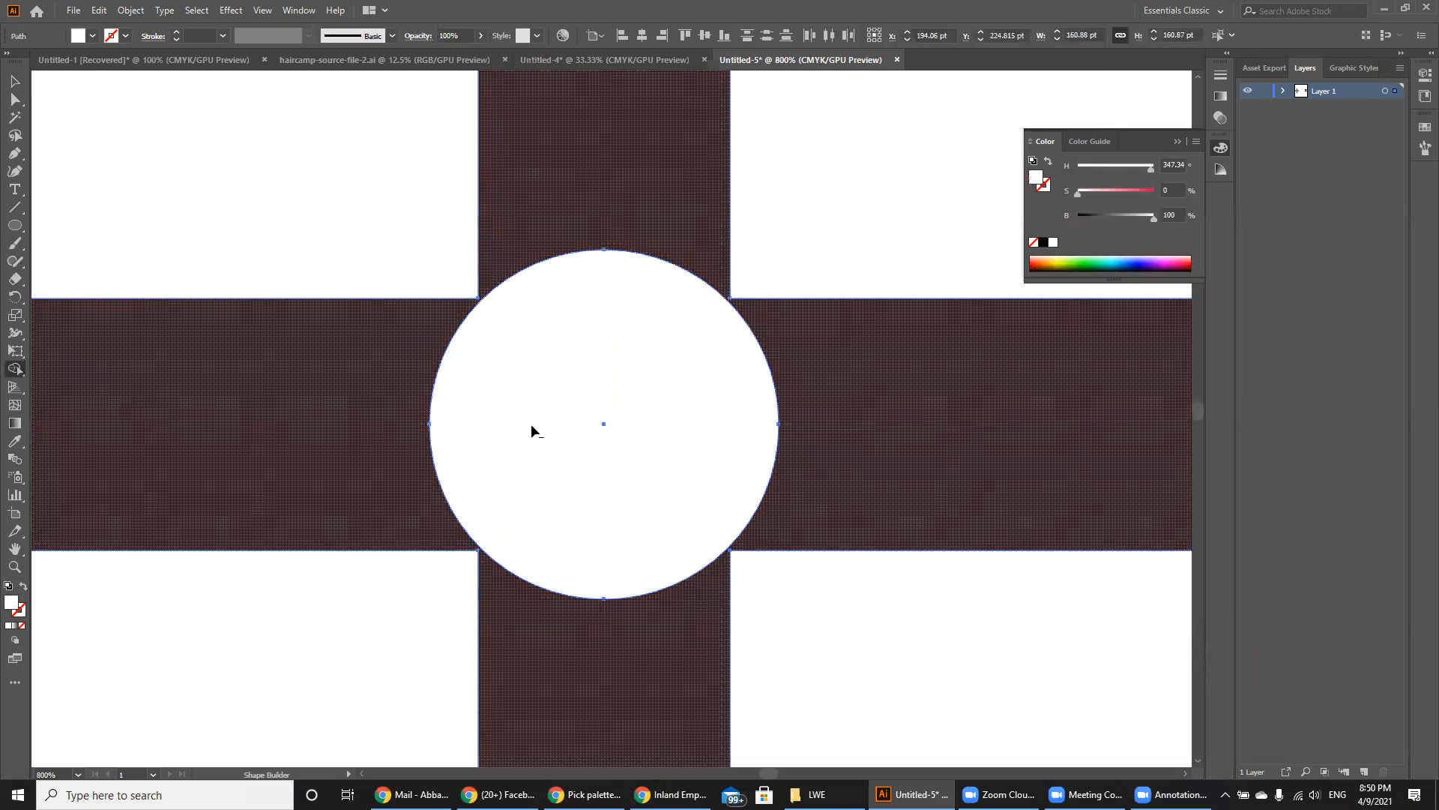
left_click(531, 425)
key("ctrl+minus")
key("ctrl+minus")
key("ctrl+minus")
key("ctrl+minus")
key("ctrl+minus")
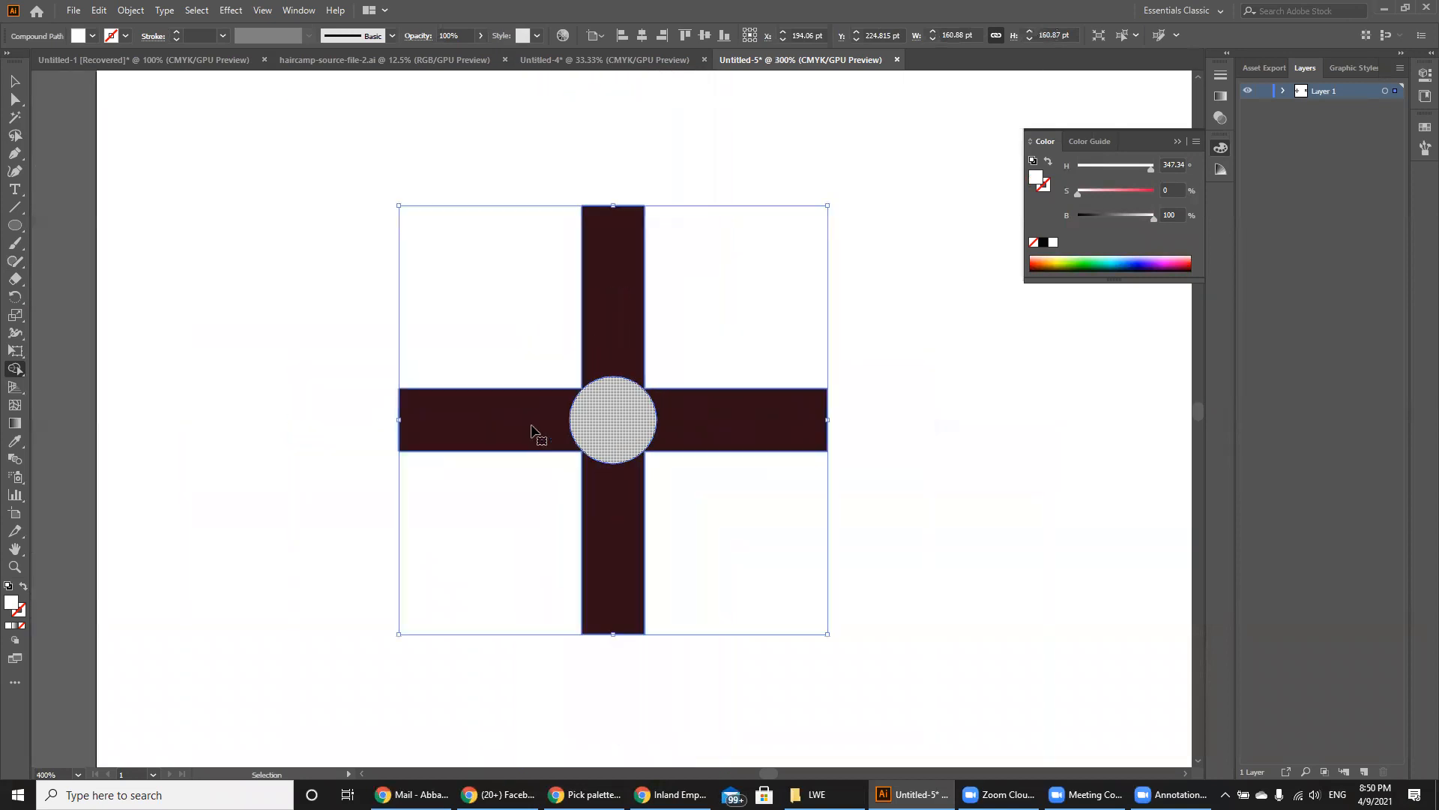
Move the cross with the circular hole off the artboard onto the grey canvas beside it.
left_click(17, 84)
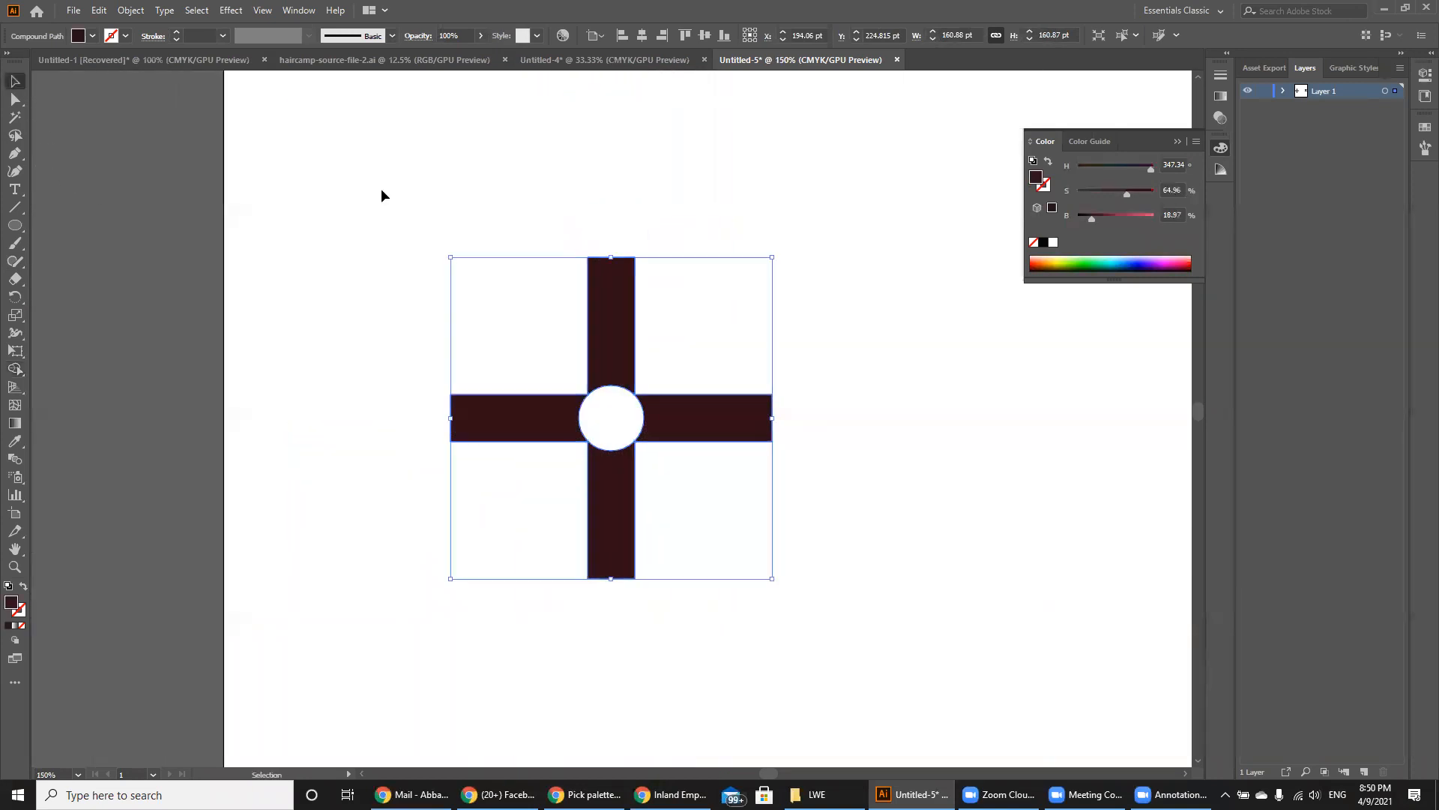
left_click(380, 189)
key("ctrl+minus")
key("ctrl+minus")
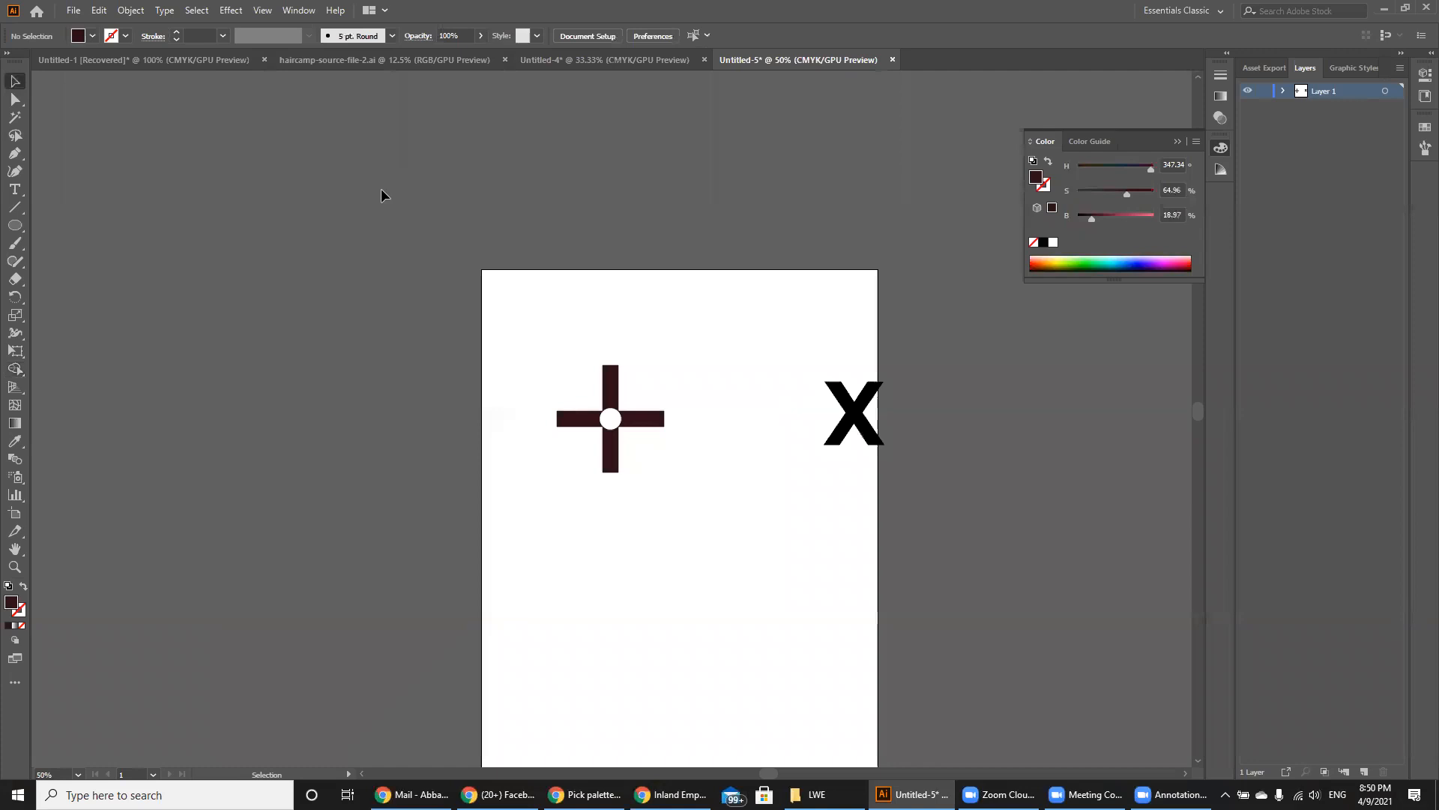
left_click_drag(622, 457, 323, 393)
left_click(380, 484)
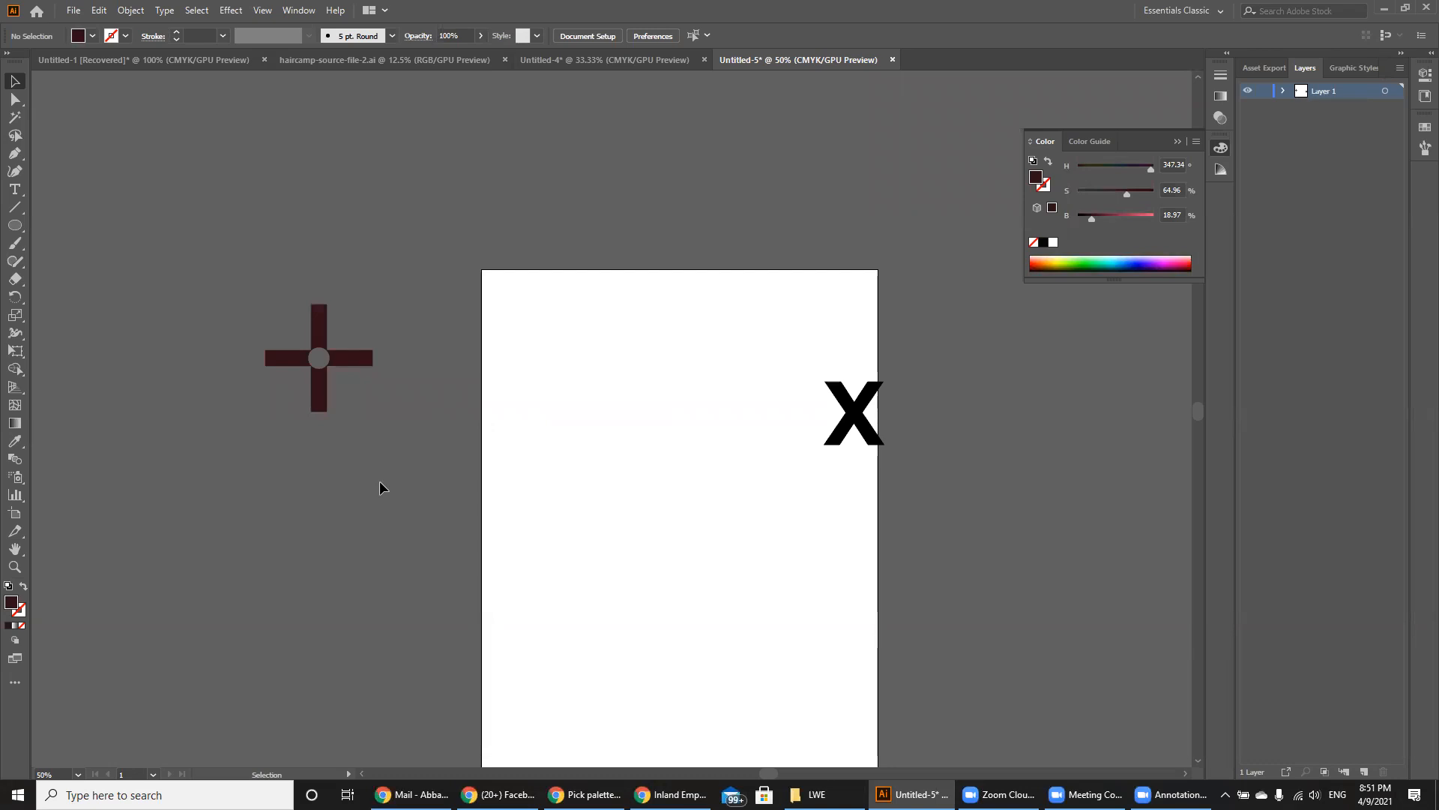
Move the cross with the circular hole from the grey canvas back onto the artboard.
key("ctrl+plus")
left_click_drag(252, 366, 596, 407)
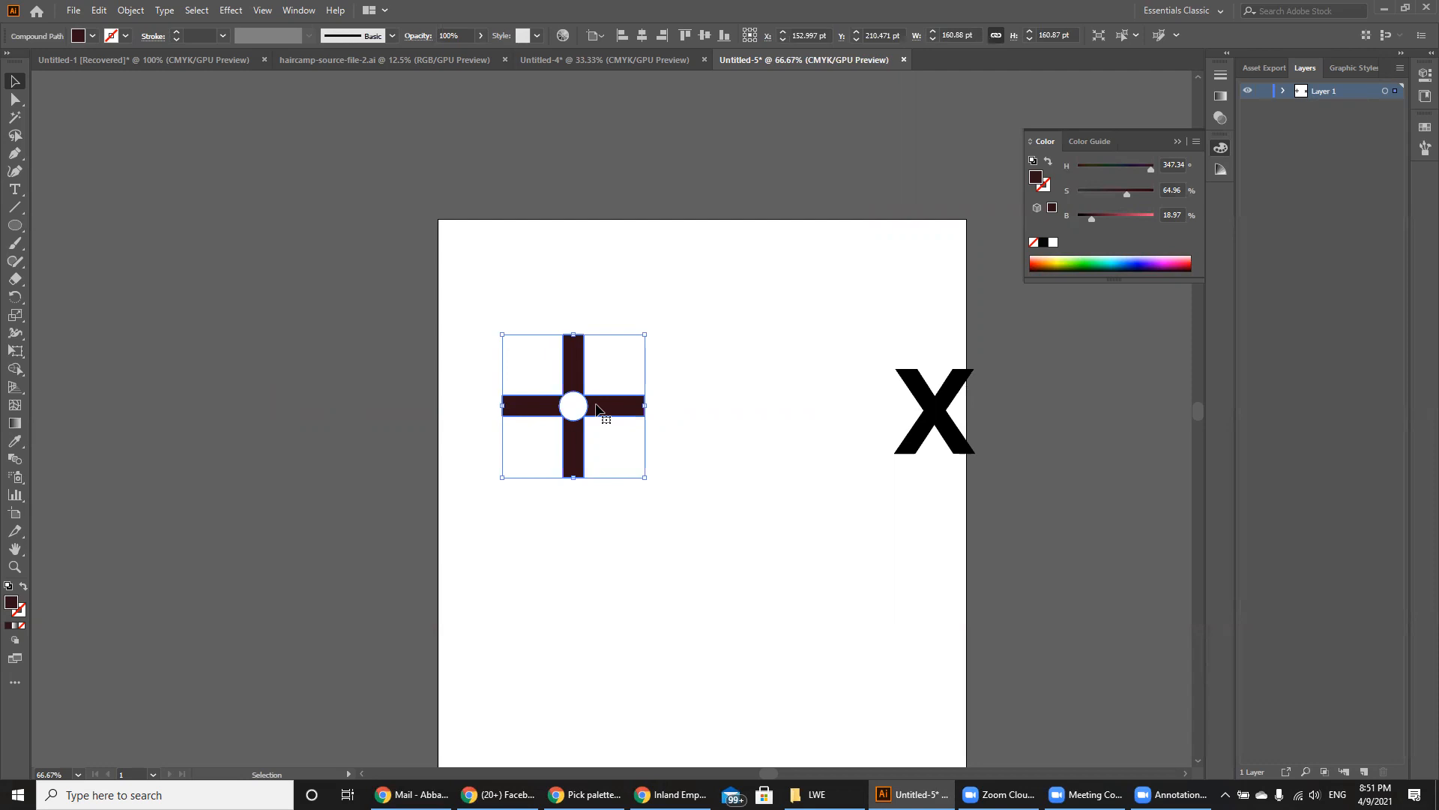
key("ctrl+equal")
key("ctrl+equal")
key("ctrl+equal")
left_click(848, 632)
Undo the moves and the Shape Builder cut to restore the separate white circle over the cross.
key("ctrl+z")
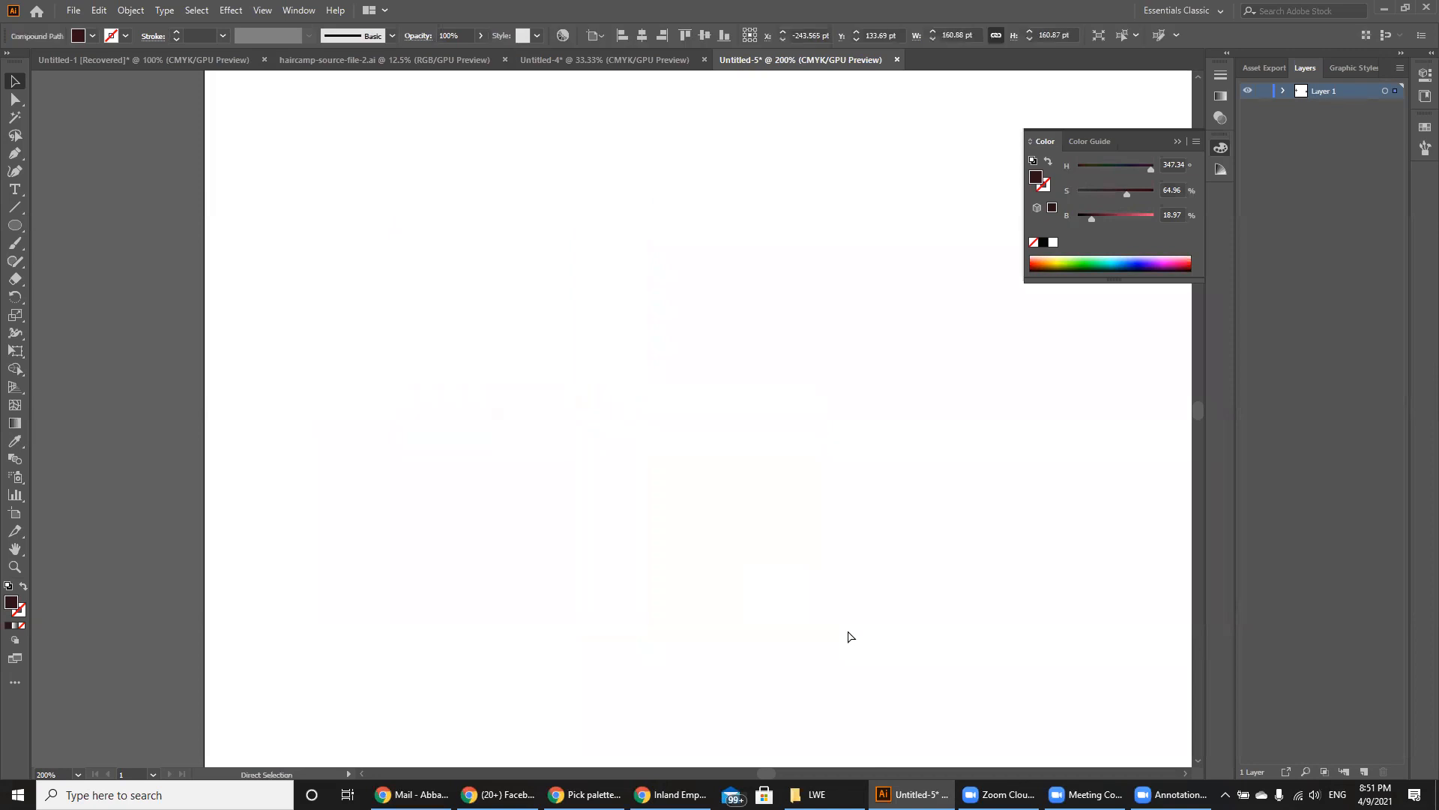
key("ctrl+shift+z")
left_click(621, 413)
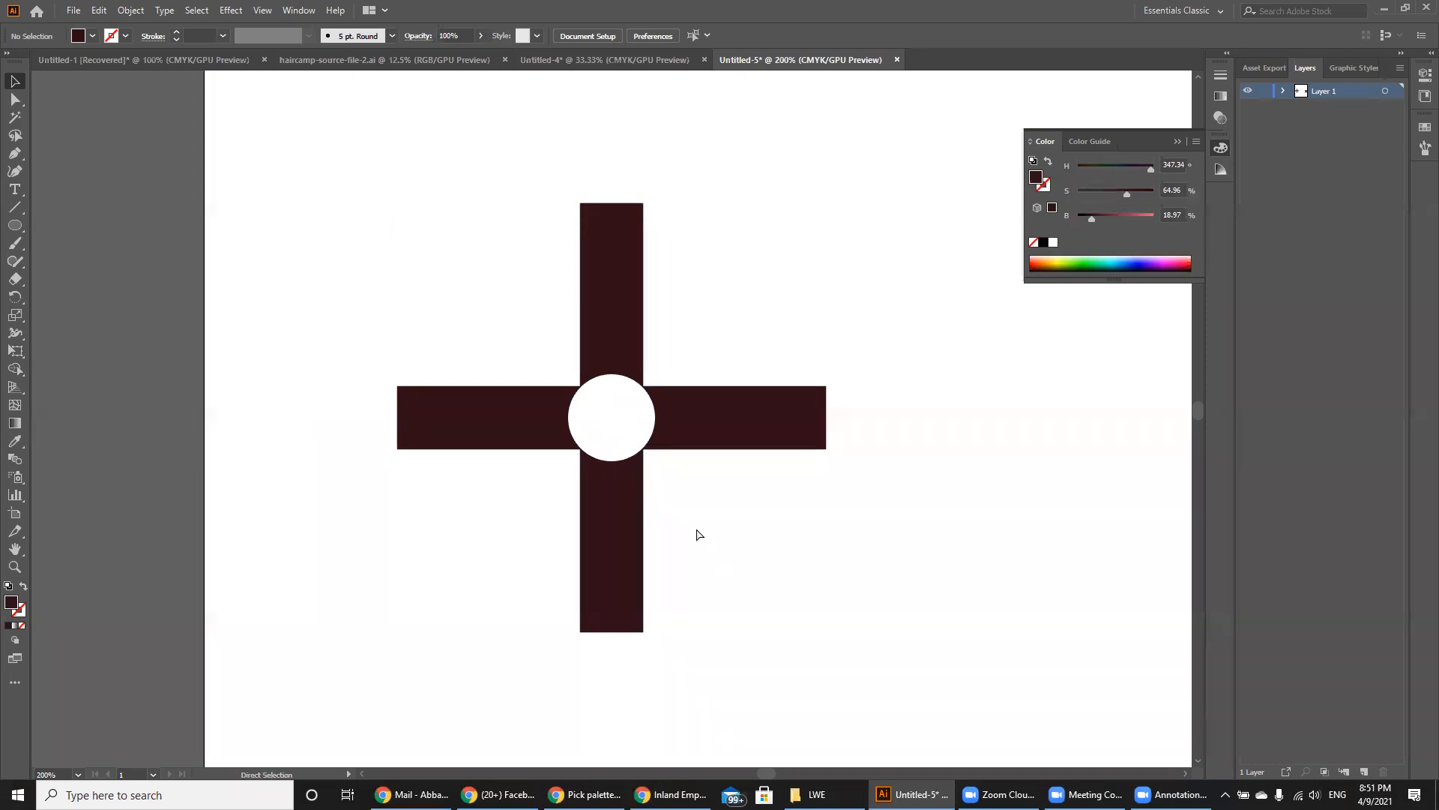
key("ctrl+z")
key("v")
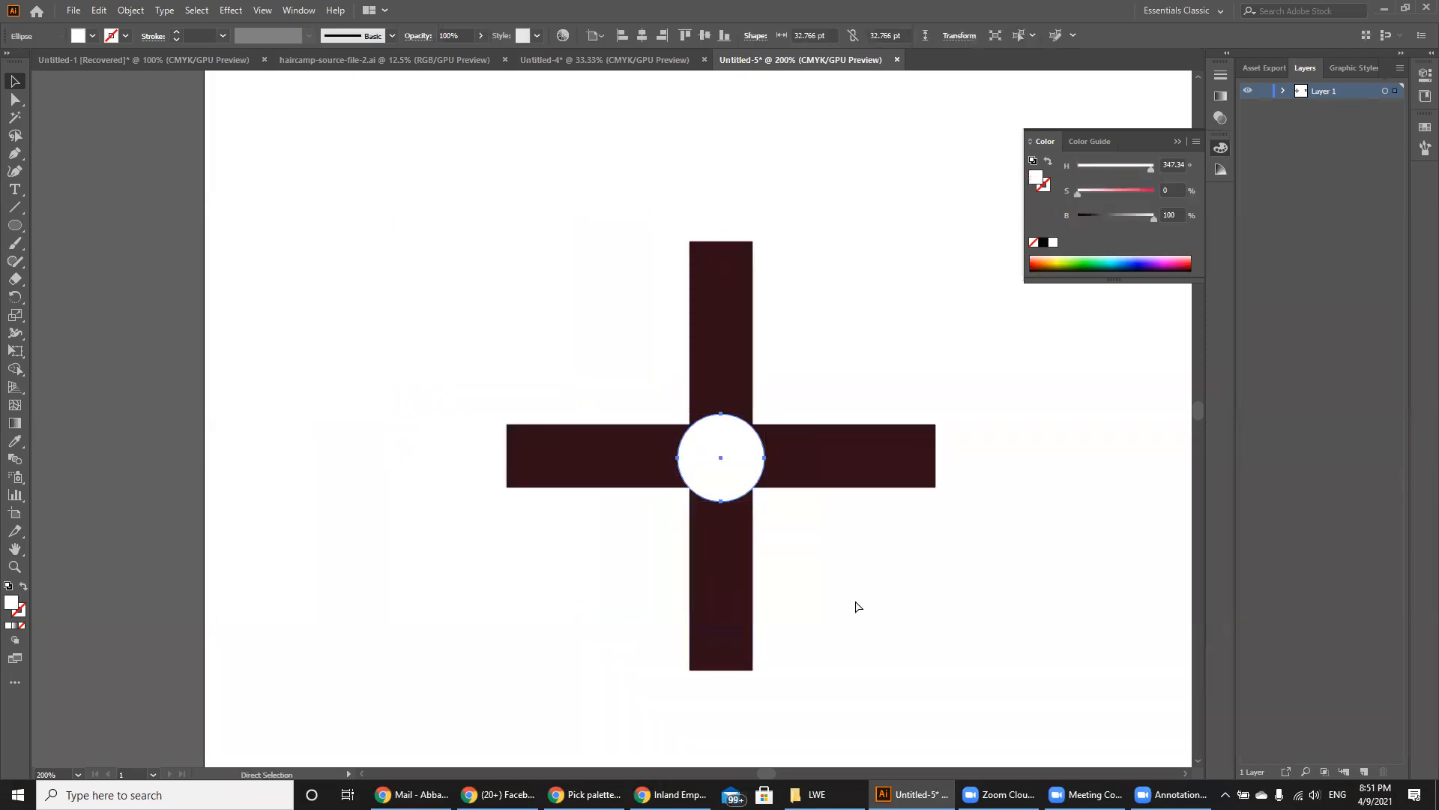
Shrink the white circle evenly to about 17.6 pt in diameter and centre it on the cross.
key("ctrl+equal")
key("ctrl+equal")
left_click(620, 405)
left_click_drag(702, 504, 619, 412)
Select the cross and the small circle together and cut the circle out with the Shape Builder.
left_click_drag(458, 314, 701, 510)
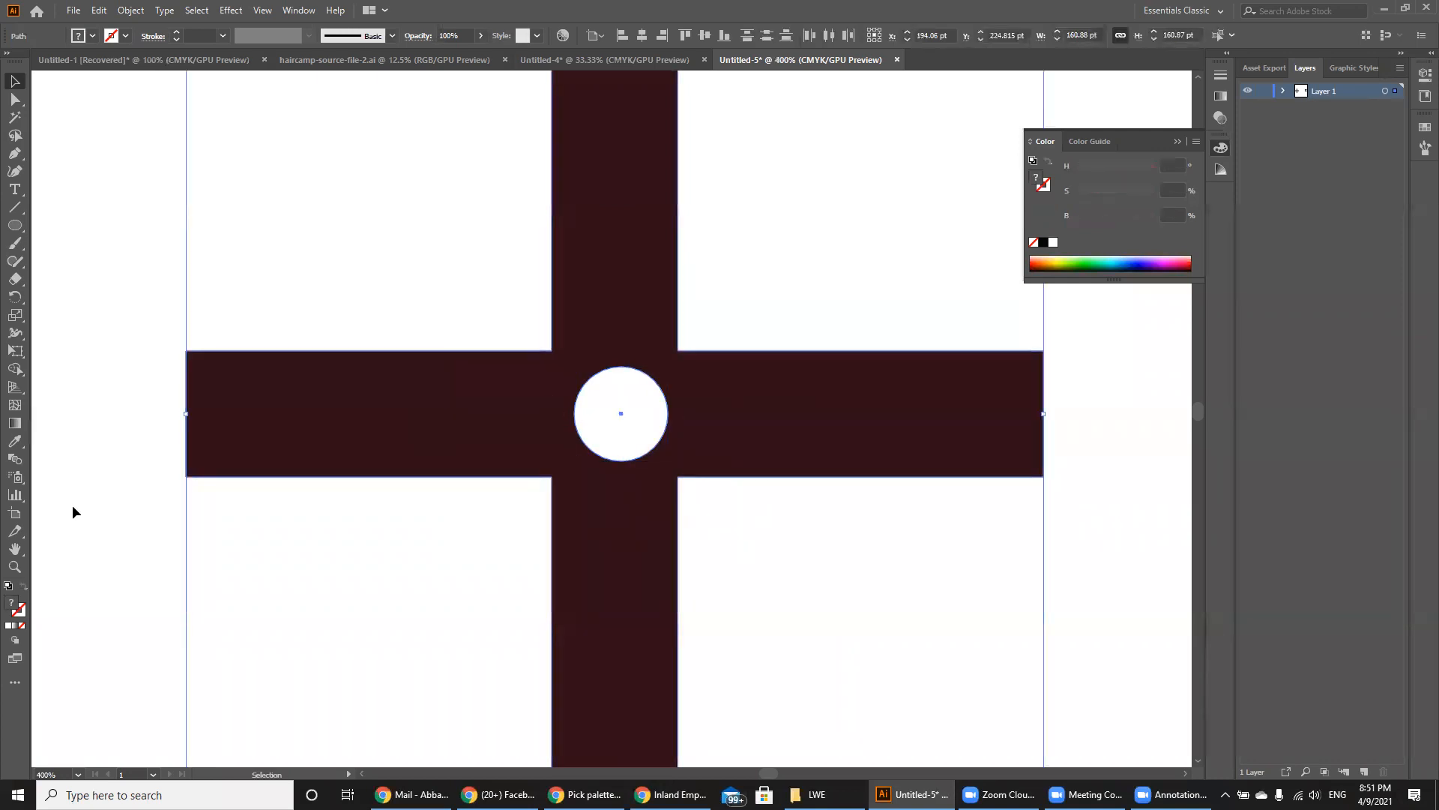
left_click(16, 368)
left_click(644, 419, "alt")
left_click(15, 81)
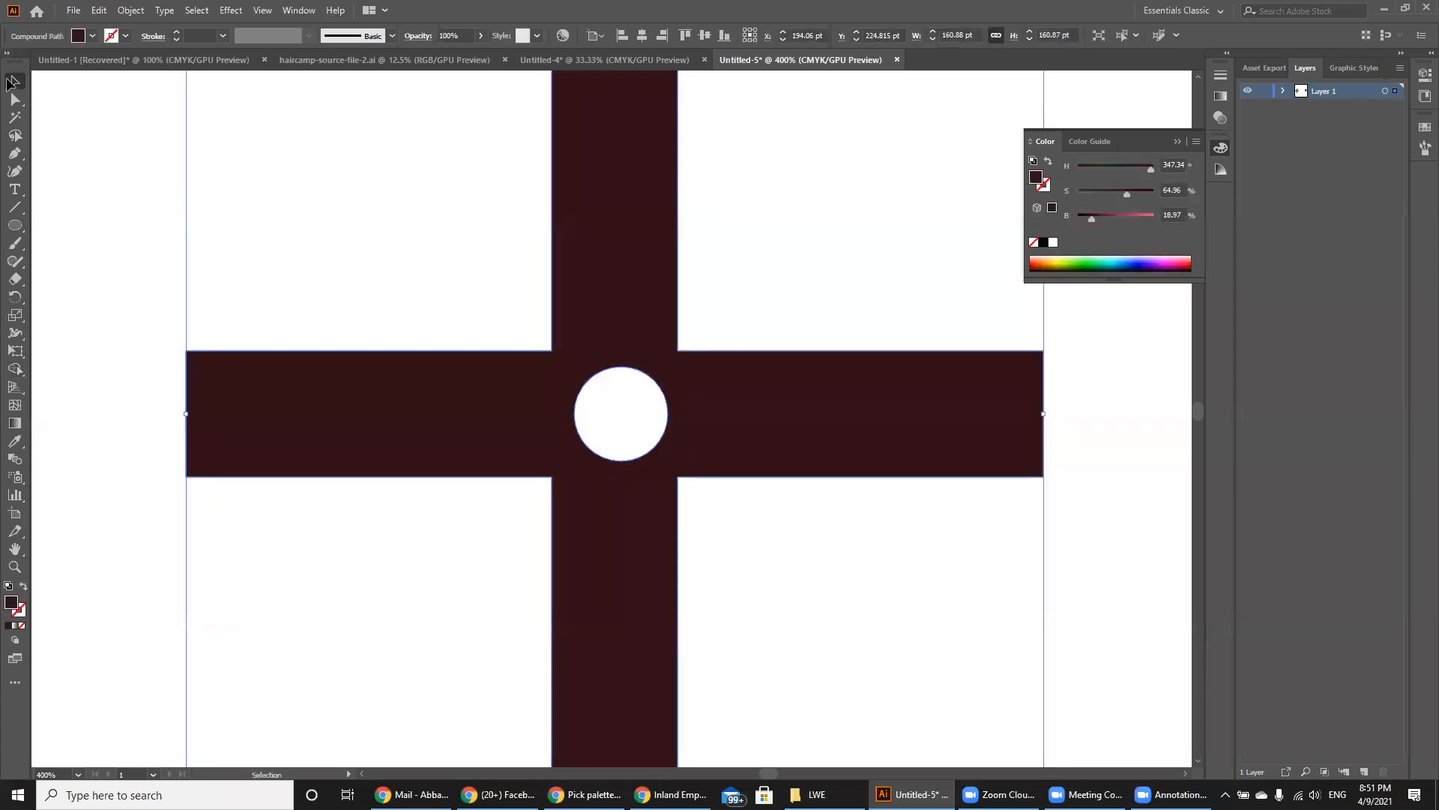
Move the cross with the small hole off the artboard onto the grey canvas and deselect it.
key("ctrl+minus")
key("ctrl+minus")
key("ctrl+minus")
key("ctrl+minus")
key("ctrl+minus")
left_click_drag(609, 402, 288, 332)
left_click(477, 532)
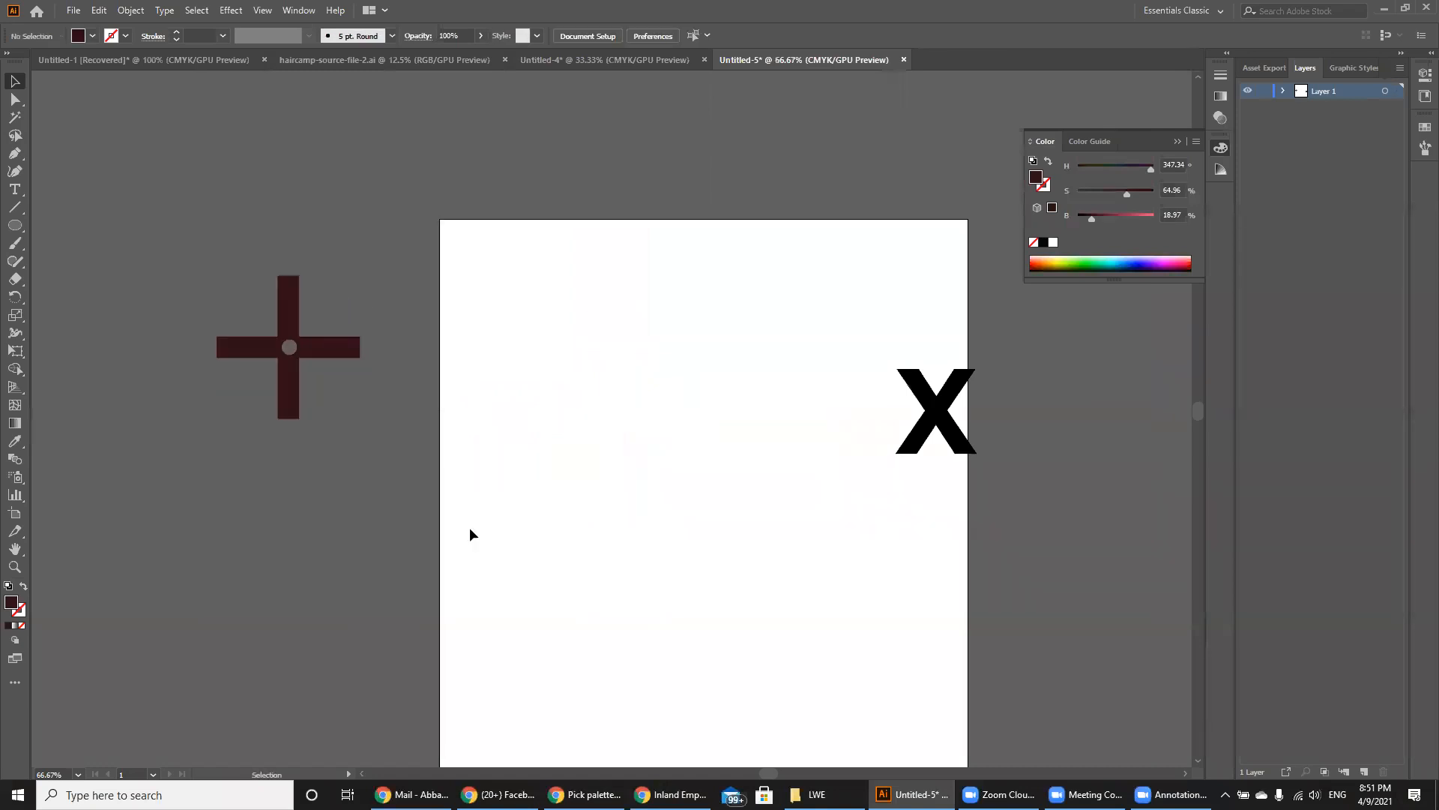
Return the cross with the small hole to the artboard and view it enlarged.
left_click_drag(288, 346, 622, 397)
key("ctrl+plus")
key("ctrl+plus")
key("ctrl+plus")
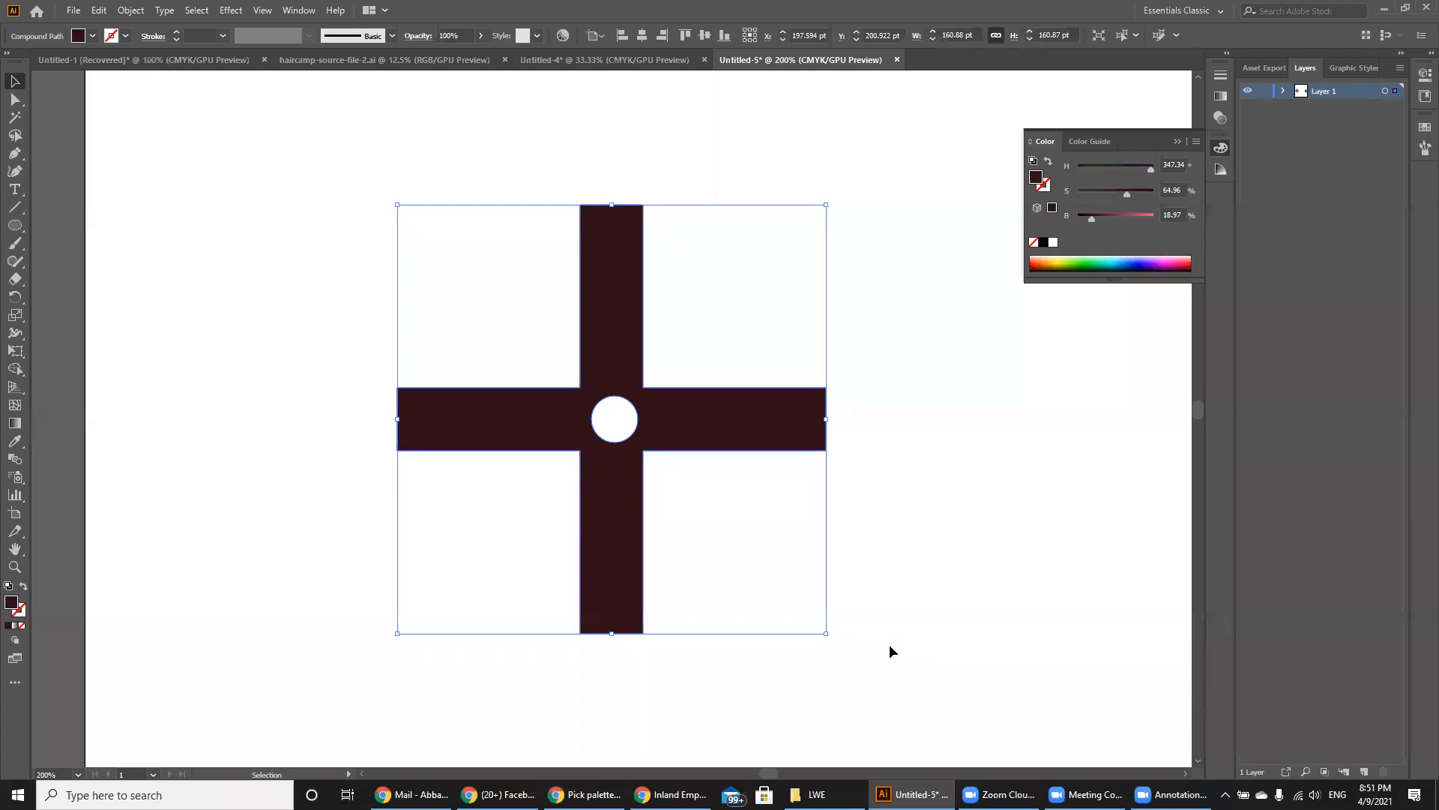
Undo both cross moves, the small circular cut and the centring of the white circle.
key("ctrl+z")
key("ctrl+z")
key("ctrl+z")
key("ctrl+z")
key("ctrl+plus")
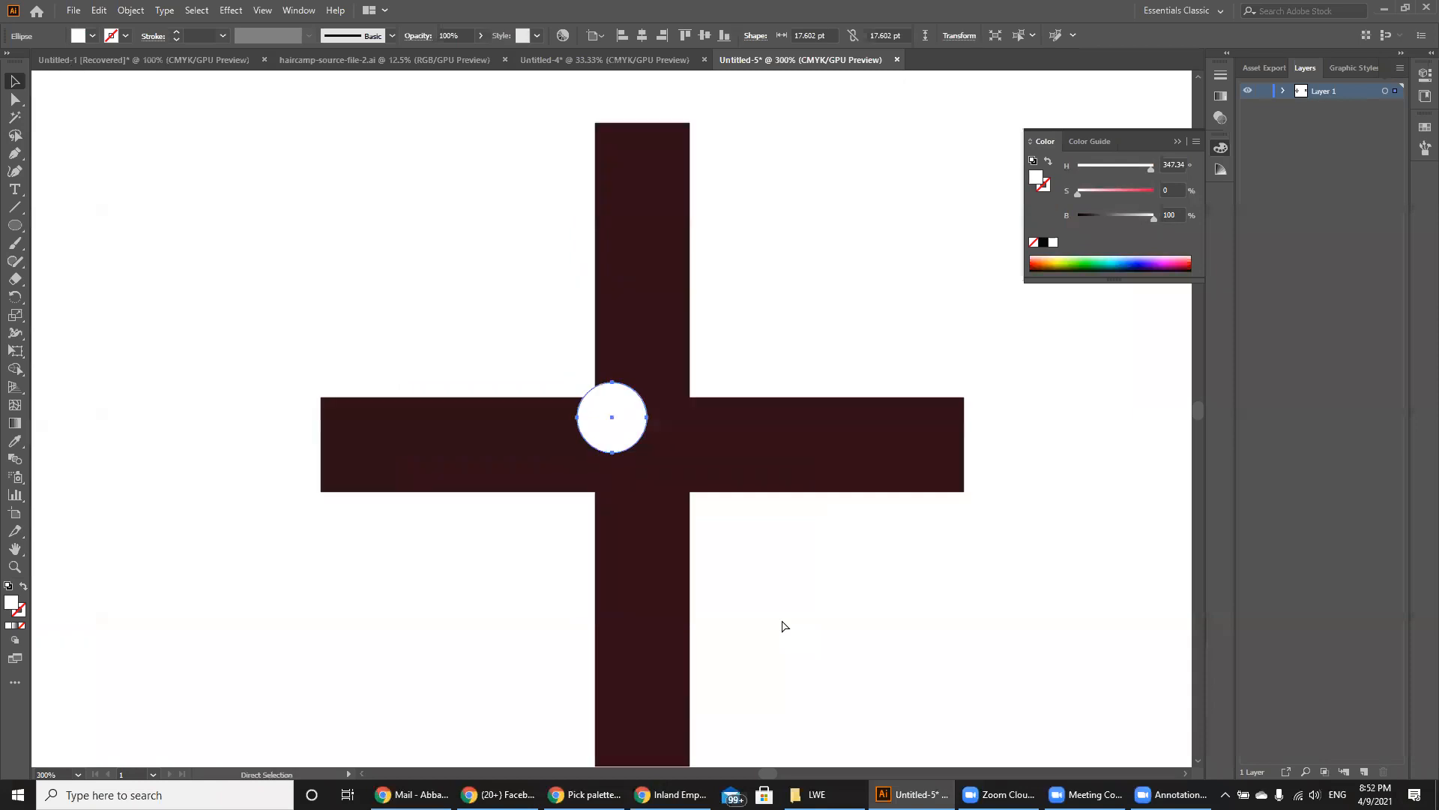
key("ctrl+minus")
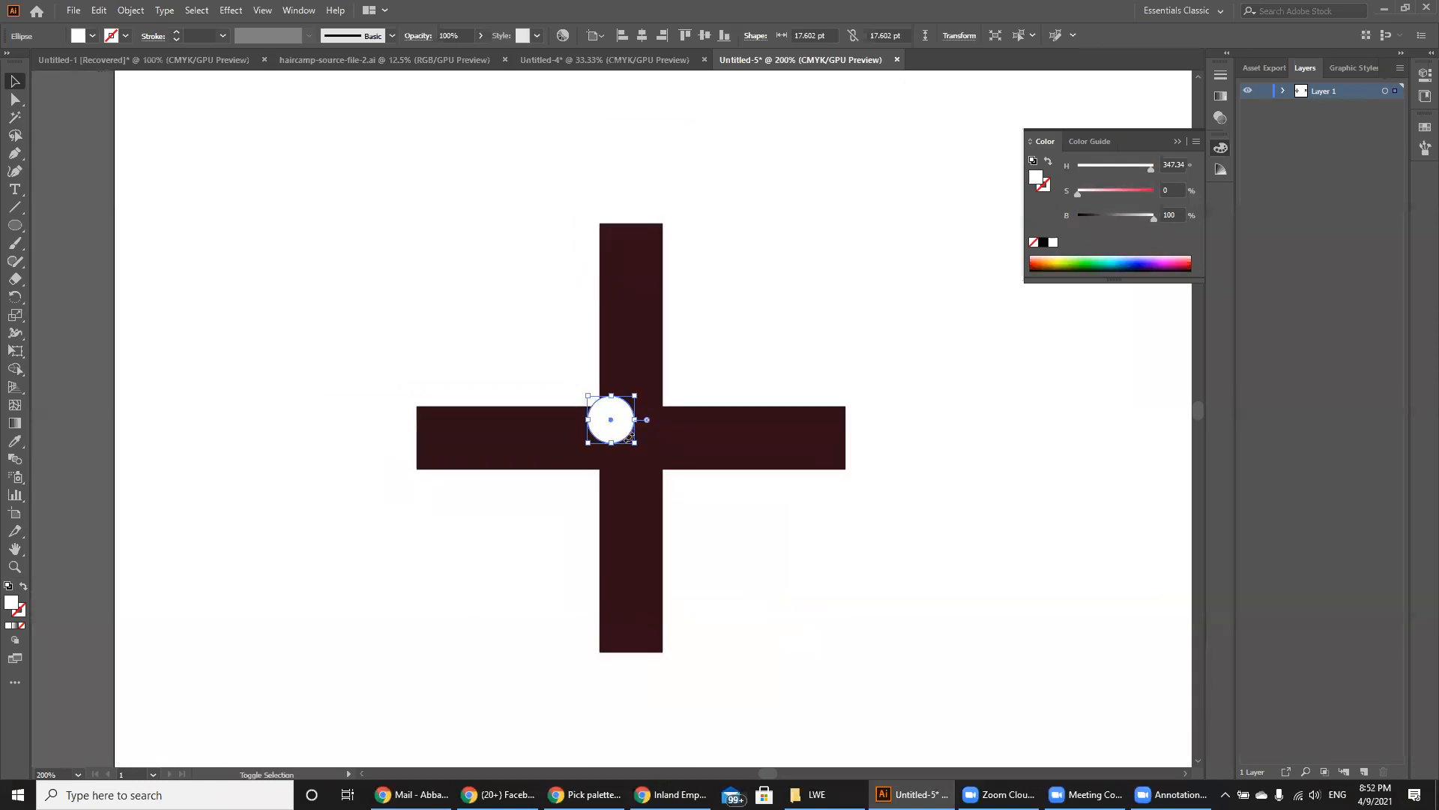
Enlarge the white circle evenly to about 27.4 pt in diameter and centre it on the cross.
left_click_drag(635, 442, 670, 473)
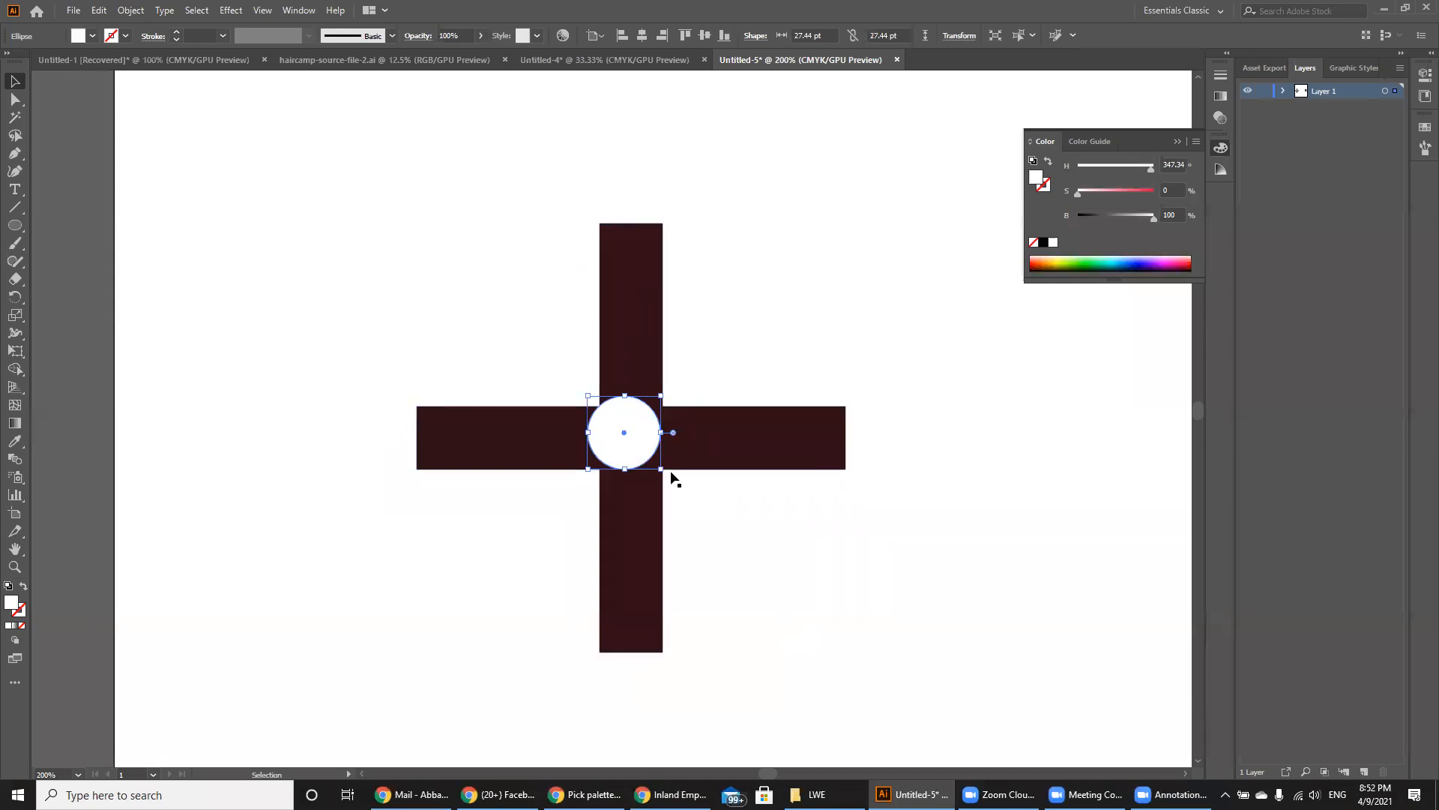
left_click_drag(626, 442, 633, 447)
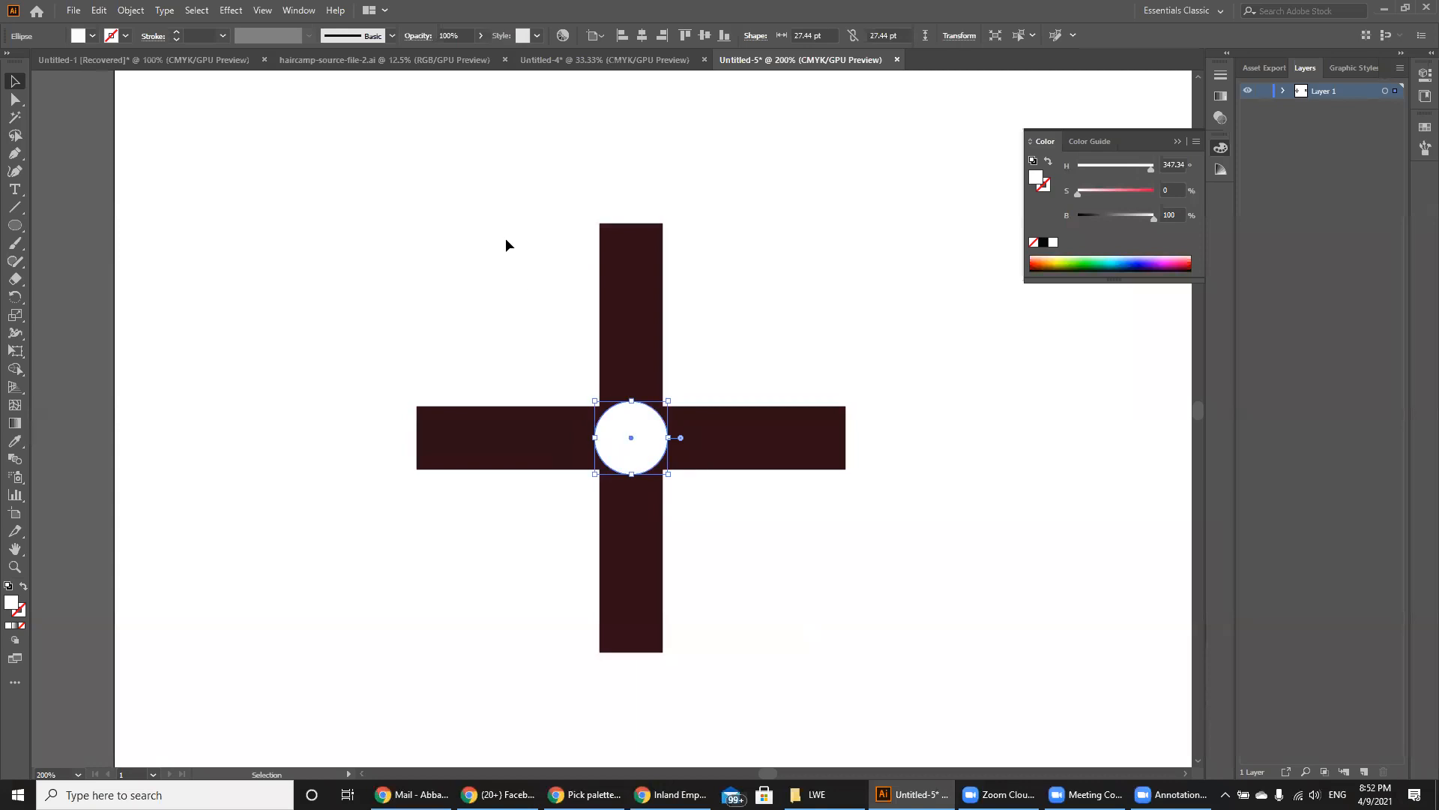
left_click_drag(524, 171, 727, 367)
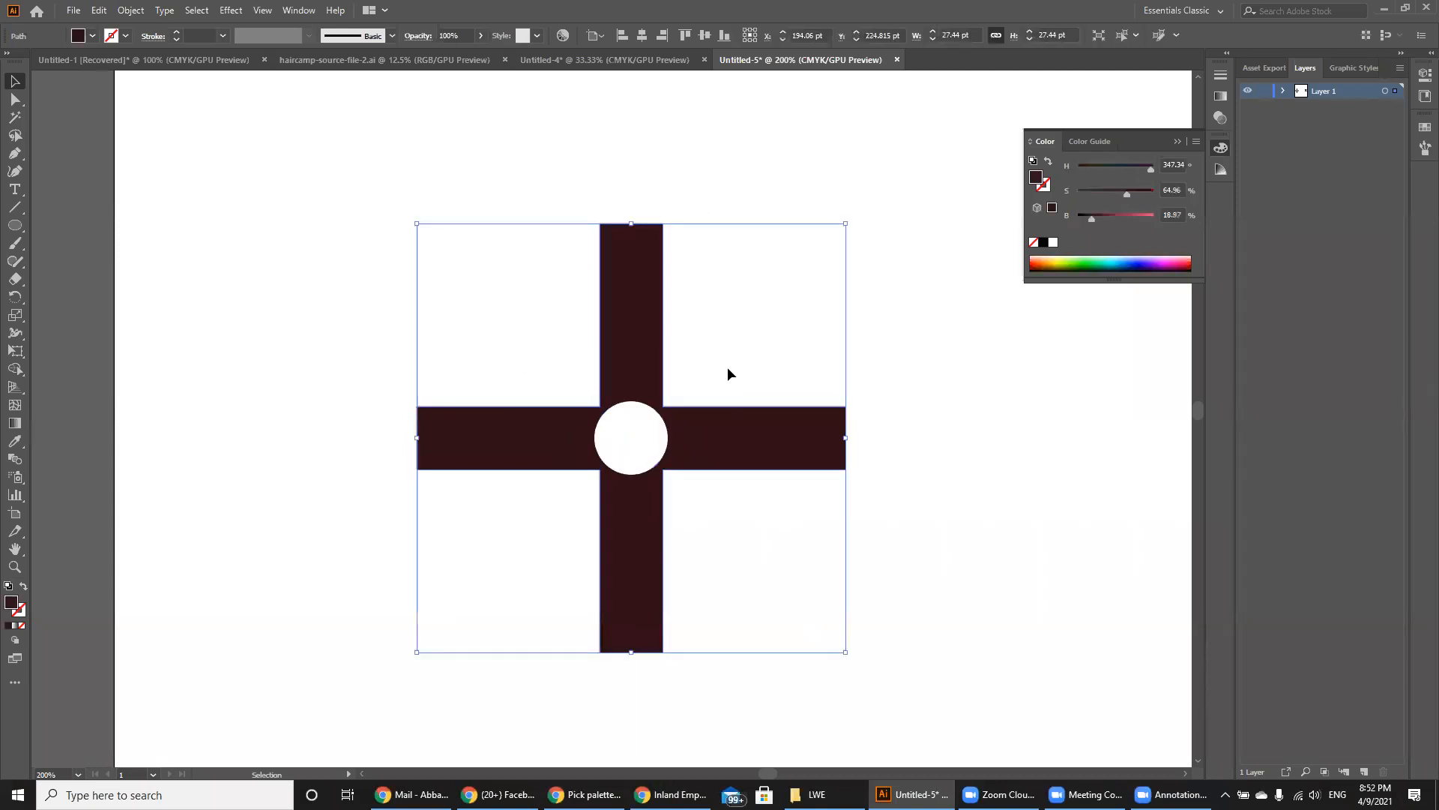
left_click(727, 368)
Enlarge the white circle further to about 29.8 pt in diameter, extending it towards the cross's lower-left inner corner.
key("ctrl+equal")
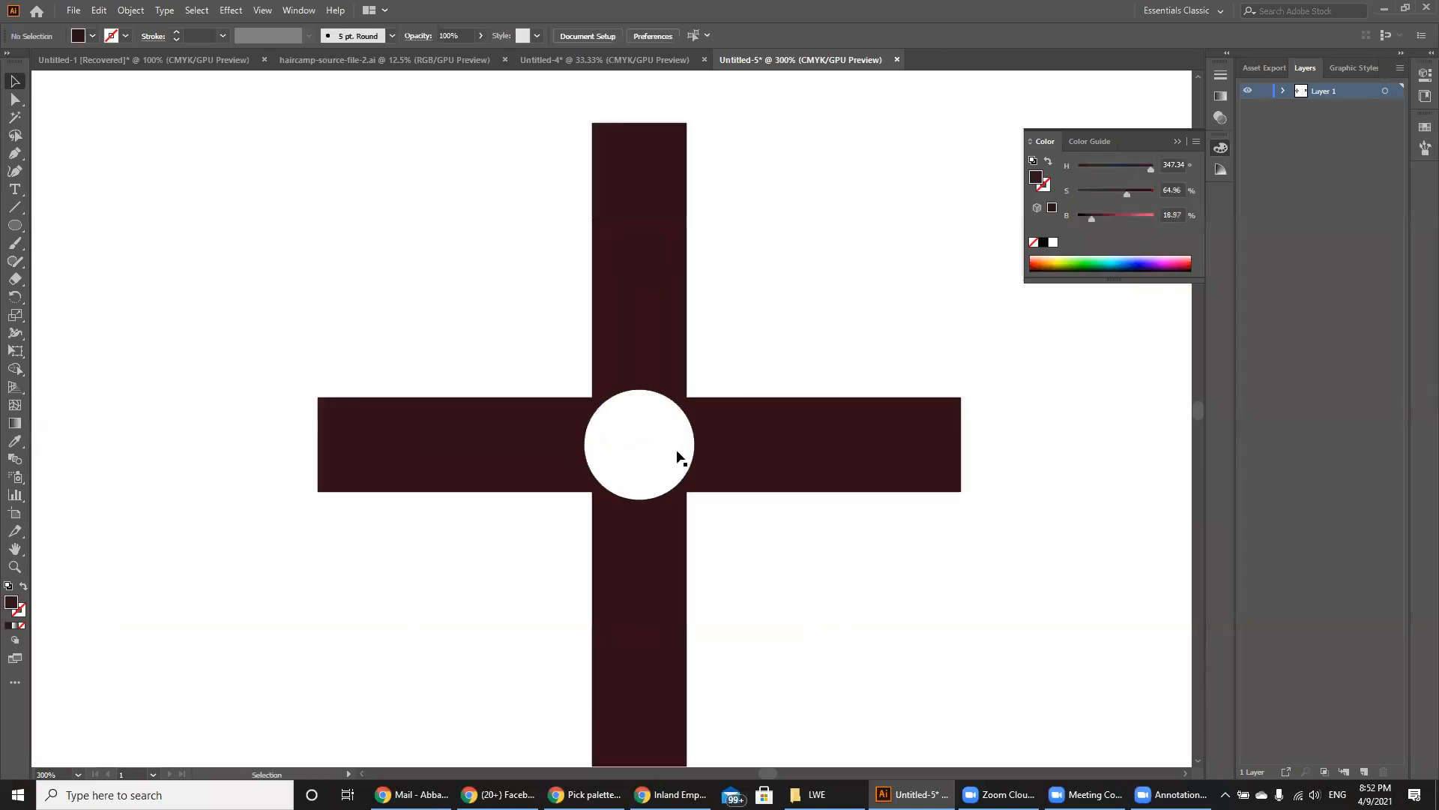
left_click(626, 494)
left_click_drag(584, 500, 575, 508)
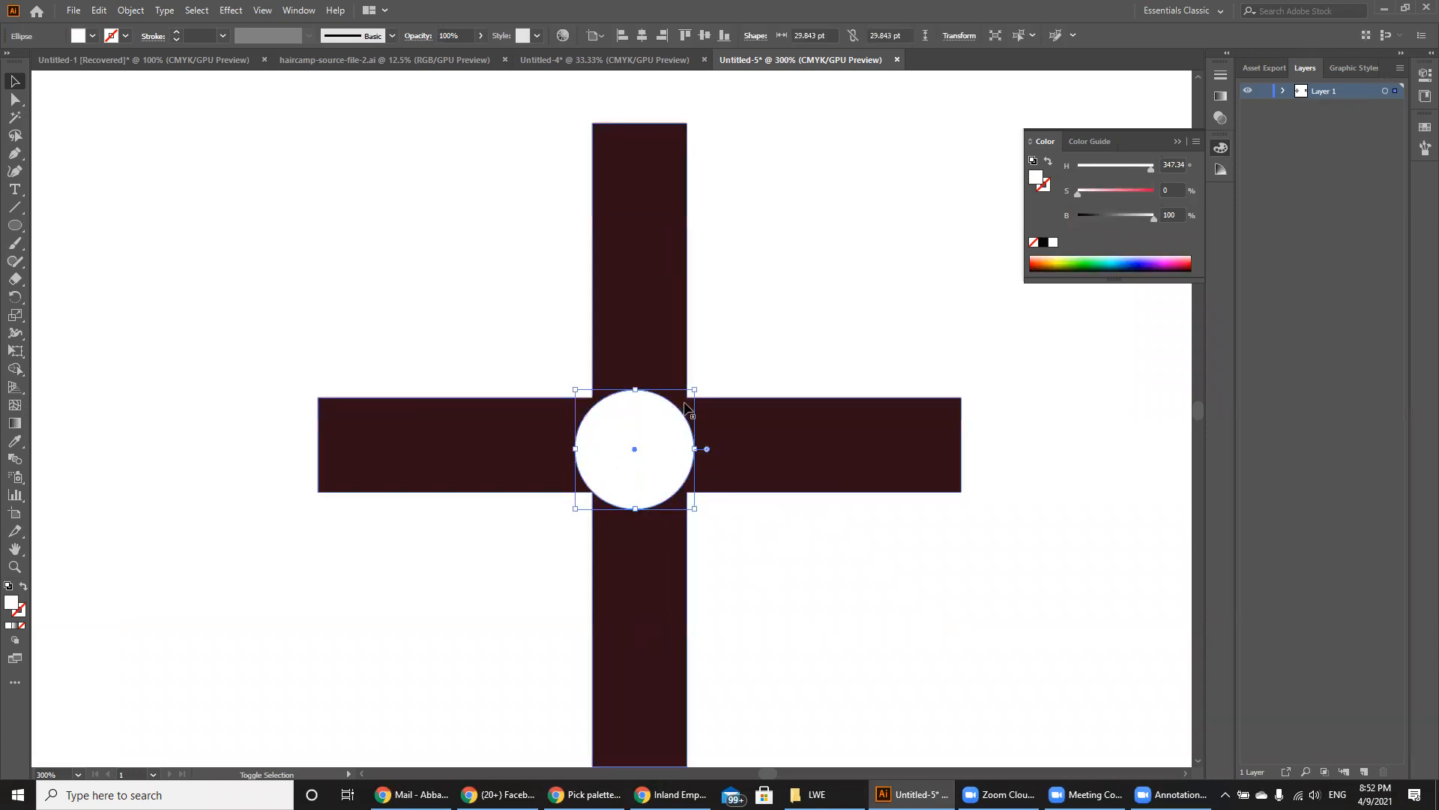